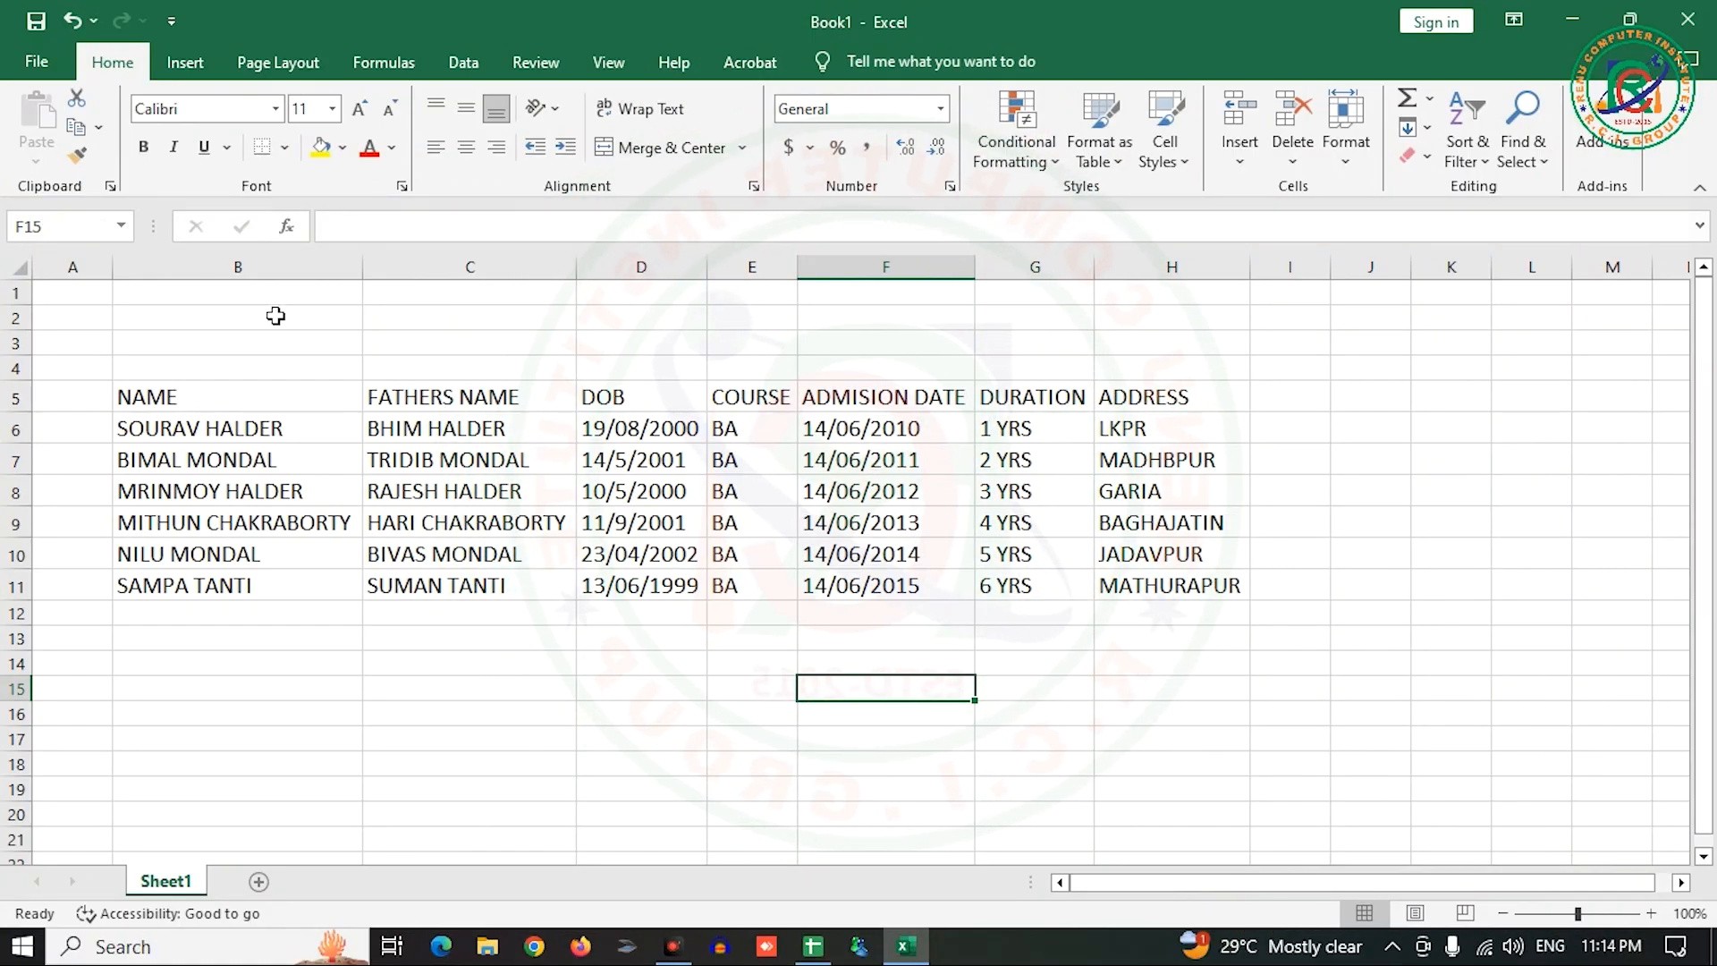
# - Examine the column headings in row 5 and the student records in B6:H11
pyautogui.click(1350, 640)
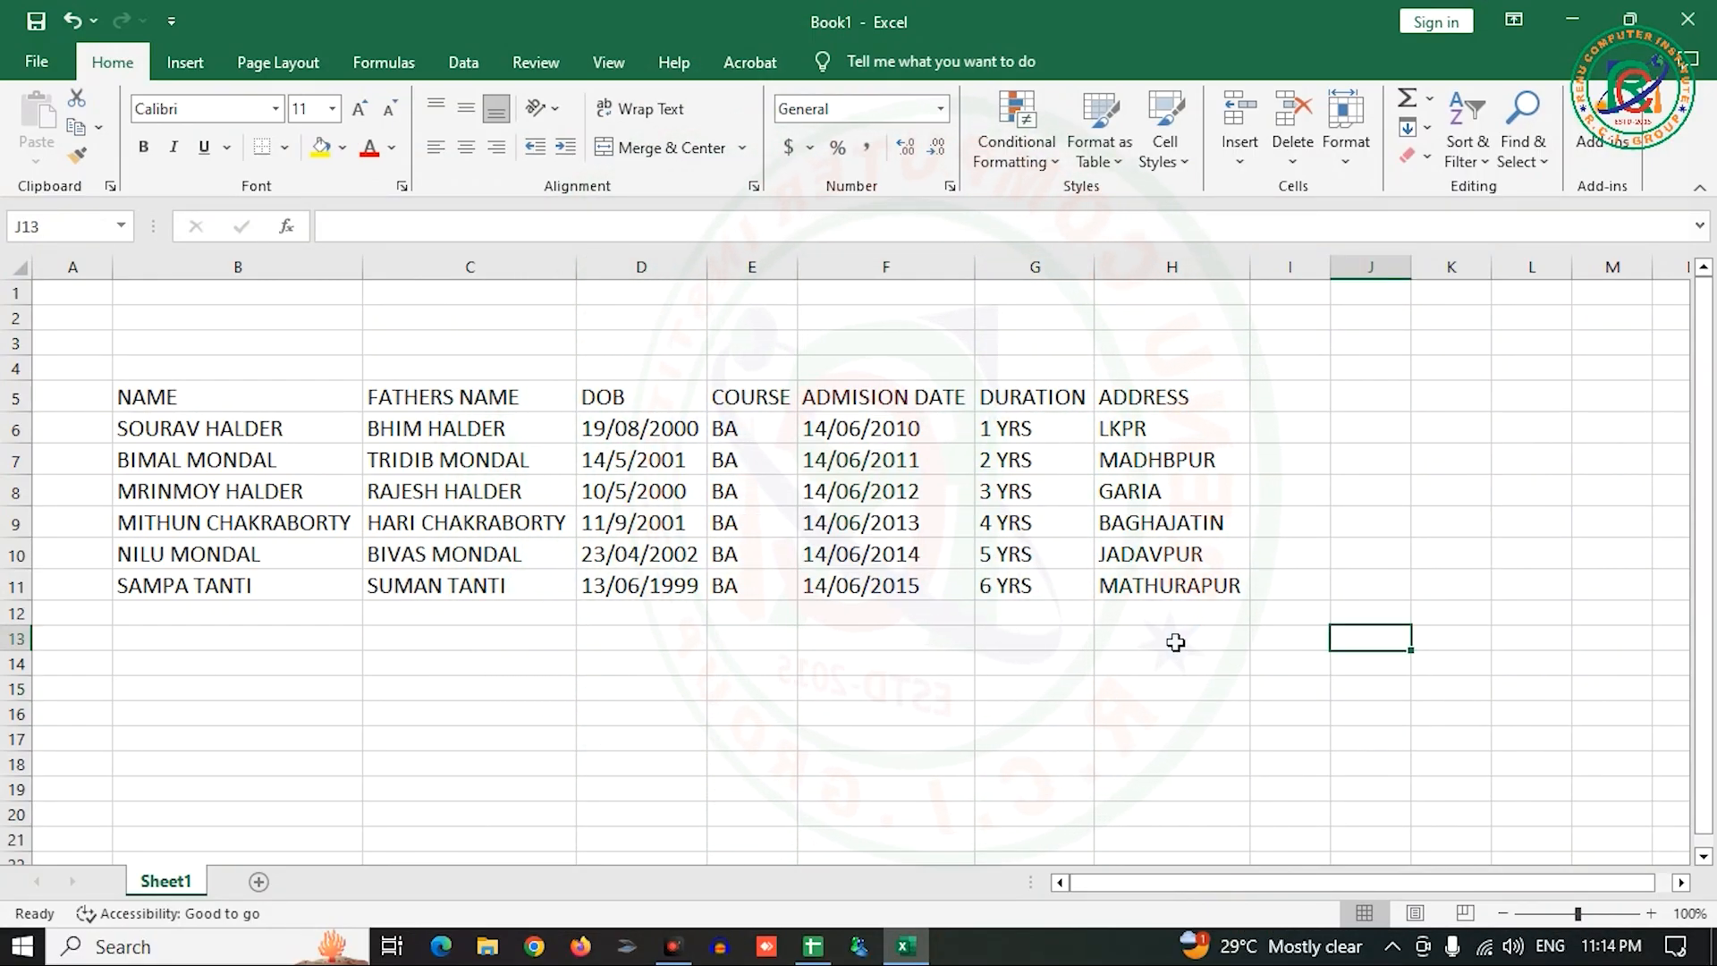
pyautogui.click(207, 408)
pyautogui.click(433, 394)
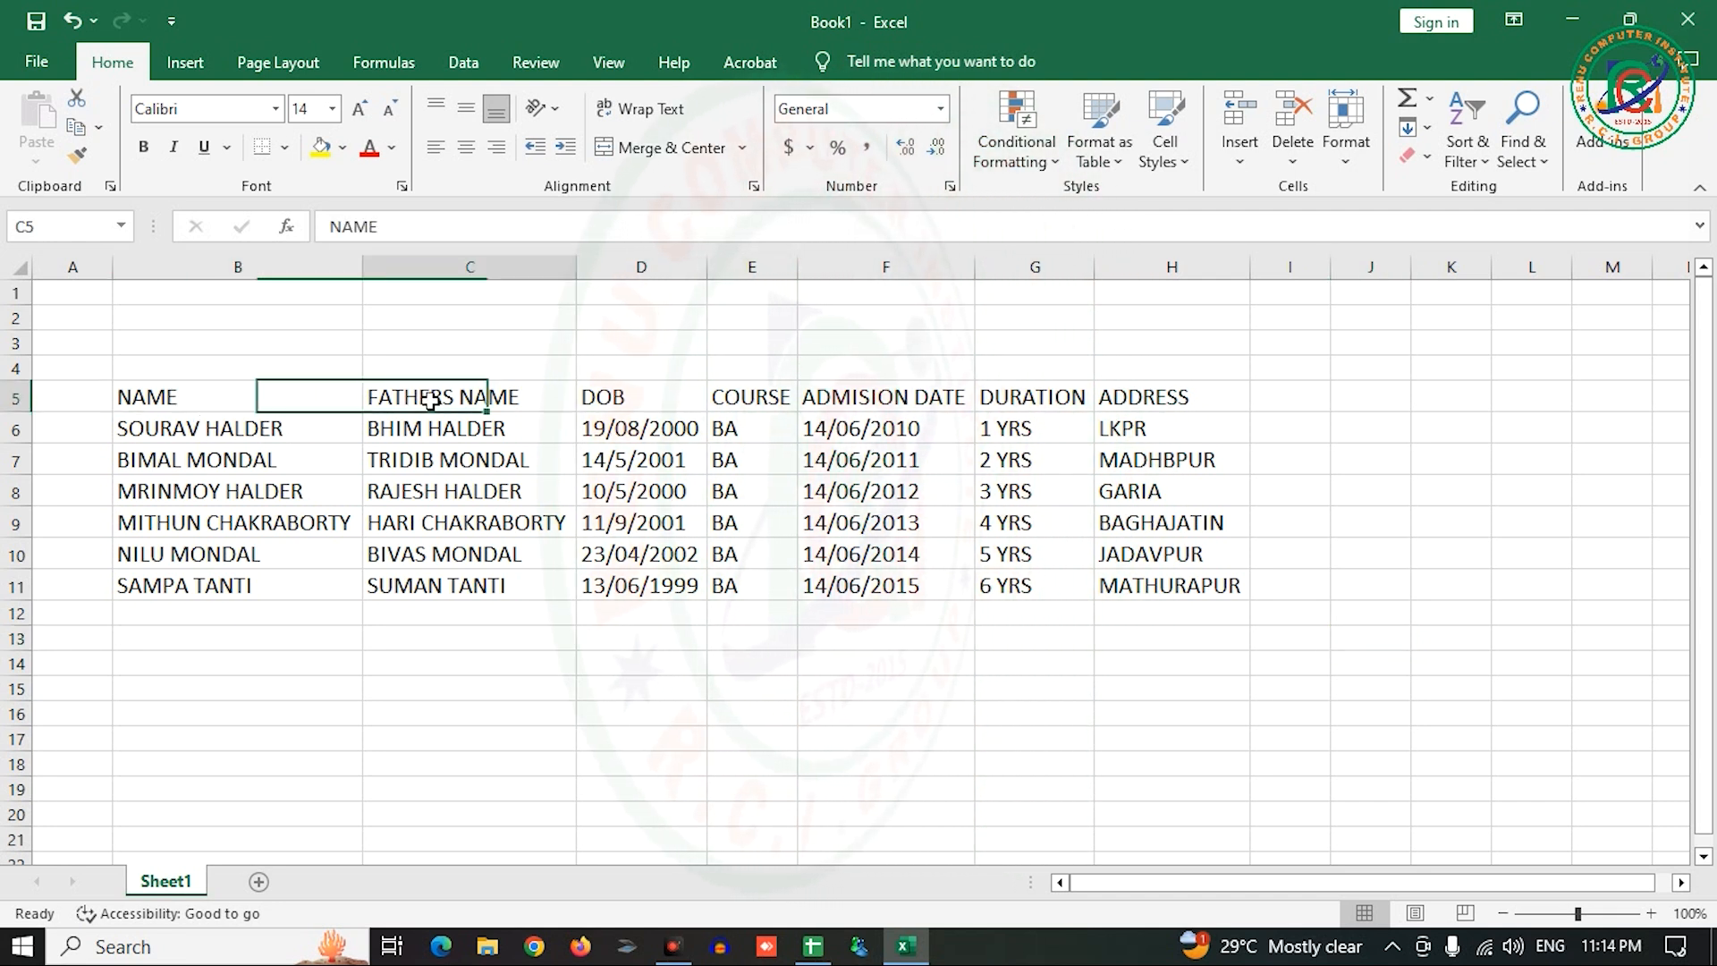
pyautogui.click(656, 394)
pyautogui.click(780, 397)
pyautogui.click(869, 399)
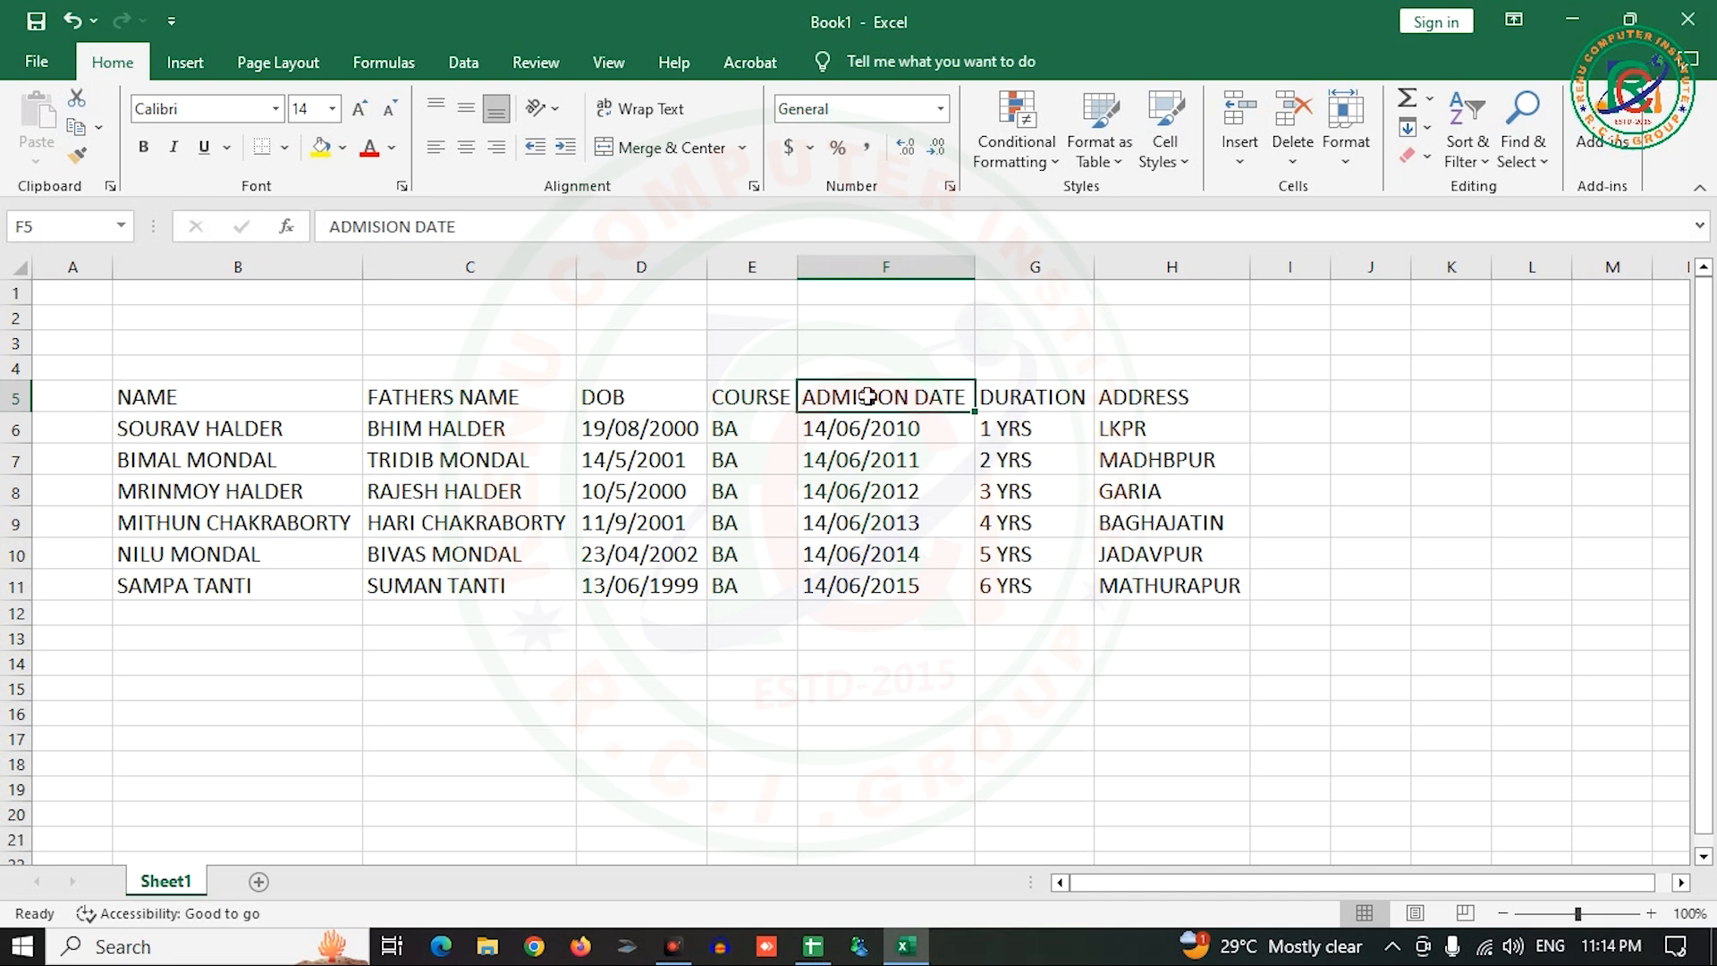
pyautogui.click(1029, 397)
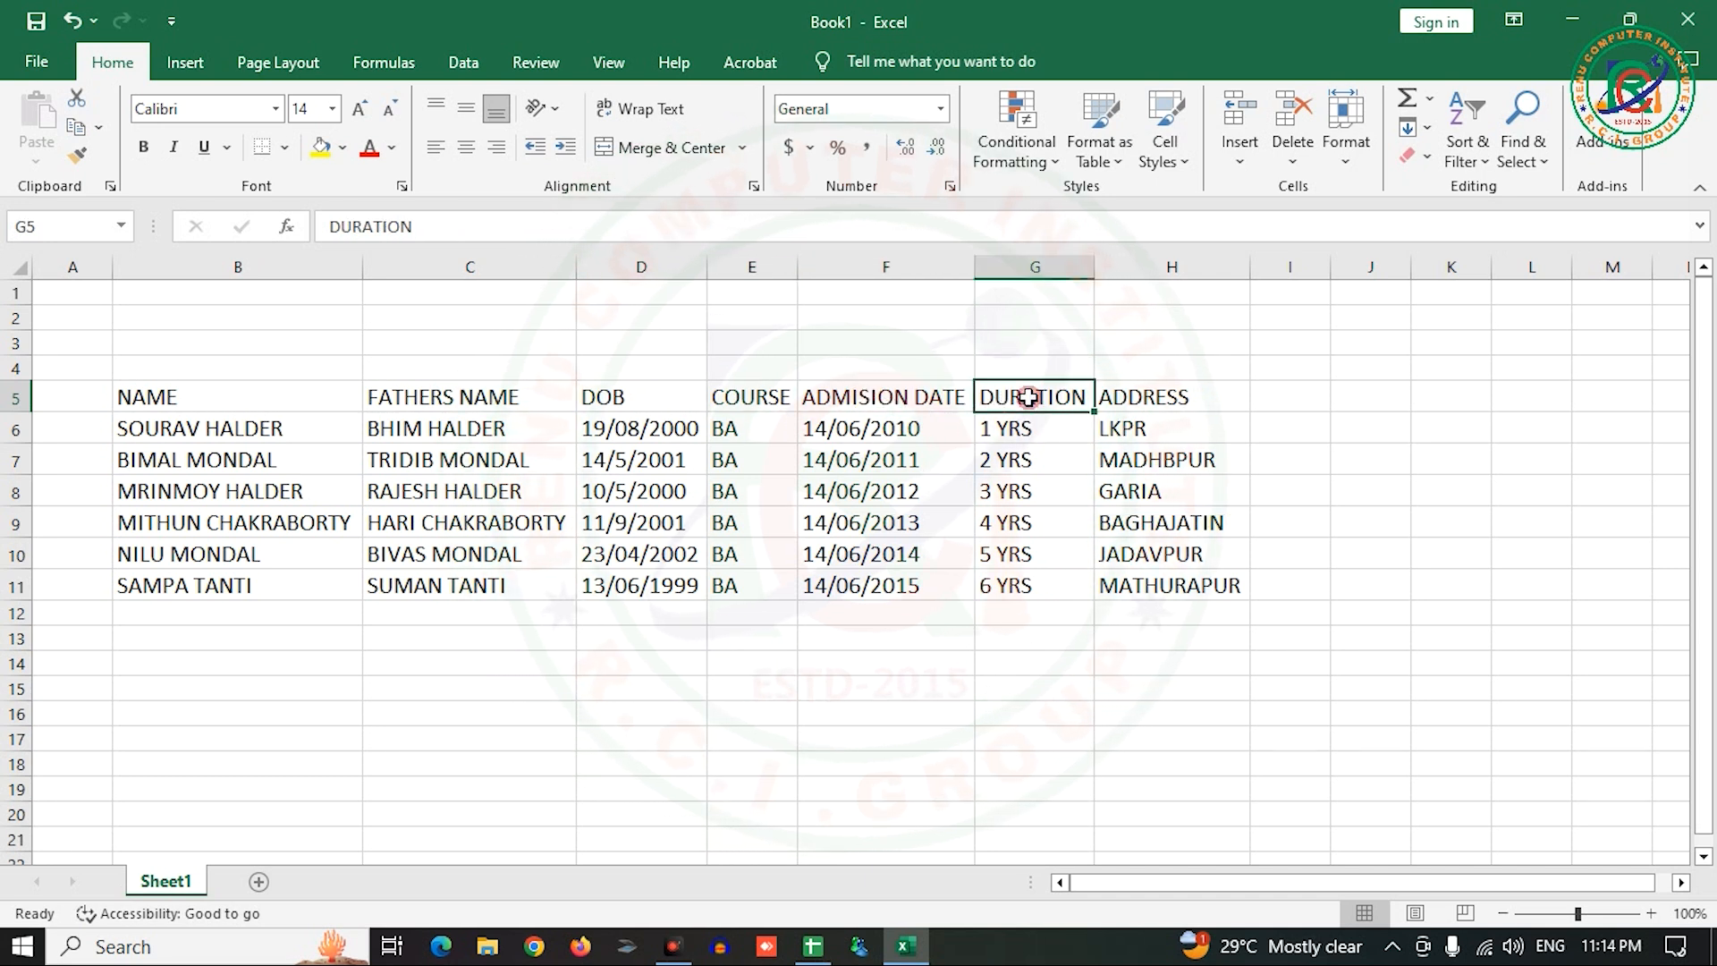
pyautogui.click(1141, 399)
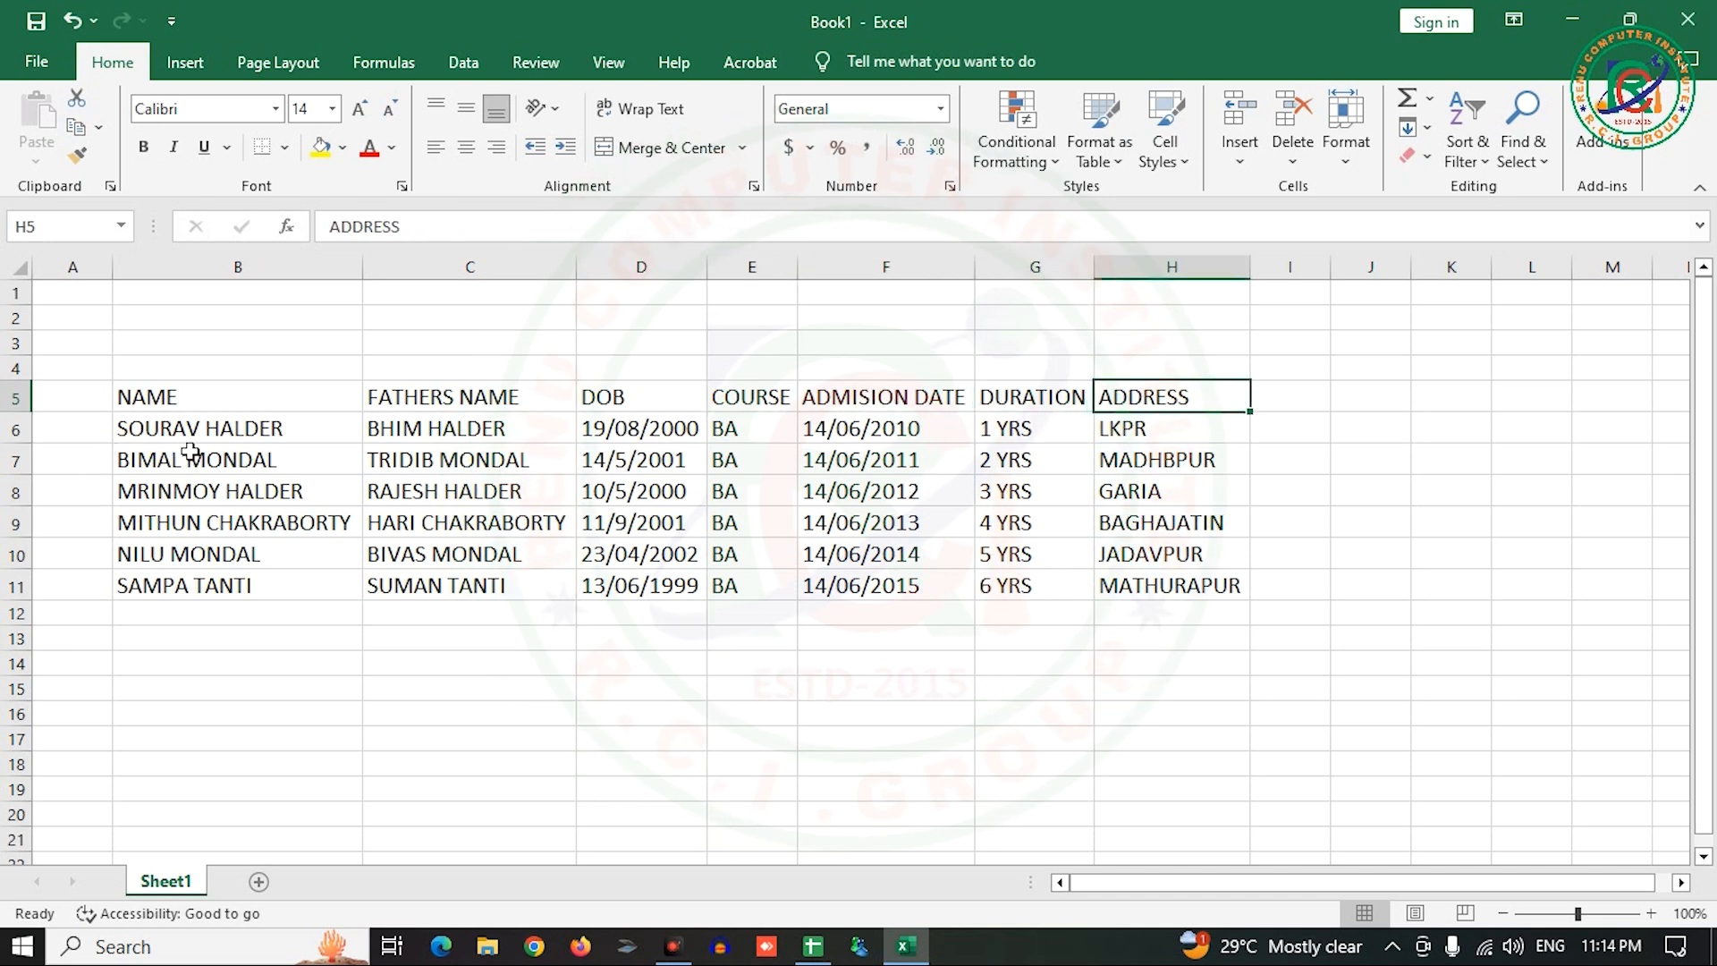
pyautogui.moveTo(167, 428); pyautogui.dragTo(1167, 587)
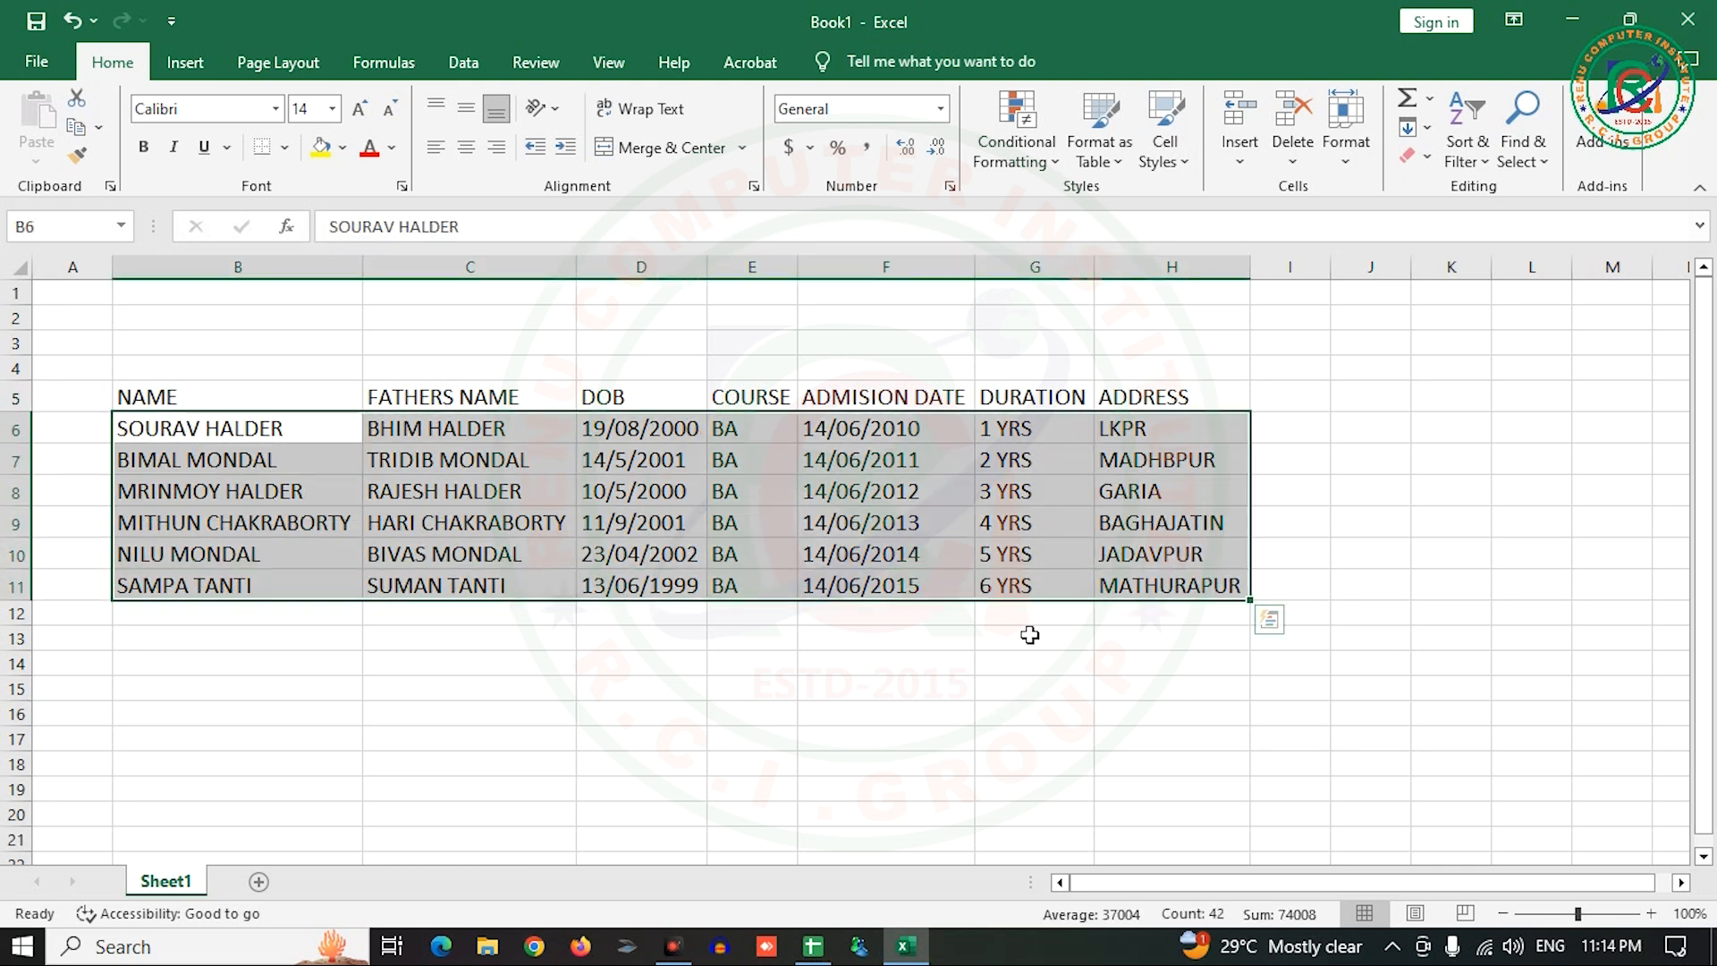
pyautogui.click(1169, 713)
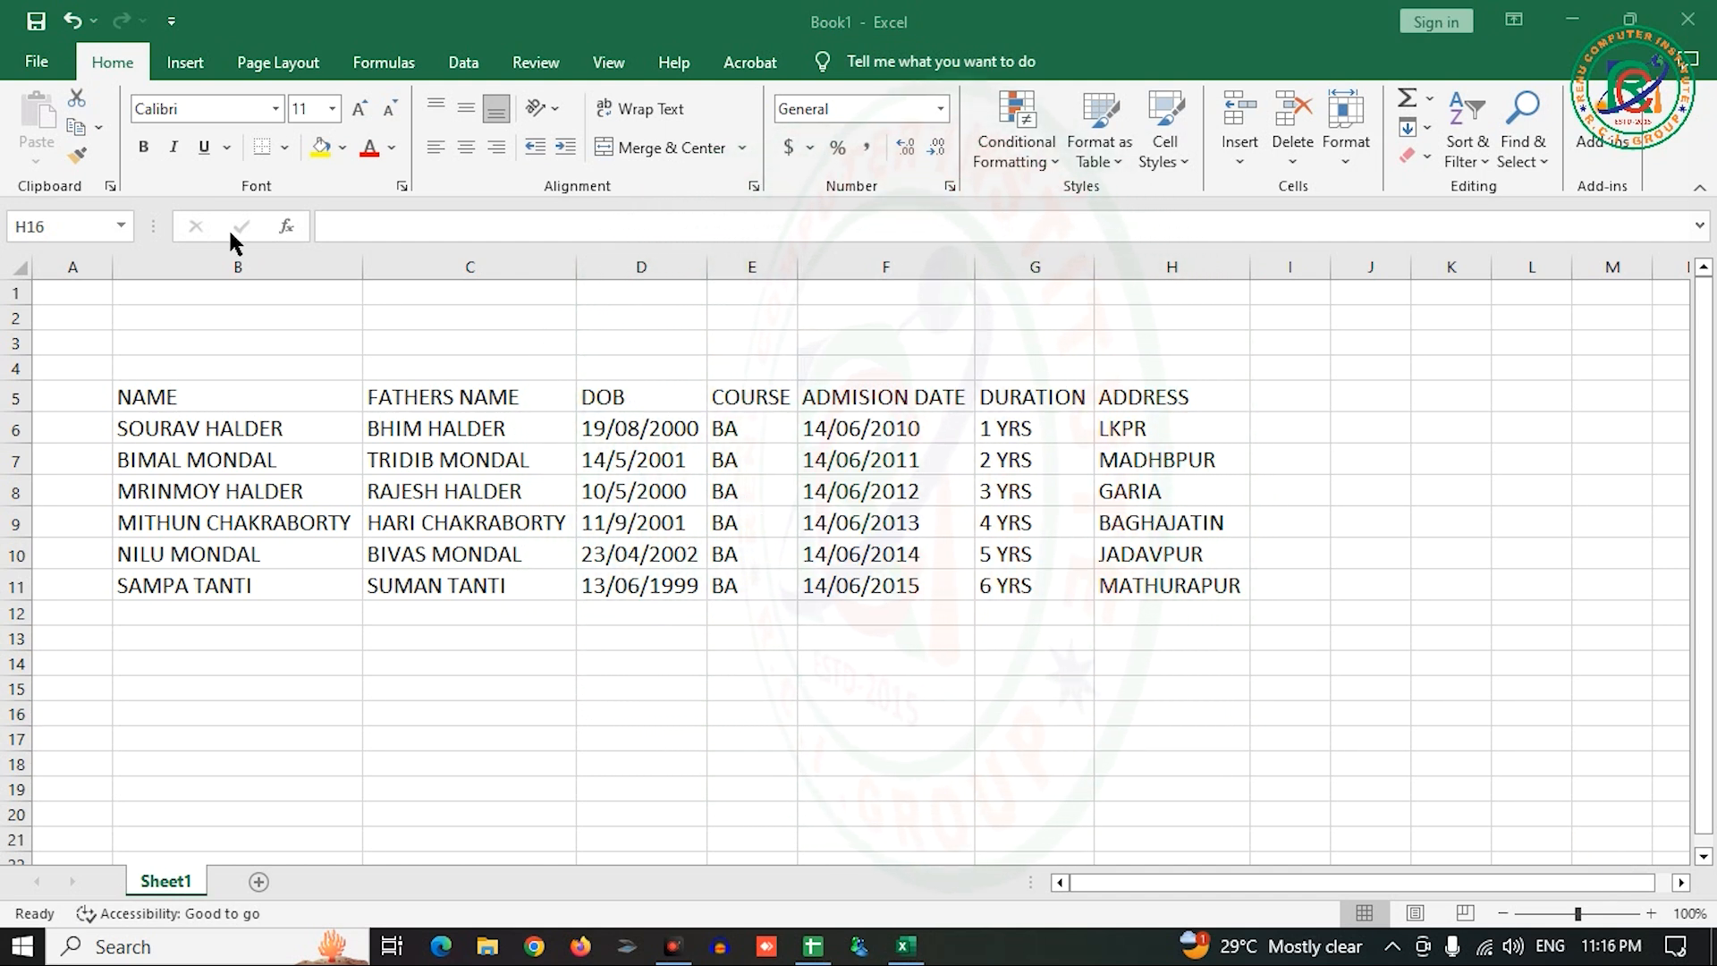
# - Save the workbook to the Desktop with the file name DATA BASE
pyautogui.click(32, 65)
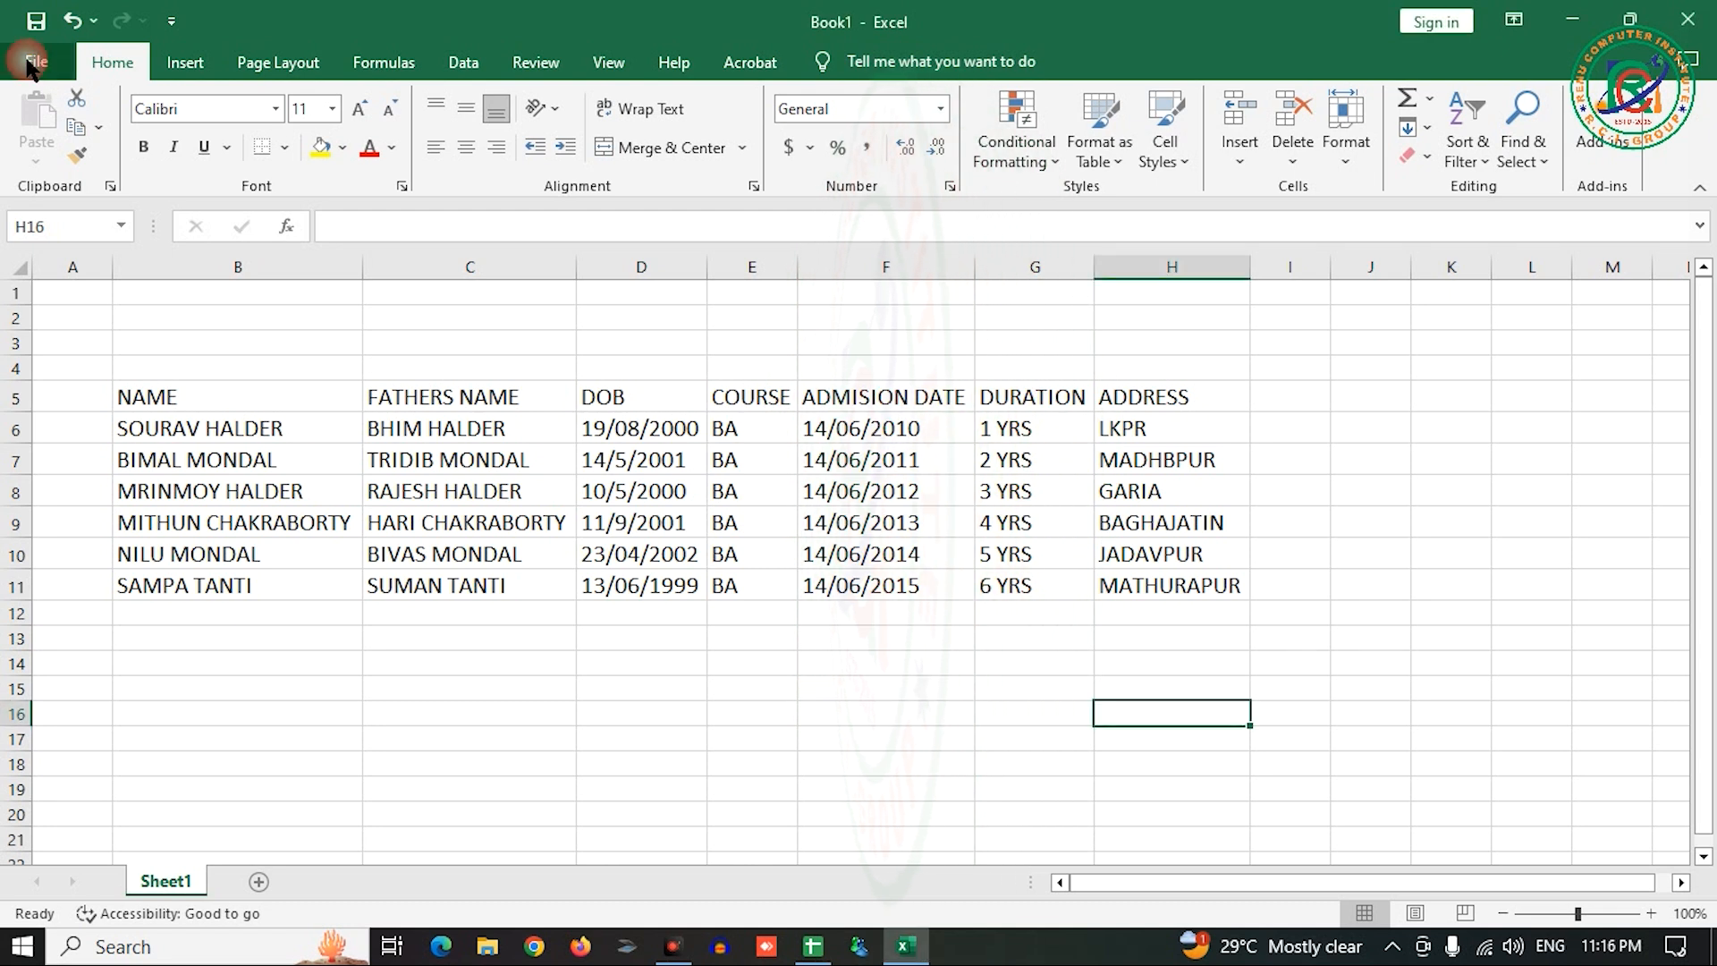
pyautogui.click(32, 64)
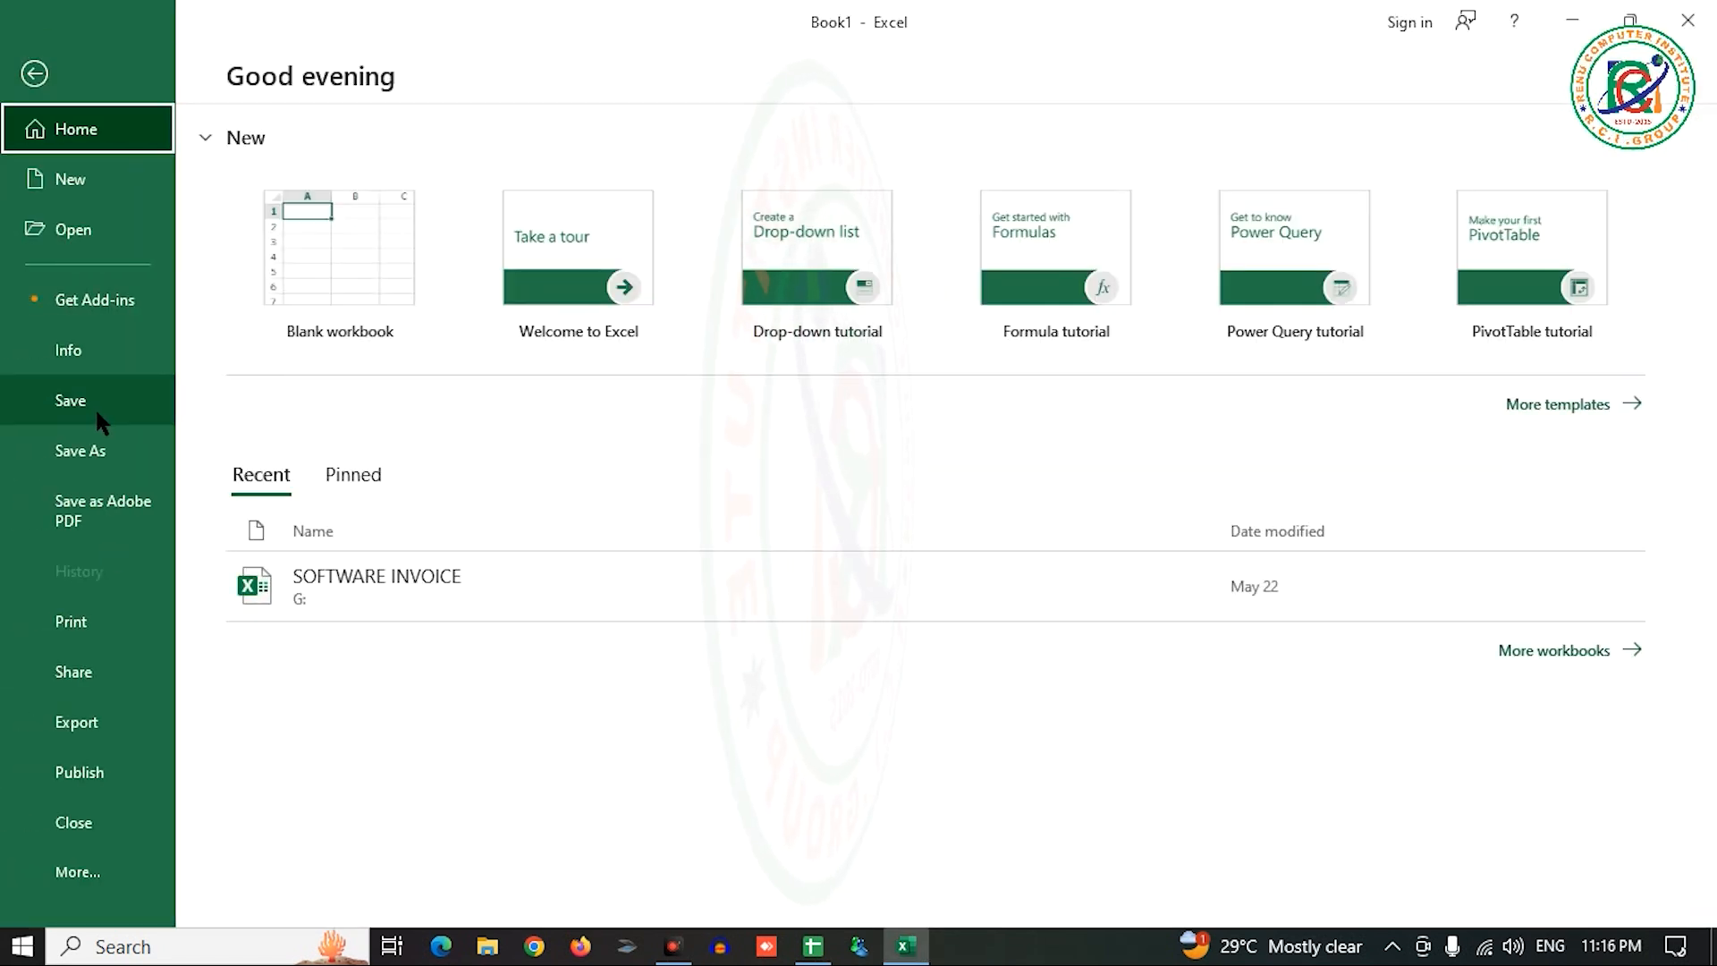
pyautogui.click(94, 400)
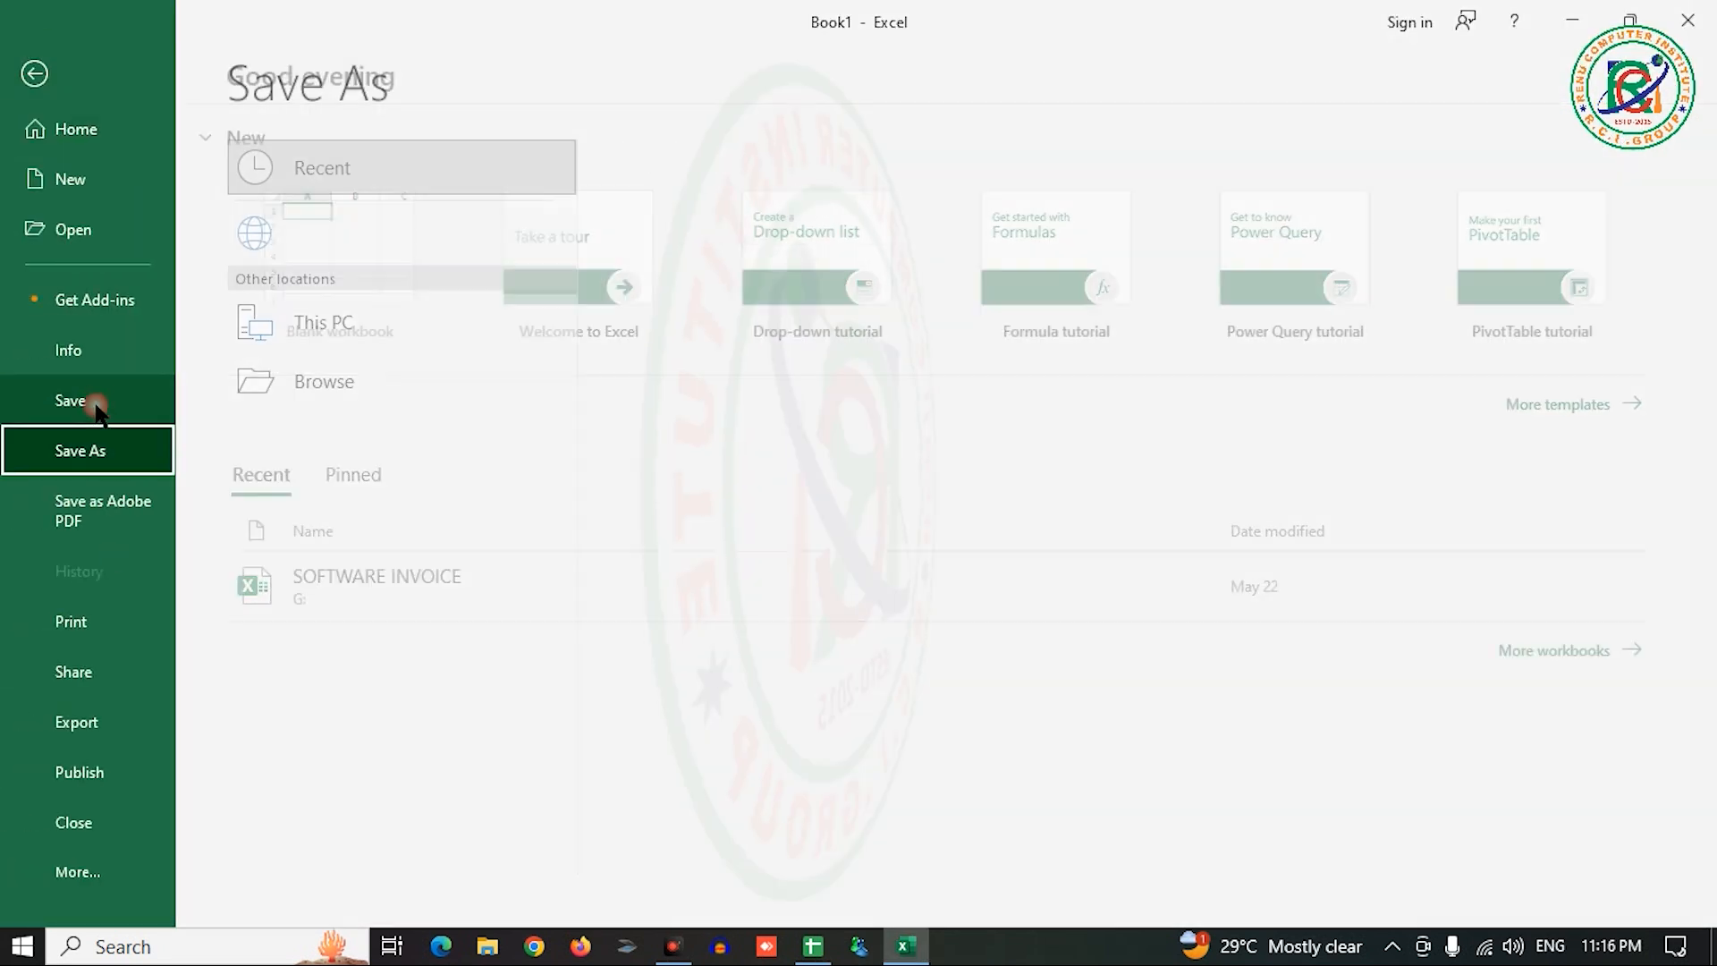
pyautogui.click(375, 324)
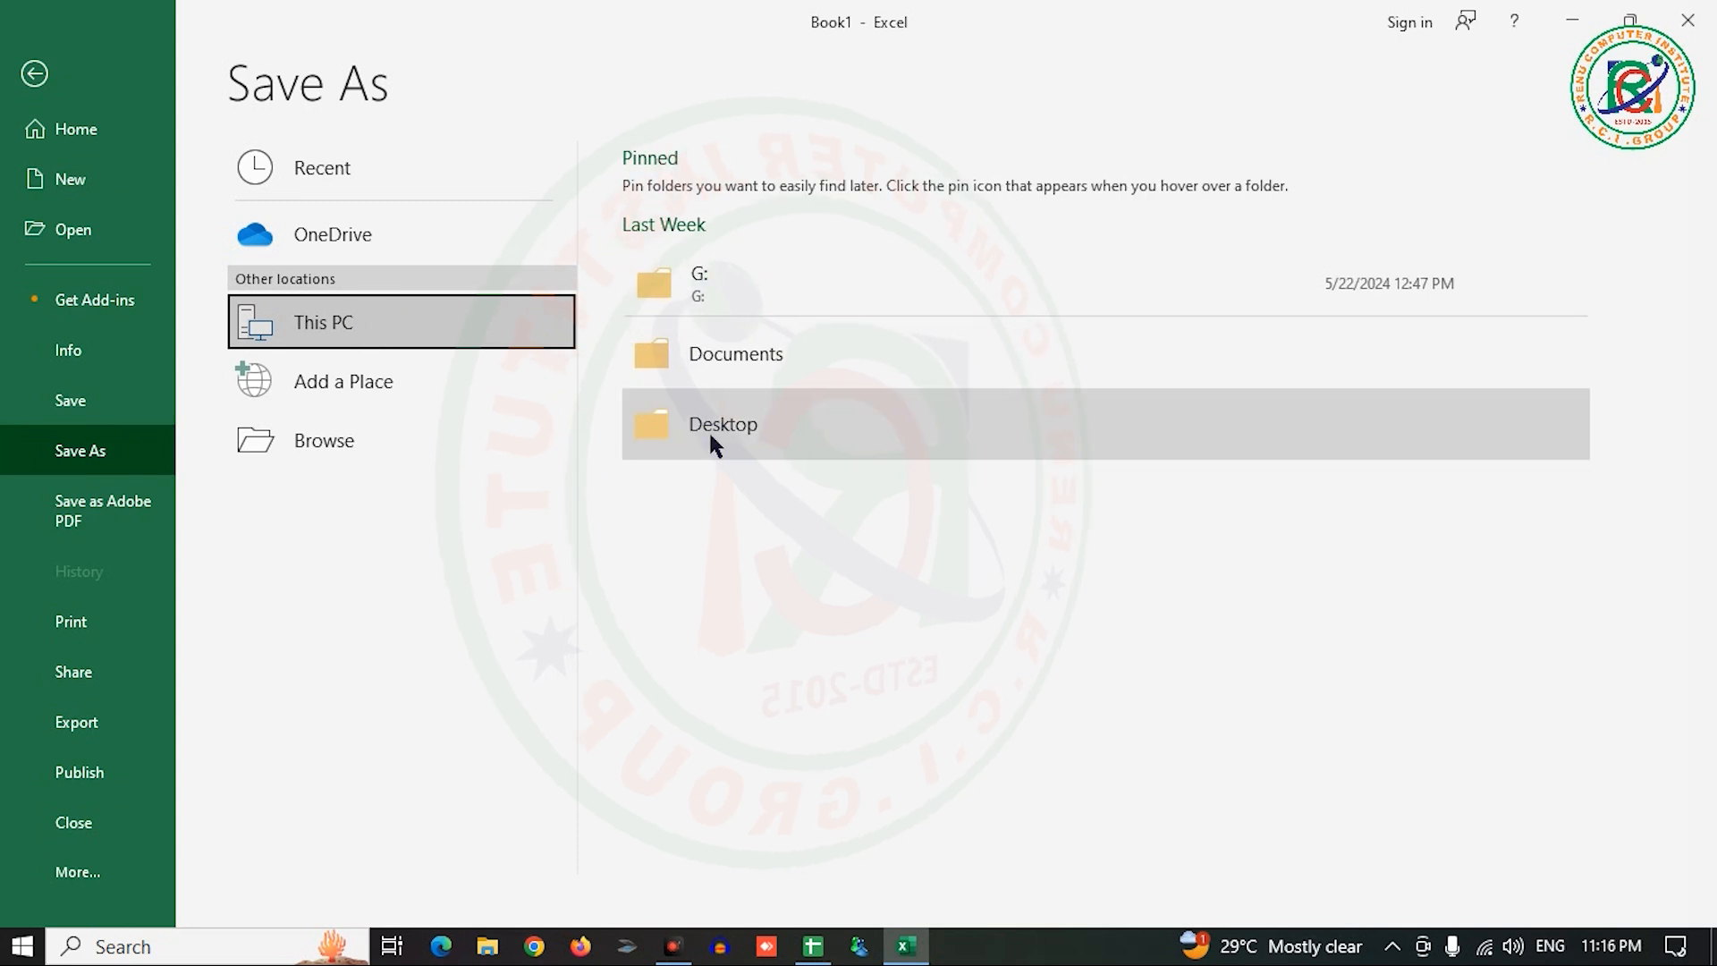
pyautogui.click(749, 456)
pyautogui.click(295, 427)
pyautogui.write('DATA BASE')
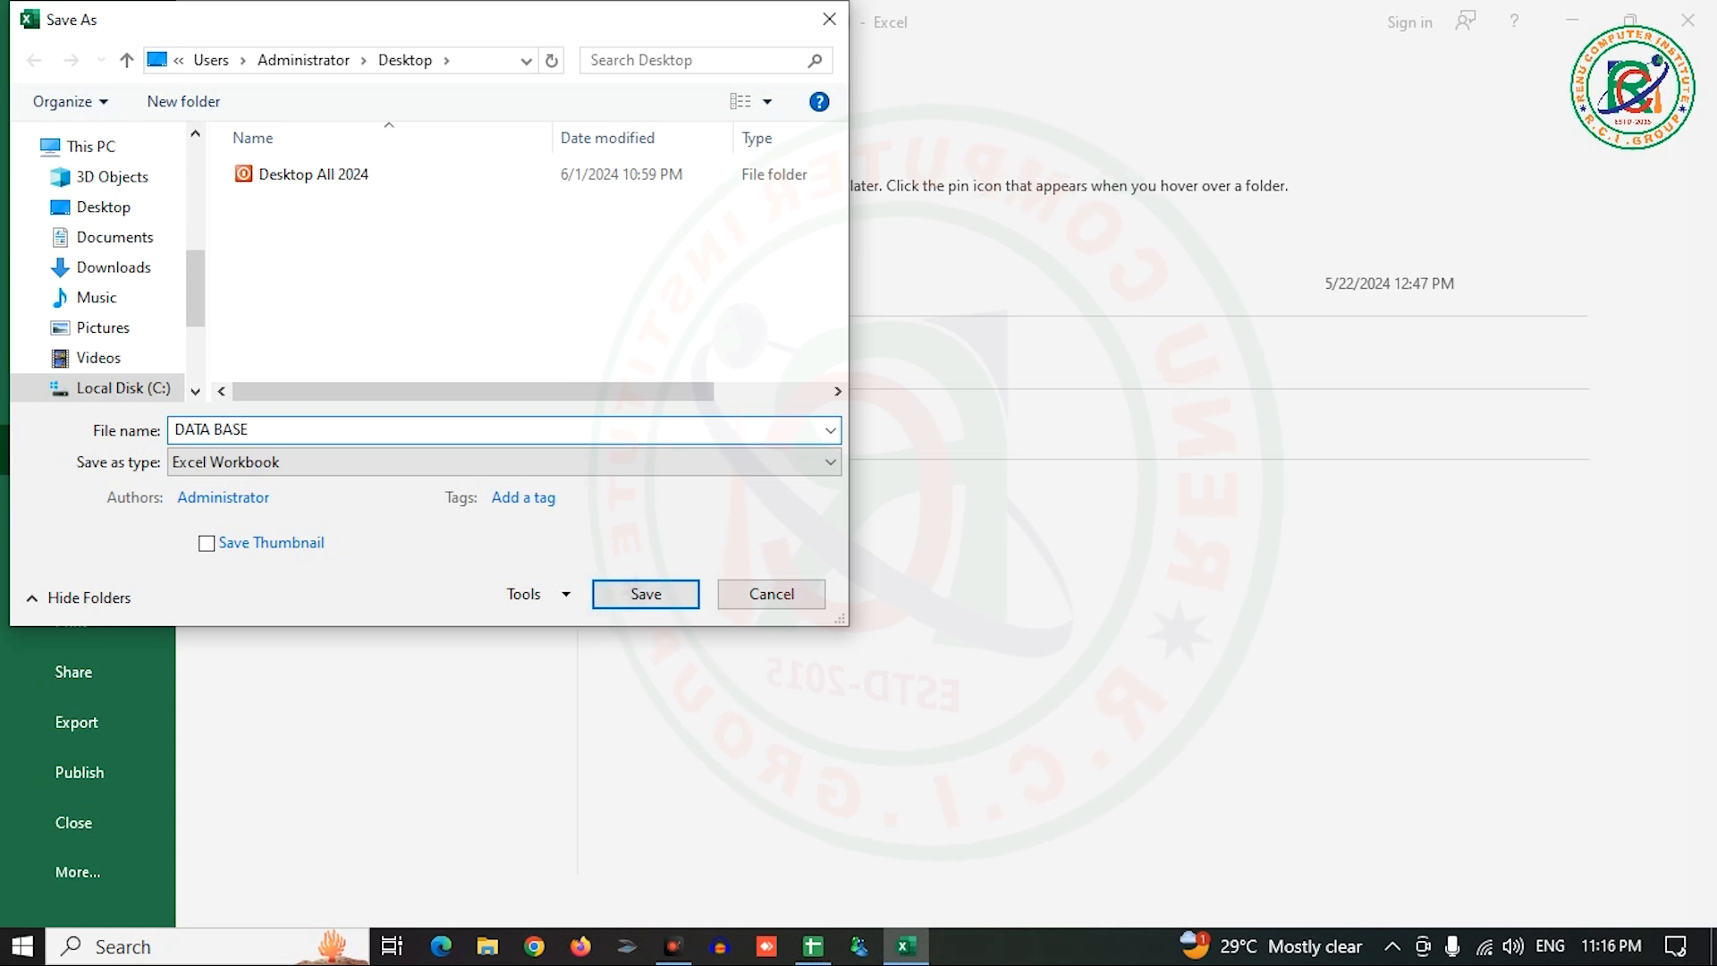
pyautogui.click(644, 593)
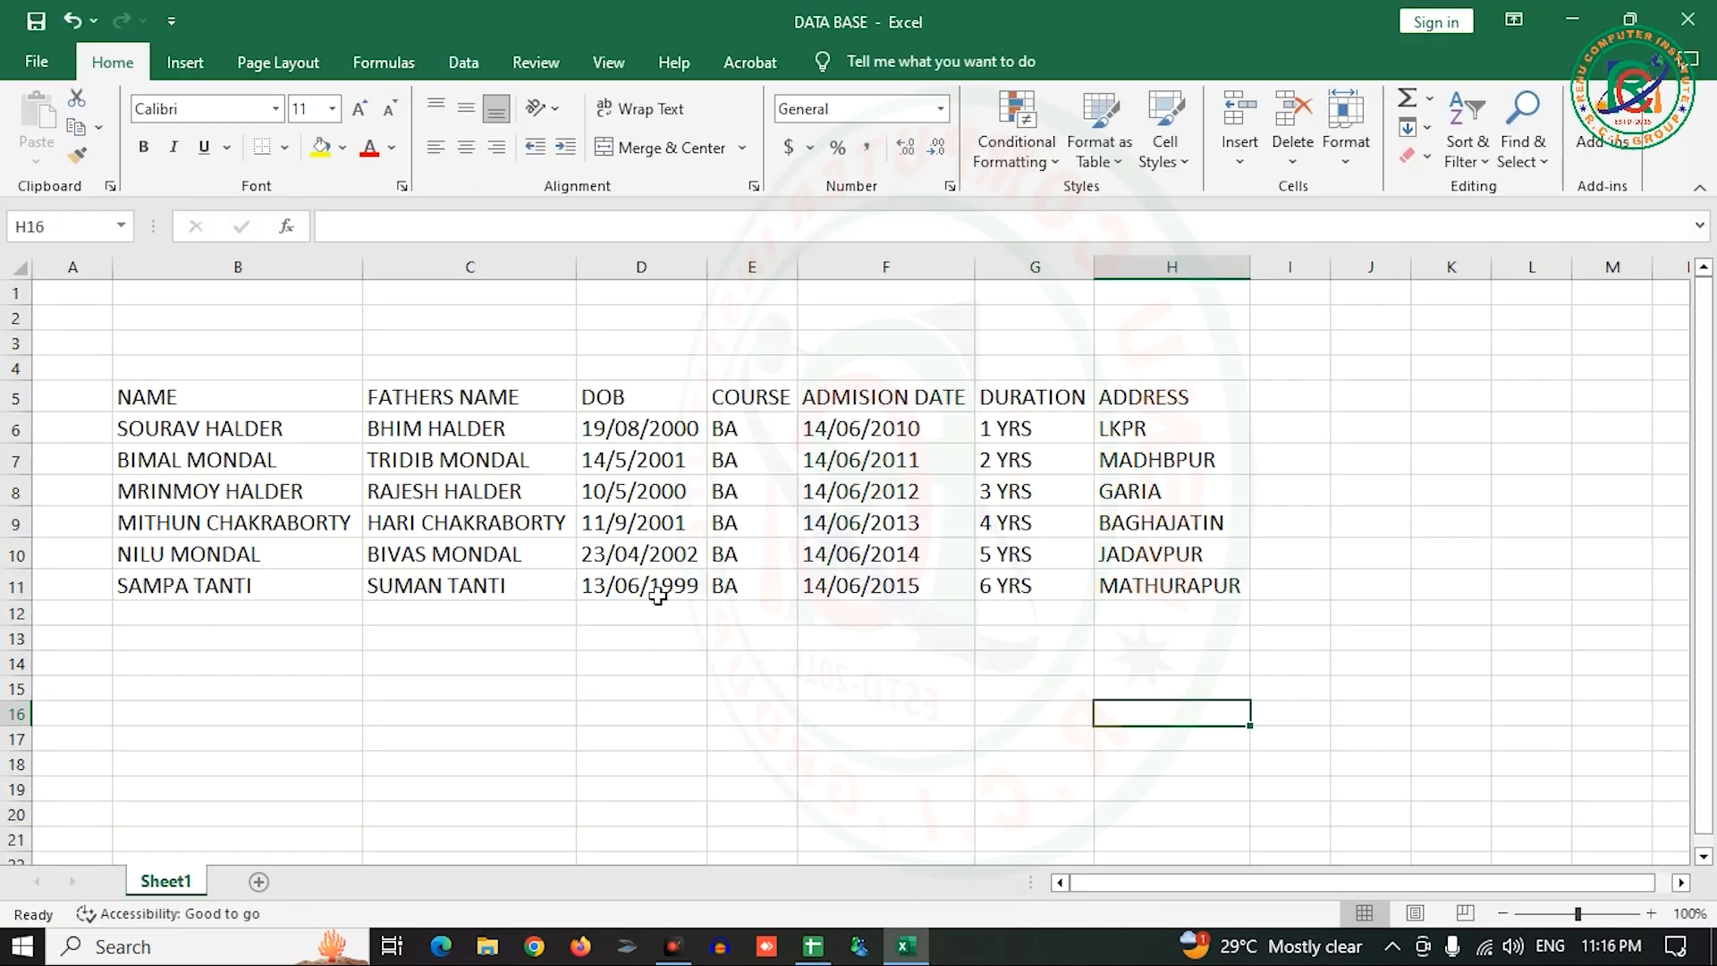
# - Minimize the workbook to show the desktop and refresh the desktop
pyautogui.click(1578, 30)
pyautogui.rightClick(738, 206)
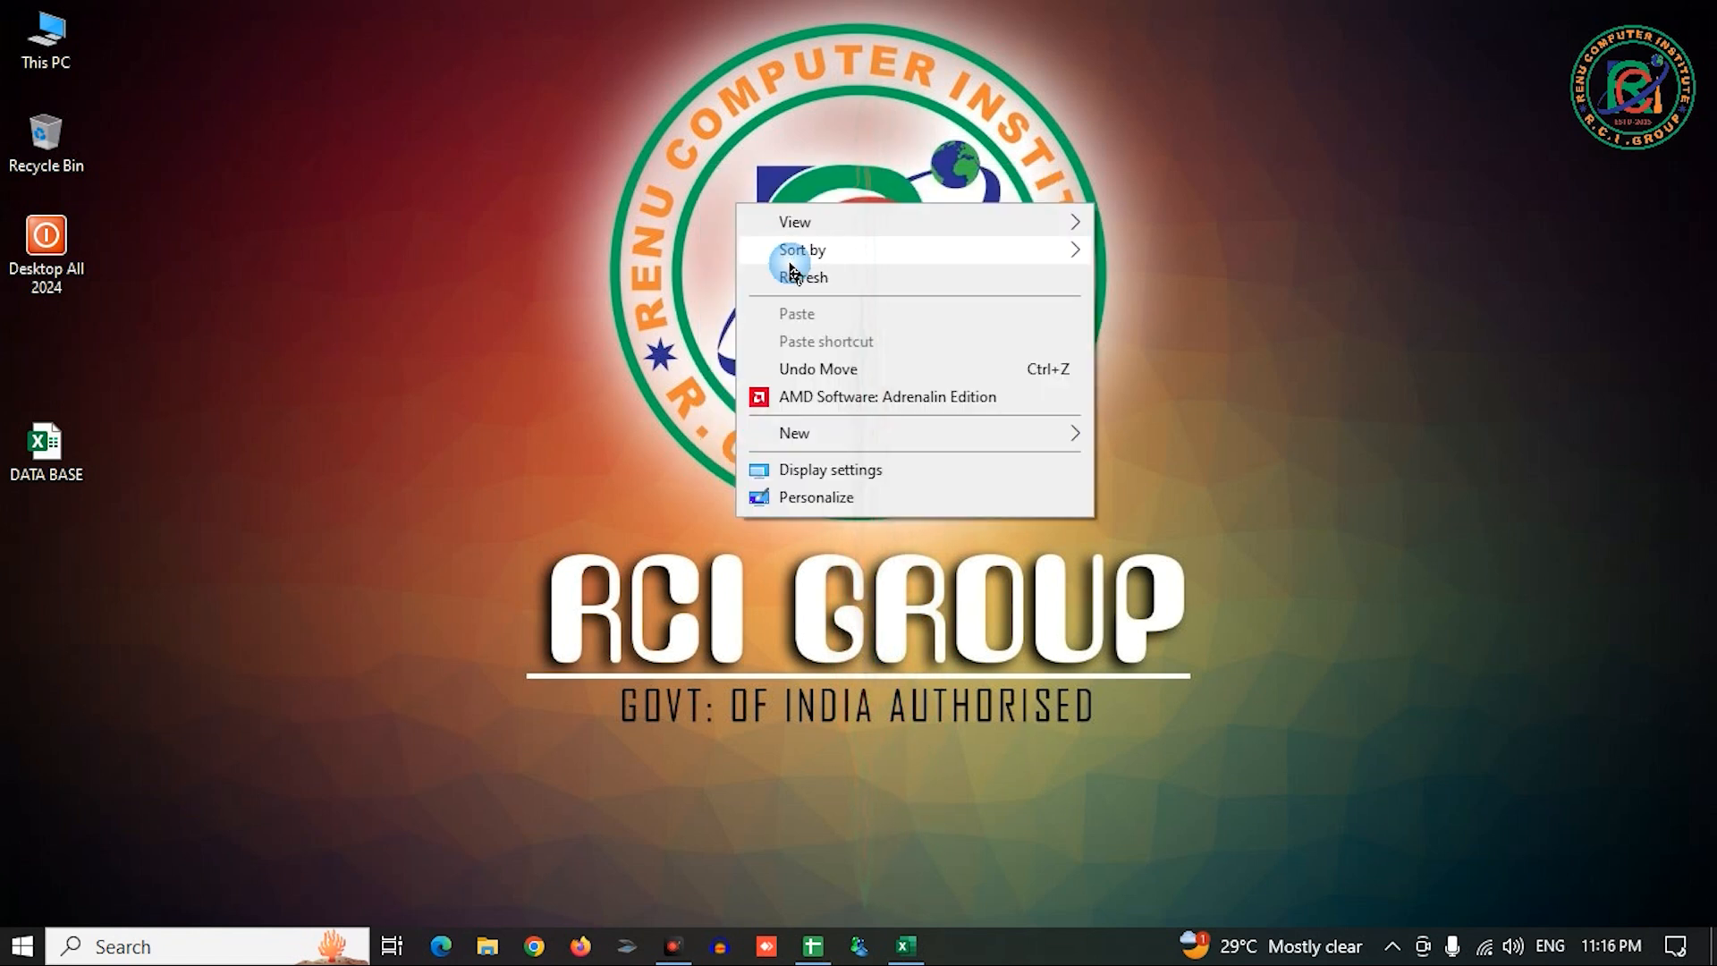
pyautogui.click(790, 276)
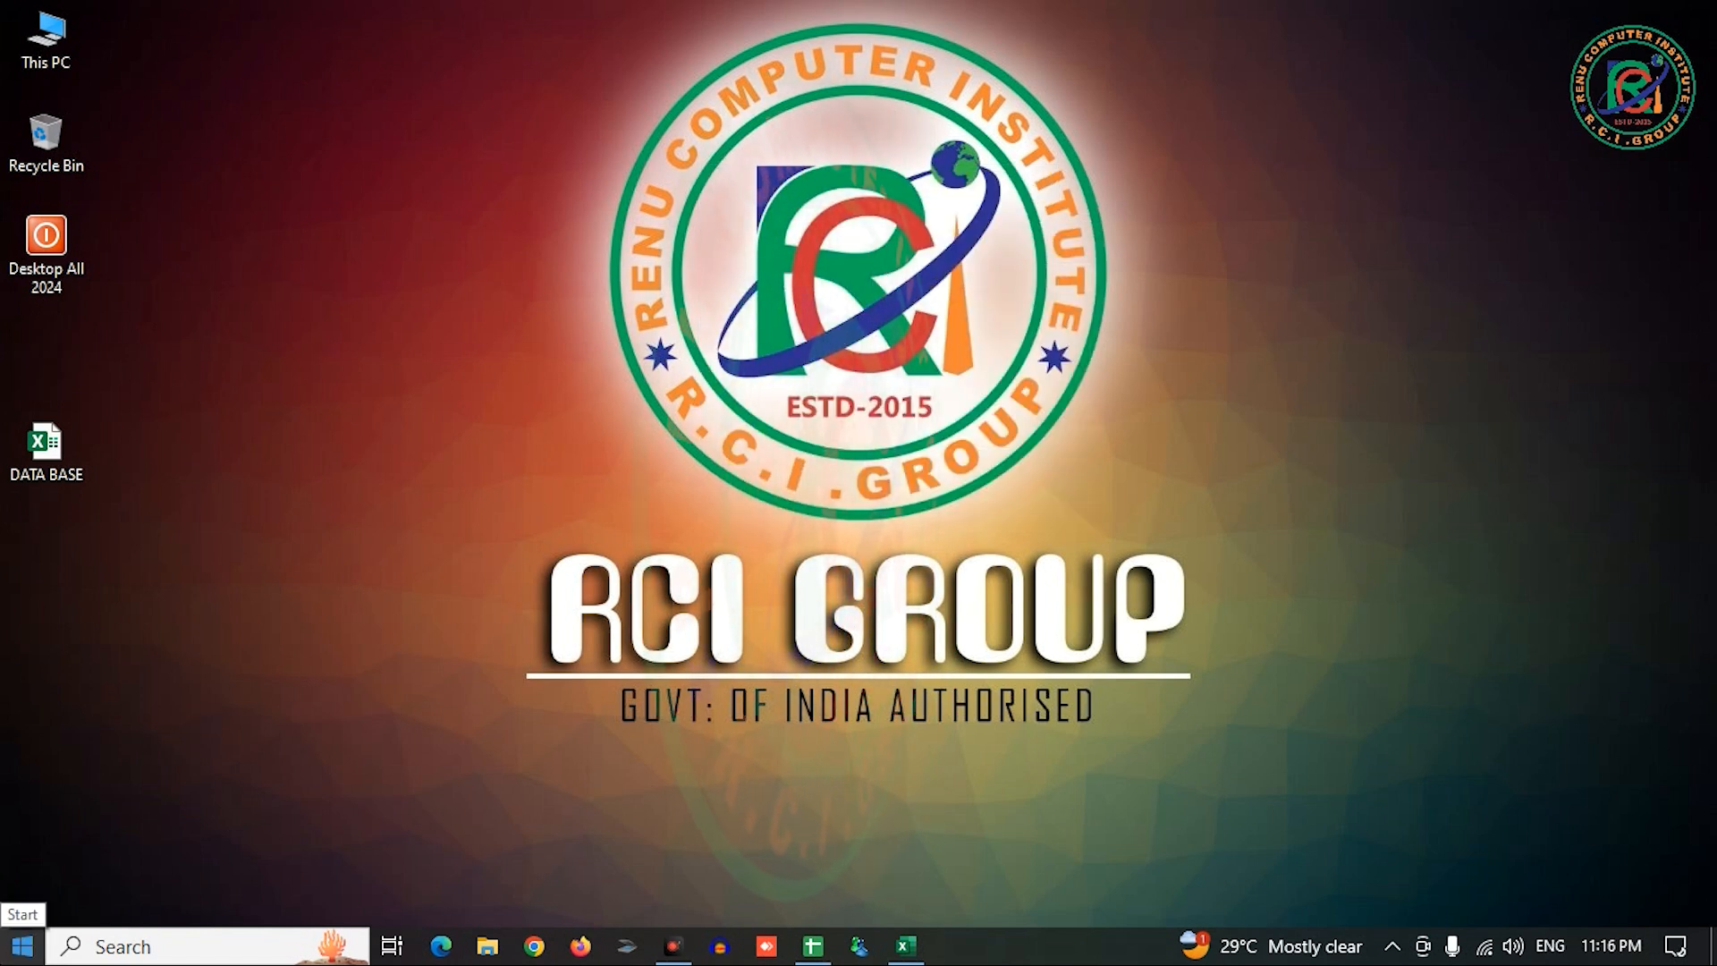
# - Open Word with a new blank document and dismiss the genuine Office notice
pyautogui.click(23, 945)
pyautogui.click(536, 861)
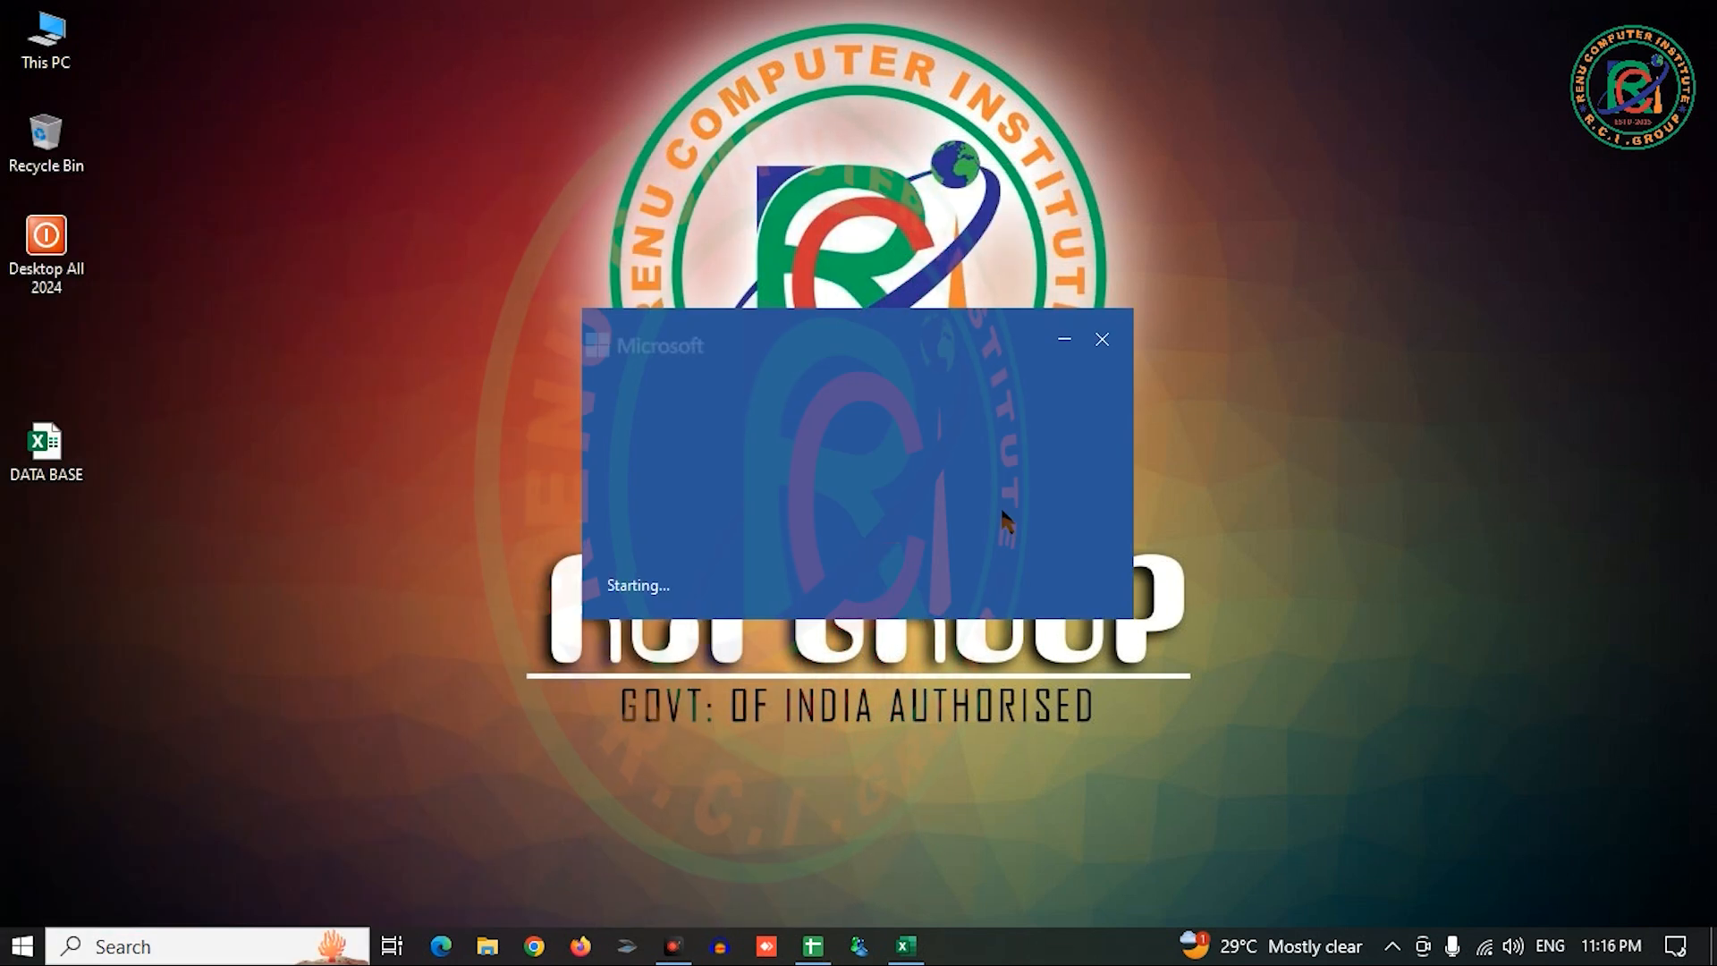
pyautogui.click(345, 307)
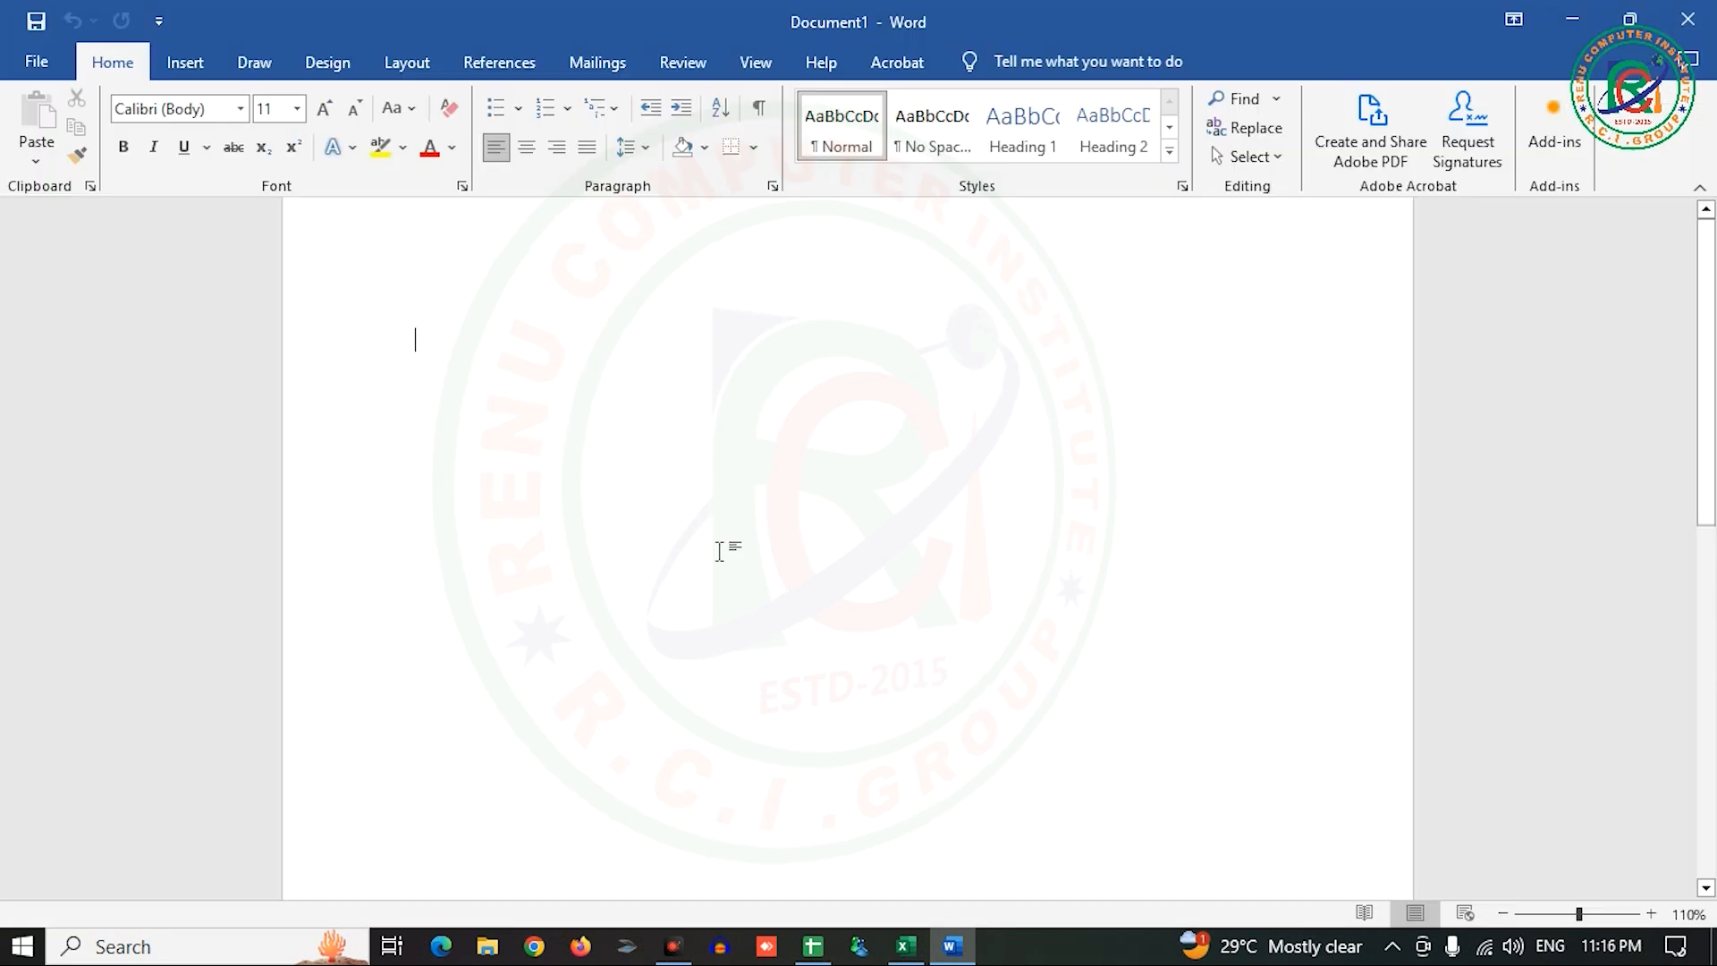
pyautogui.keyDown('ctrl'); pyautogui.scroll(3, 959, 443); pyautogui.keyUp('ctrl')
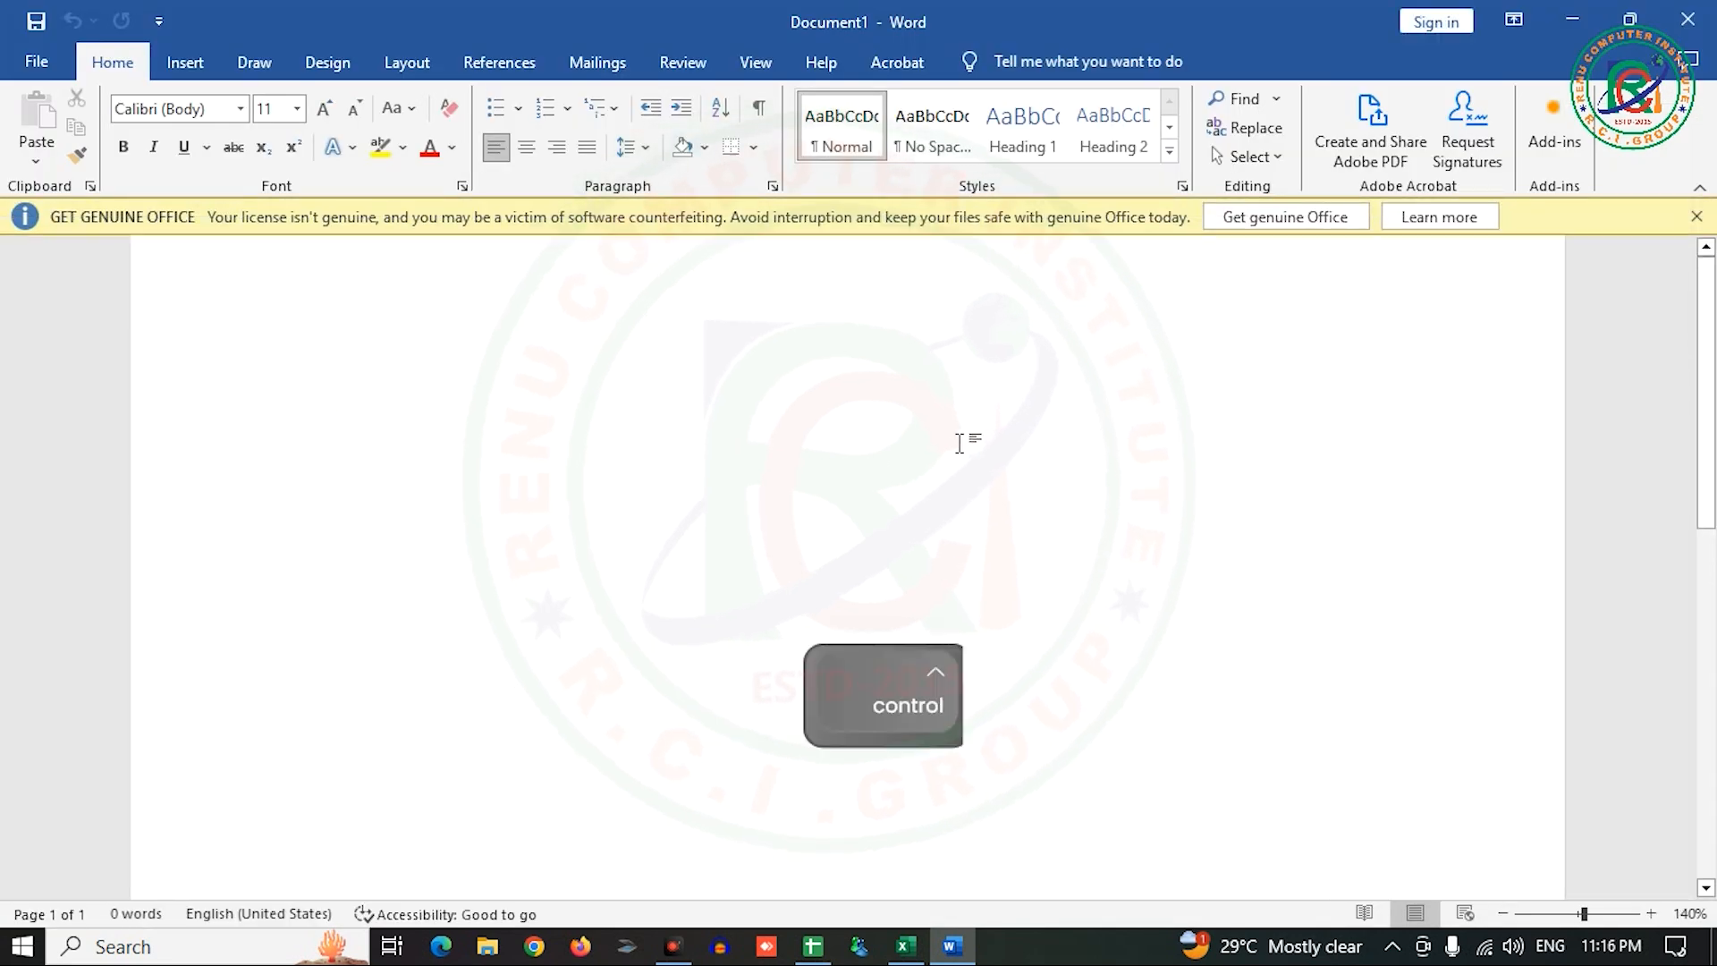
pyautogui.click(1697, 216)
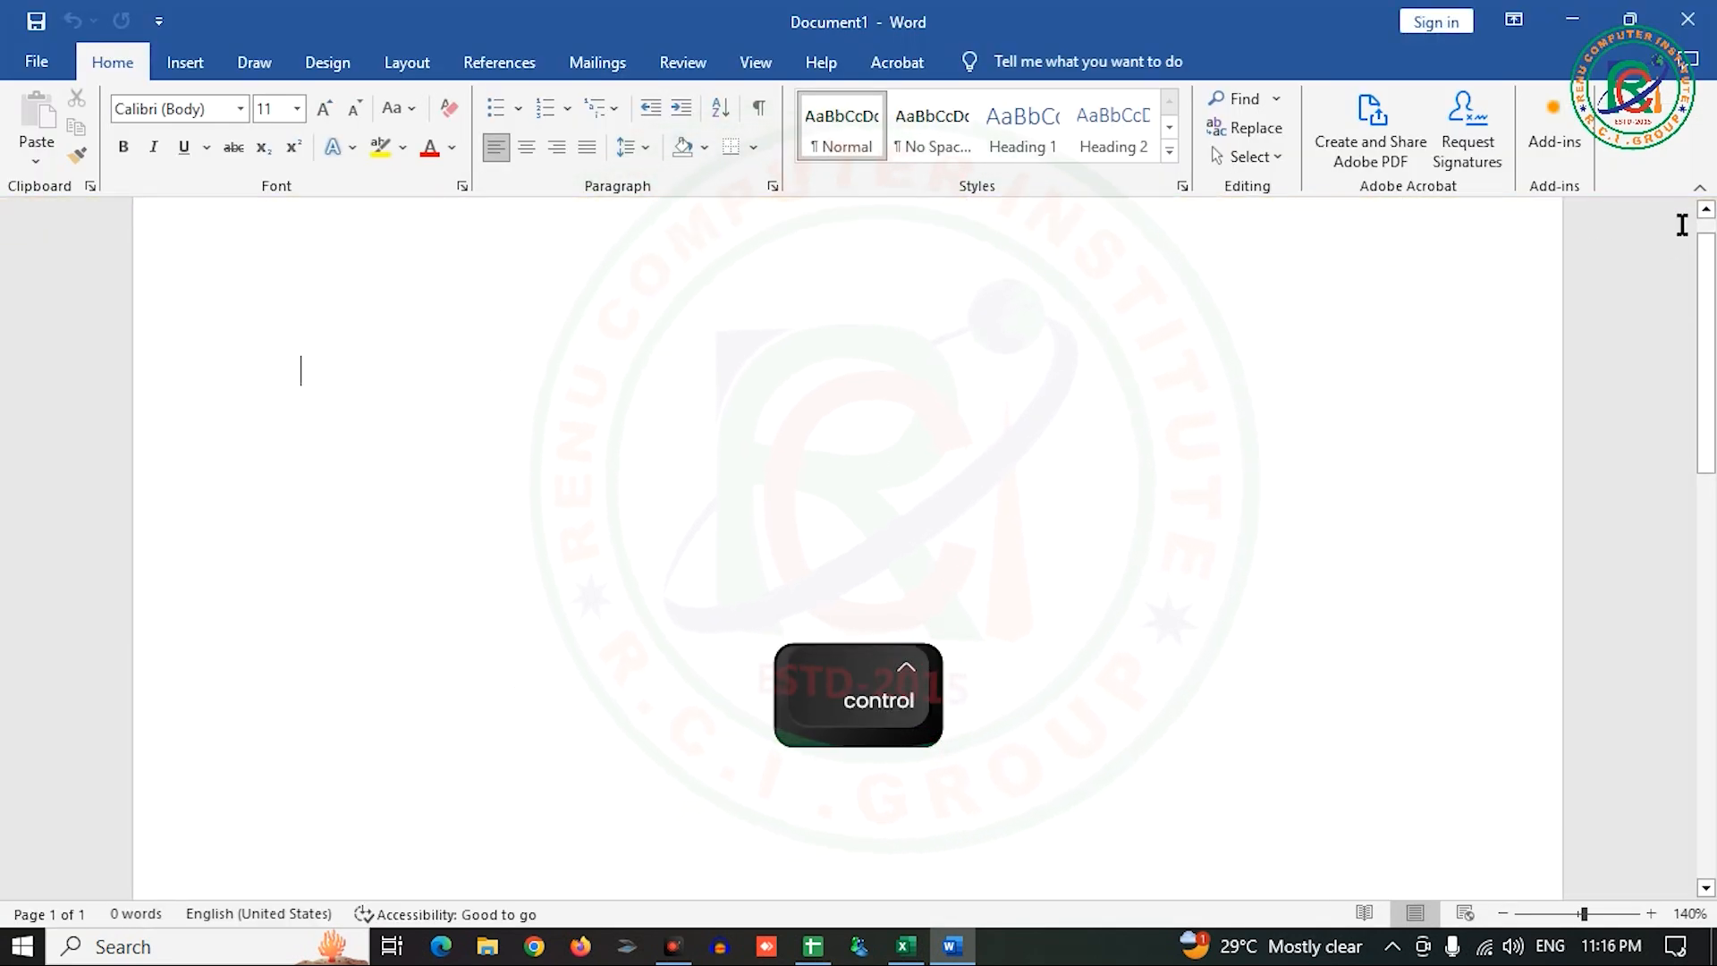
# - Insert a table with two columns and five rows into the blank document
pyautogui.scroll(-2, 796, 469)
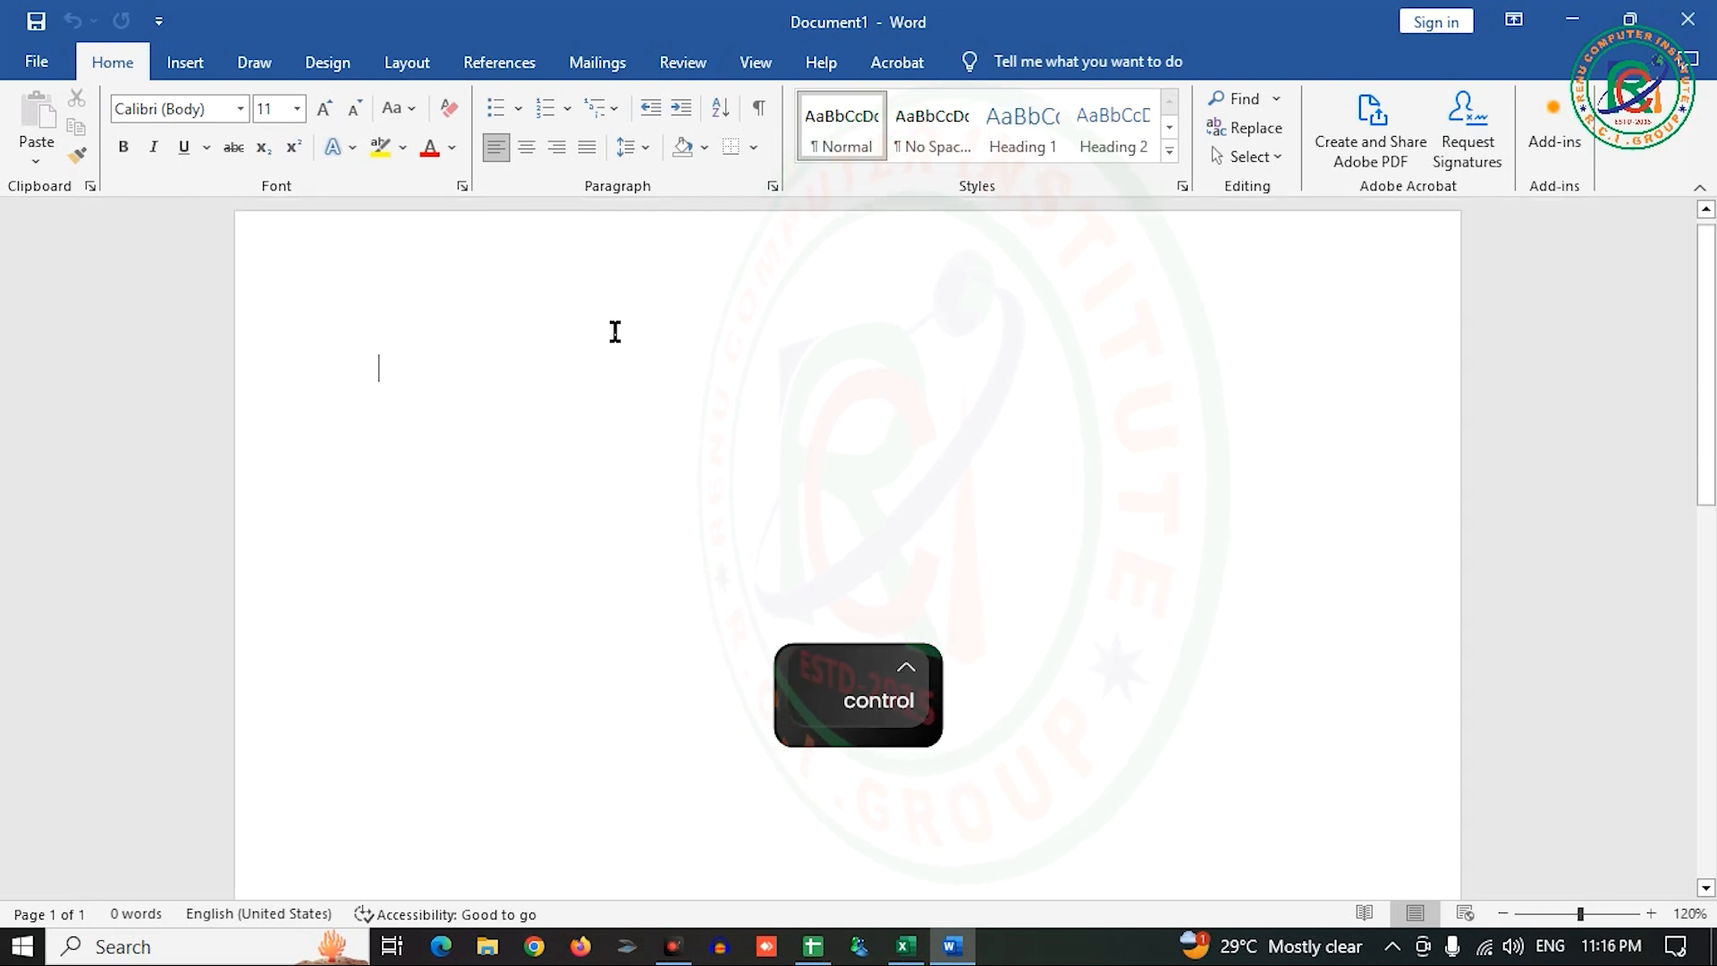
pyautogui.click(178, 62)
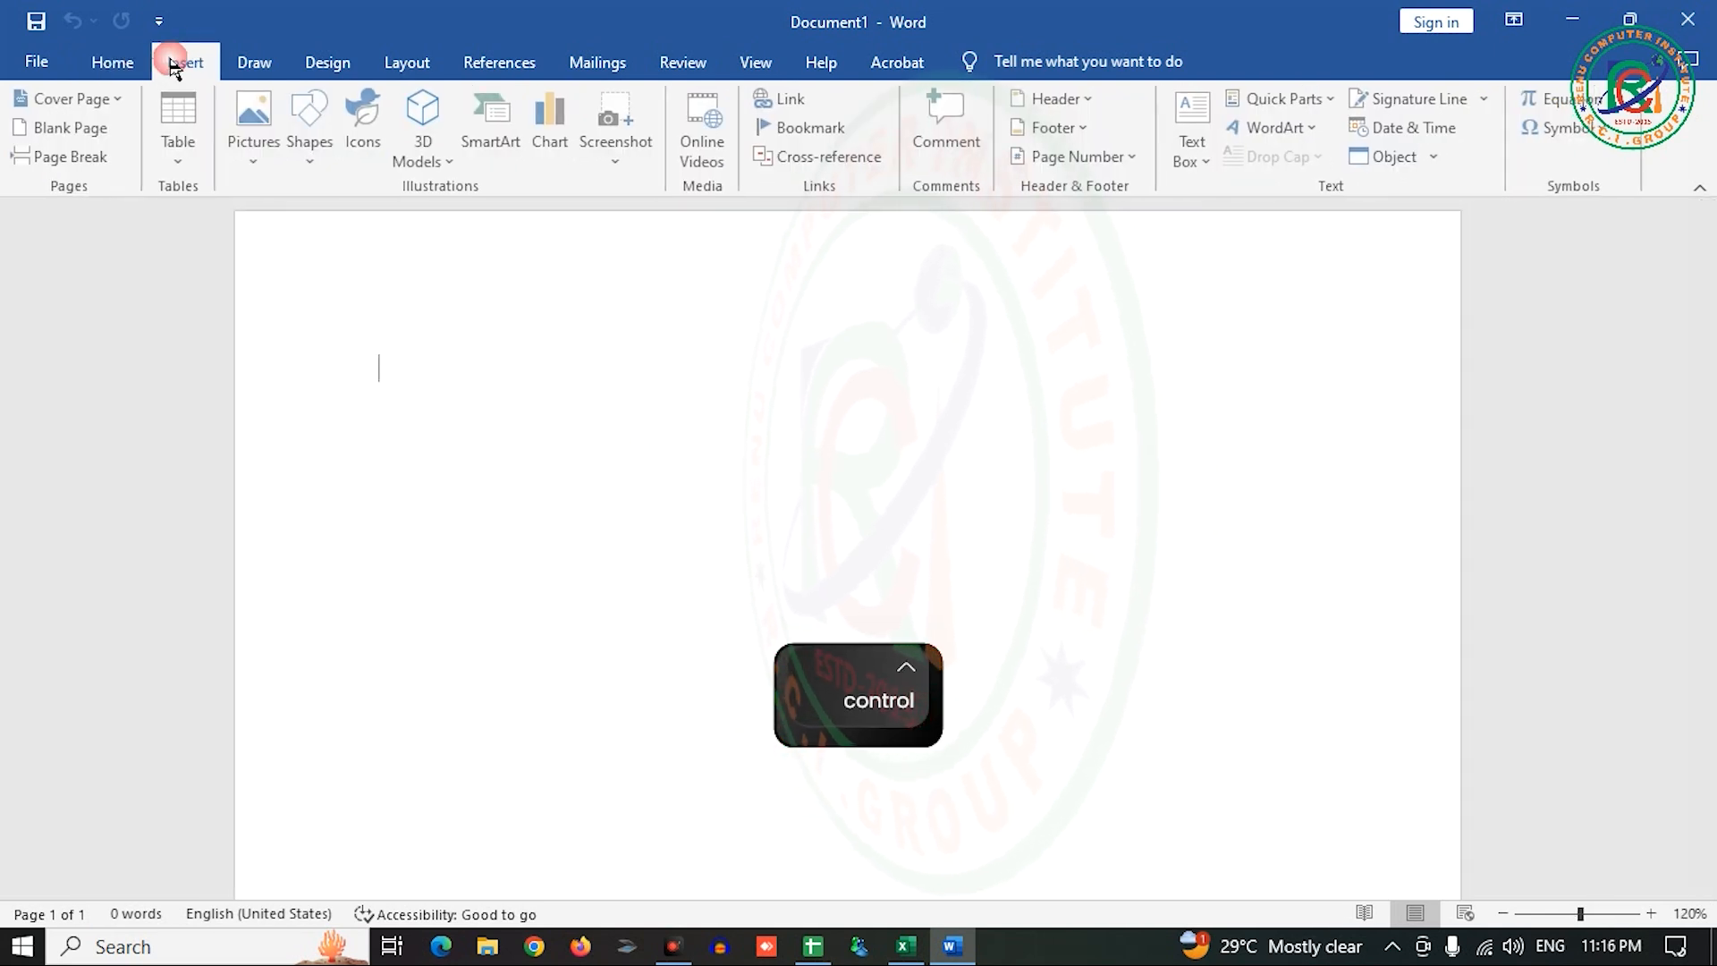
pyautogui.click(184, 134)
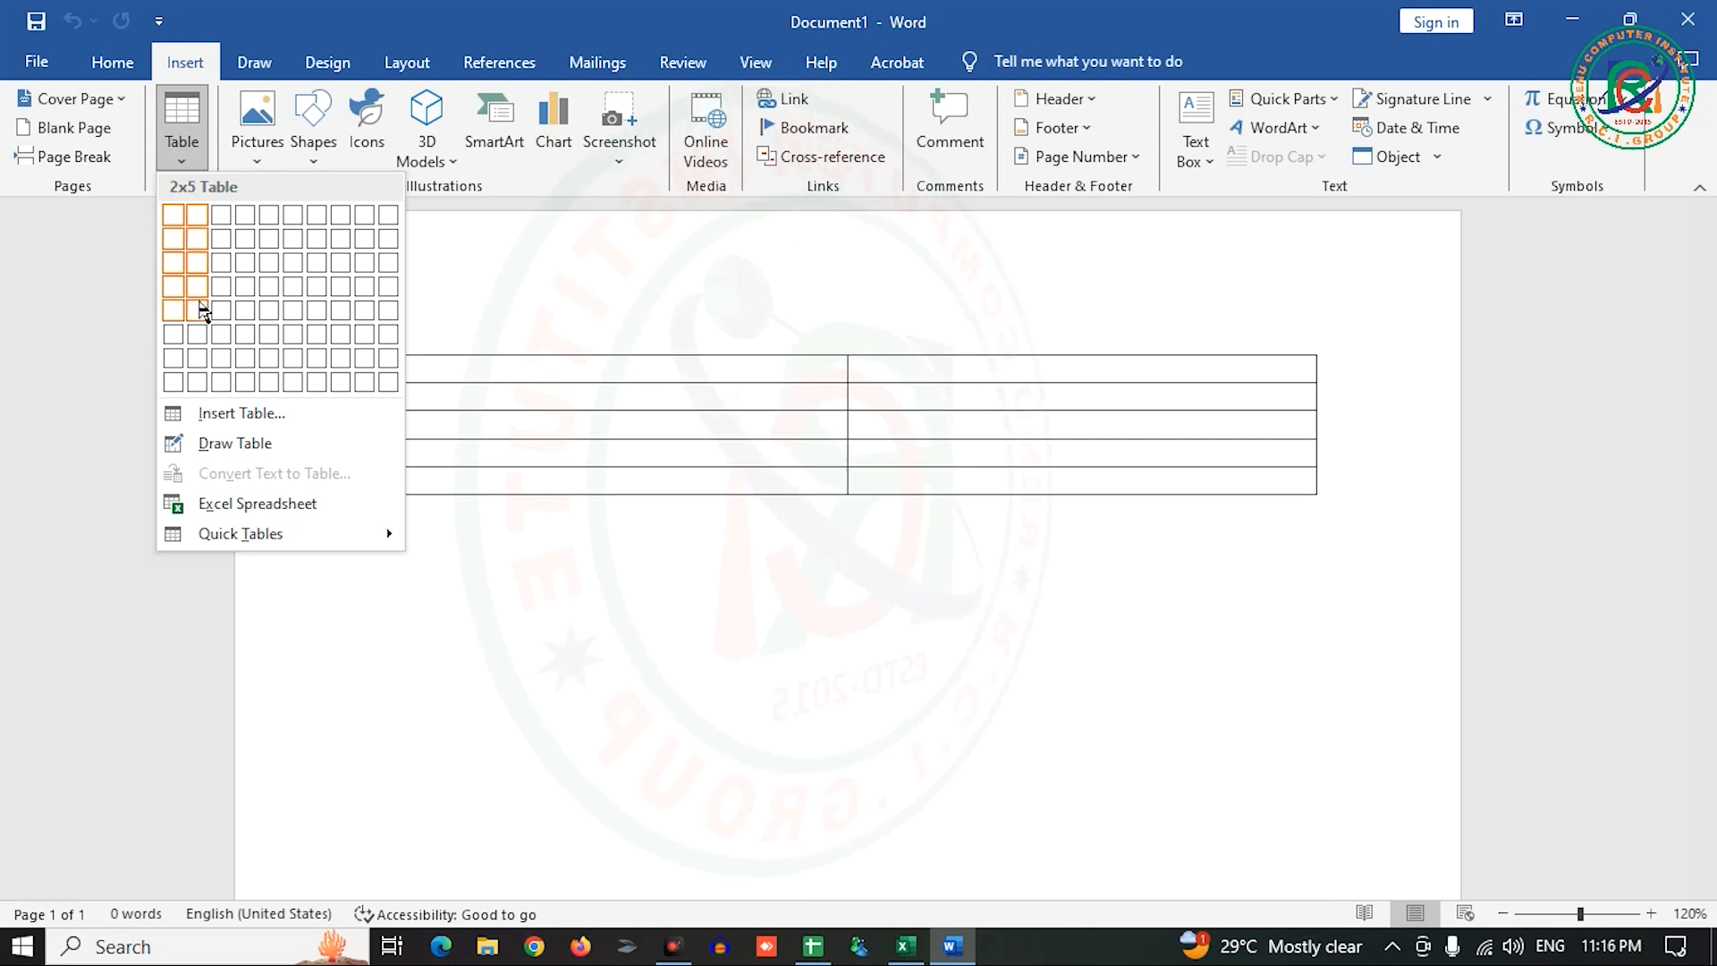
pyautogui.click(202, 319)
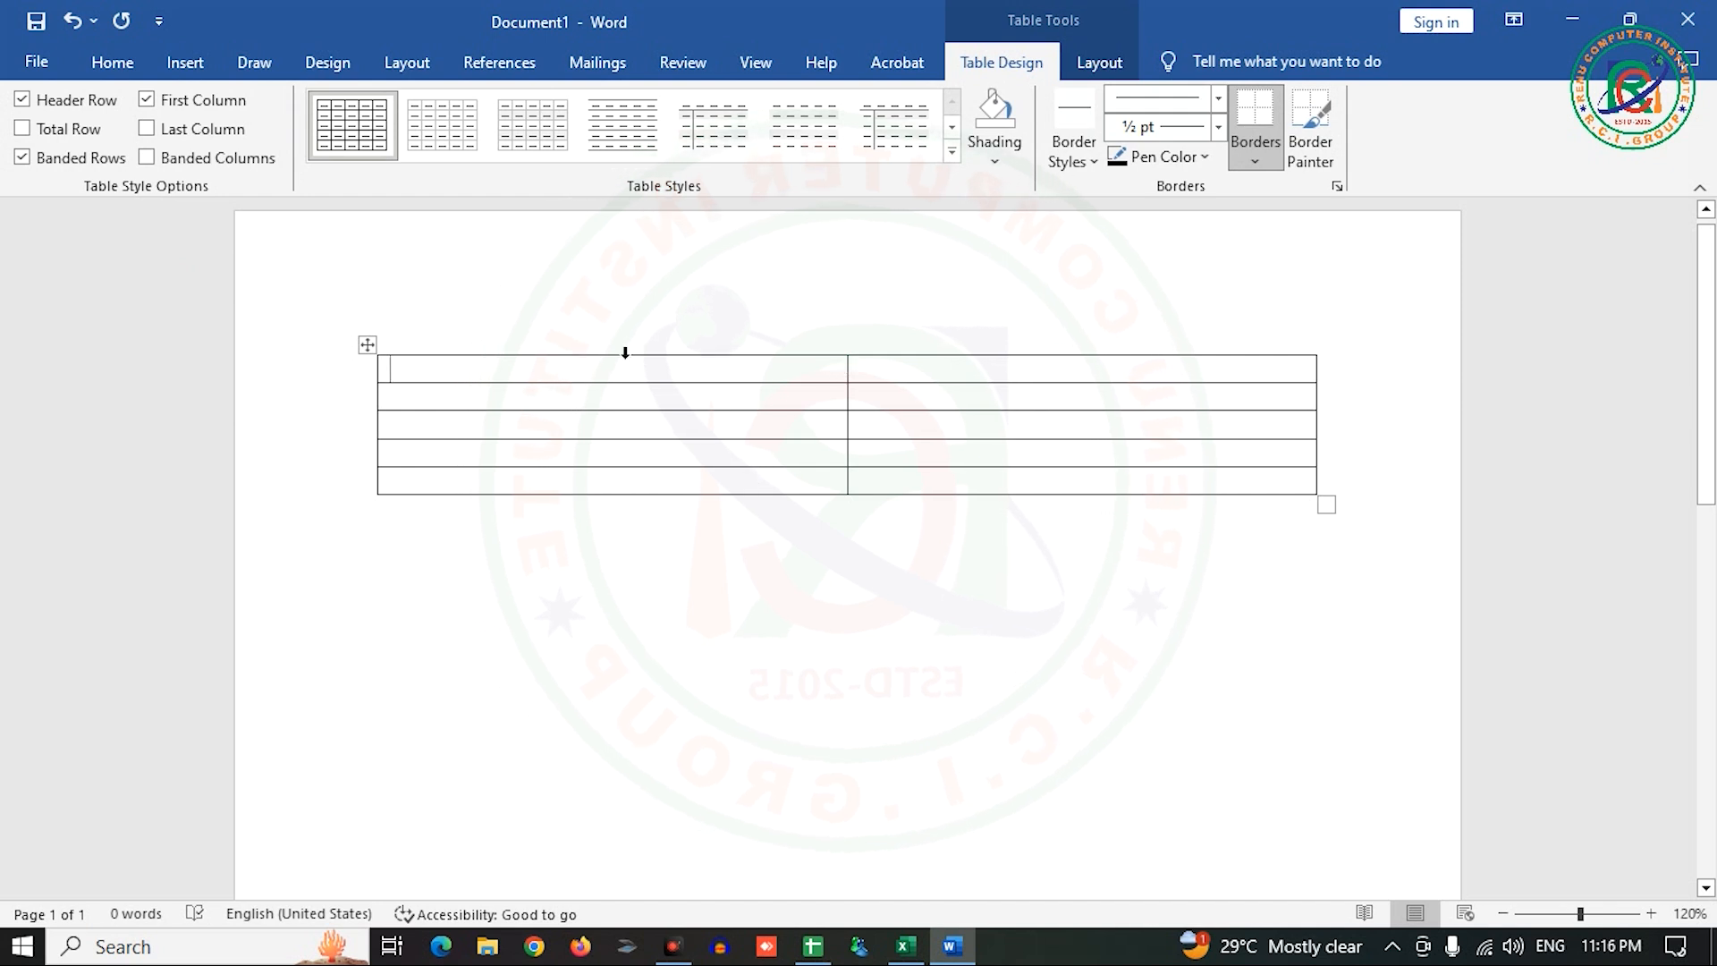
# - Select the whole table and set its cell height to 3" and cell width to 3.7"
pyautogui.click(366, 344)
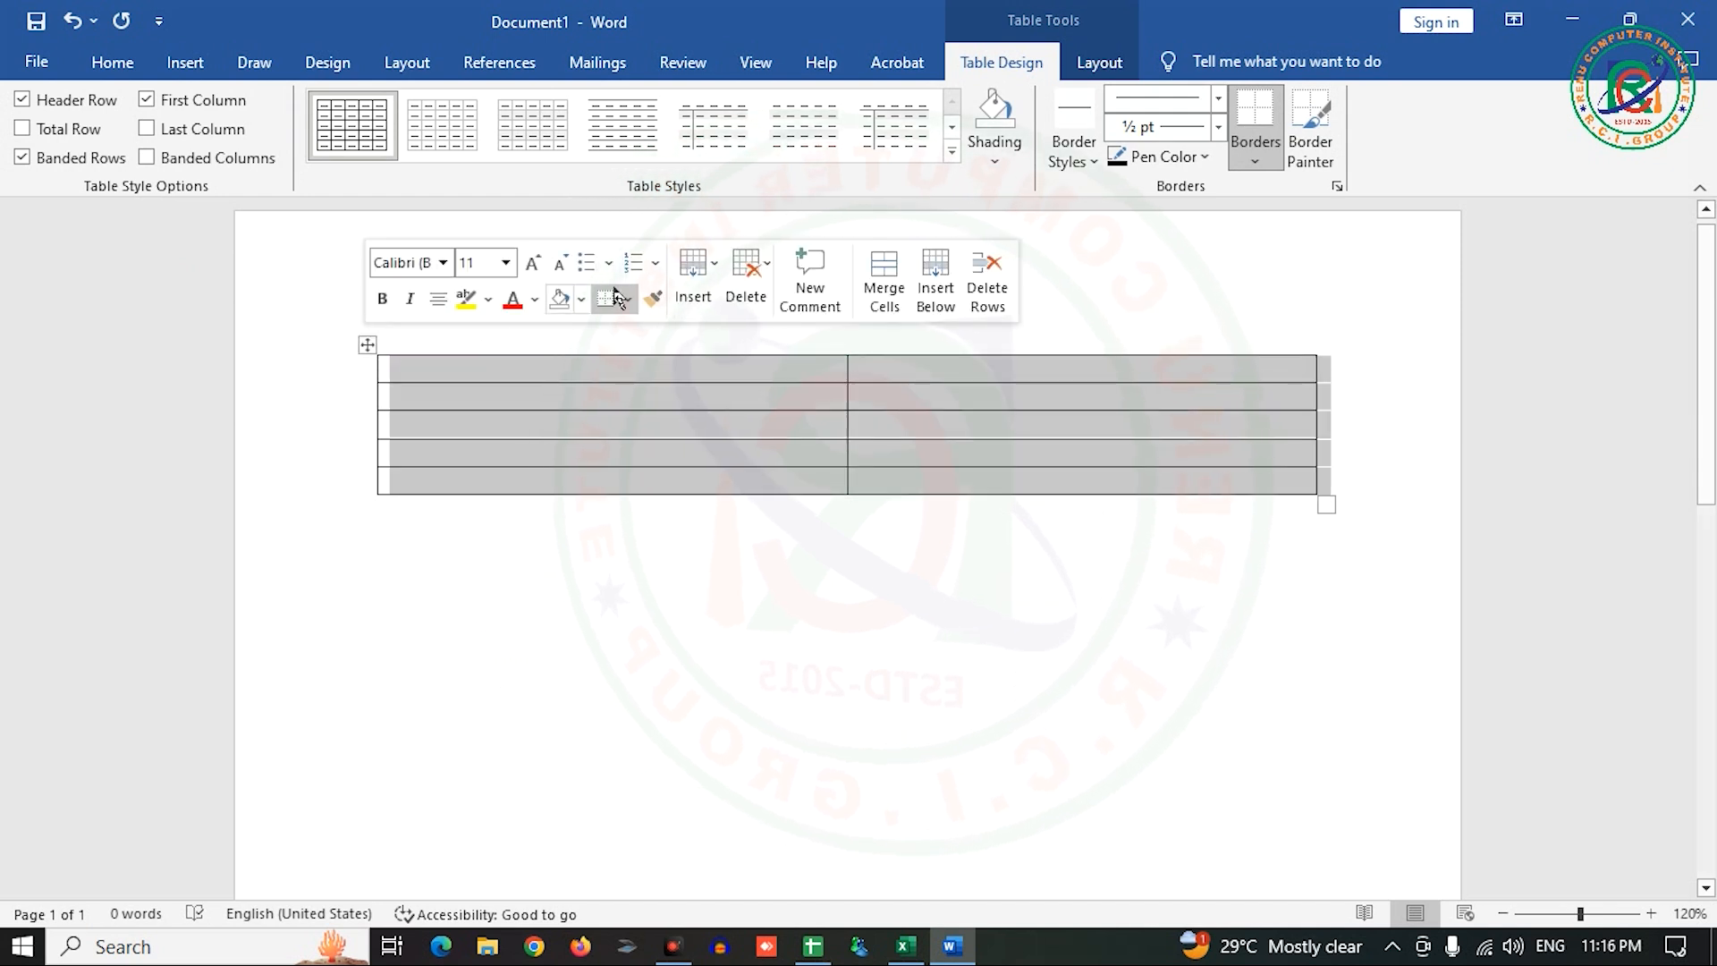
pyautogui.click(1097, 63)
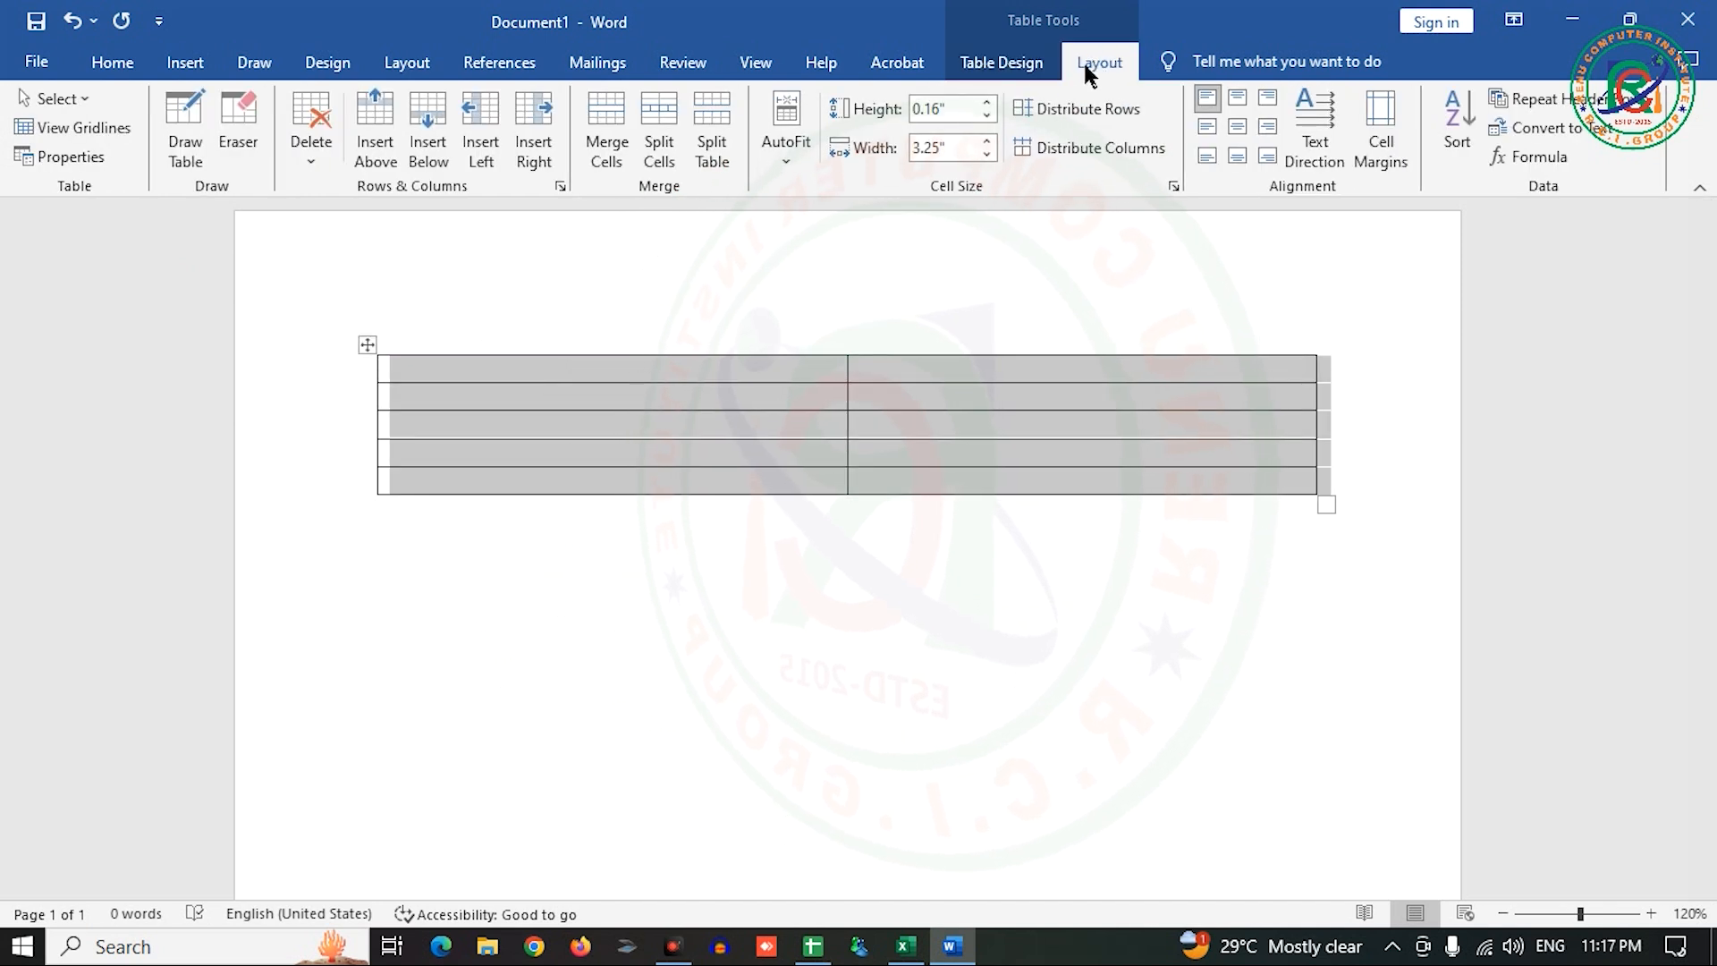
pyautogui.doubleClick(944, 111)
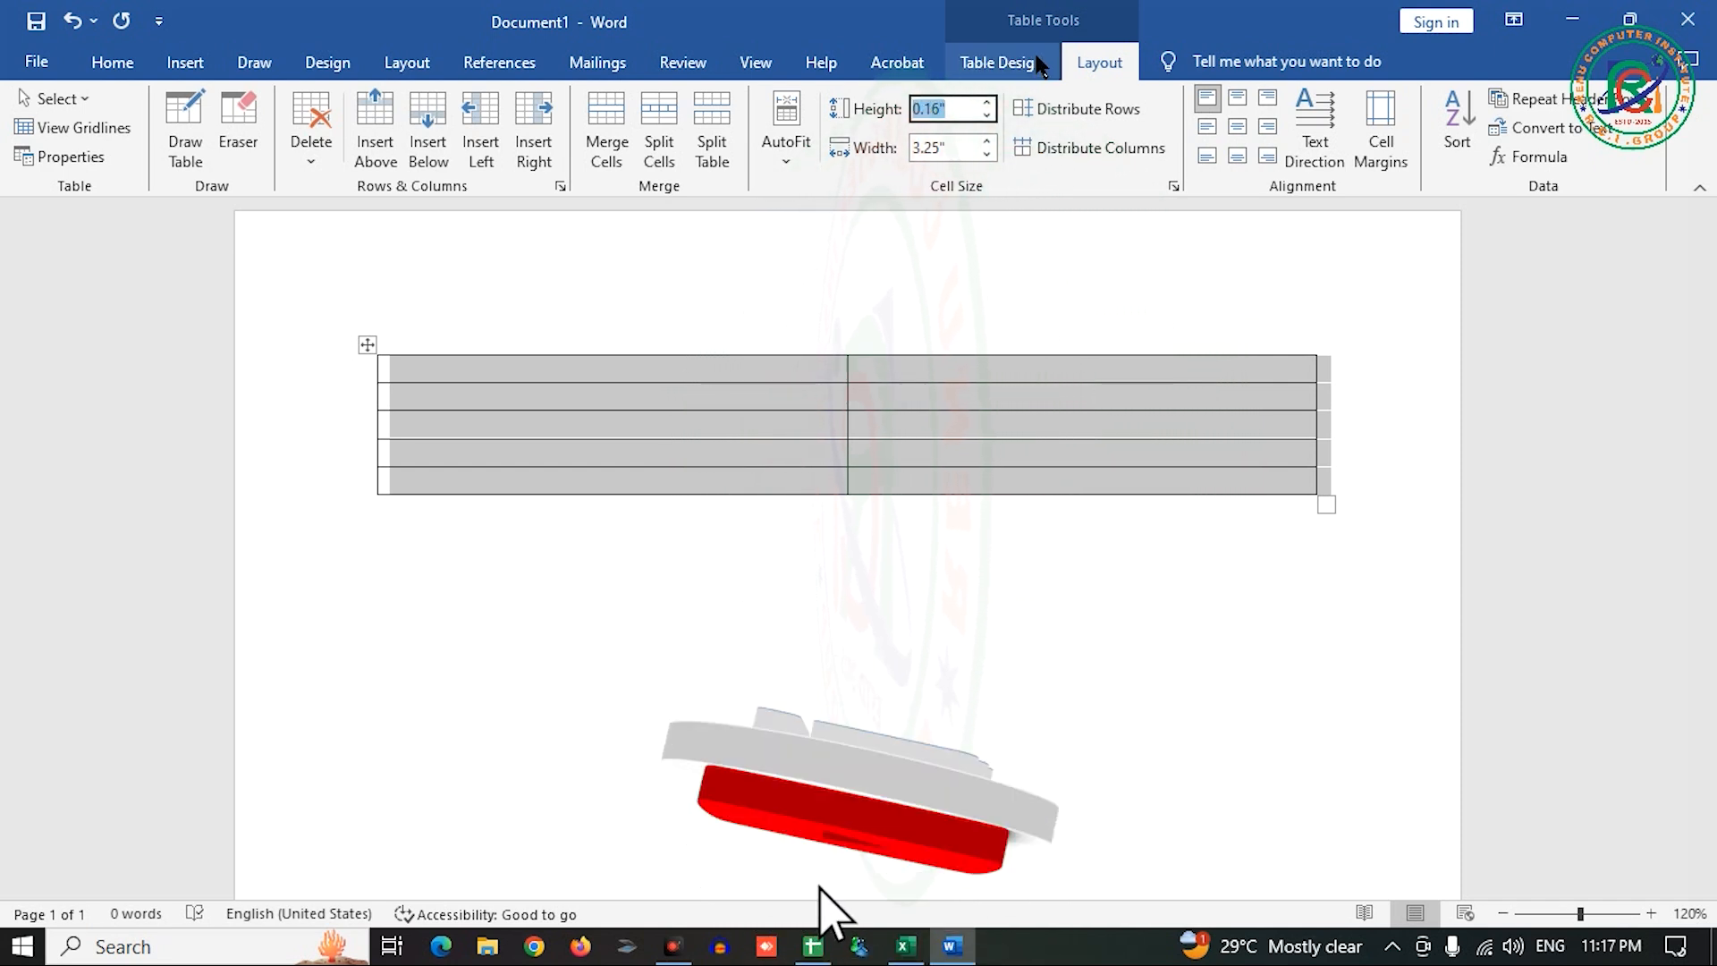
pyautogui.write('3')
pyautogui.doubleClick(955, 152)
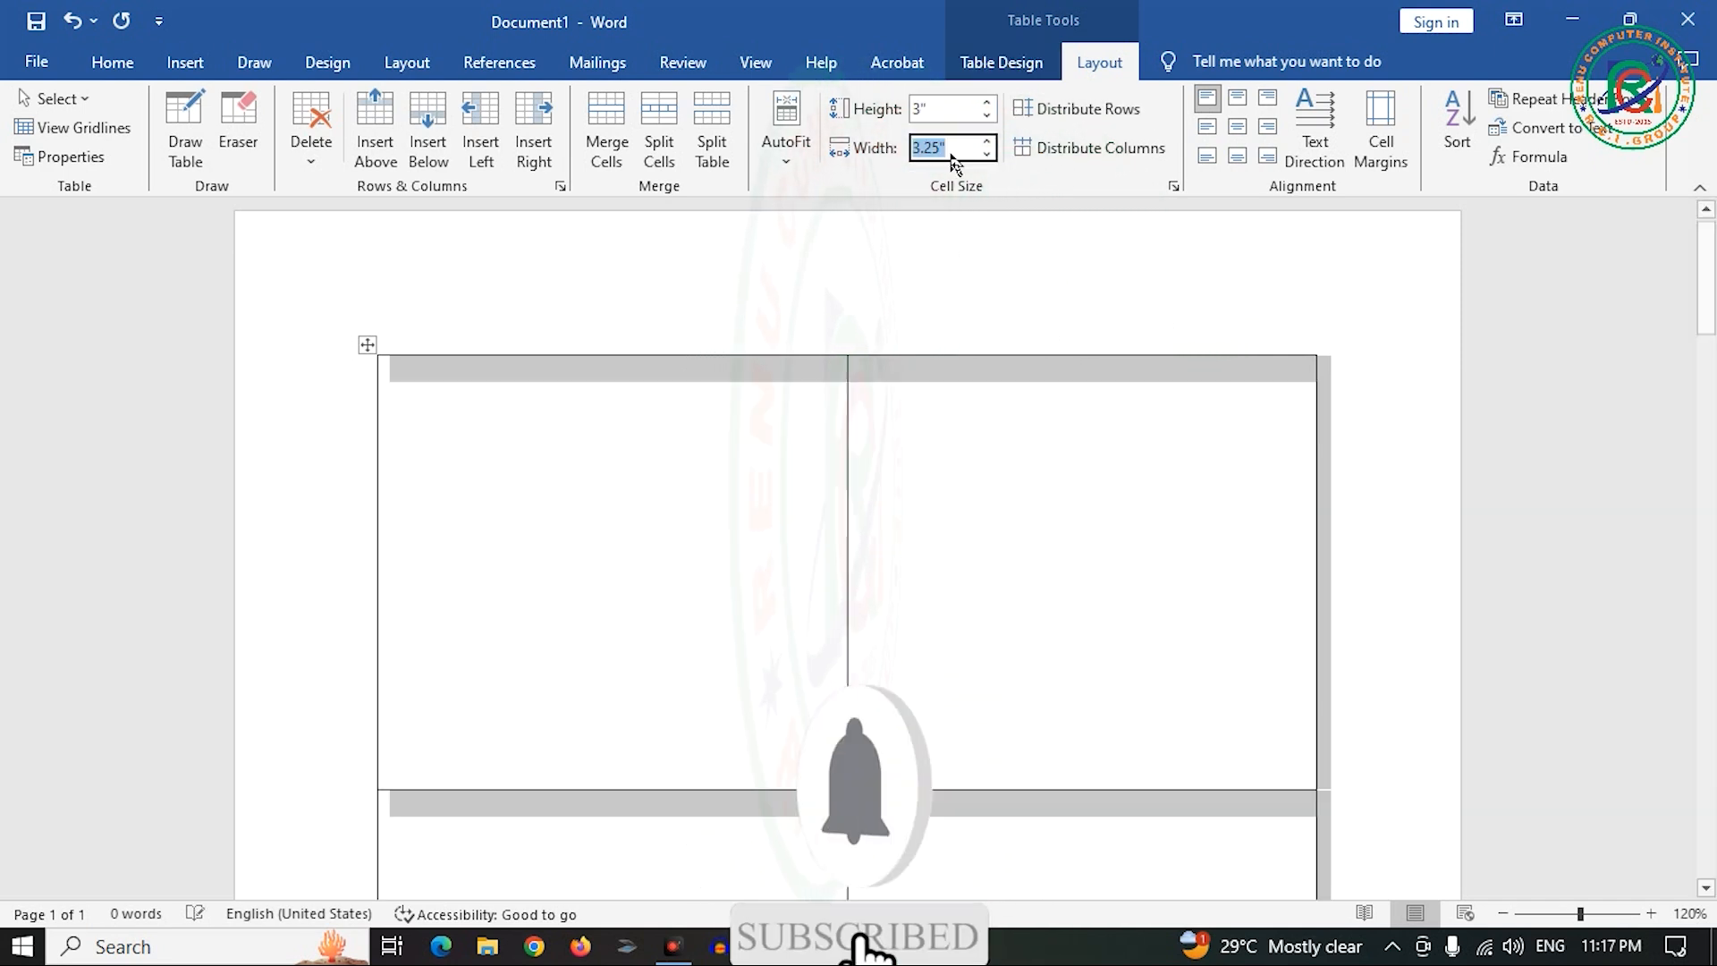
pyautogui.write('3.7')
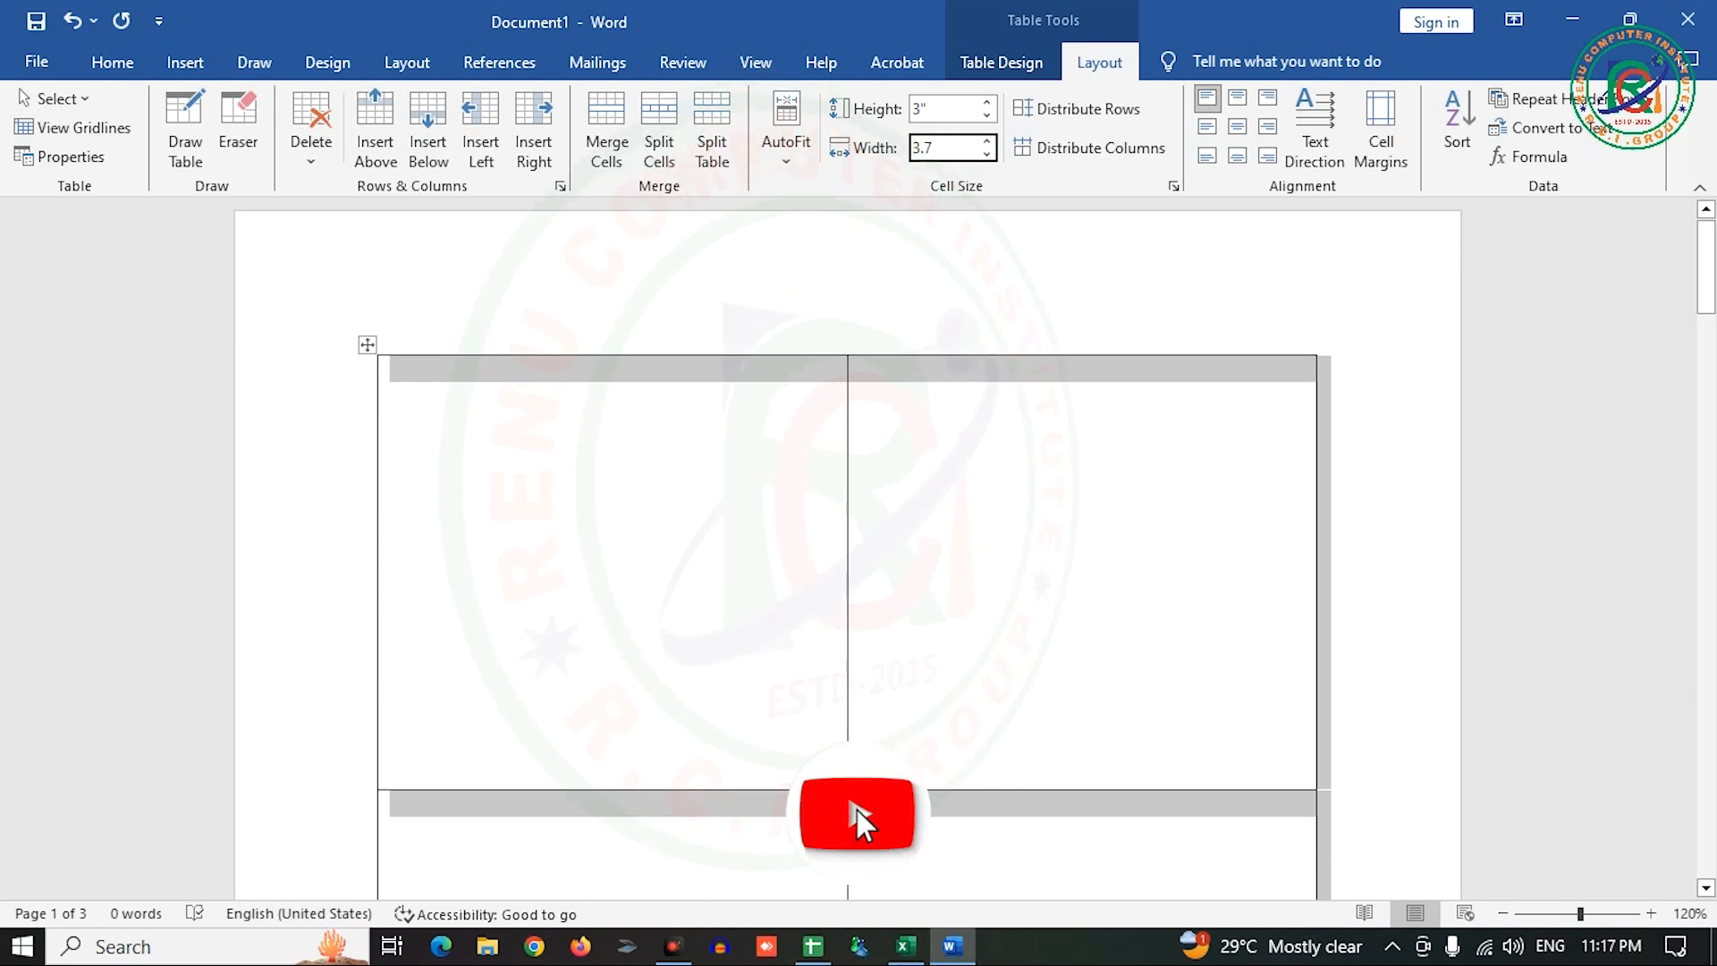
pyautogui.press('Return')
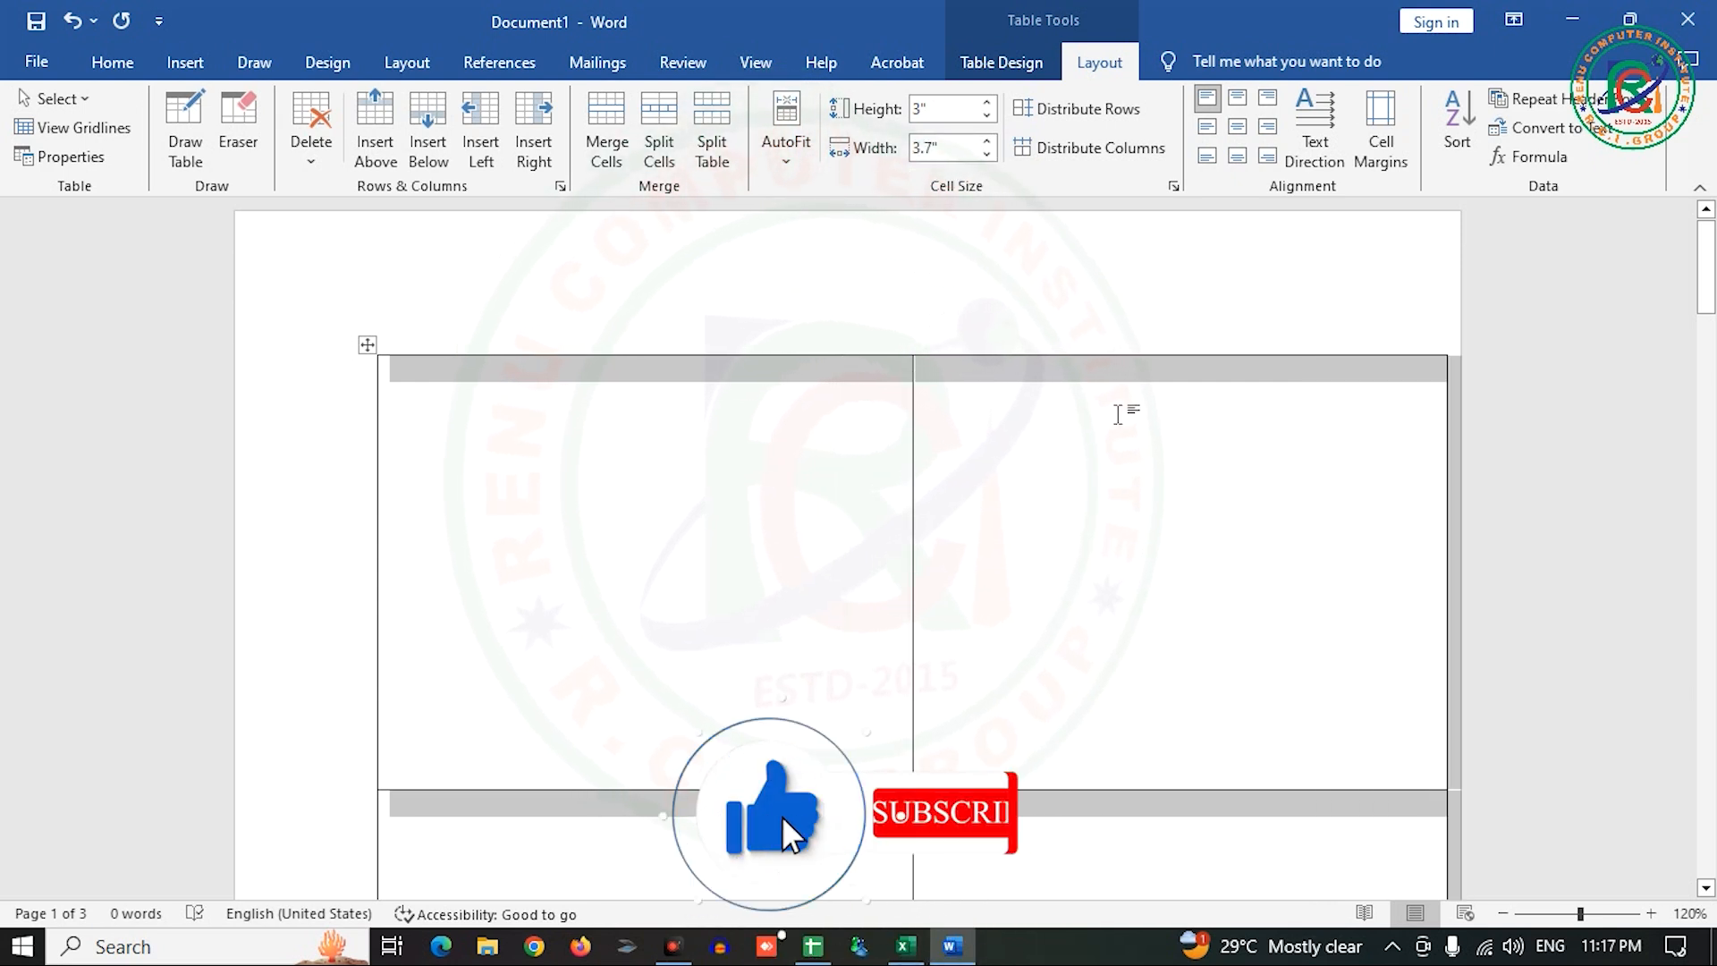
# - Set the cell height of the whole table to 2" and check the table's layout across the pages
pyautogui.click(923, 111)
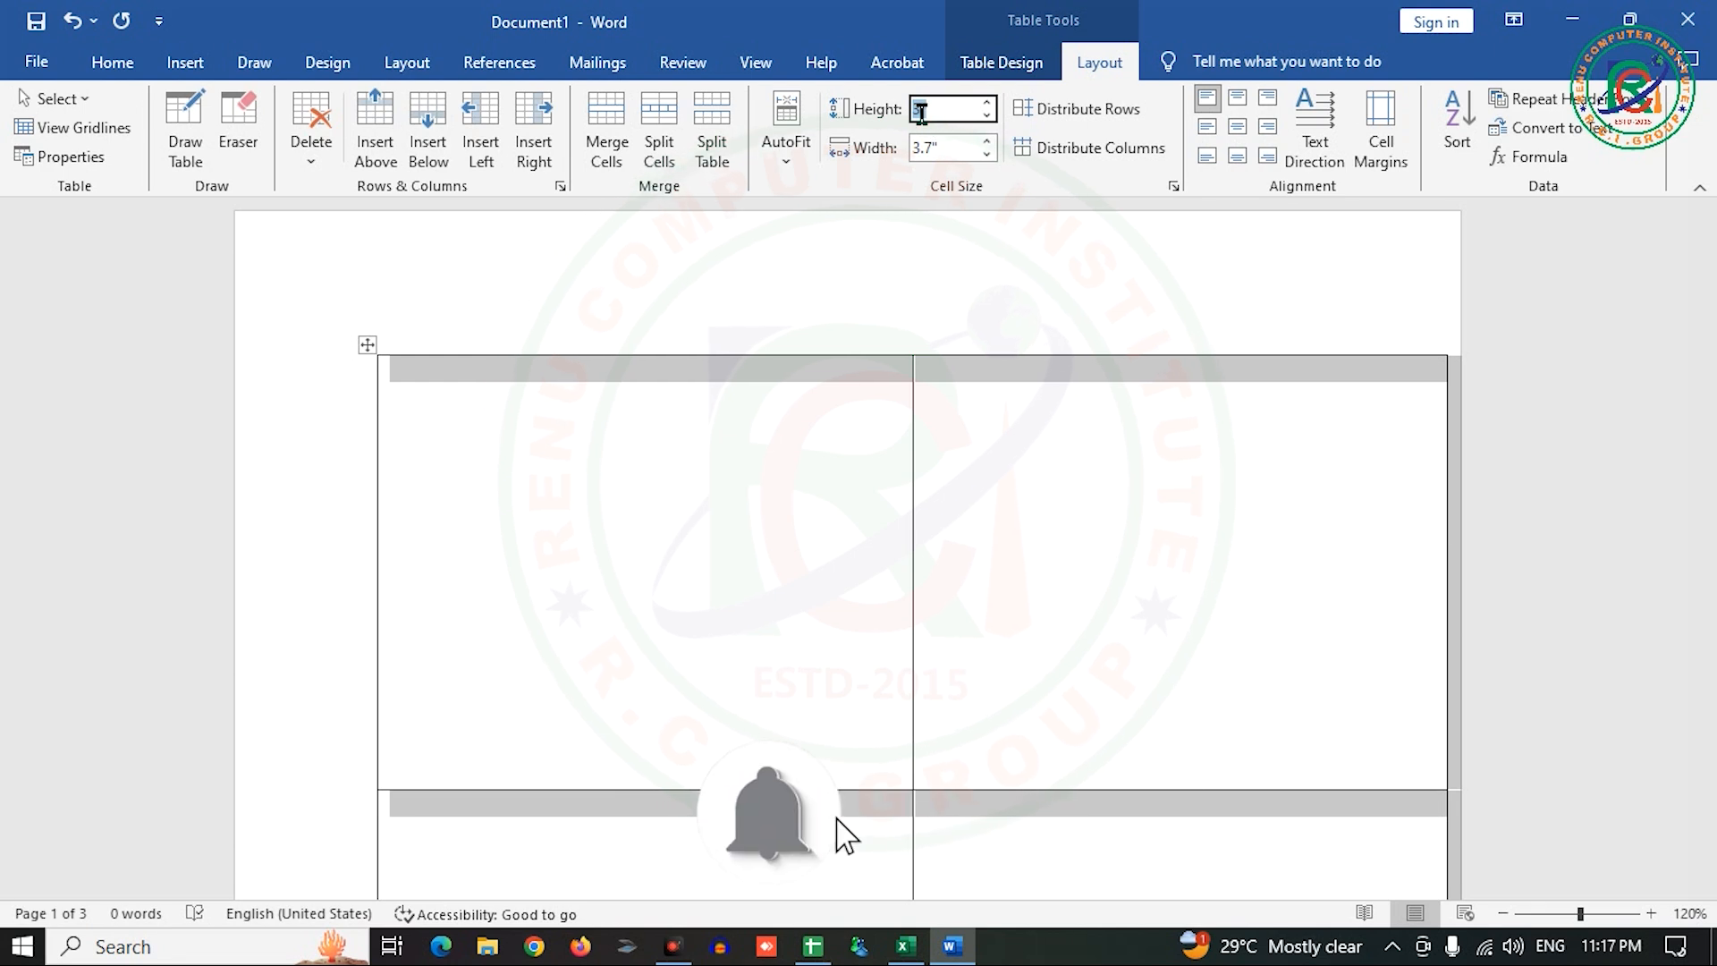
pyautogui.press('Return')
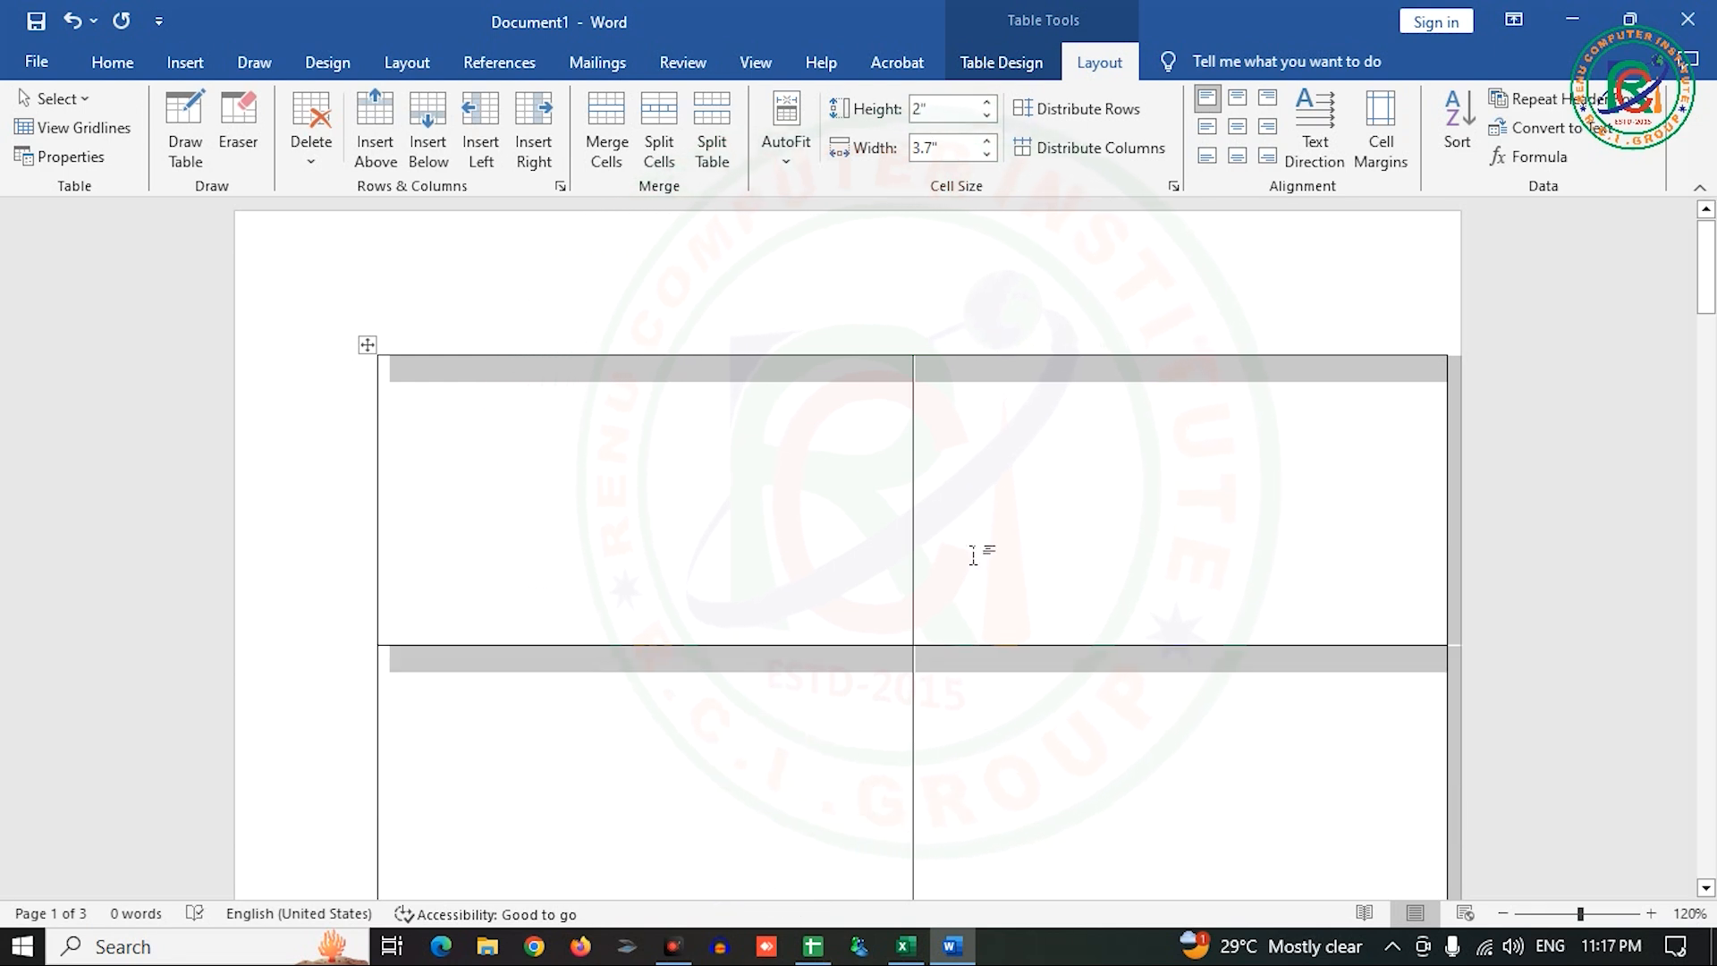
pyautogui.click(941, 109)
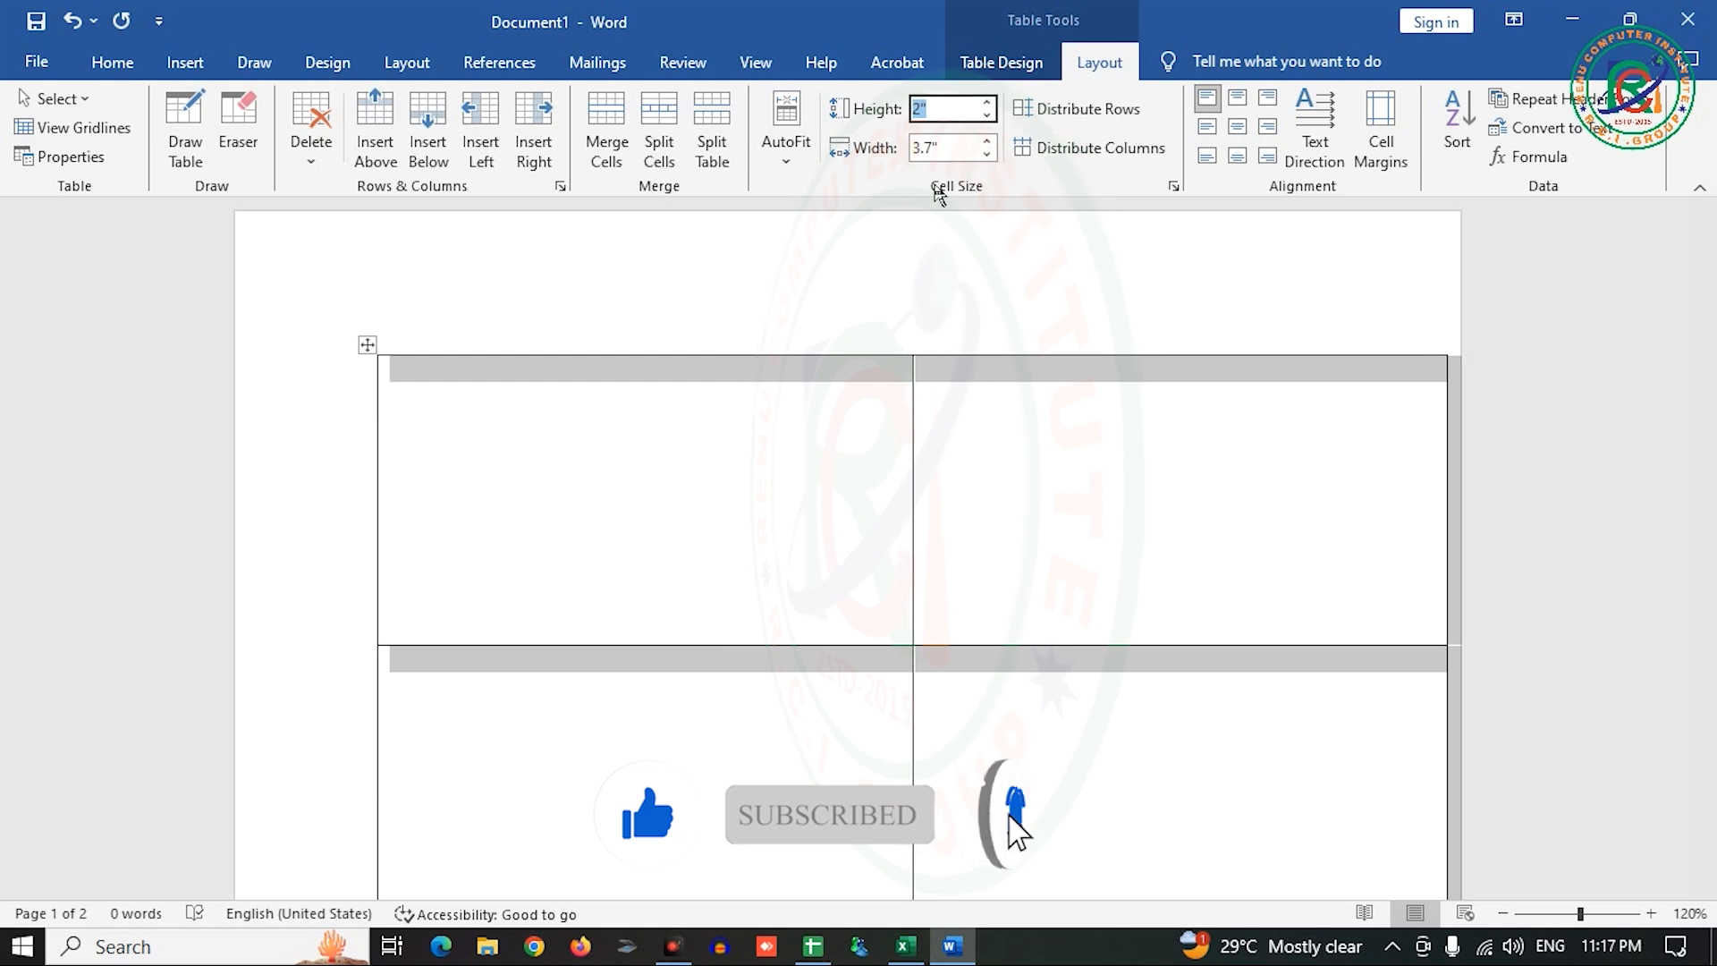
pyautogui.scroll(-5, 841, 505)
pyautogui.scroll(-8, 839, 504)
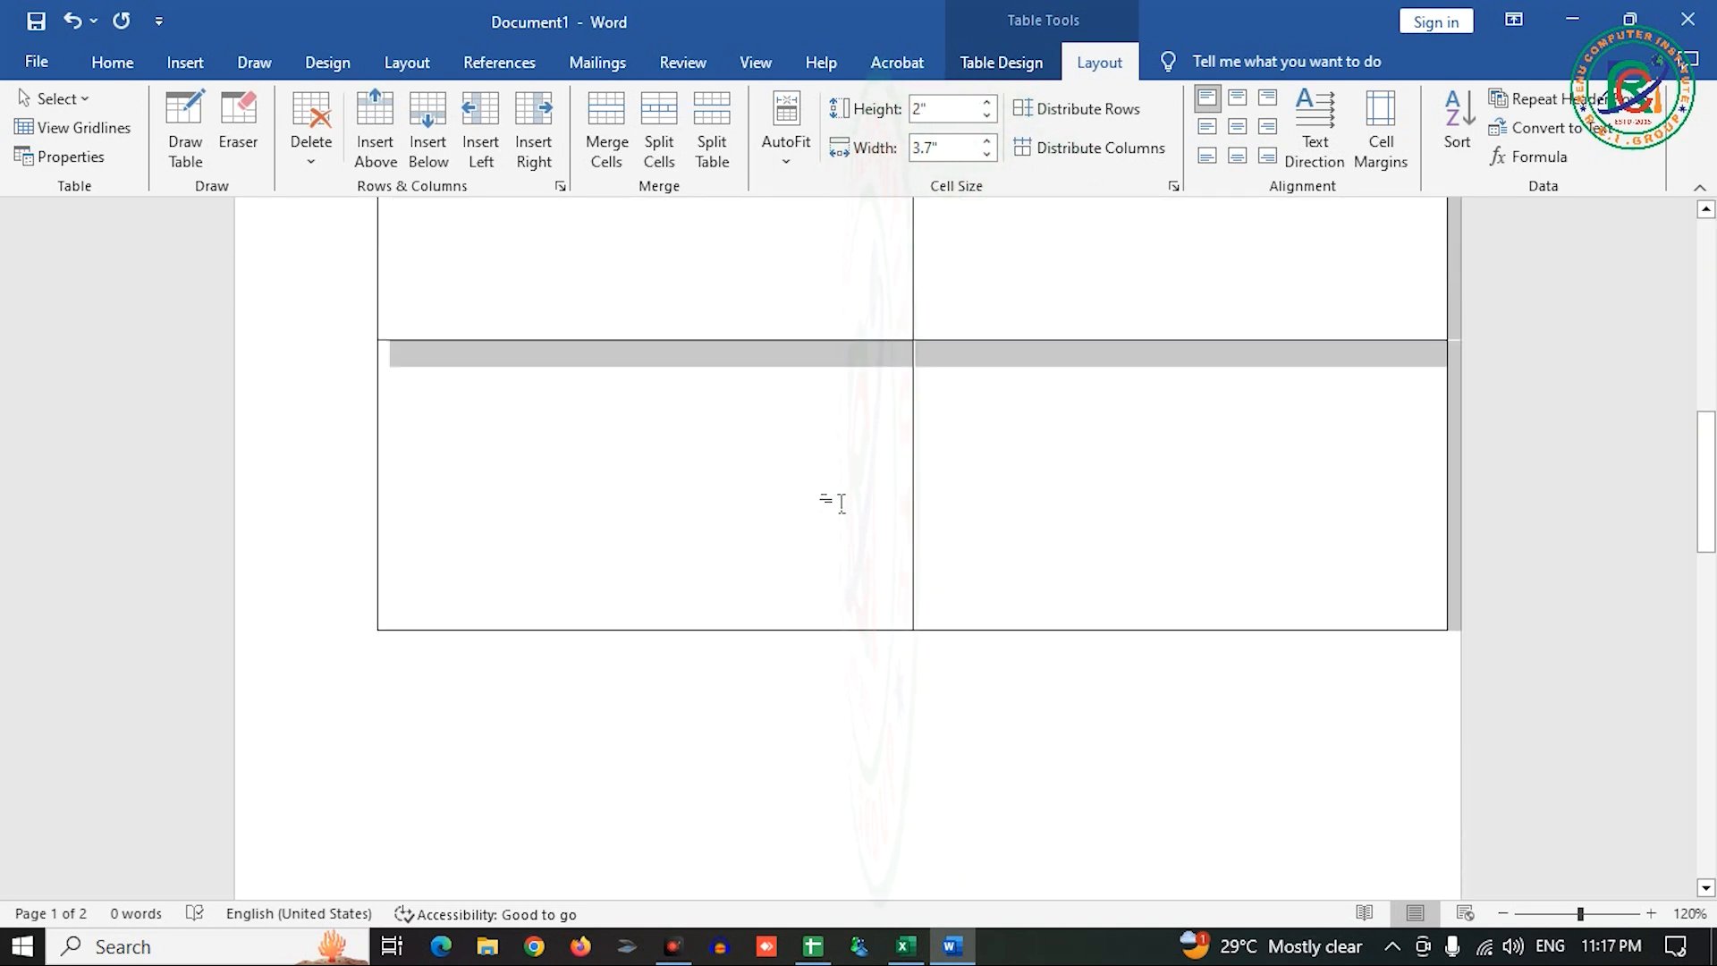
pyautogui.scroll(2, 841, 496)
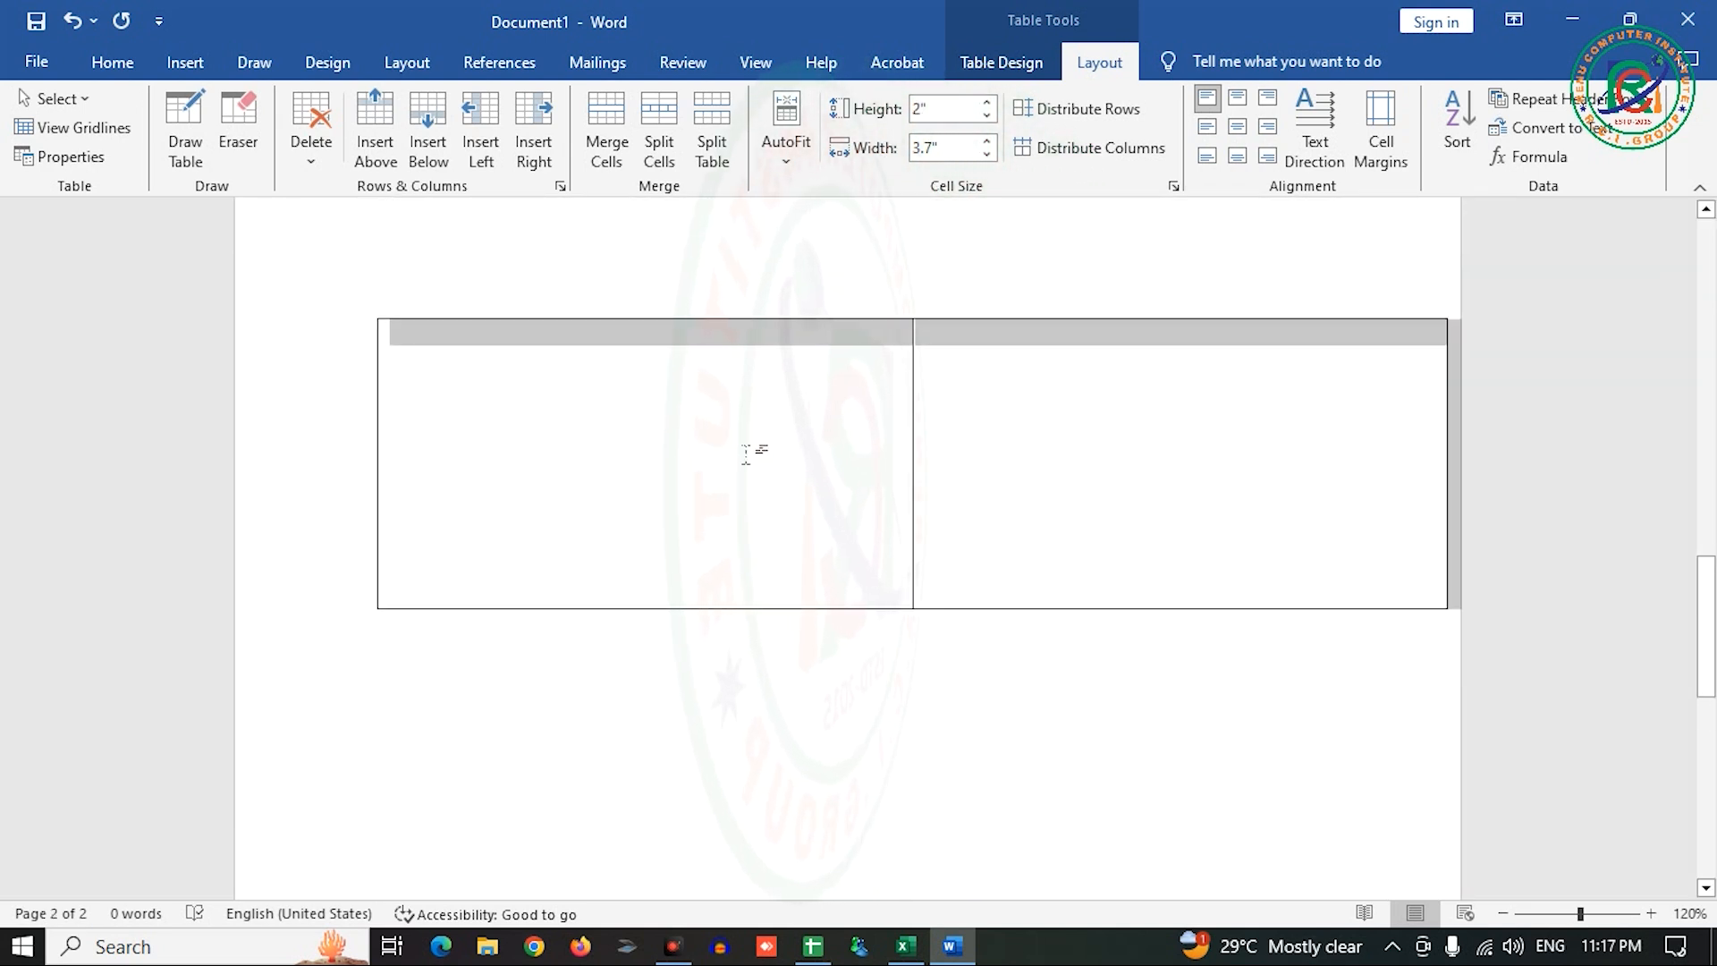
pyautogui.scroll(3, 792, 550)
pyautogui.scroll(14, 827, 631)
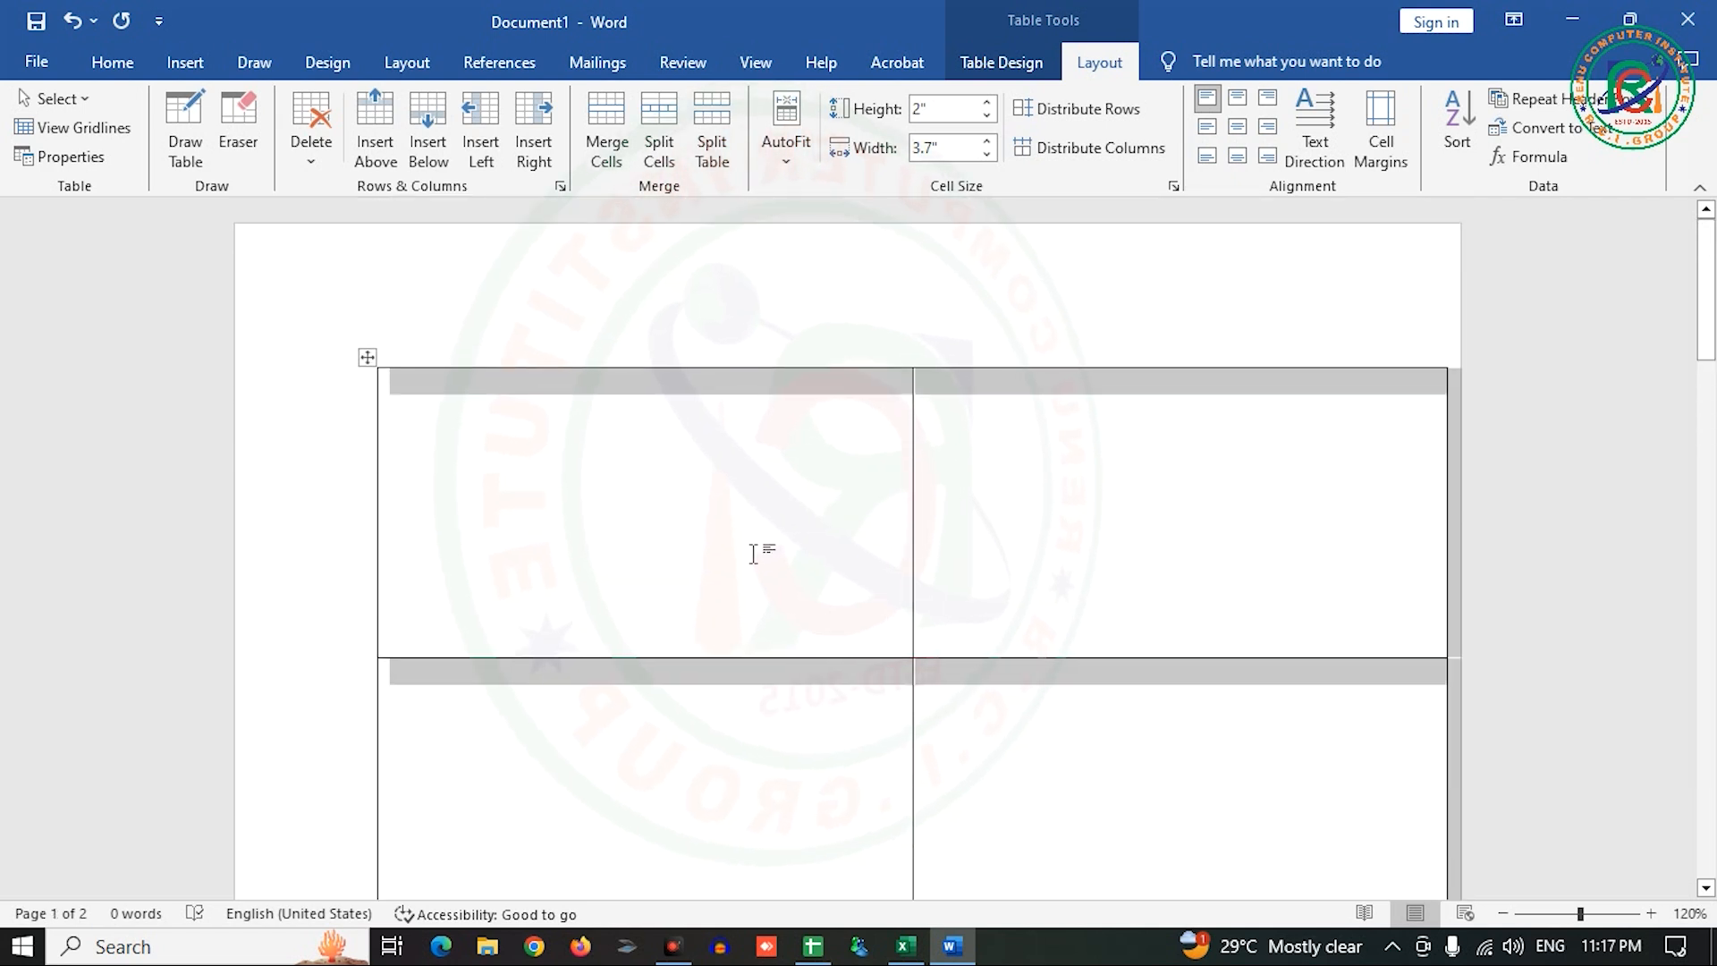
# - Deselect the table, place the cursor in the first row's second cell and show the rulers
pyautogui.click(483, 374)
pyautogui.click(535, 302)
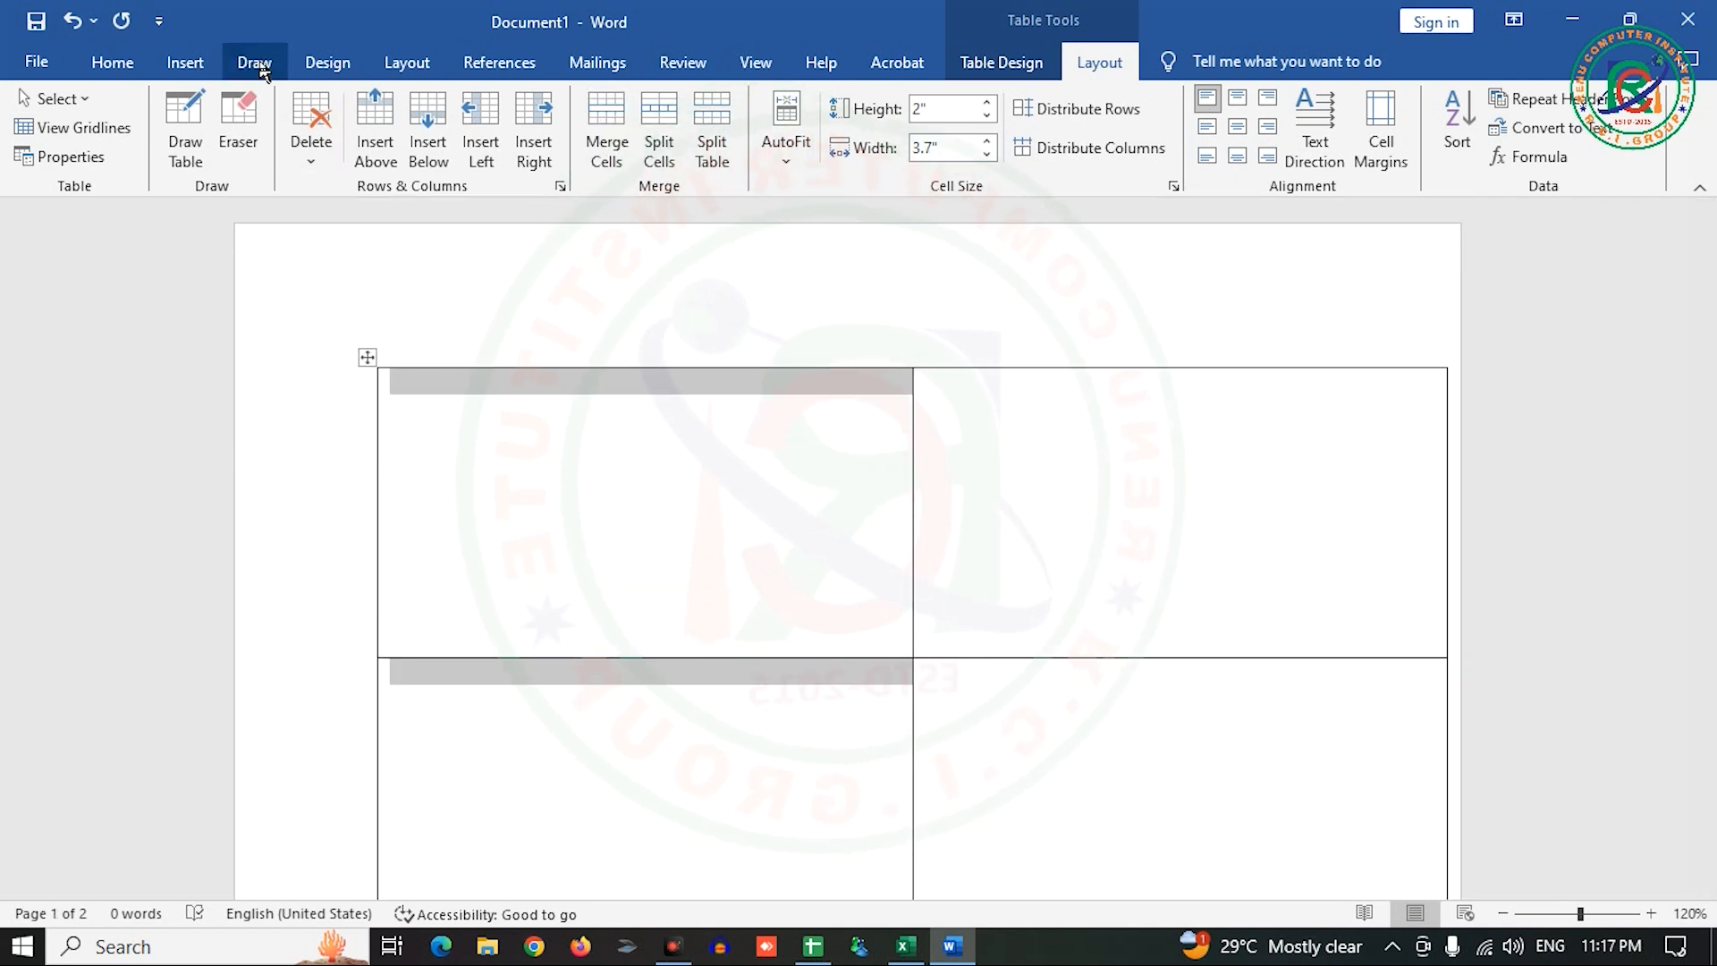
pyautogui.click(1067, 499)
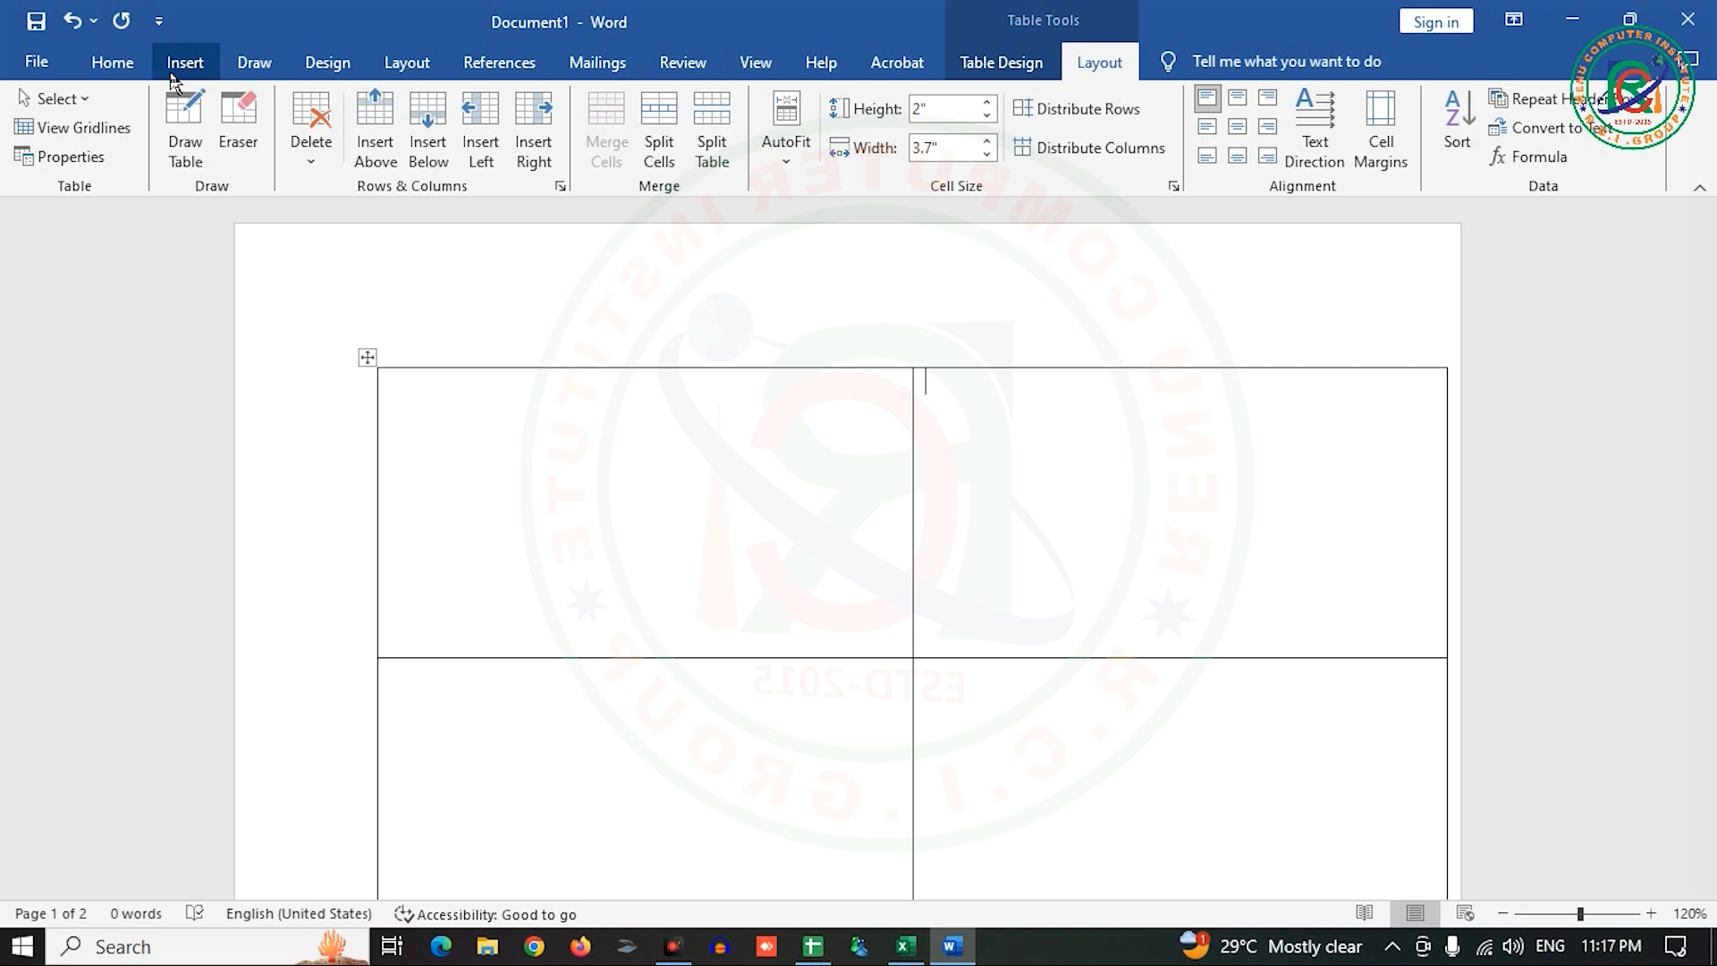
pyautogui.click(756, 62)
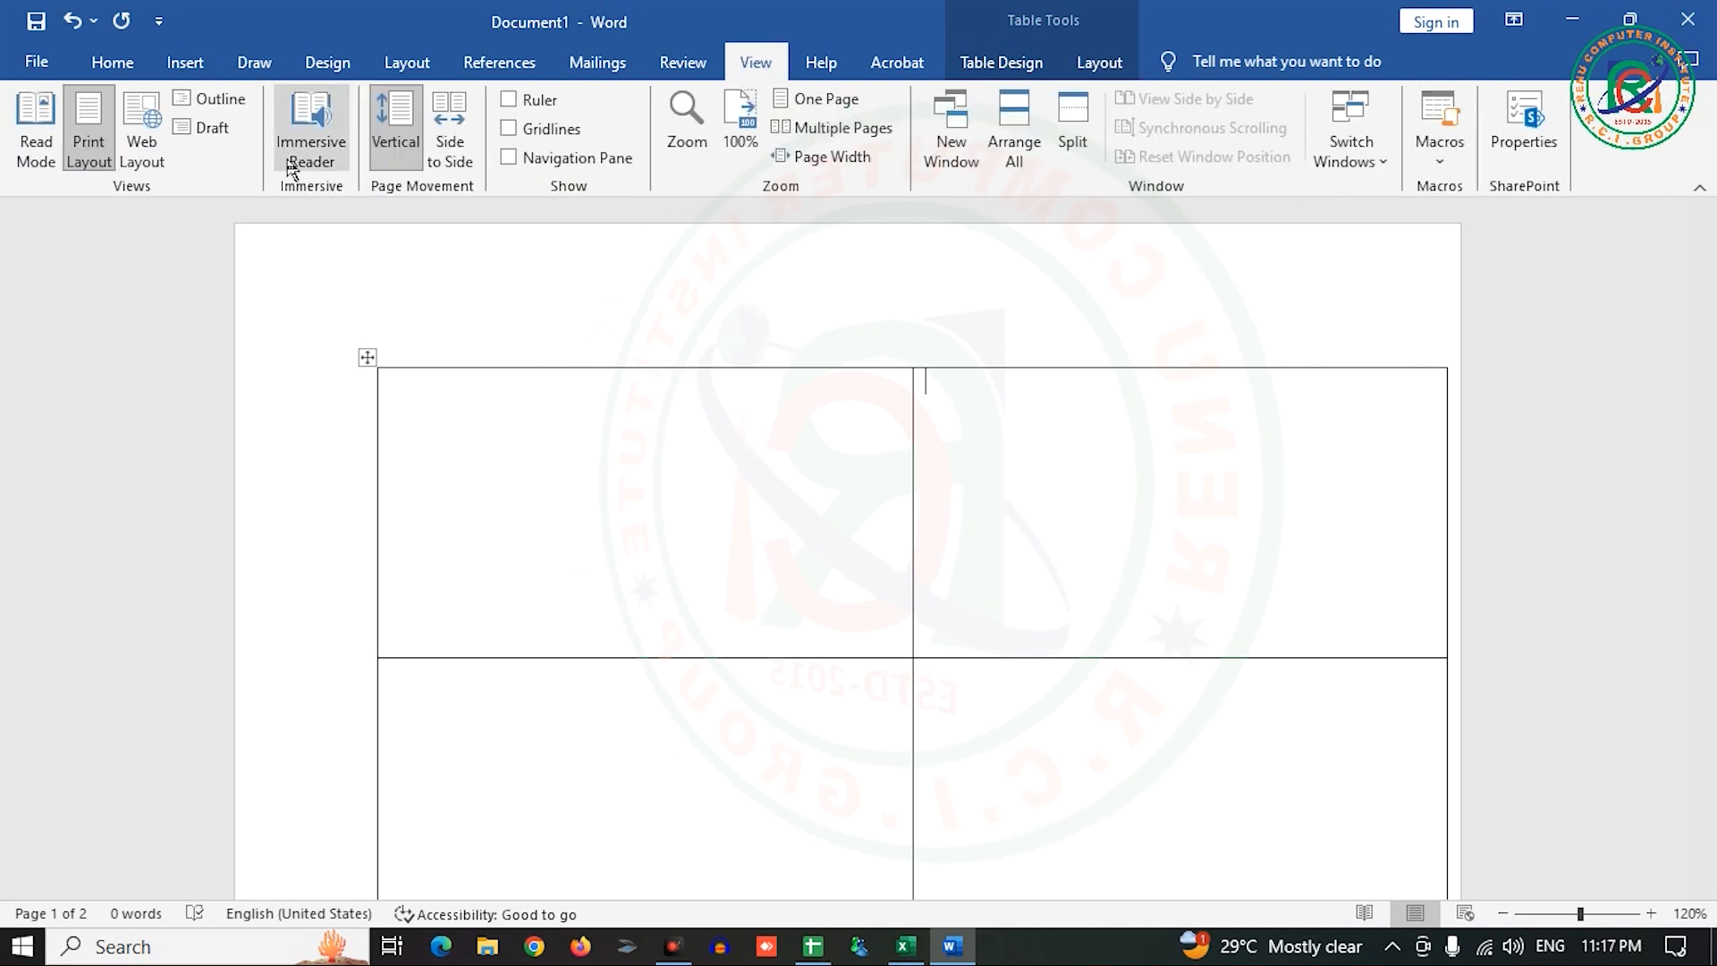
pyautogui.click(507, 101)
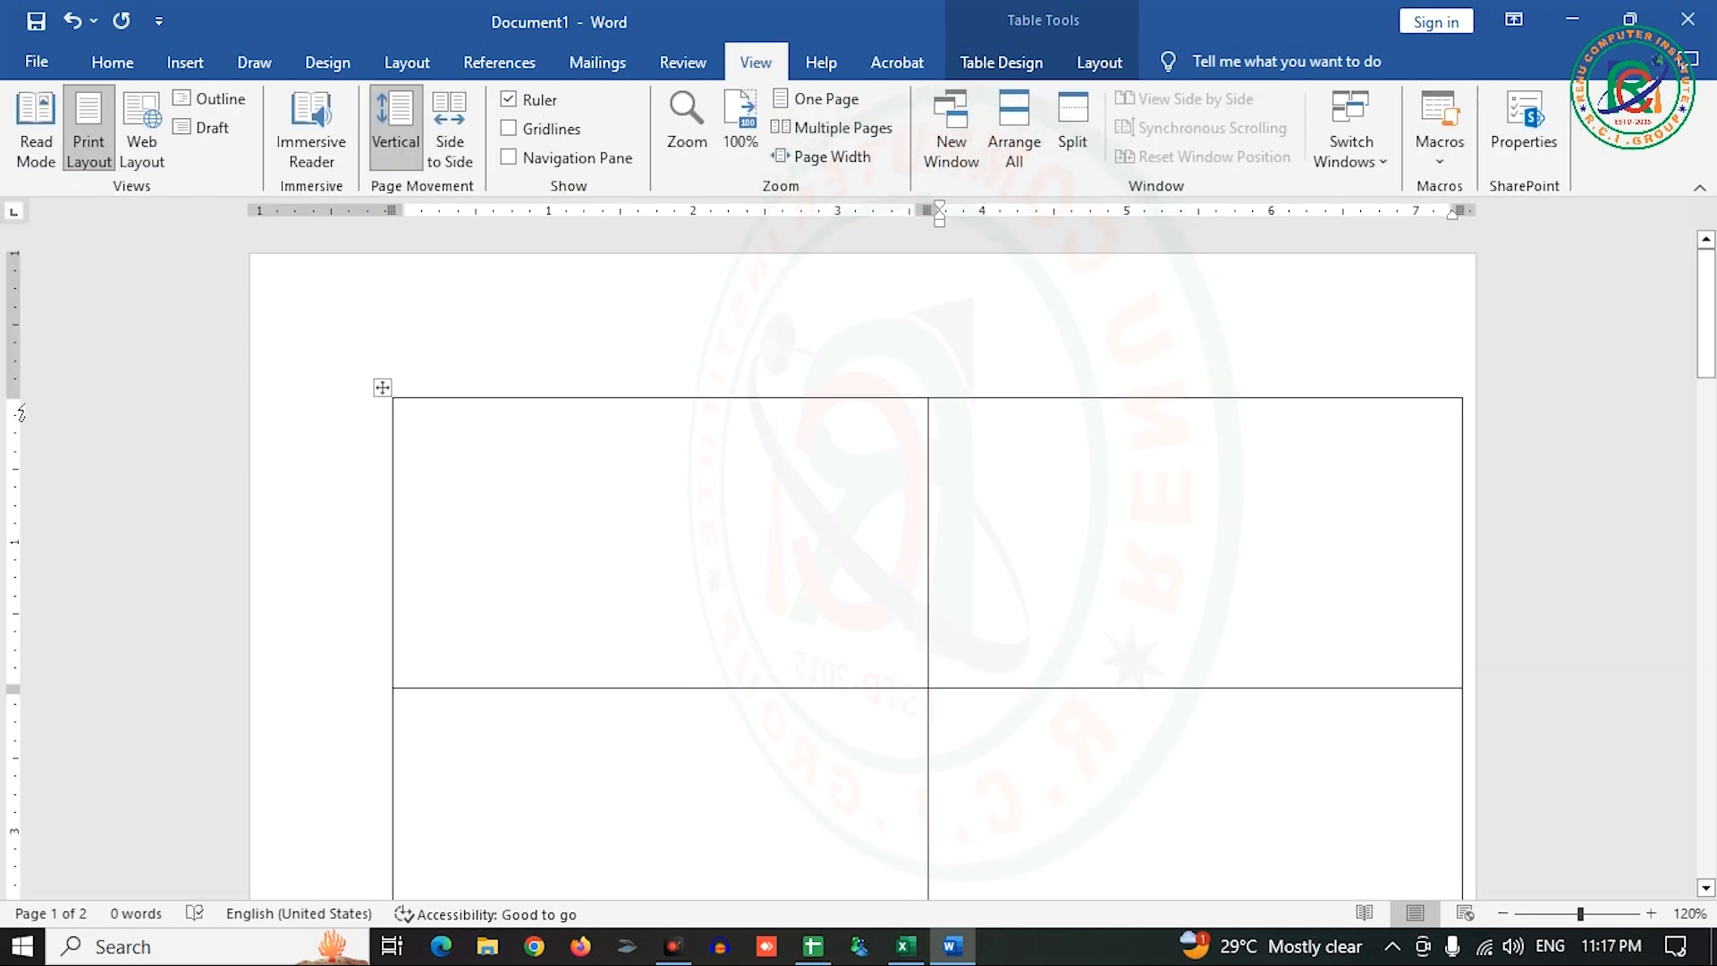
# - Reduce the page's top and bottom margins on the vertical ruler, leaving a narrow strip above the table
pyautogui.moveTo(20, 412); pyautogui.dragTo(37, 302)
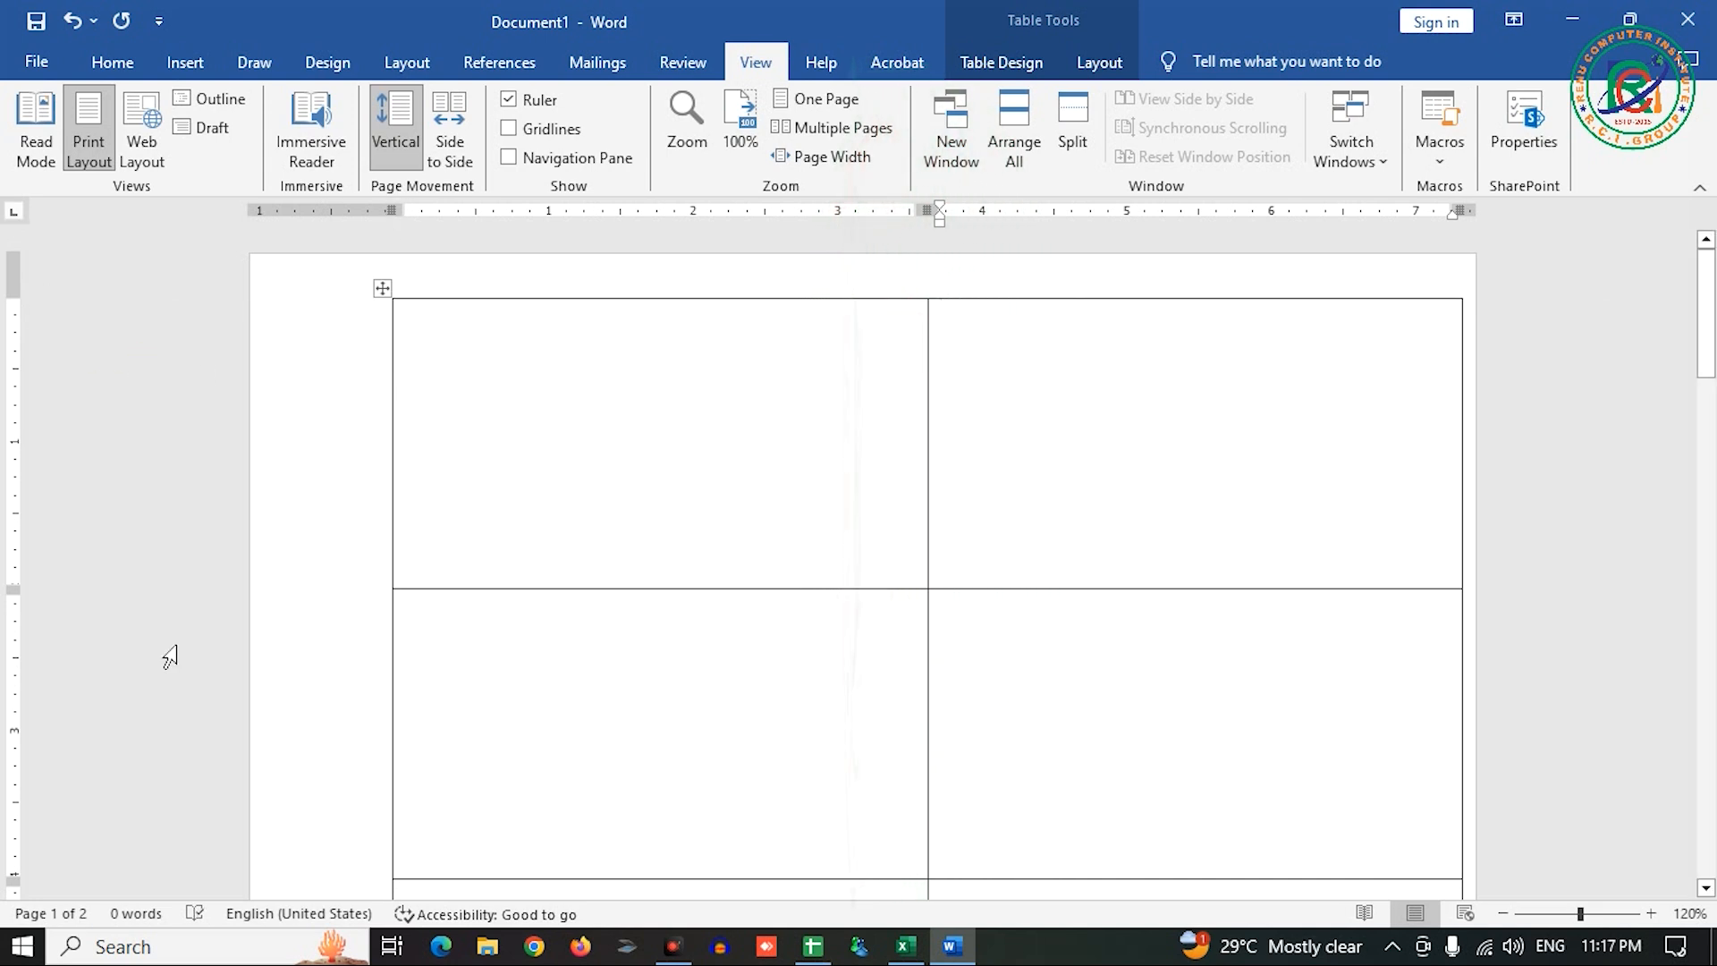
pyautogui.scroll(-15, 548, 648)
pyautogui.scroll(3, 224, 455)
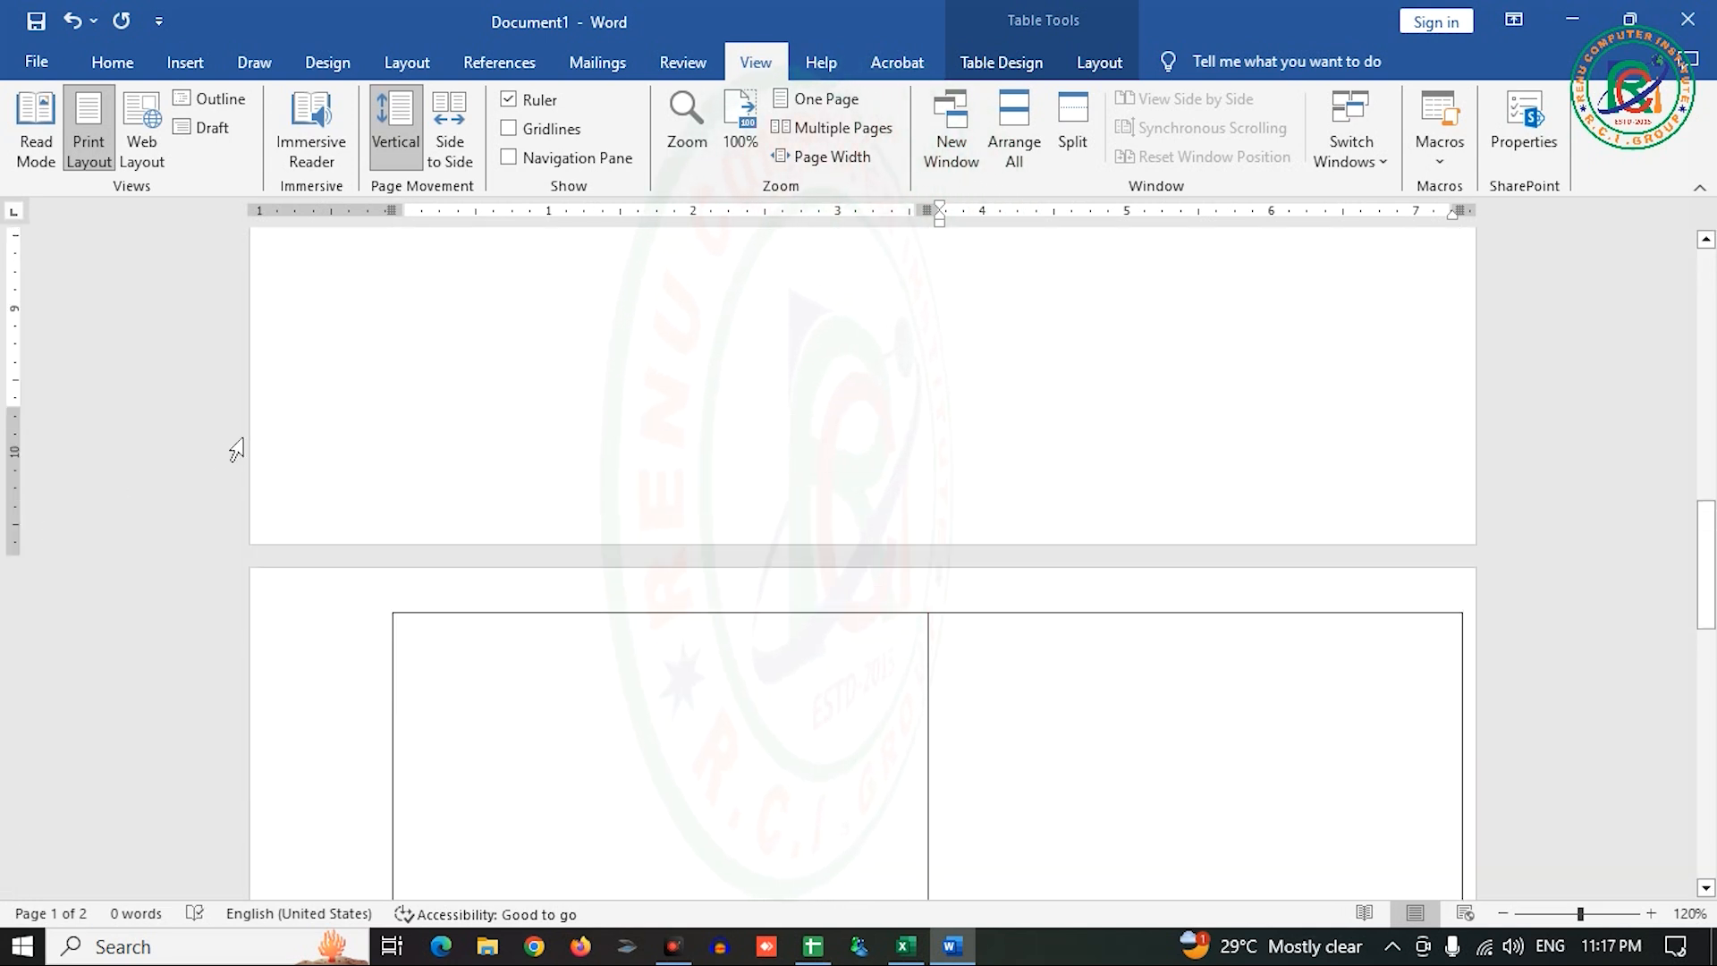
pyautogui.moveTo(13, 410); pyautogui.dragTo(35, 504)
pyautogui.scroll(13, 690, 699)
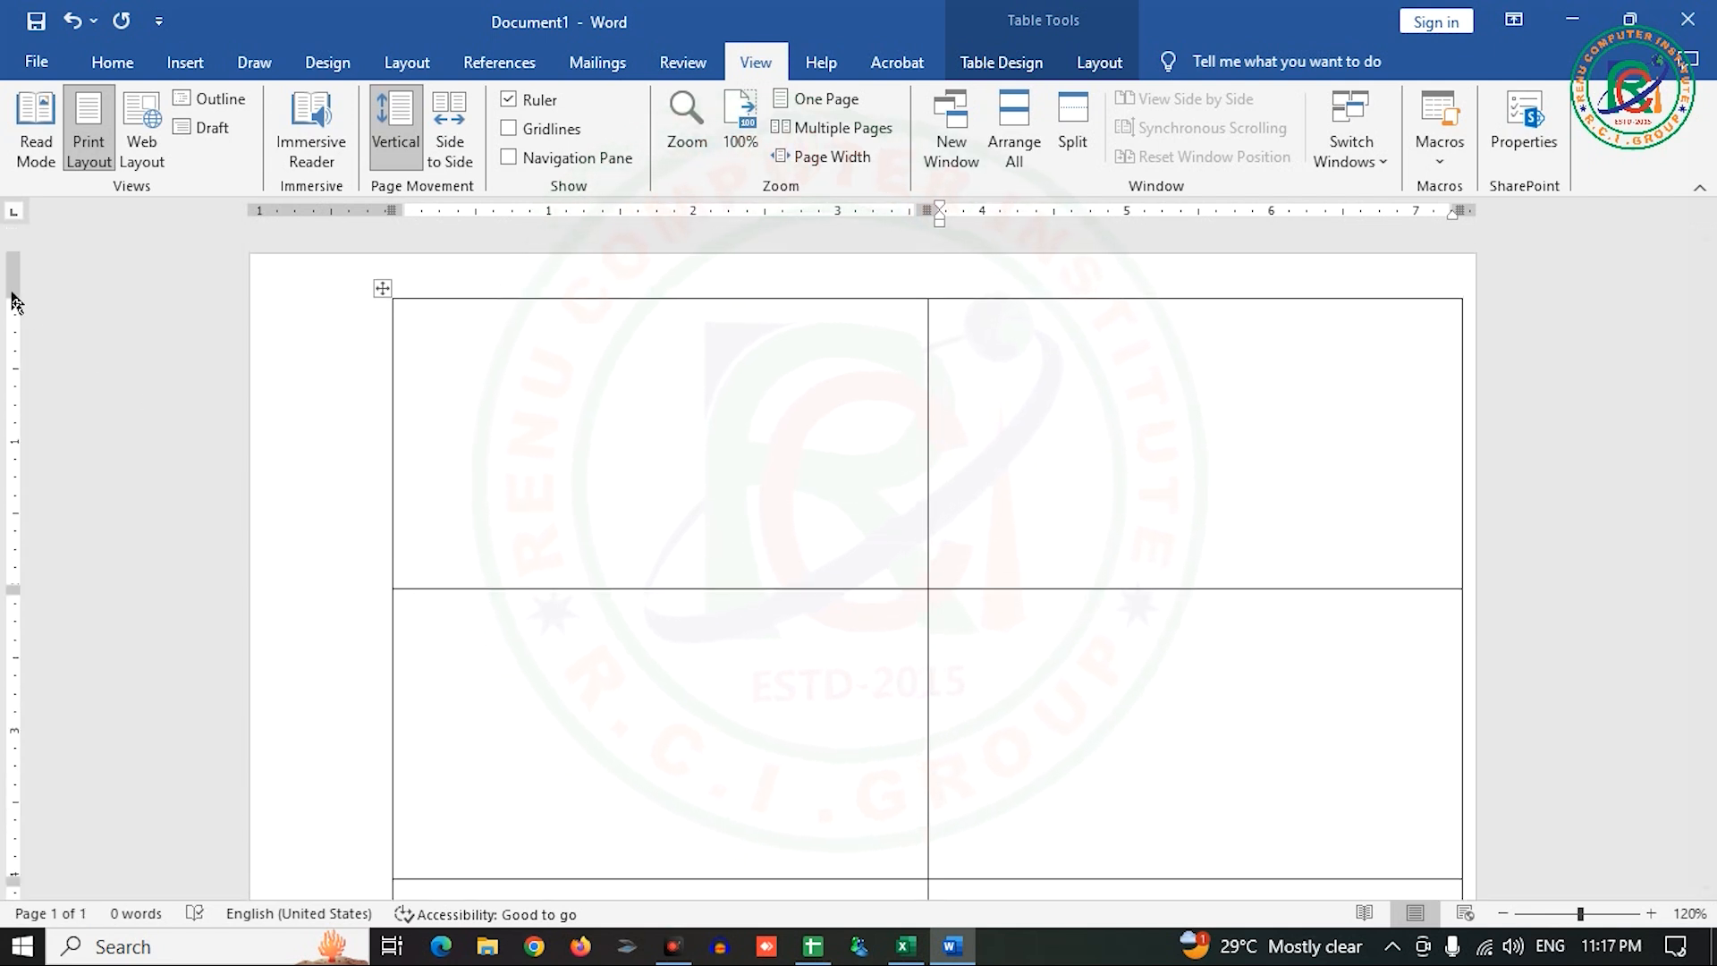
pyautogui.moveTo(16, 298); pyautogui.dragTo(27, 319)
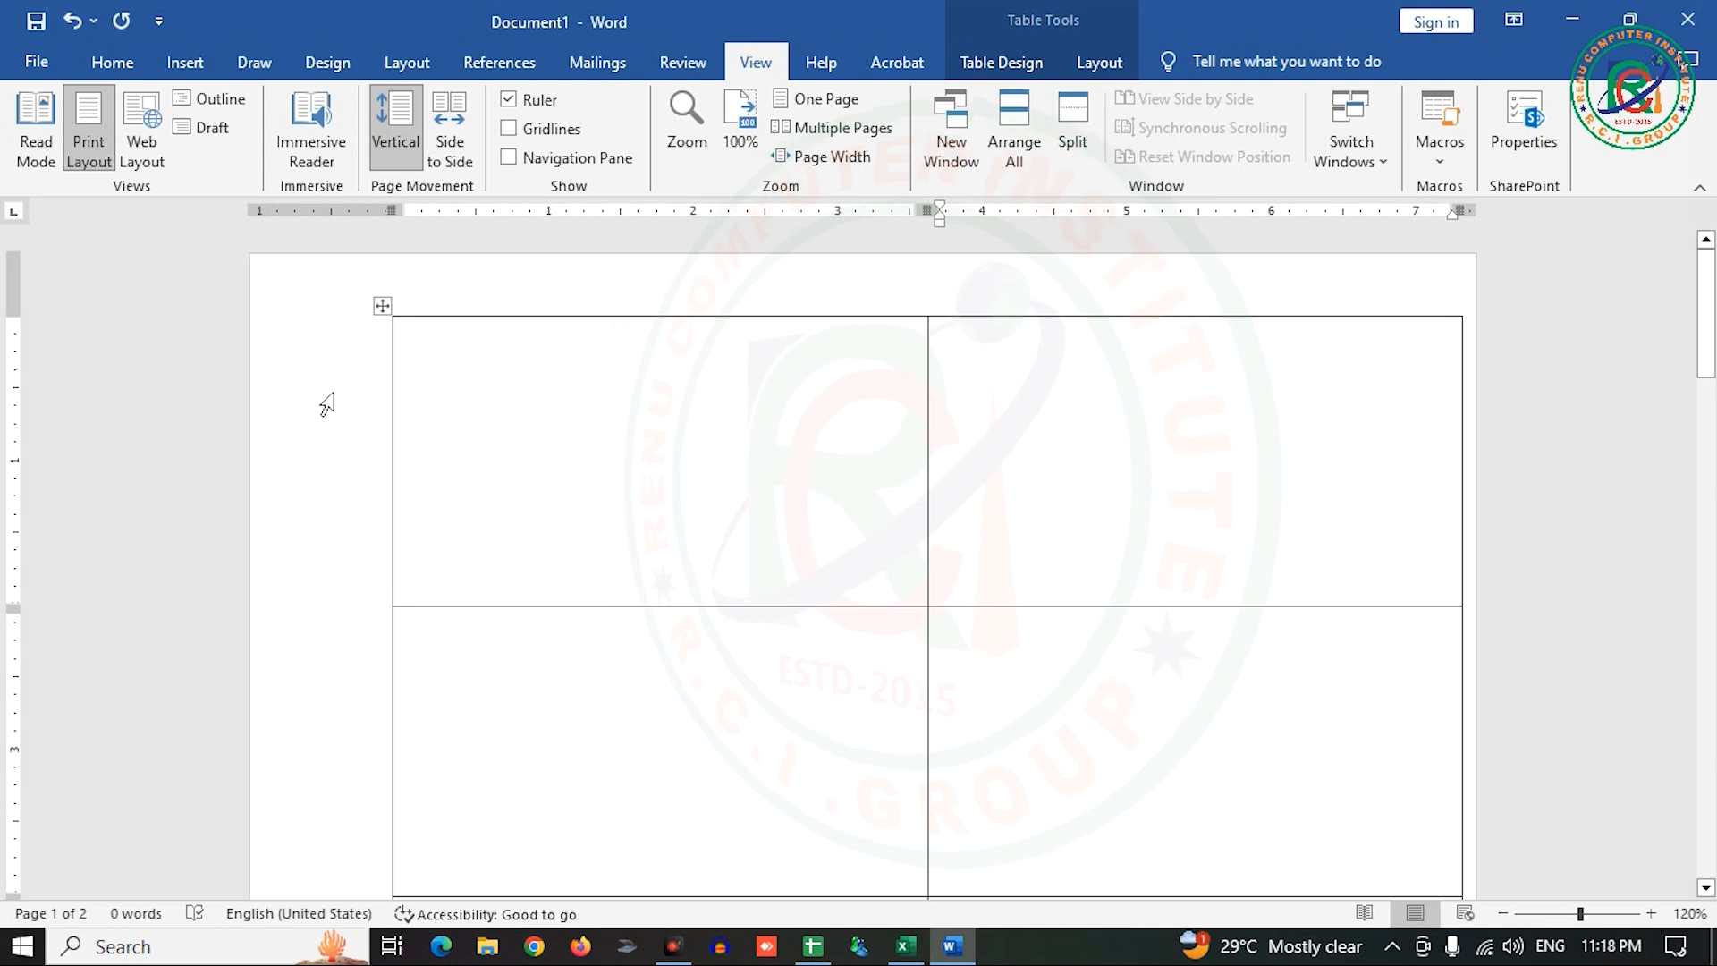
# - Select the whole table and shift it toward the page's left edge so it sits centred between the page sides
pyautogui.click(382, 309)
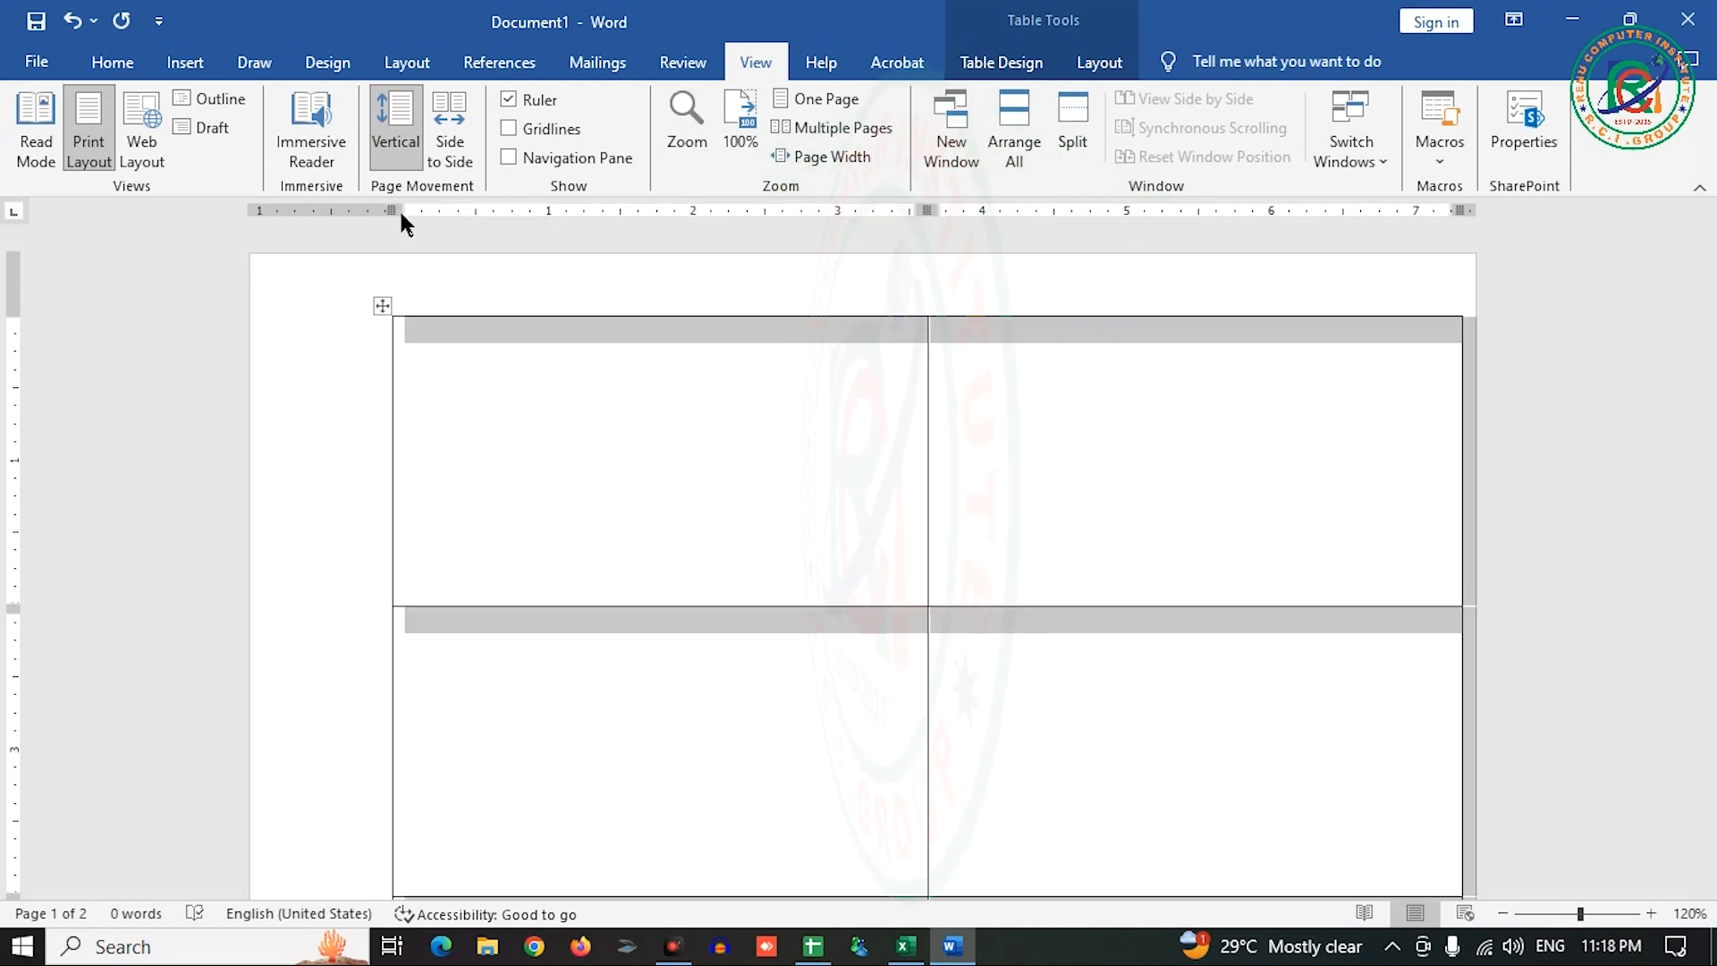
pyautogui.moveTo(400, 208); pyautogui.dragTo(328, 213)
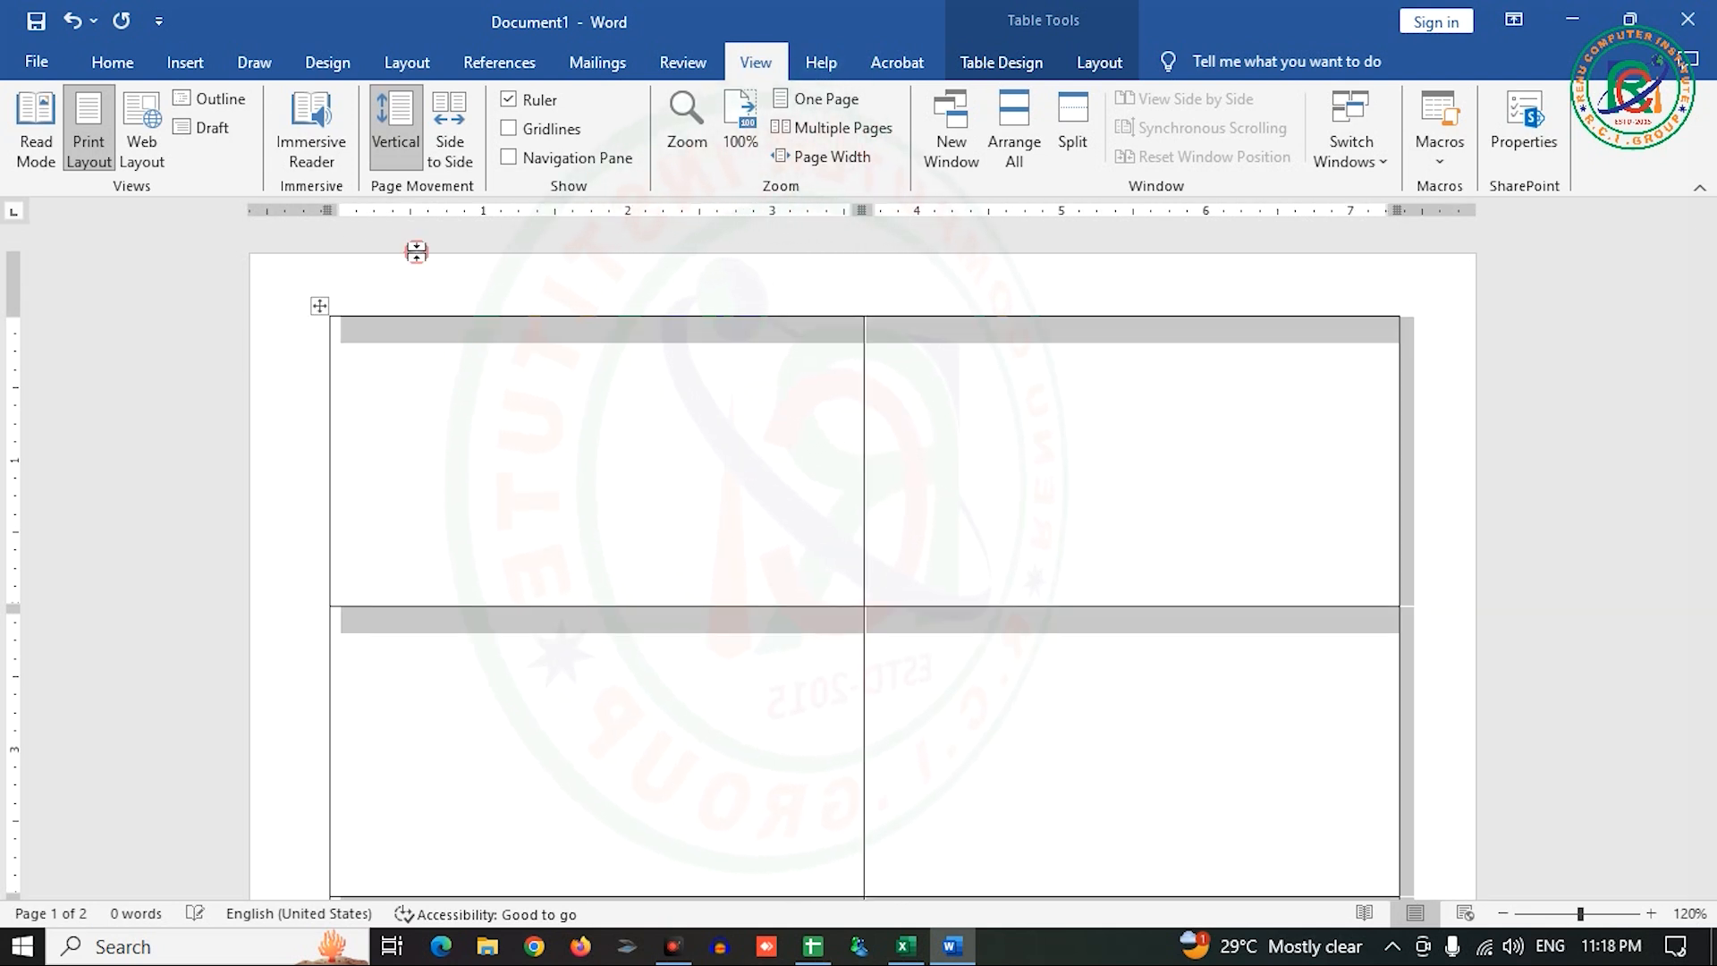
pyautogui.click(589, 414)
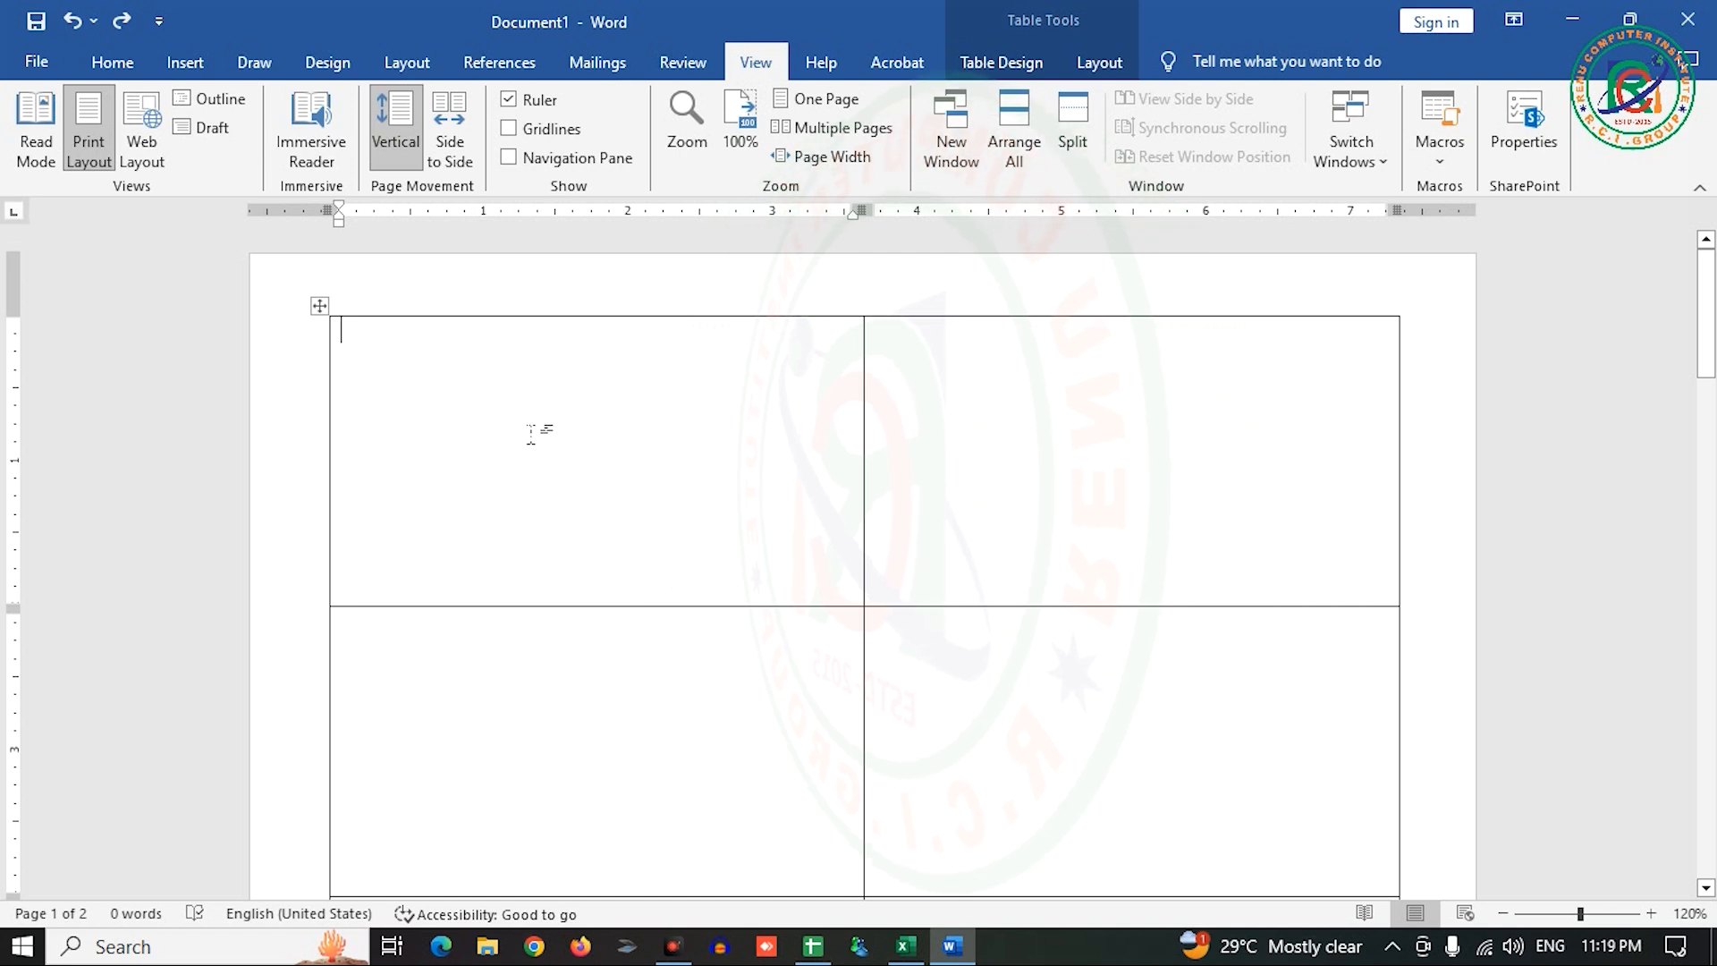
# - Draw a rectangle about 3.69" wide across the top of the first table cell and remove its outline
pyautogui.click(184, 62)
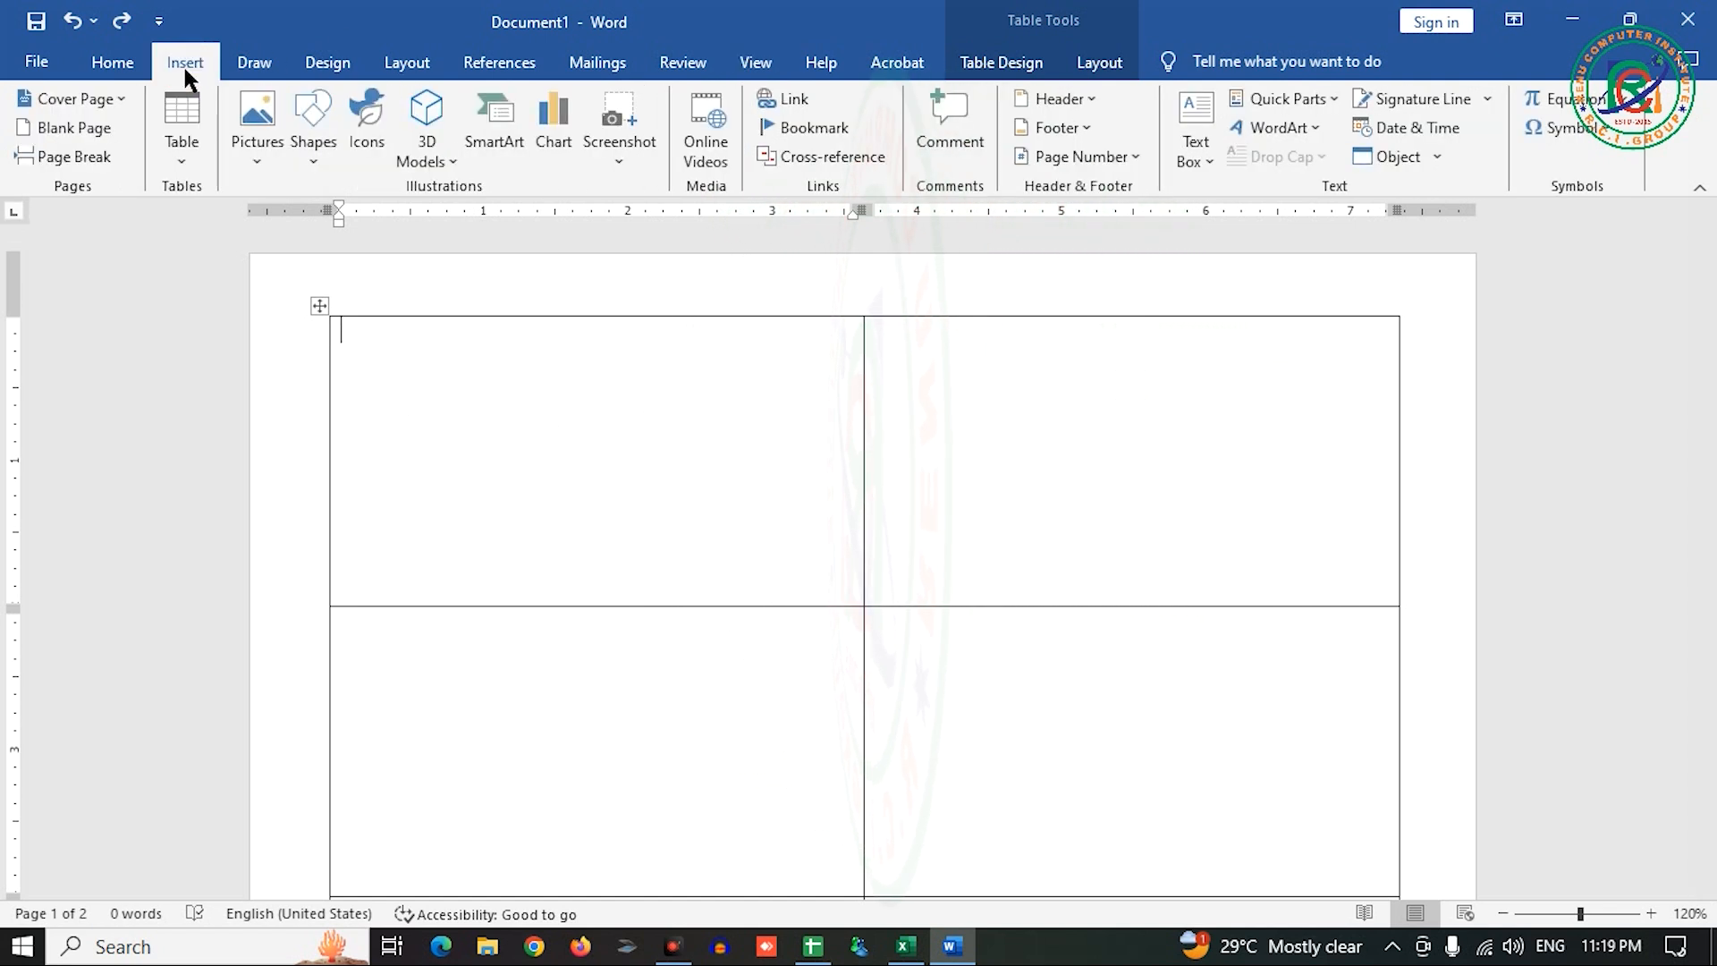
pyautogui.click(325, 153)
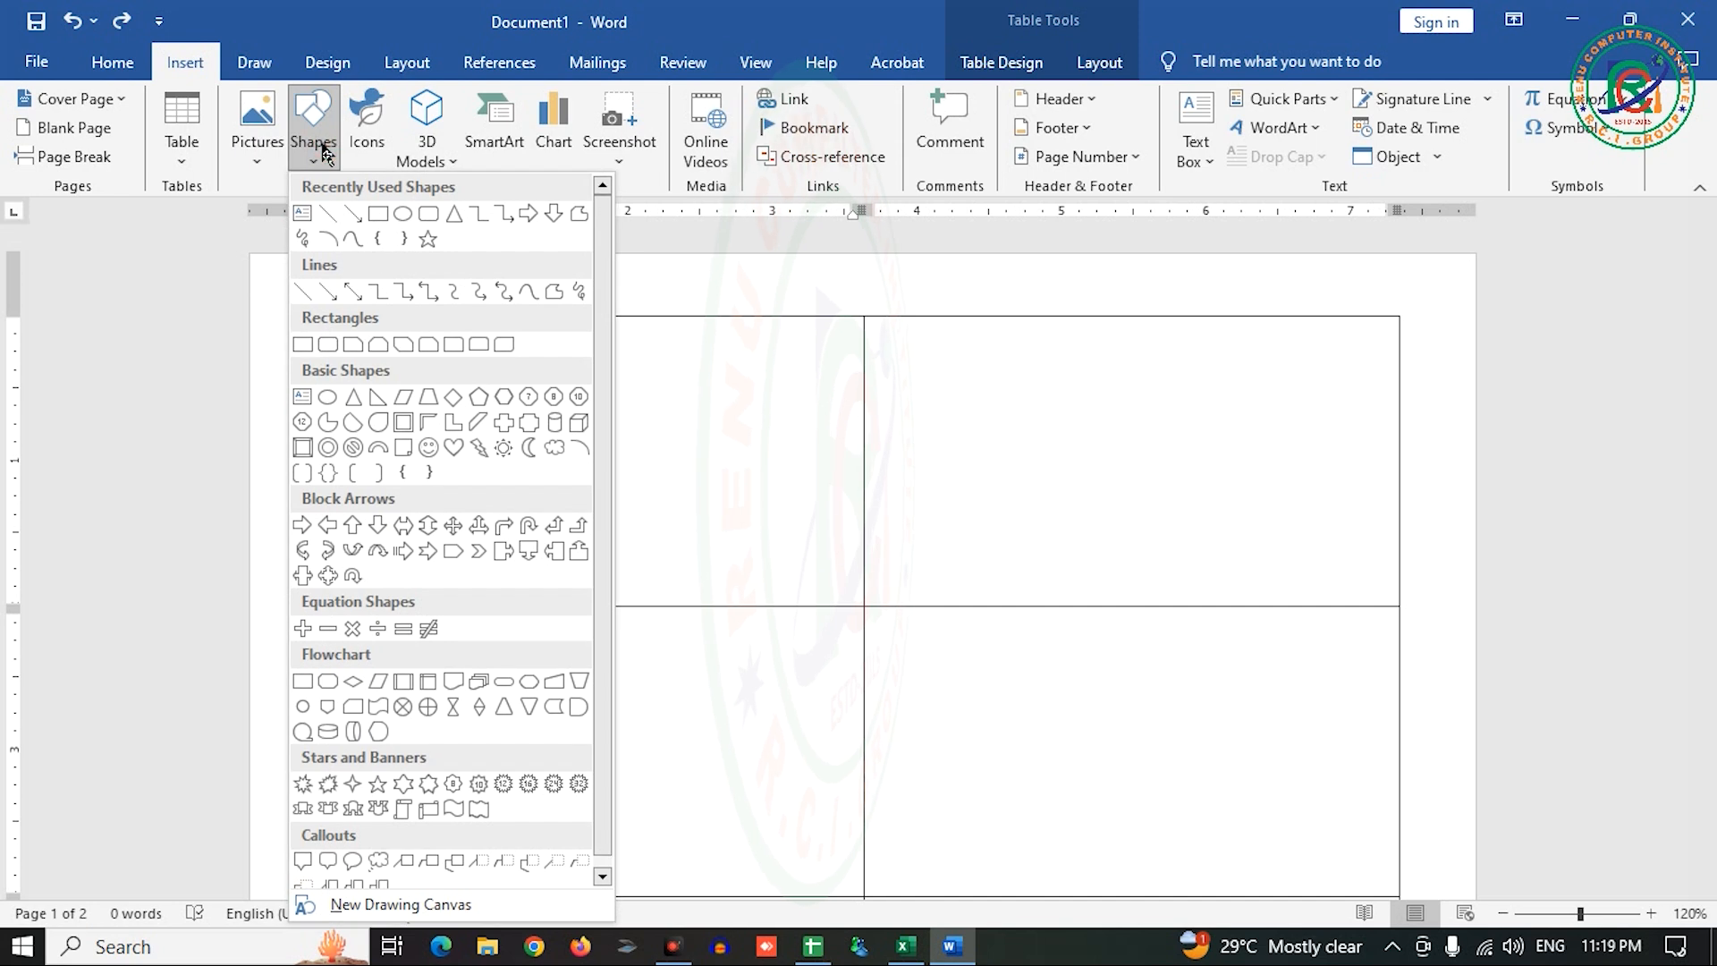
pyautogui.click(377, 214)
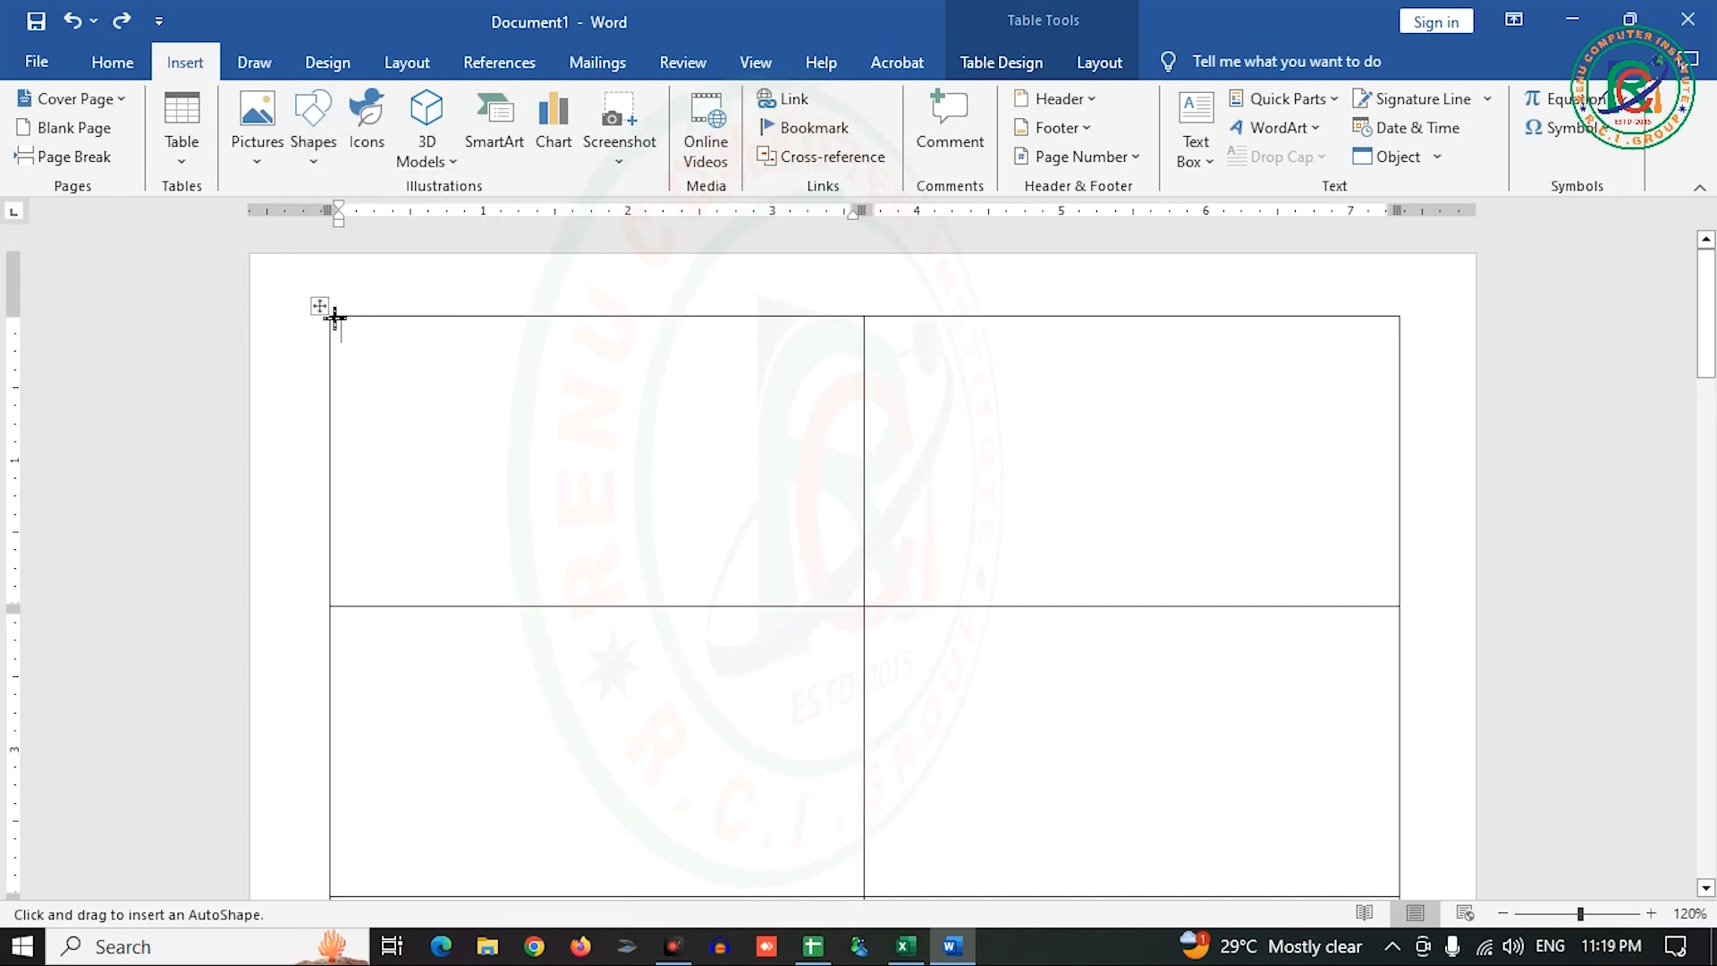
pyautogui.moveTo(331, 316)
pyautogui.mouseDown()
pyautogui.moveTo(636, 399)
pyautogui.moveTo(864, 400)
pyautogui.moveTo(864, 374)
pyautogui.mouseUp()
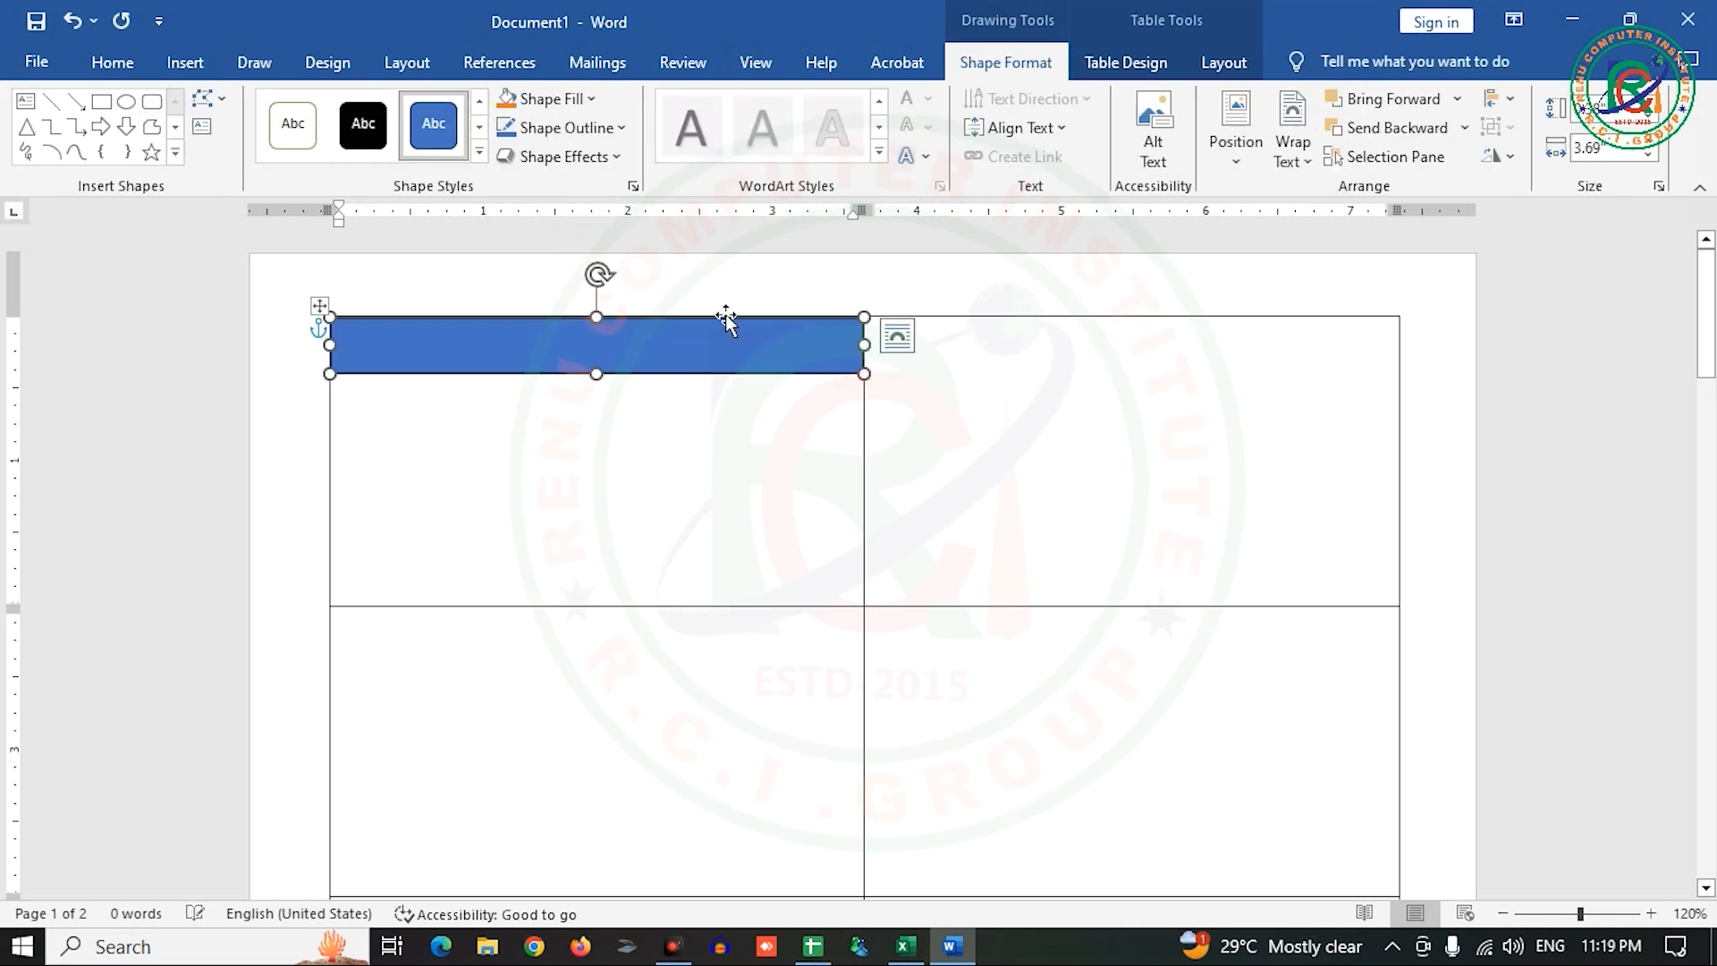
pyautogui.click(589, 132)
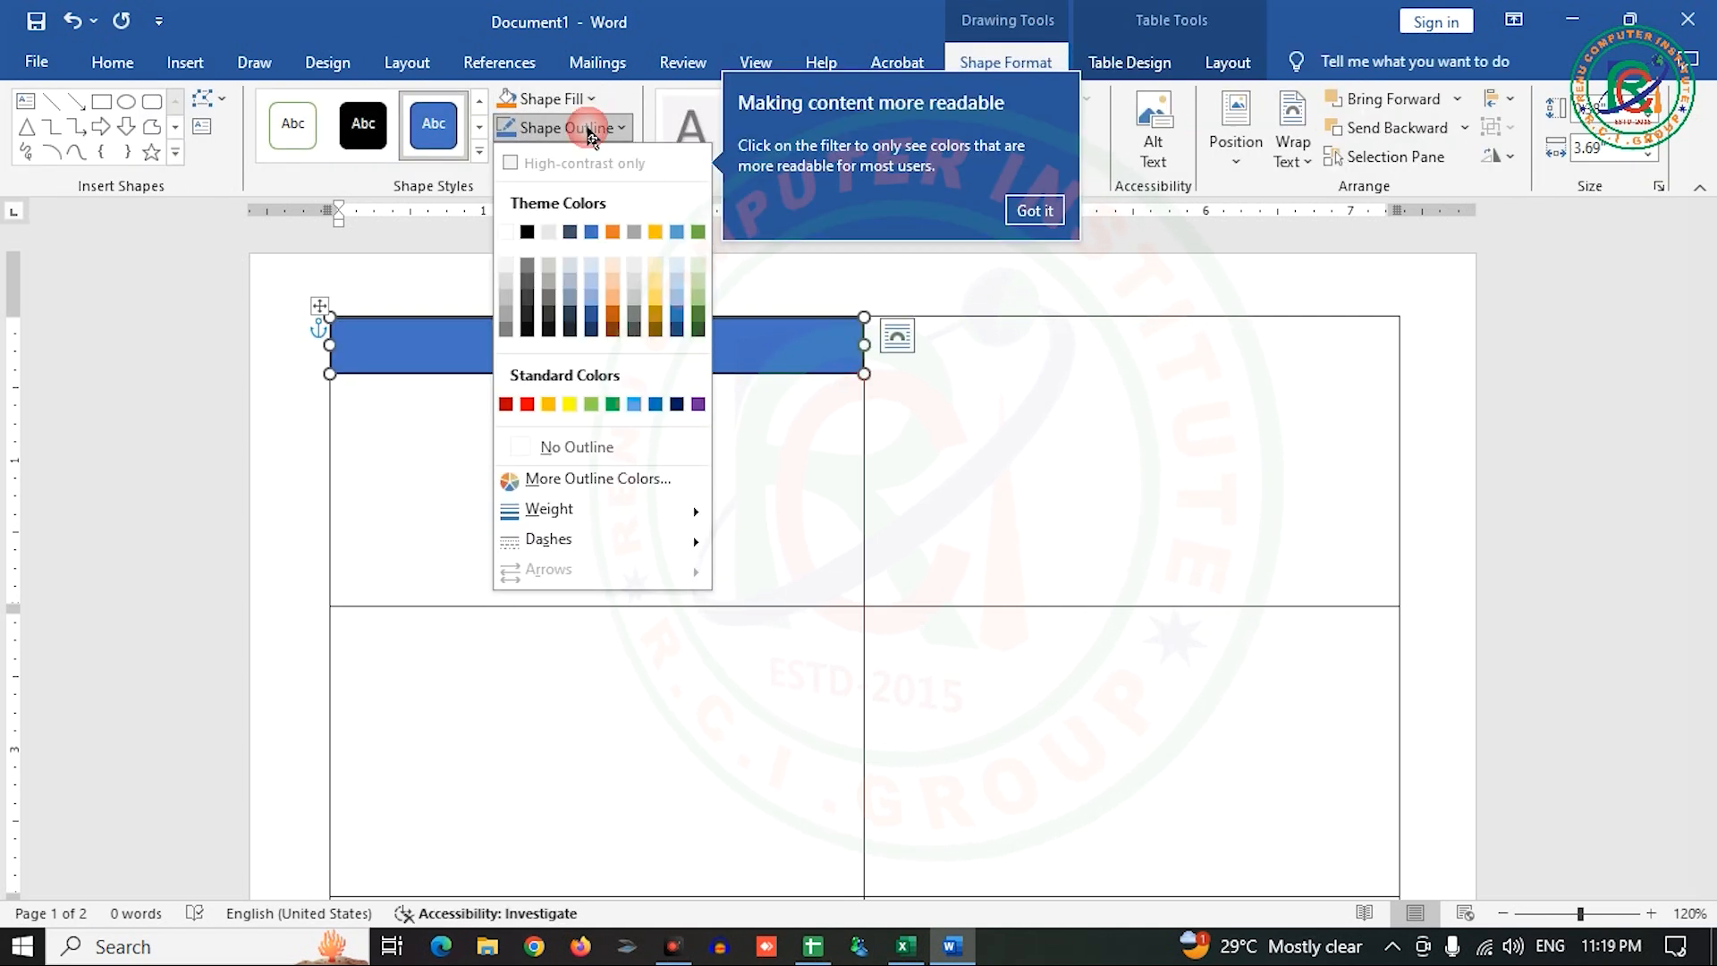
pyautogui.click(571, 447)
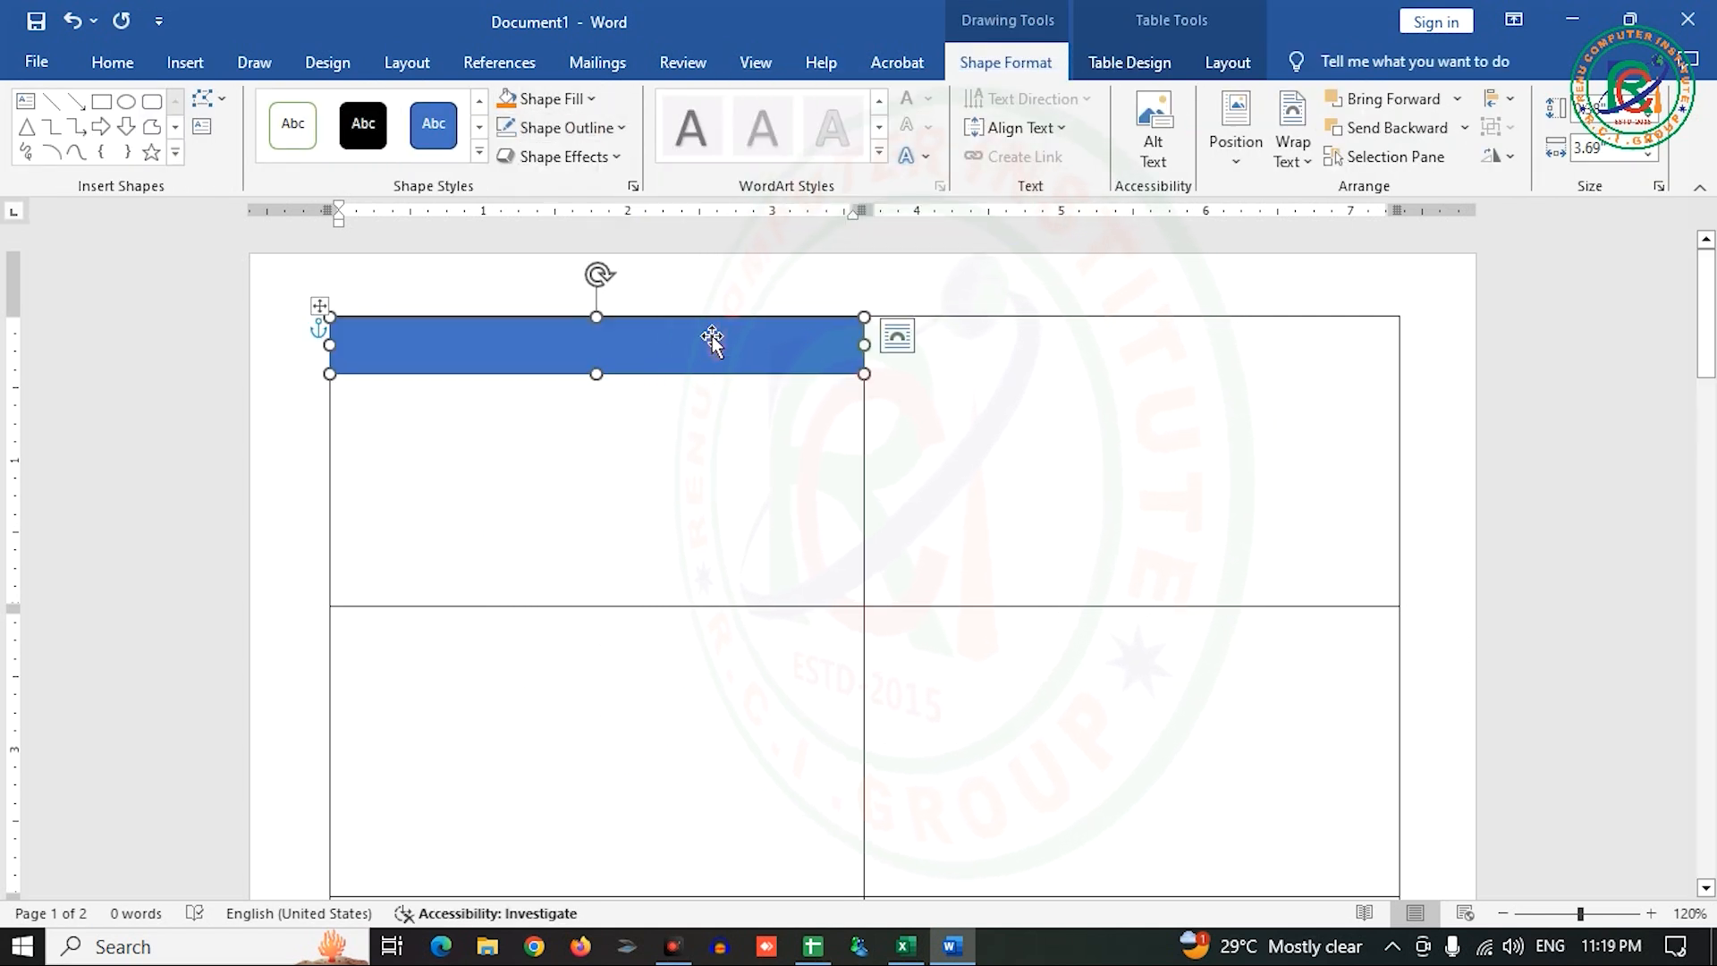
# - Fill the header rectangle with dark red, darkened to the custom colour #3E0000
pyautogui.click(592, 99)
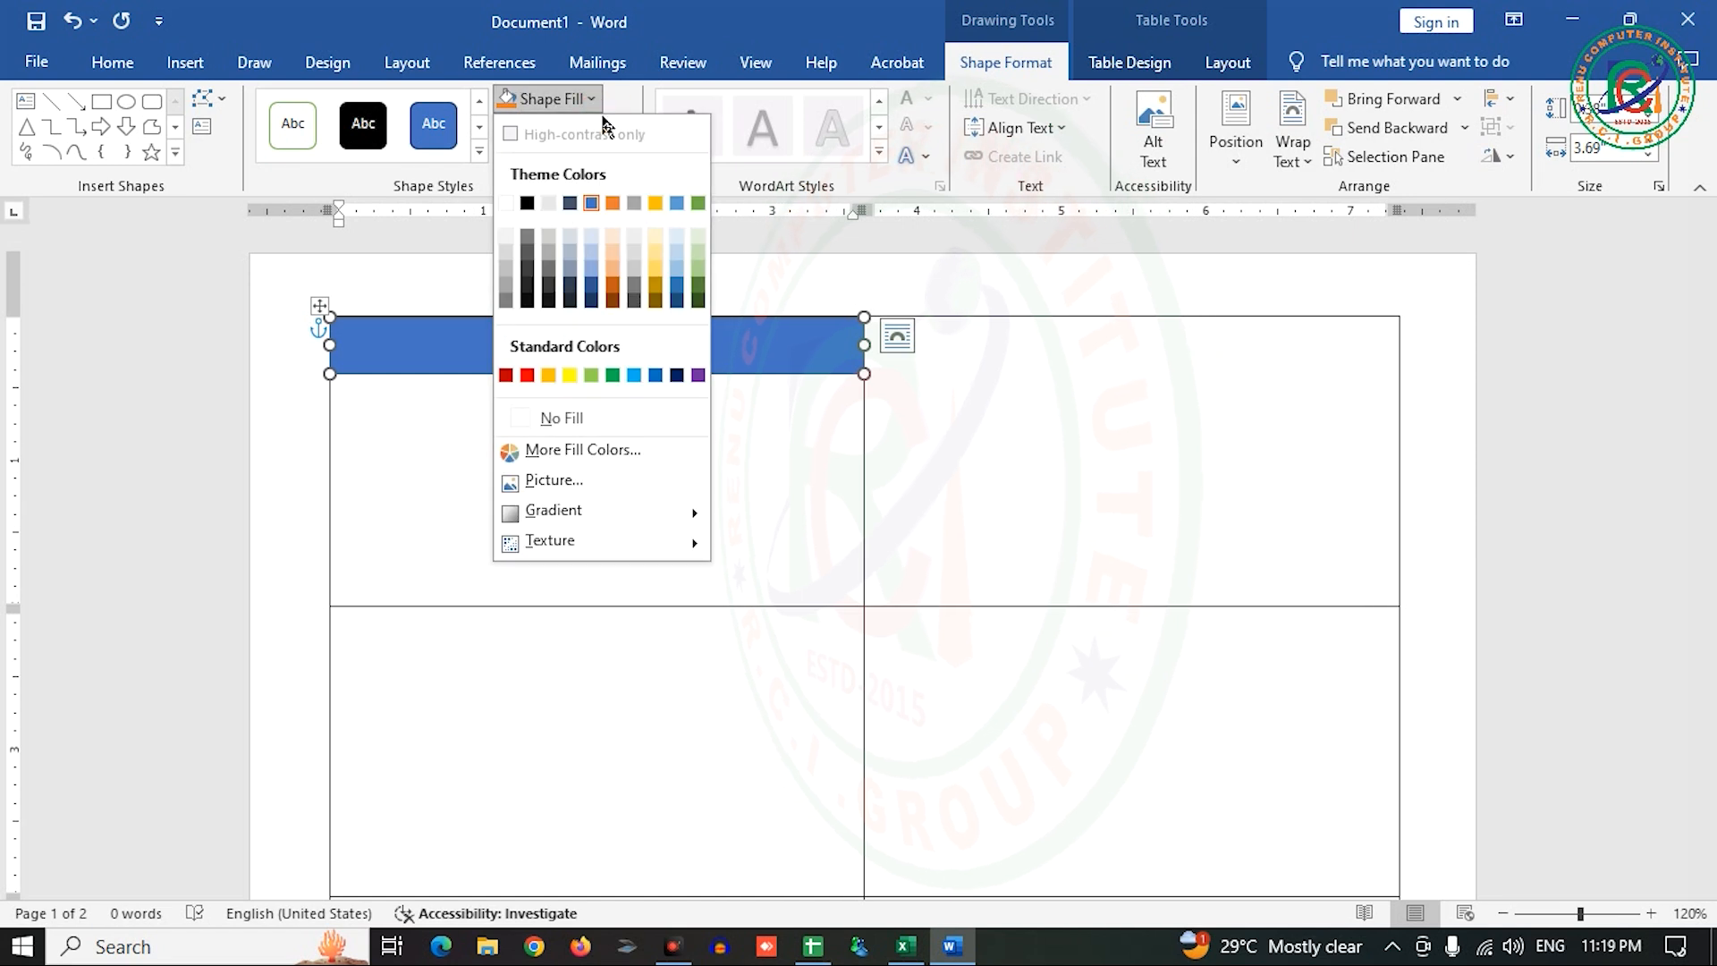
pyautogui.click(506, 375)
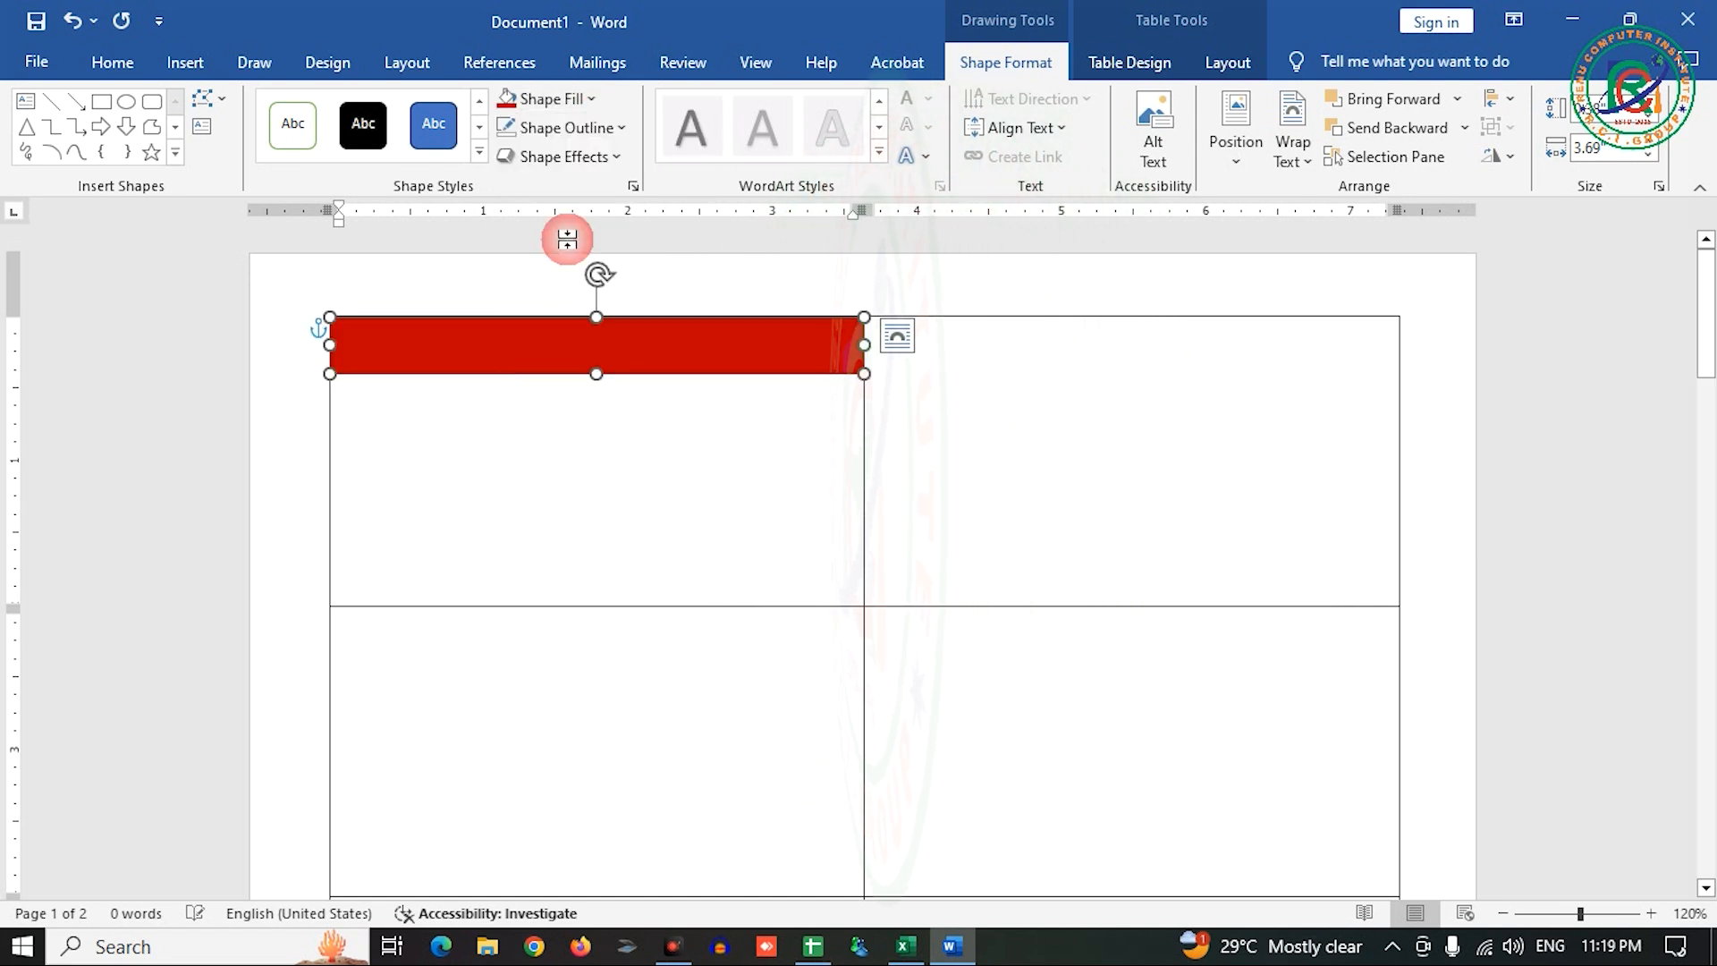
pyautogui.click(589, 100)
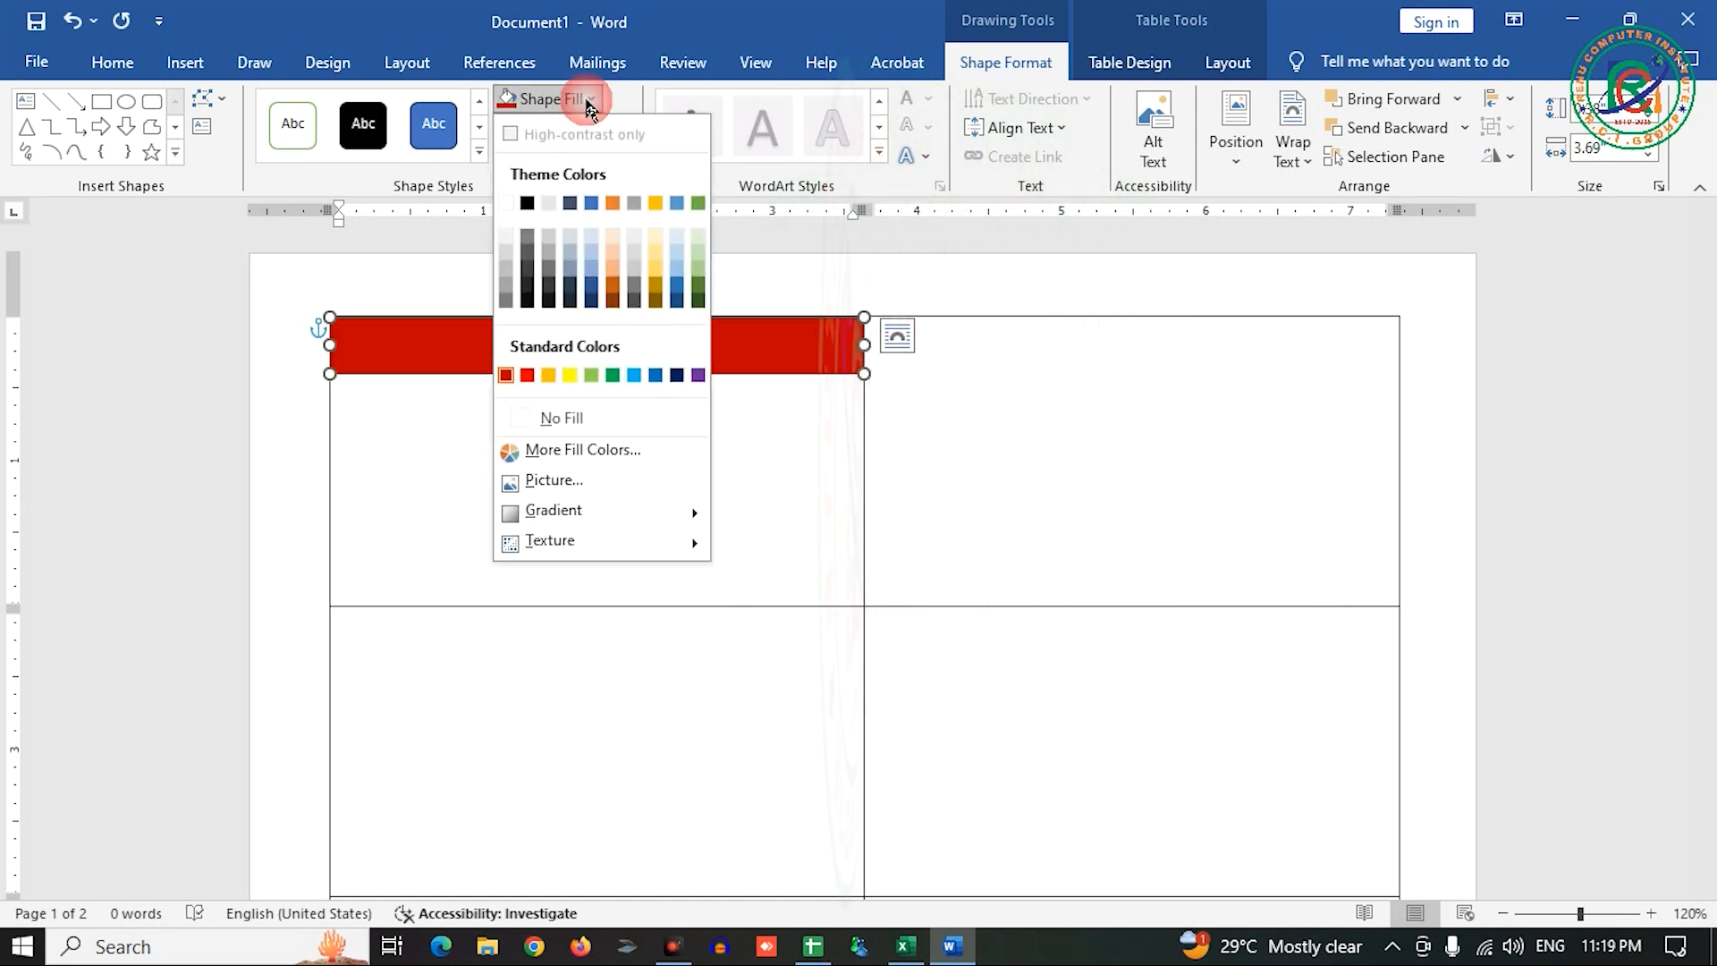
pyautogui.click(602, 451)
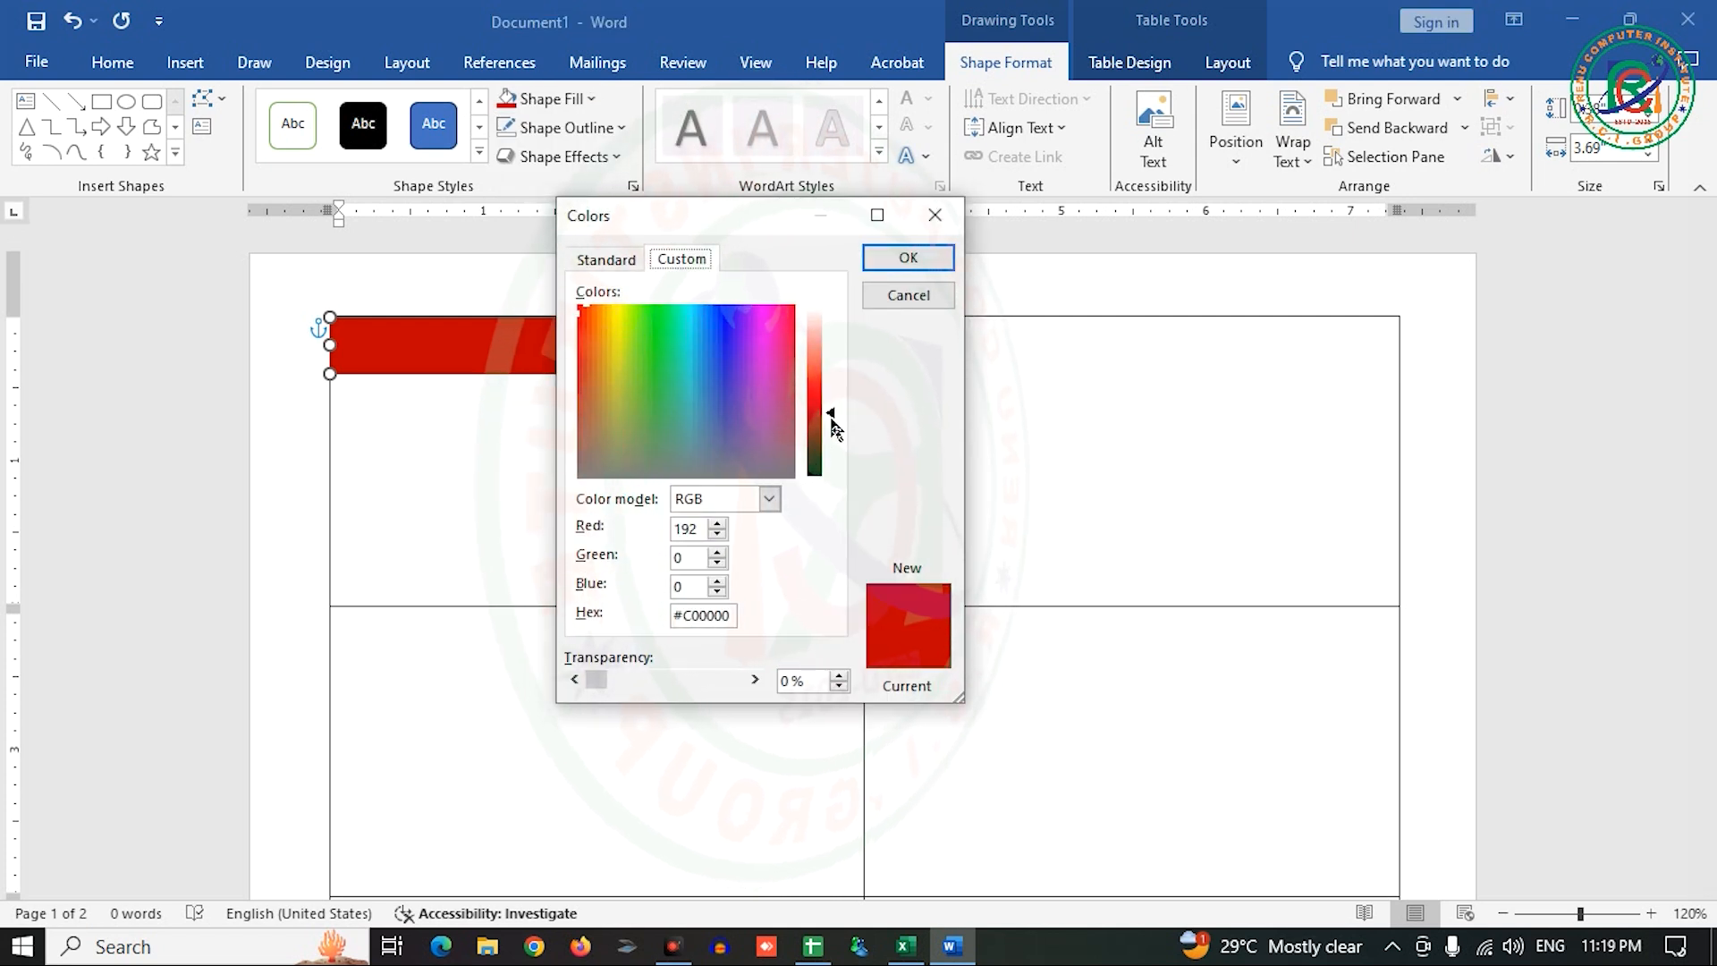
pyautogui.moveTo(831, 418); pyautogui.dragTo(832, 449)
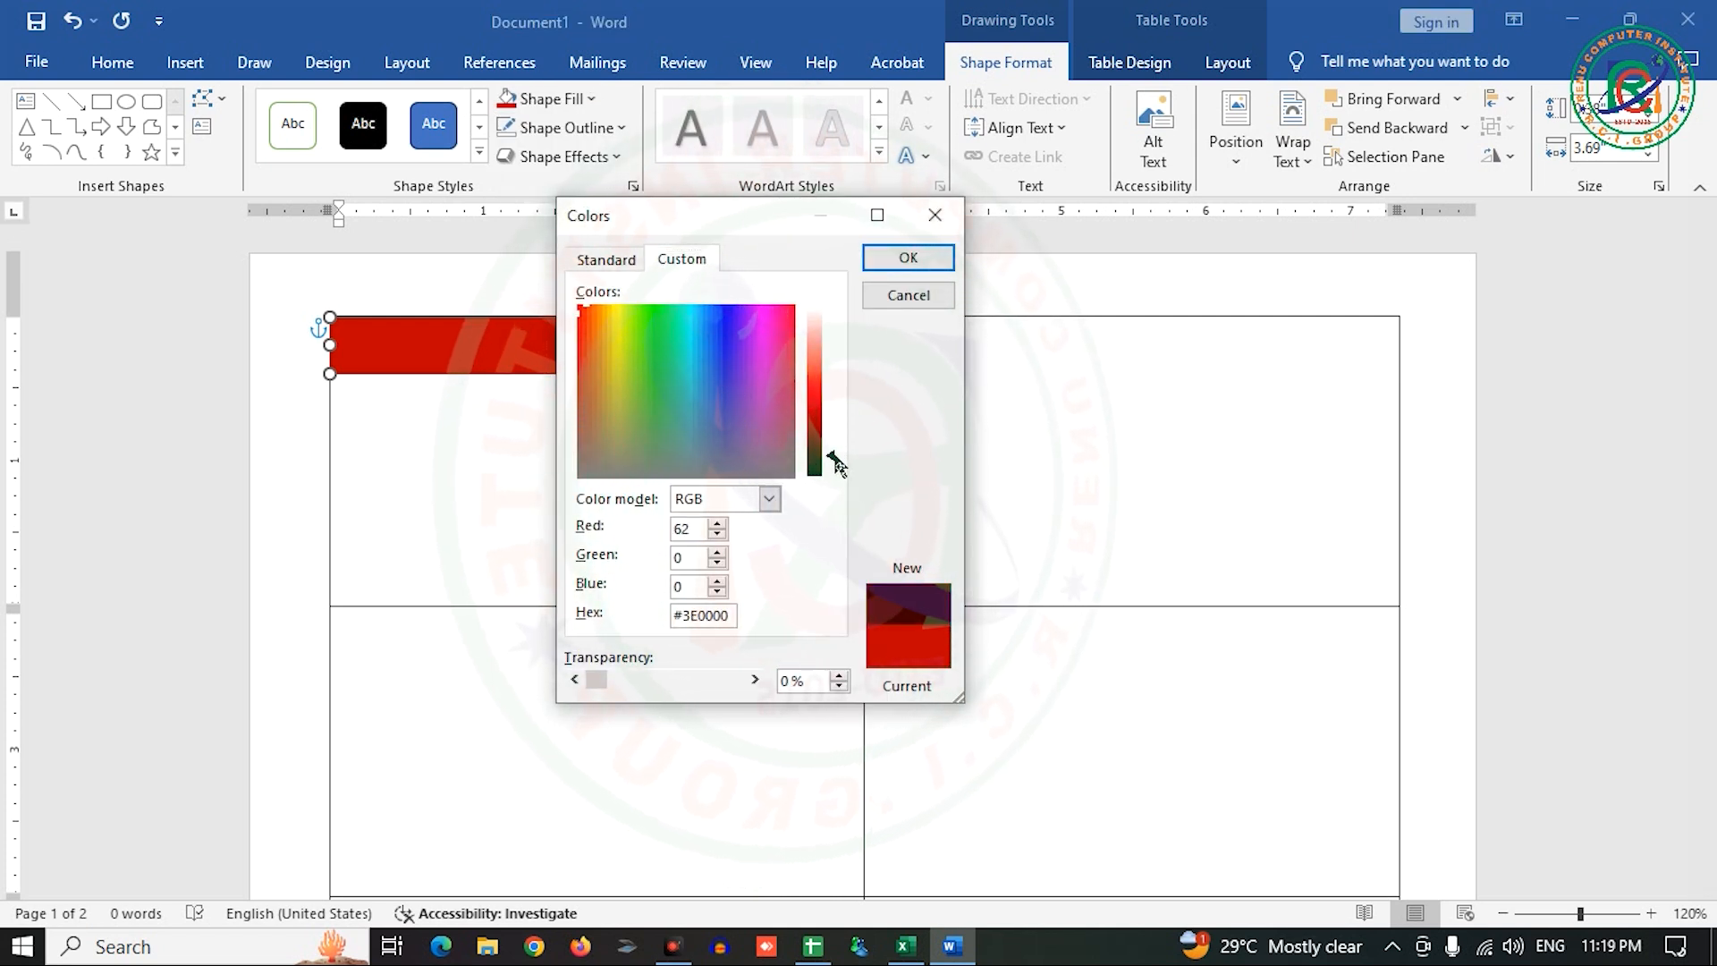
pyautogui.click(912, 258)
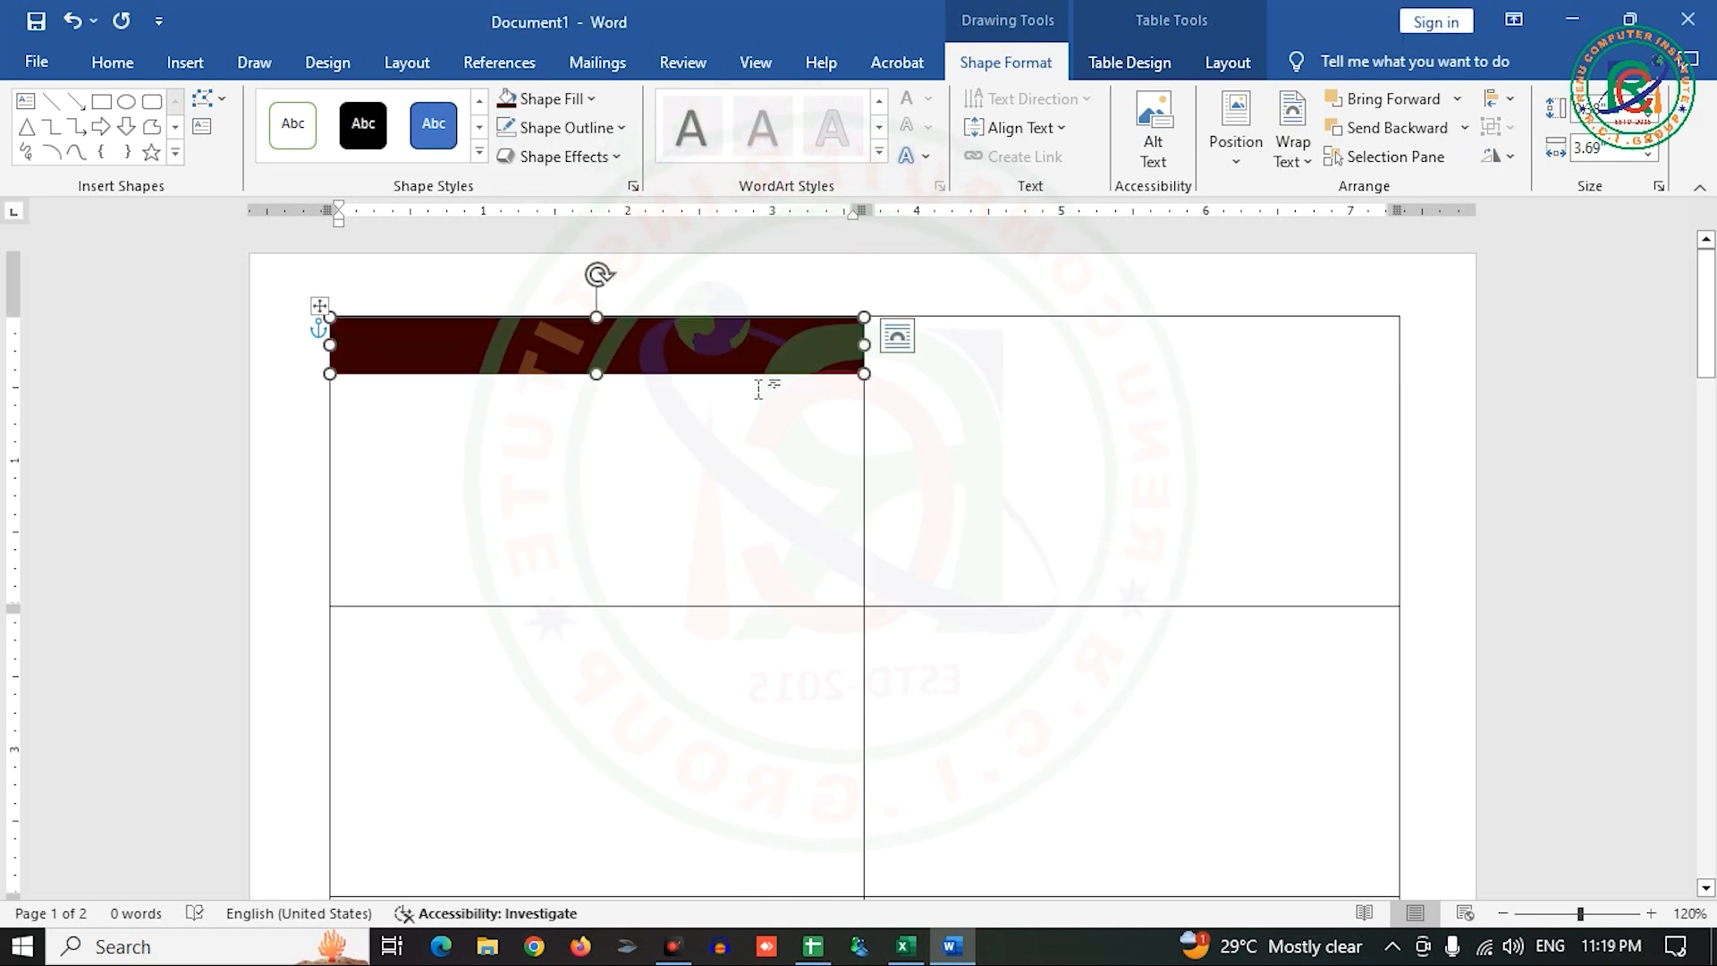
# - Add the text "RCI GROUP LKPR" inside the header rectangle
pyautogui.rightClick(724, 352)
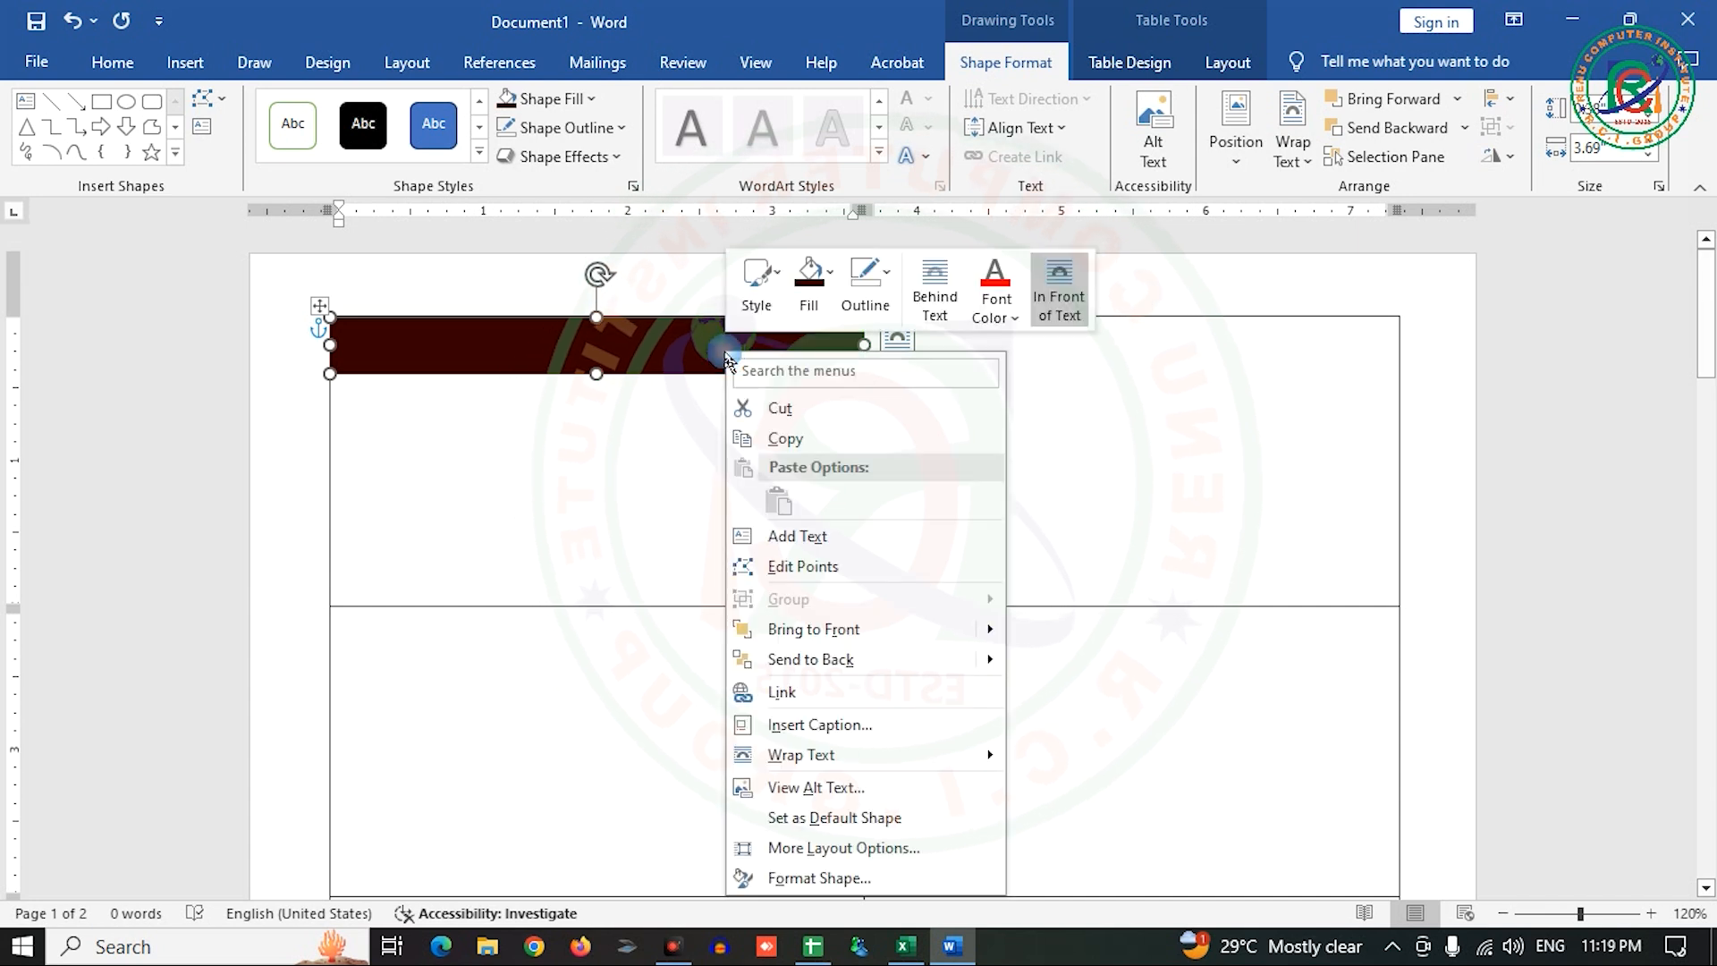
pyautogui.click(820, 540)
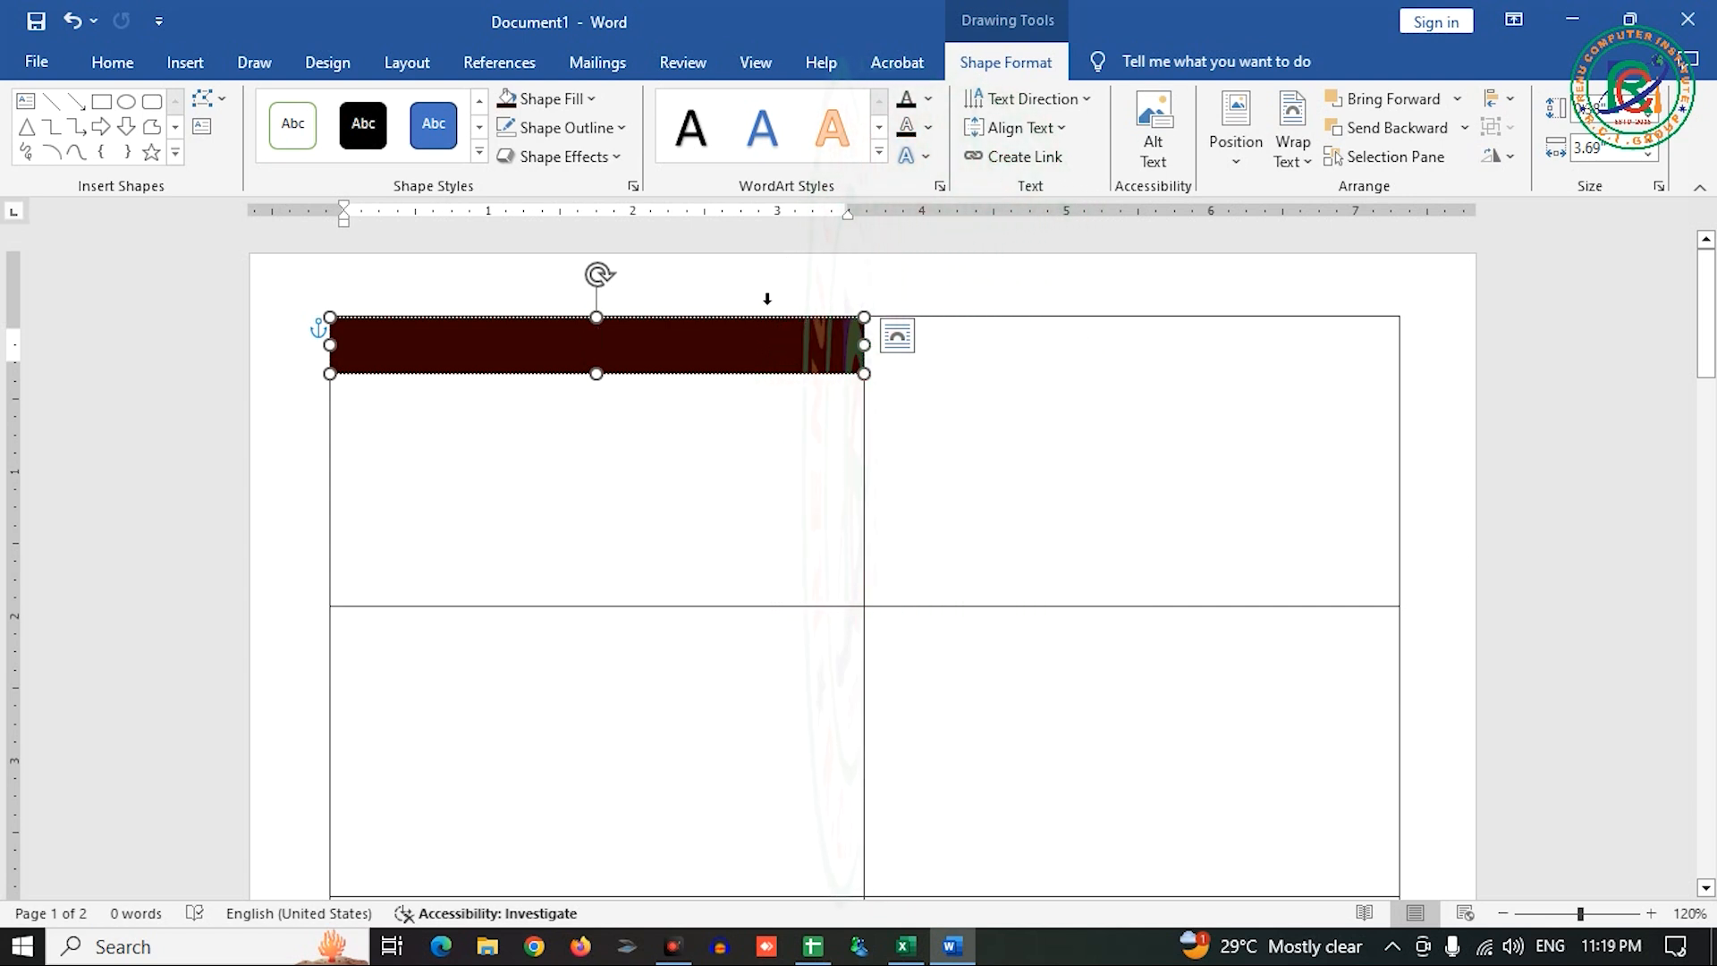
pyautogui.write('RCI GROUP LKPR')
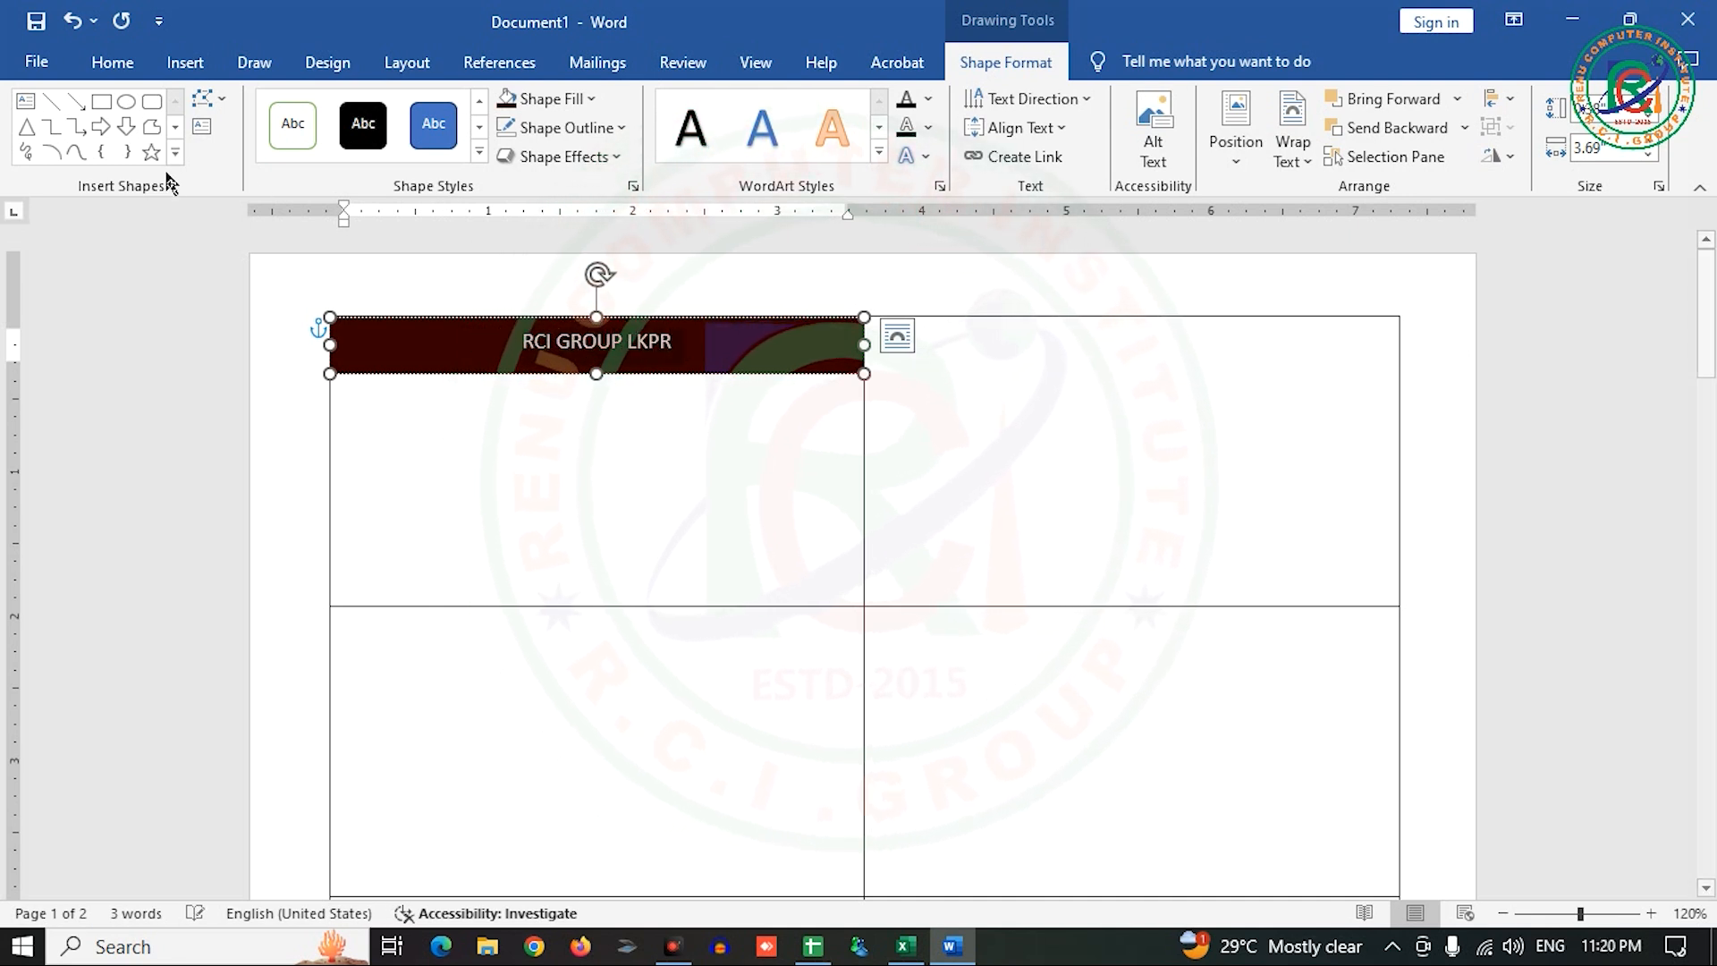
# - Format the header text in Arial Black at 18 pt
pyautogui.click(134, 70)
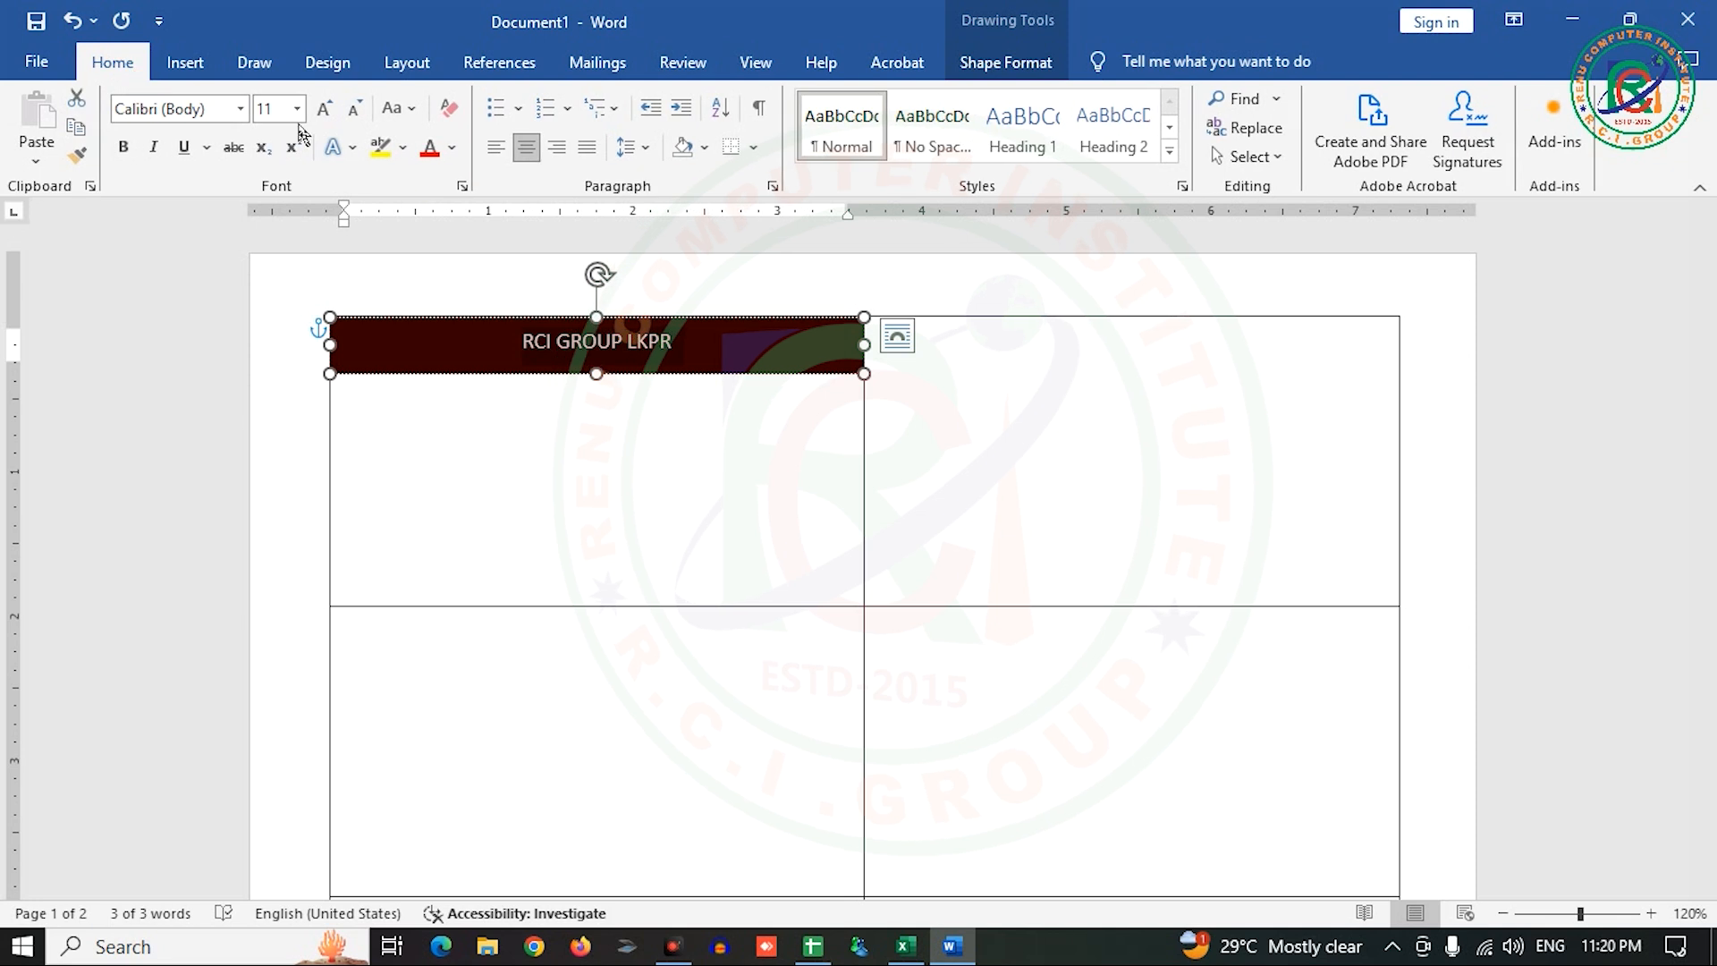
pyautogui.click(241, 114)
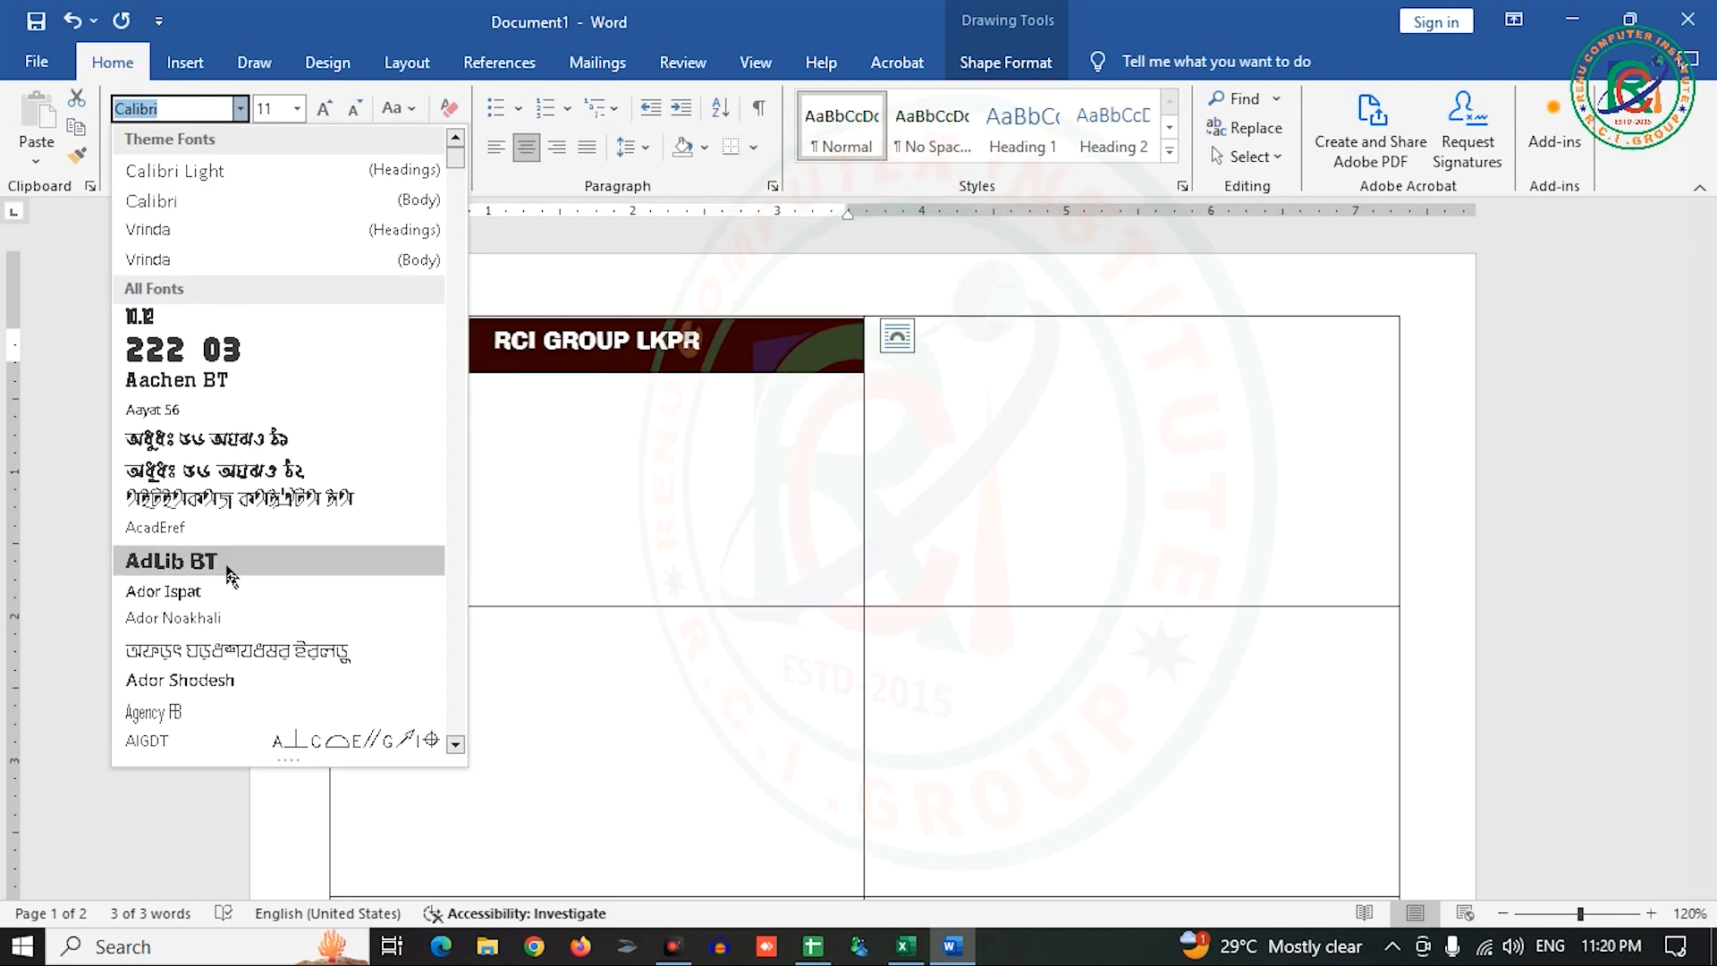
pyautogui.scroll(-5, 232, 575)
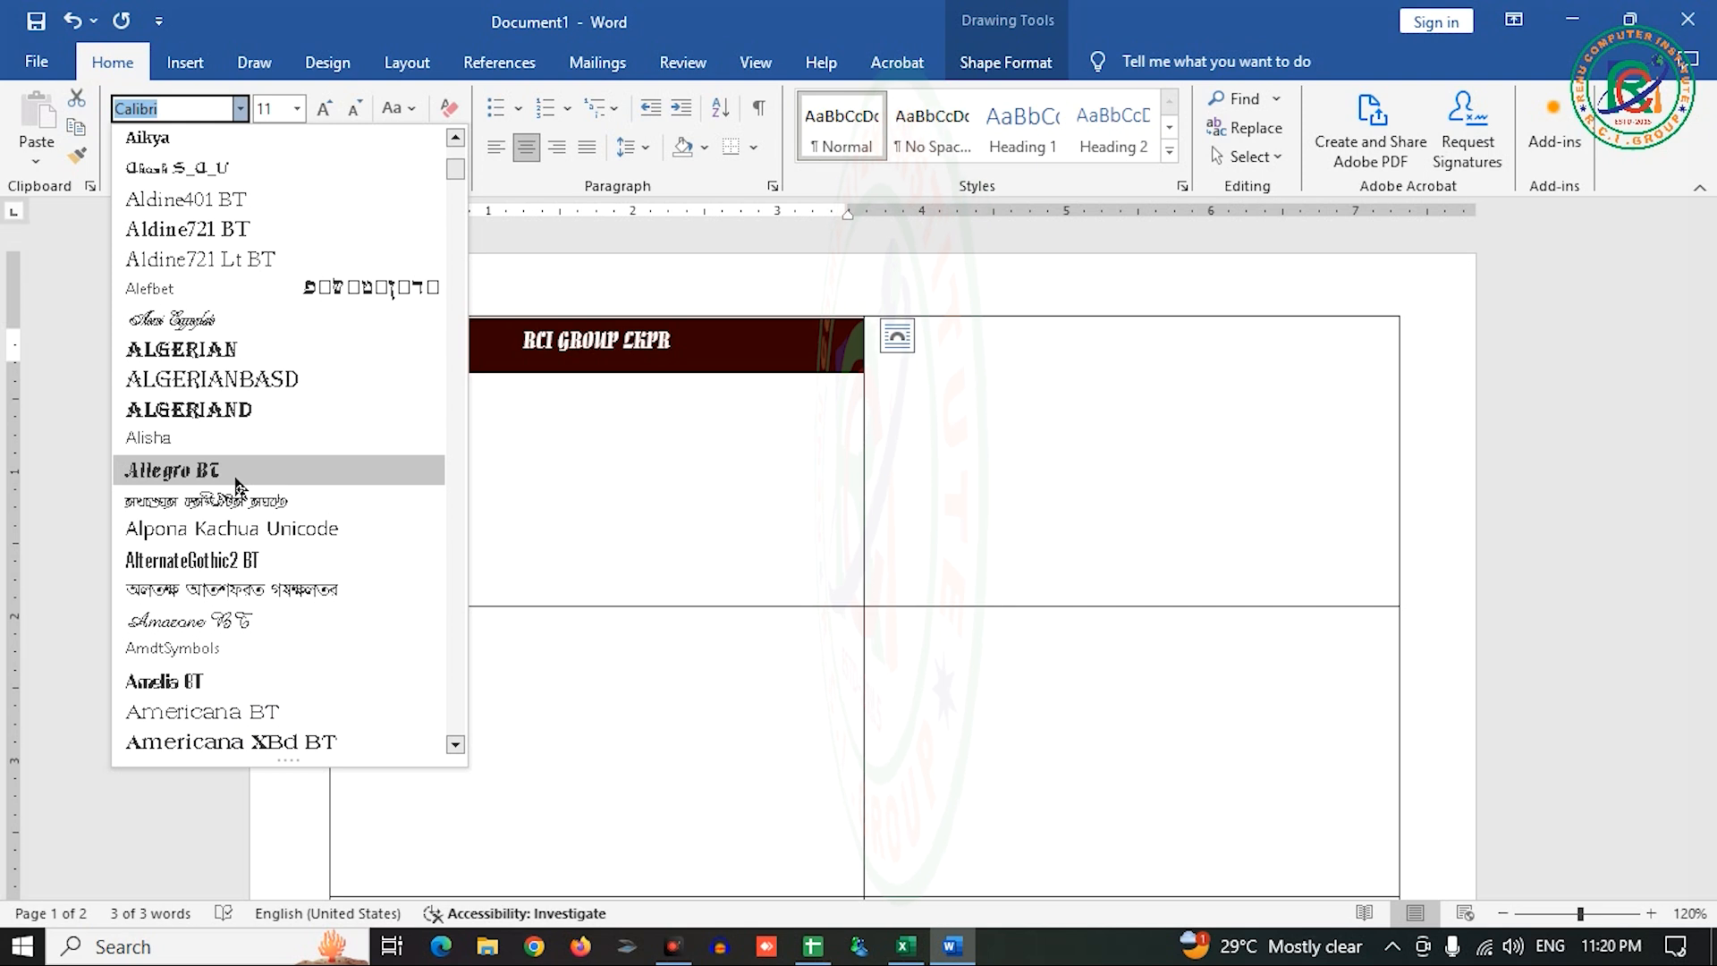
pyautogui.scroll(-7, 240, 554)
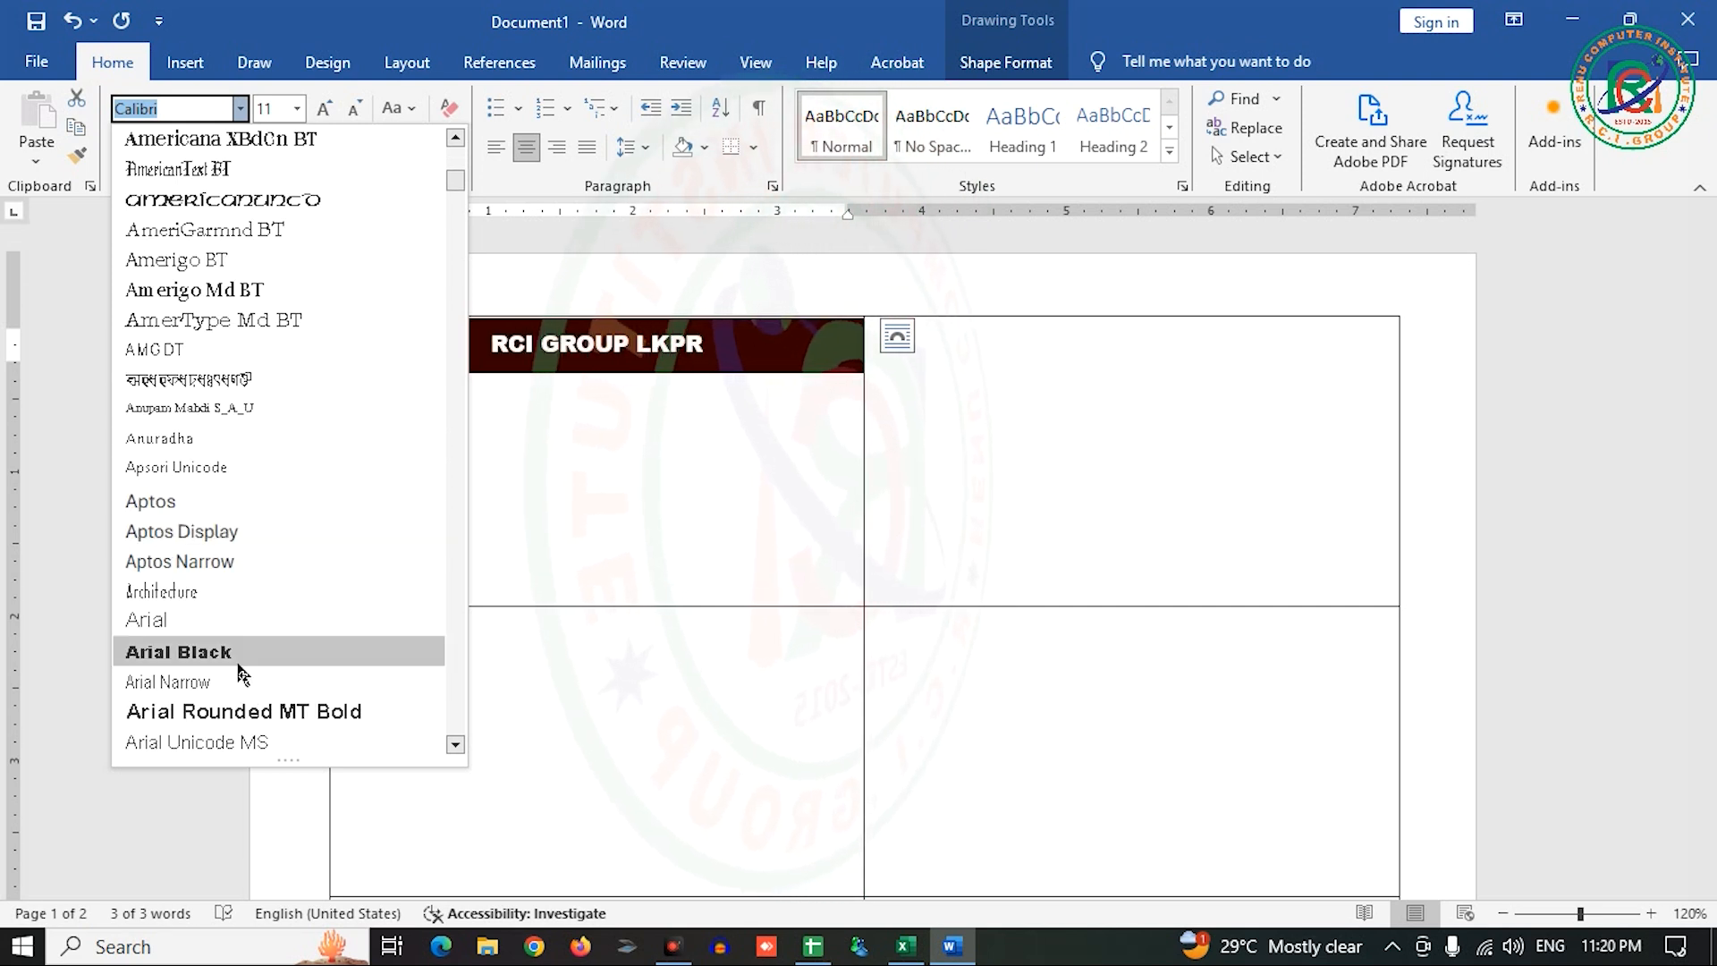
pyautogui.click(239, 662)
pyautogui.click(323, 109)
pyautogui.click(323, 109)
pyautogui.click(324, 109)
pyautogui.click(324, 109)
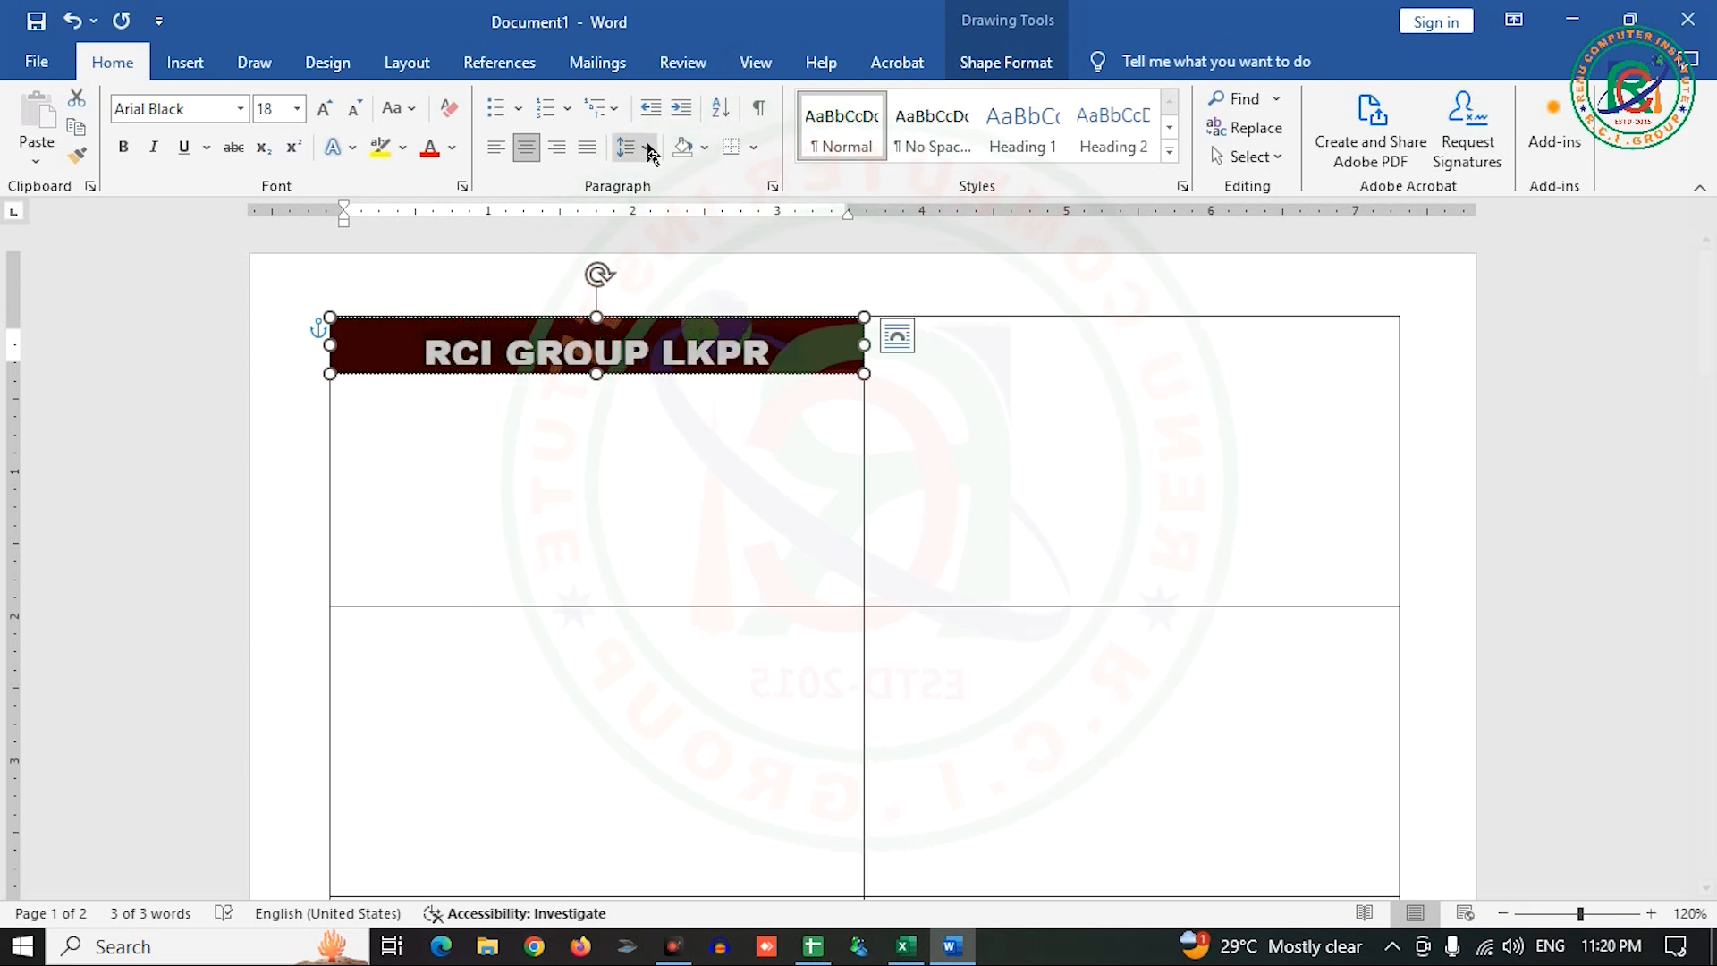
# - Extend the header rectangle's lower edge slightly so the enlarged text fits inside it
pyautogui.click(648, 148)
pyautogui.click(715, 421)
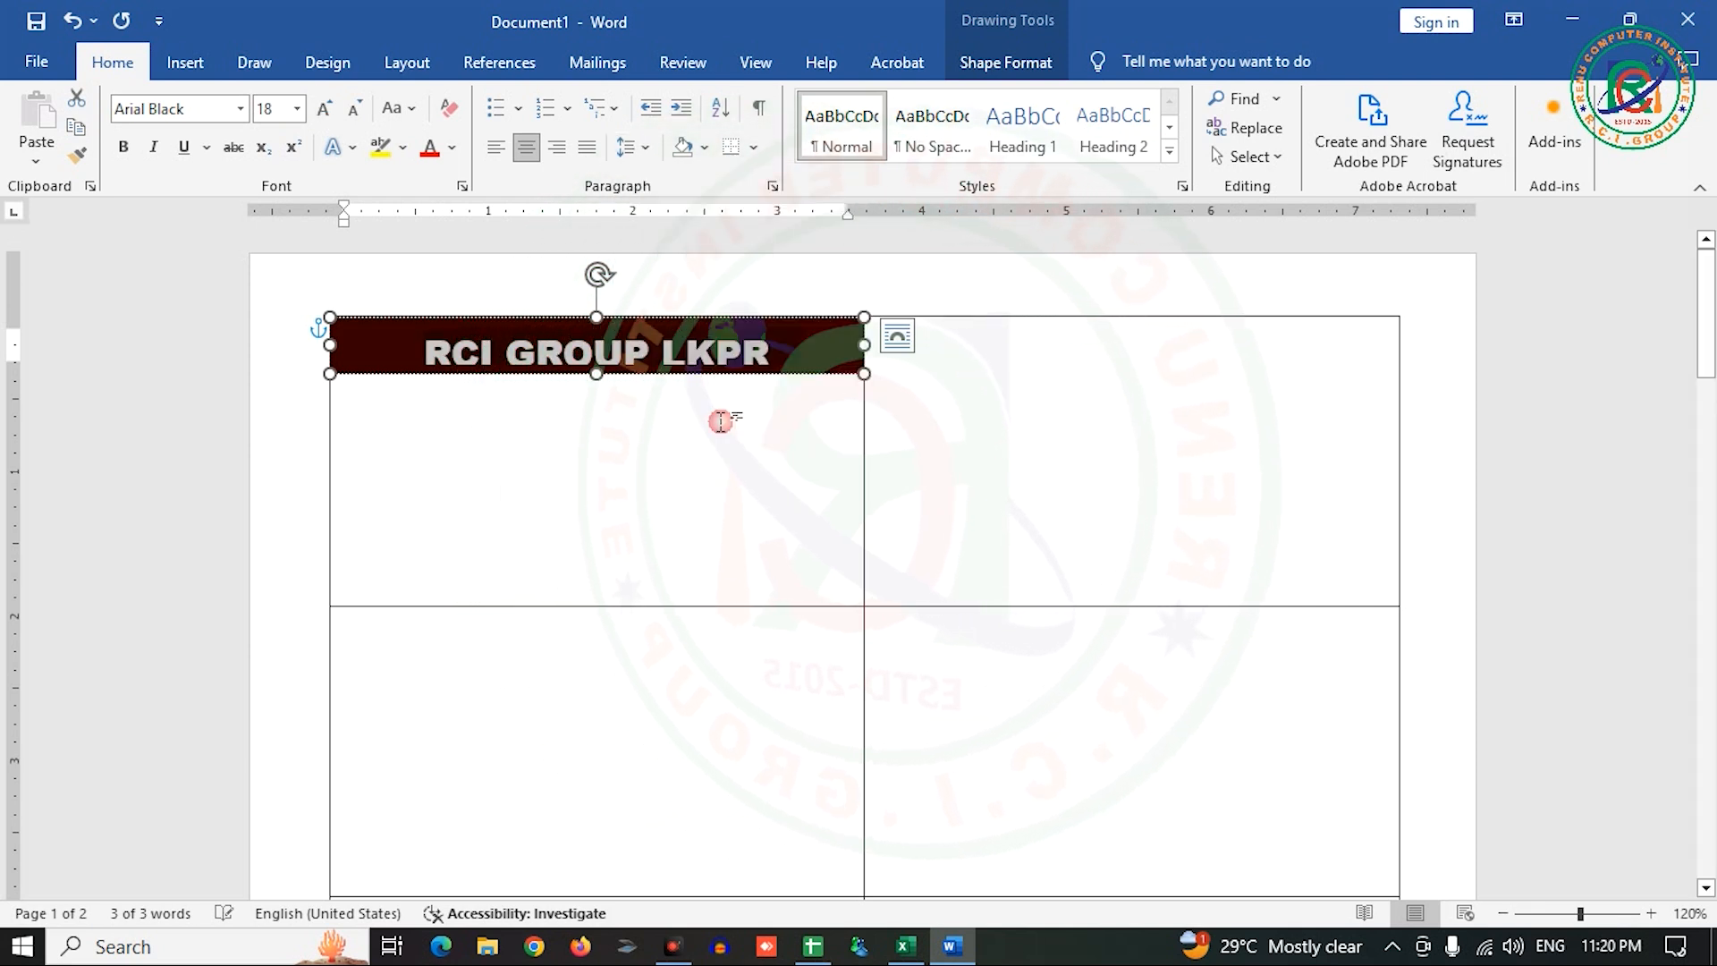
pyautogui.click(632, 159)
pyautogui.click(631, 165)
pyautogui.moveTo(598, 391); pyautogui.dragTo(603, 394)
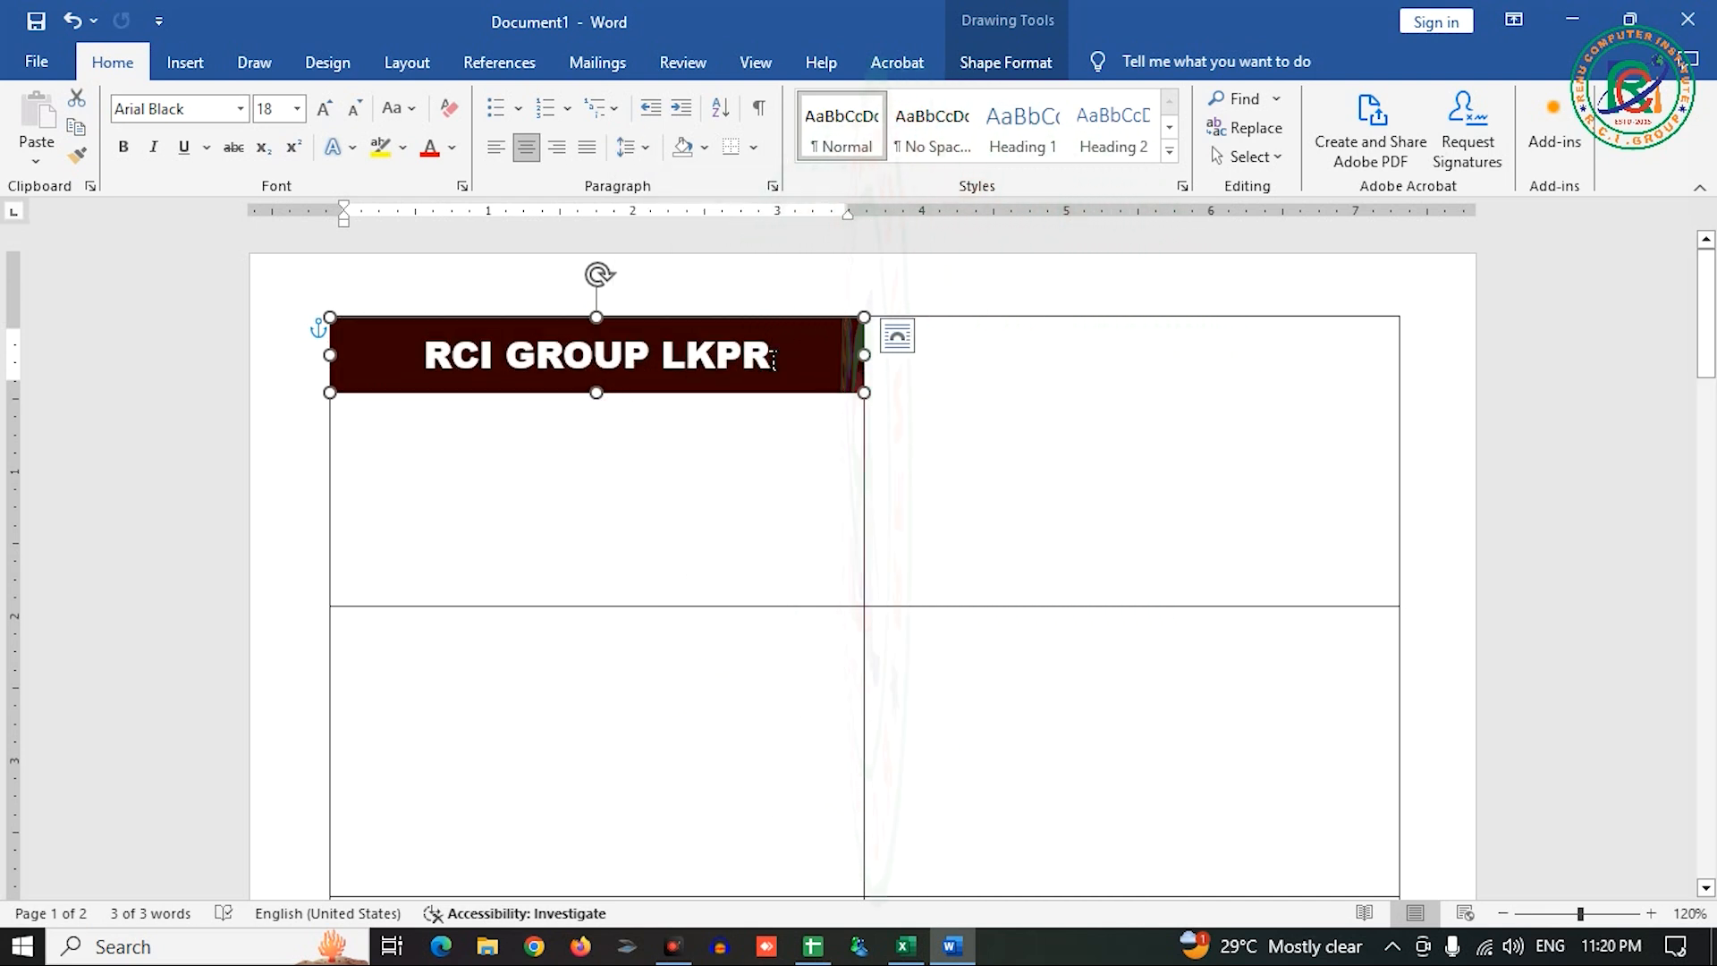
pyautogui.click(744, 416)
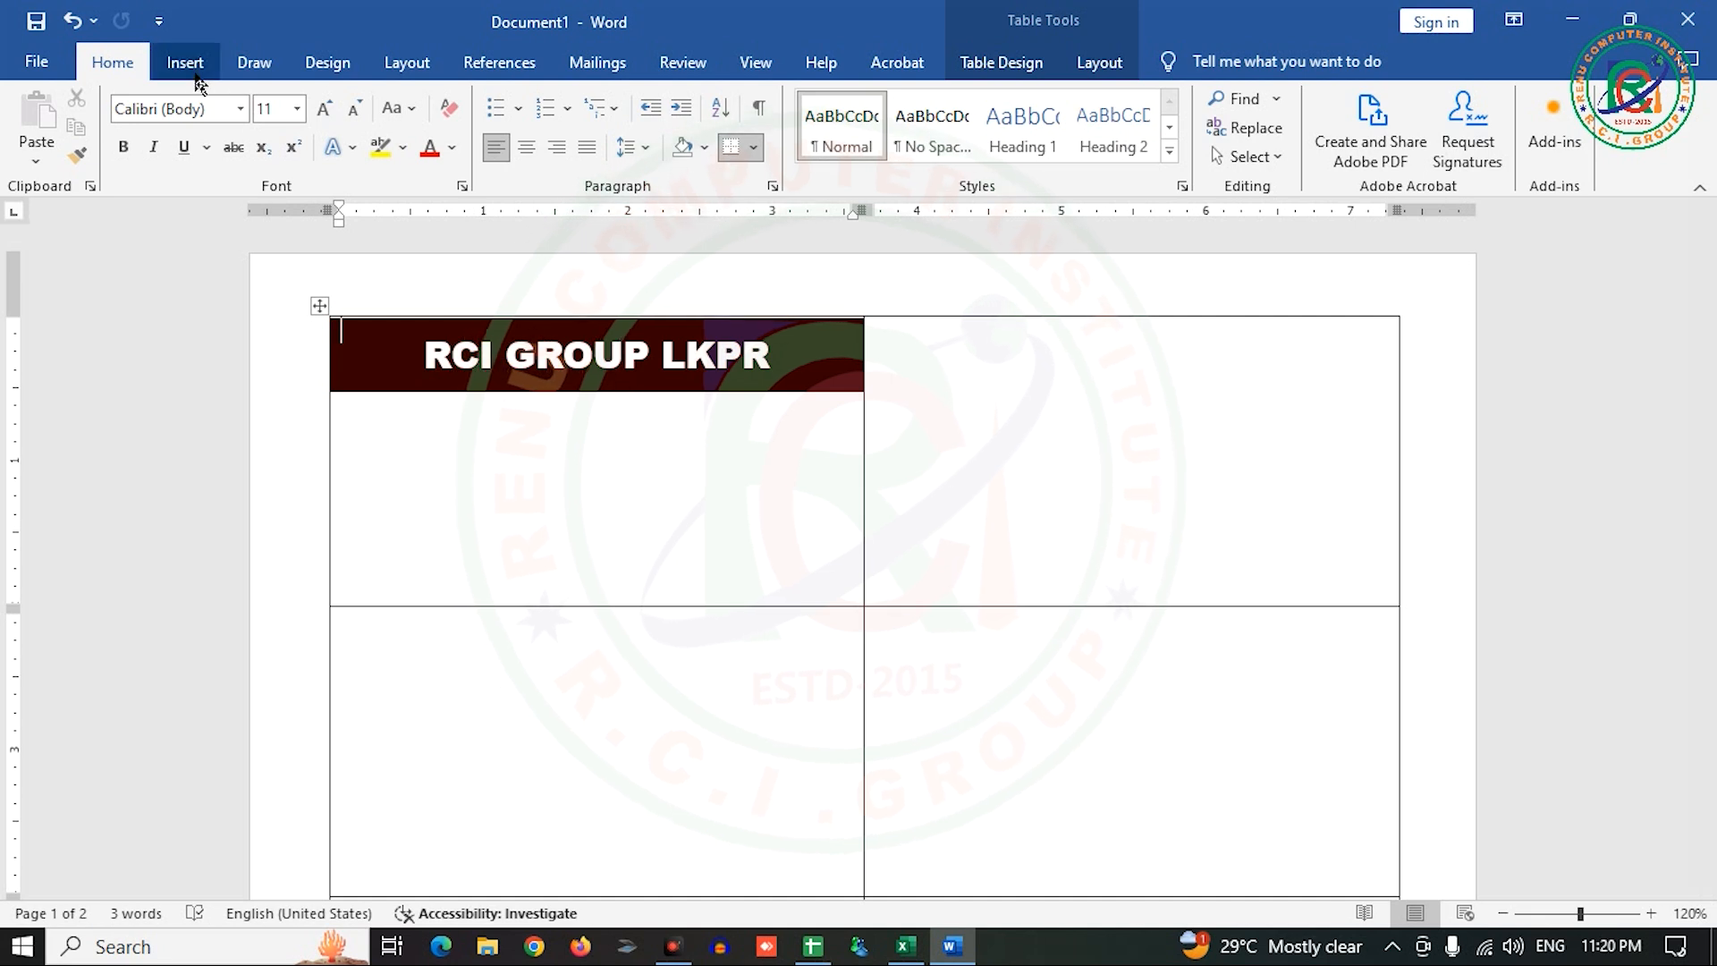
pyautogui.click(188, 63)
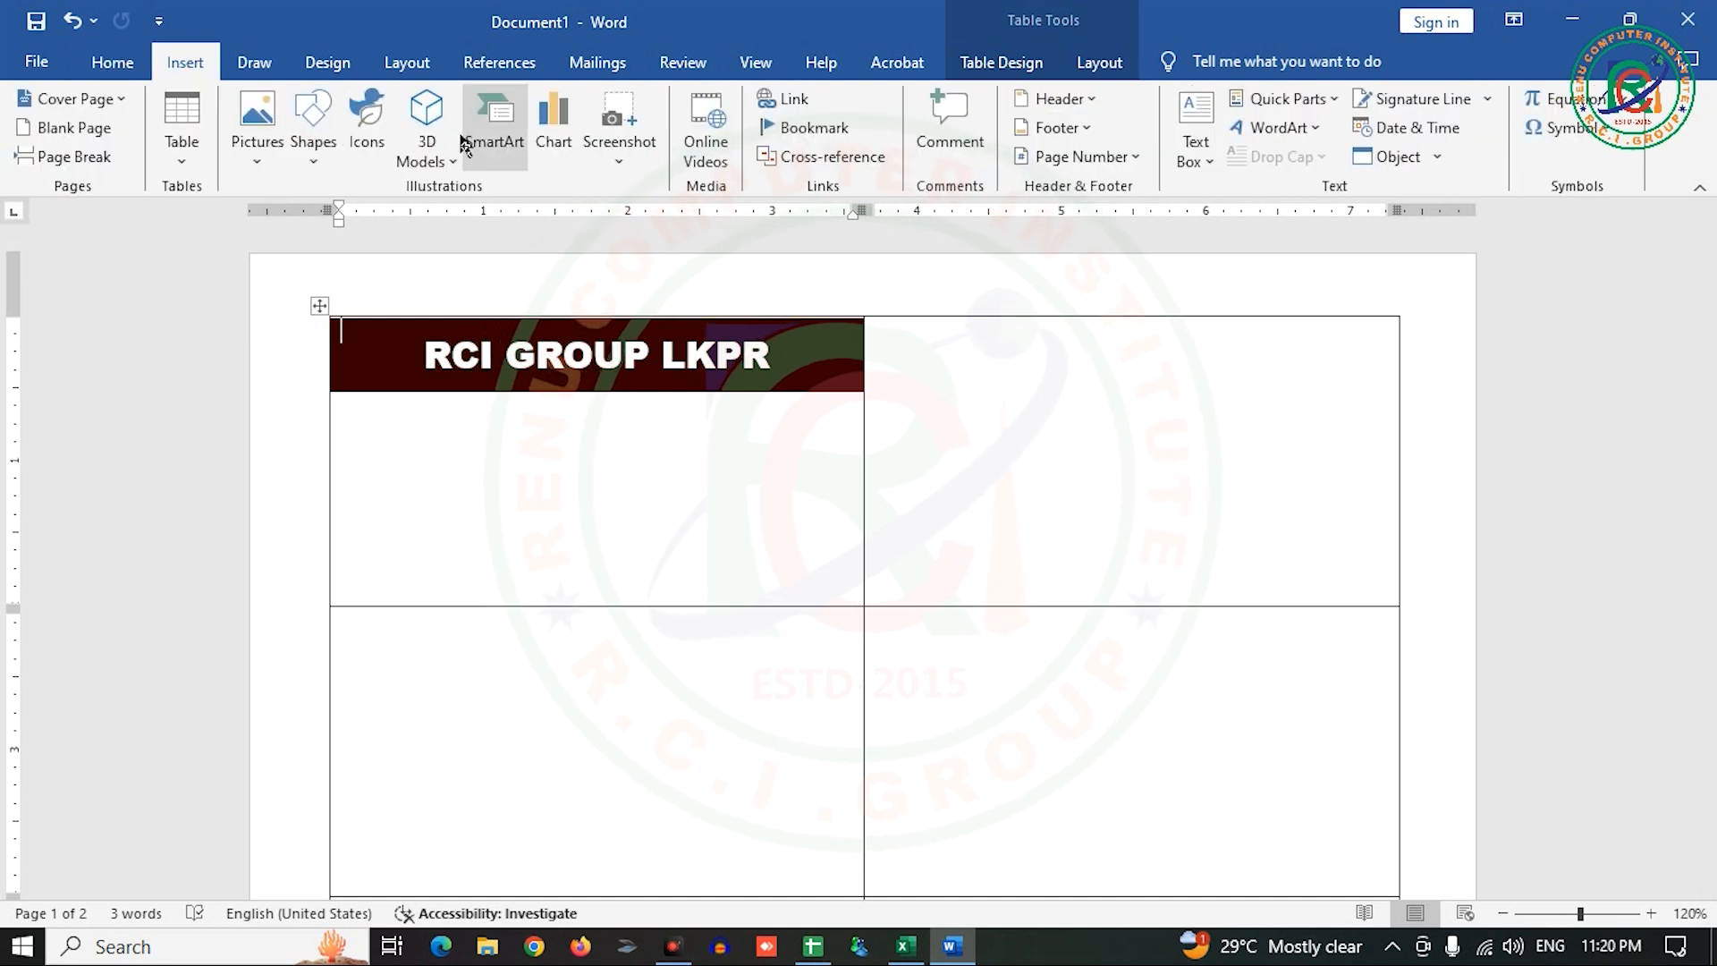
pyautogui.click(313, 134)
pyautogui.click(428, 224)
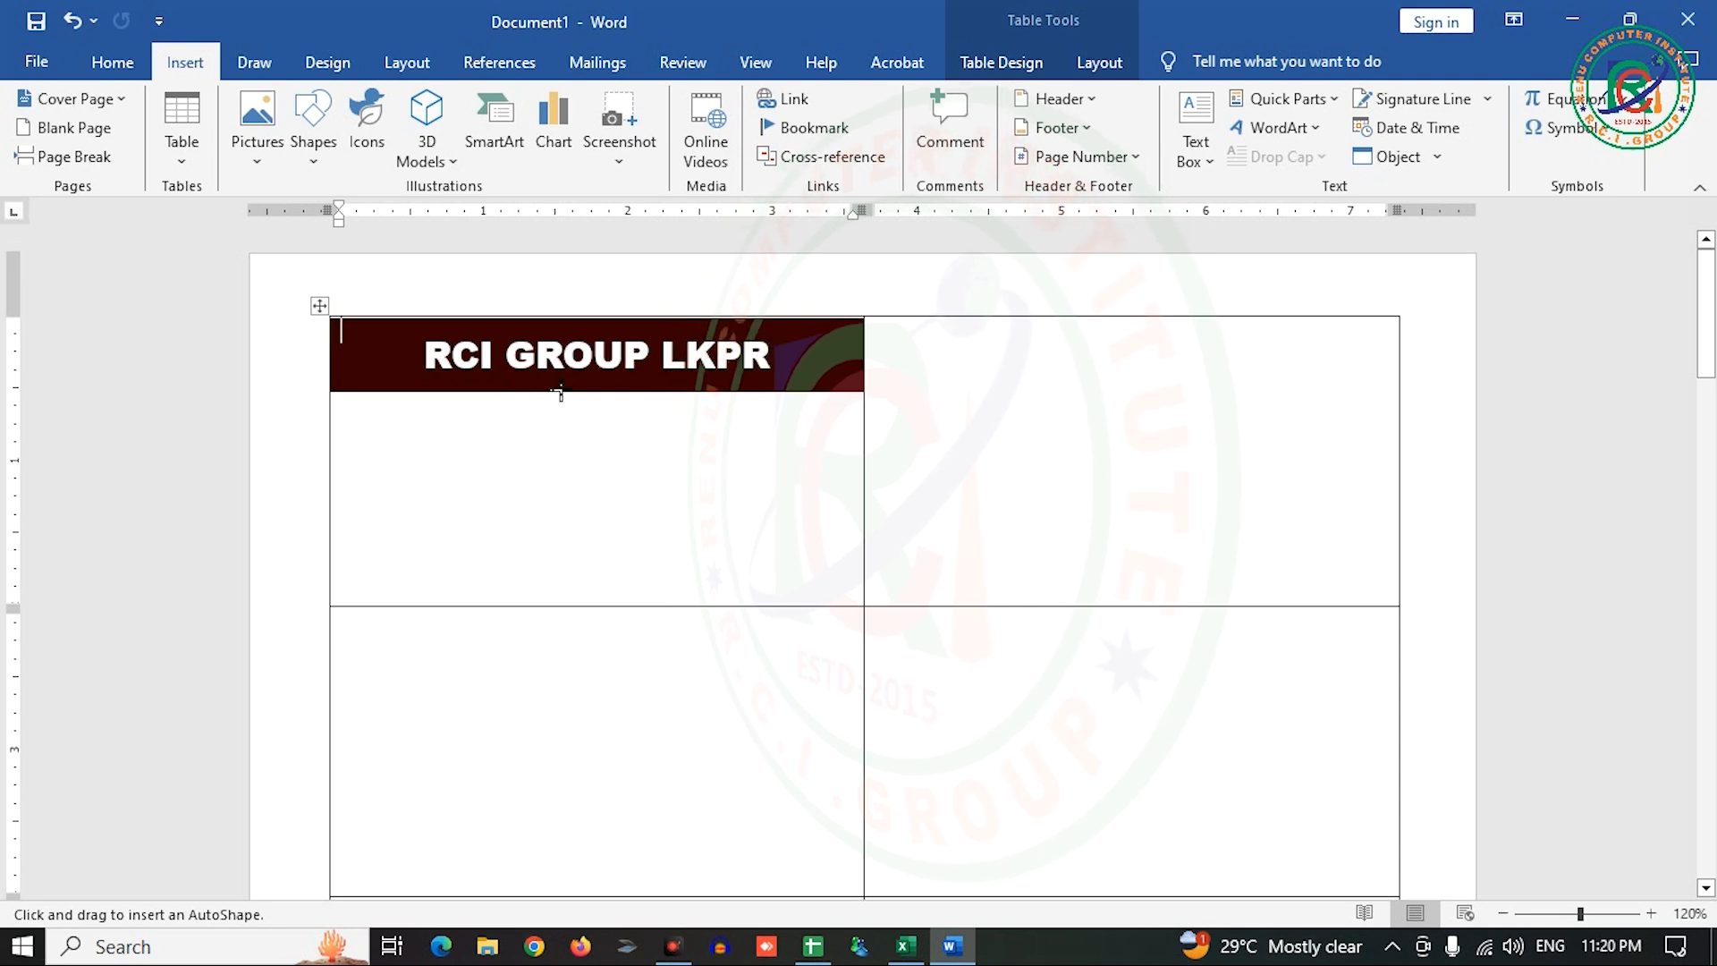
pyautogui.scroll(7, 558, 391)
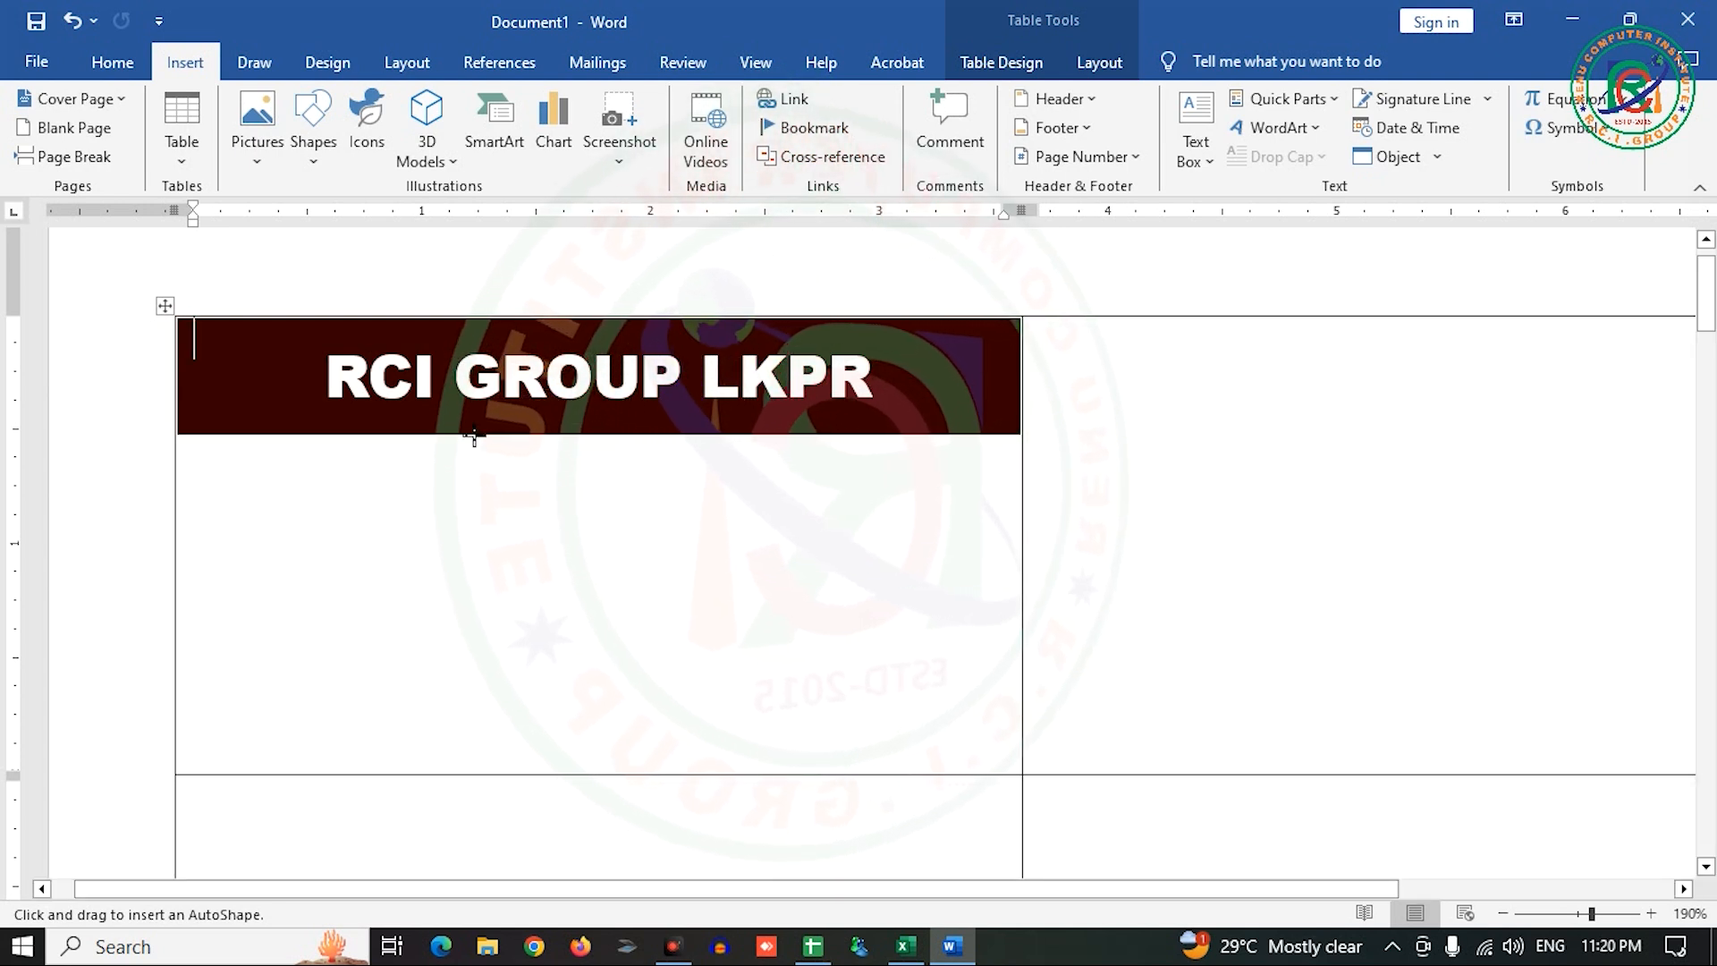
pyautogui.moveTo(392, 412); pyautogui.dragTo(801, 471)
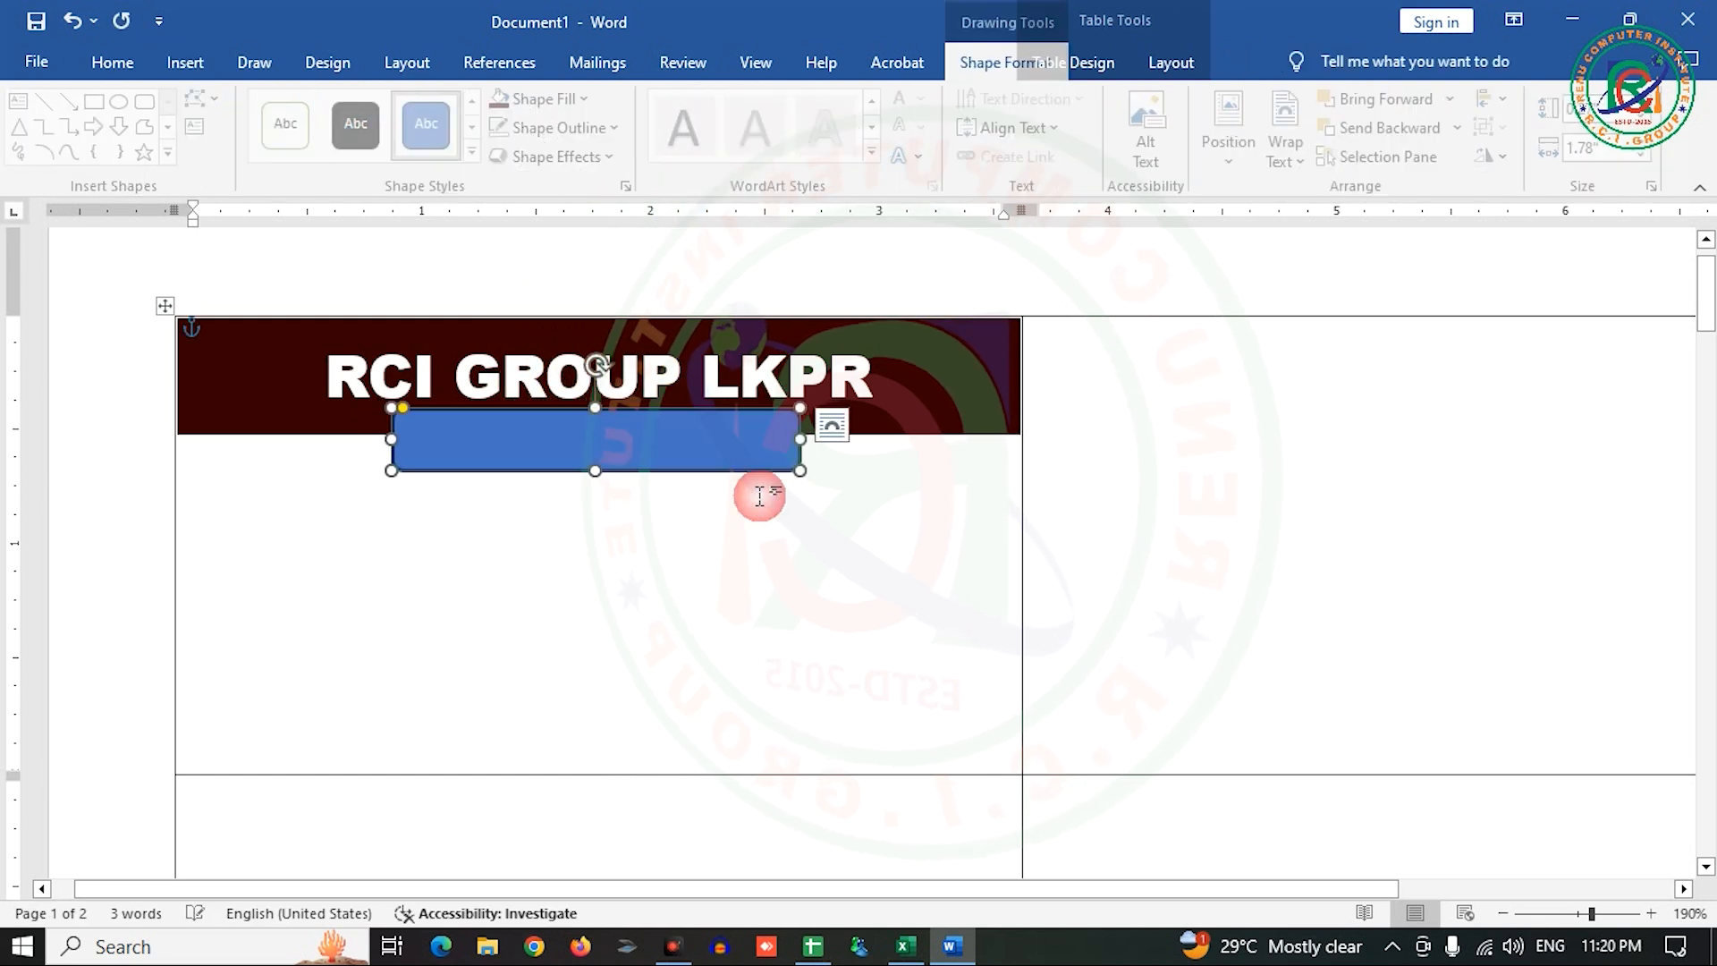
pyautogui.rightClick(645, 440)
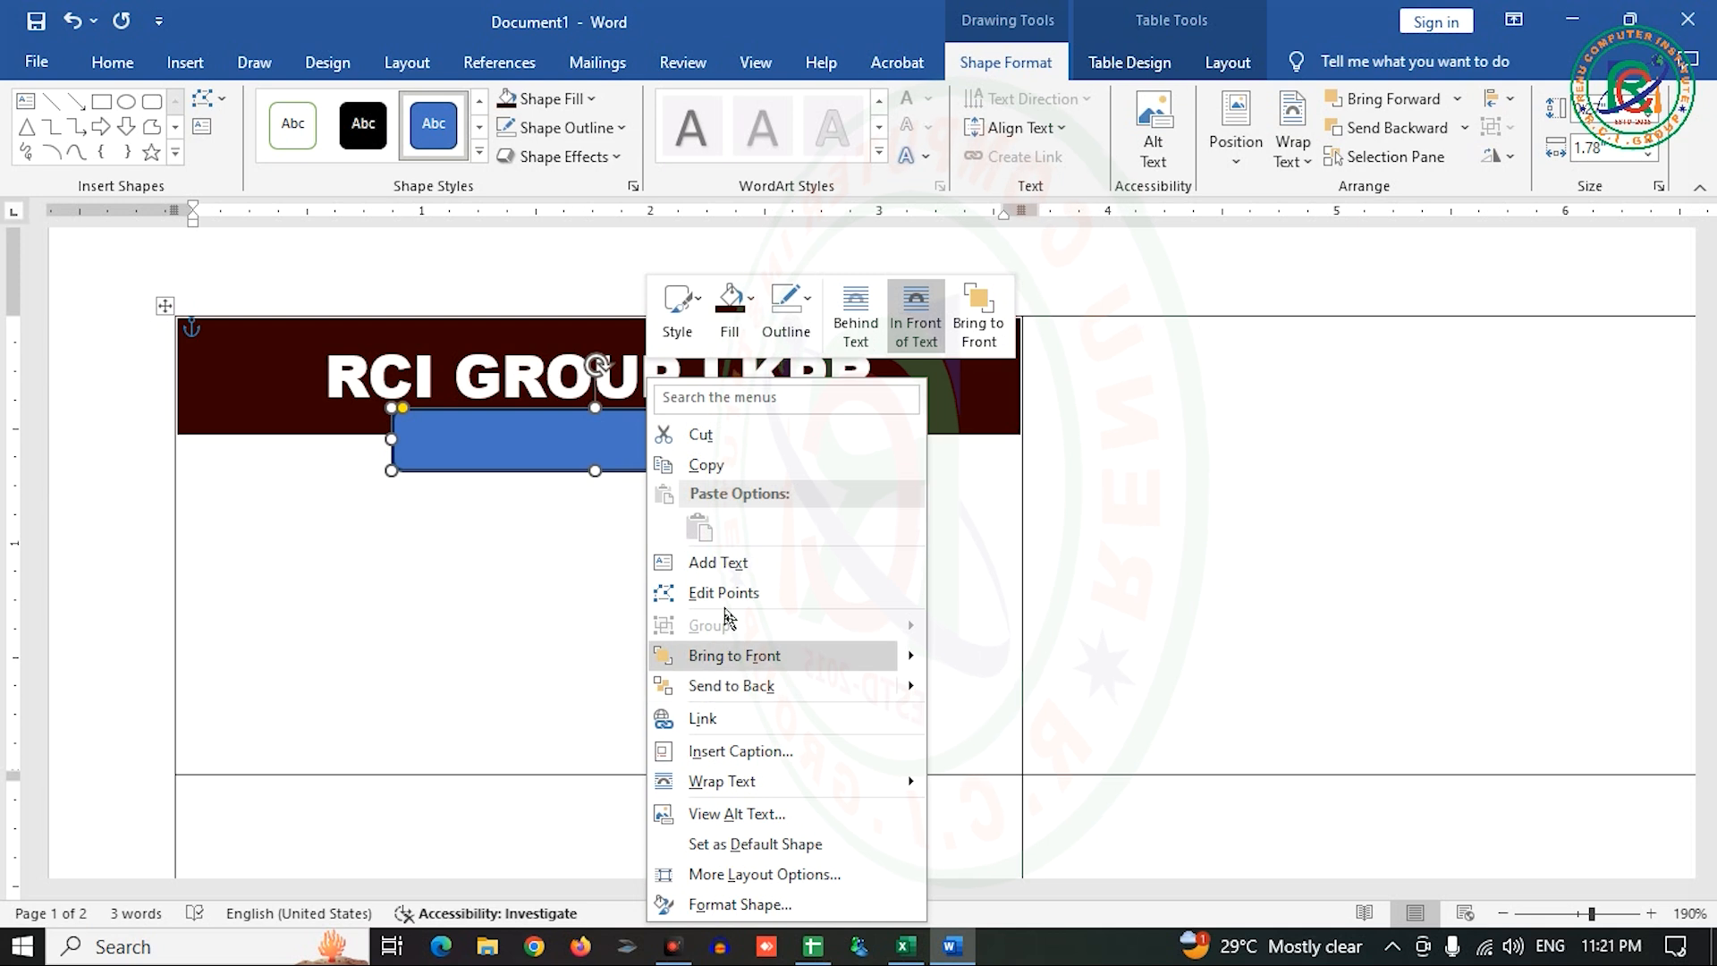
pyautogui.click(593, 441)
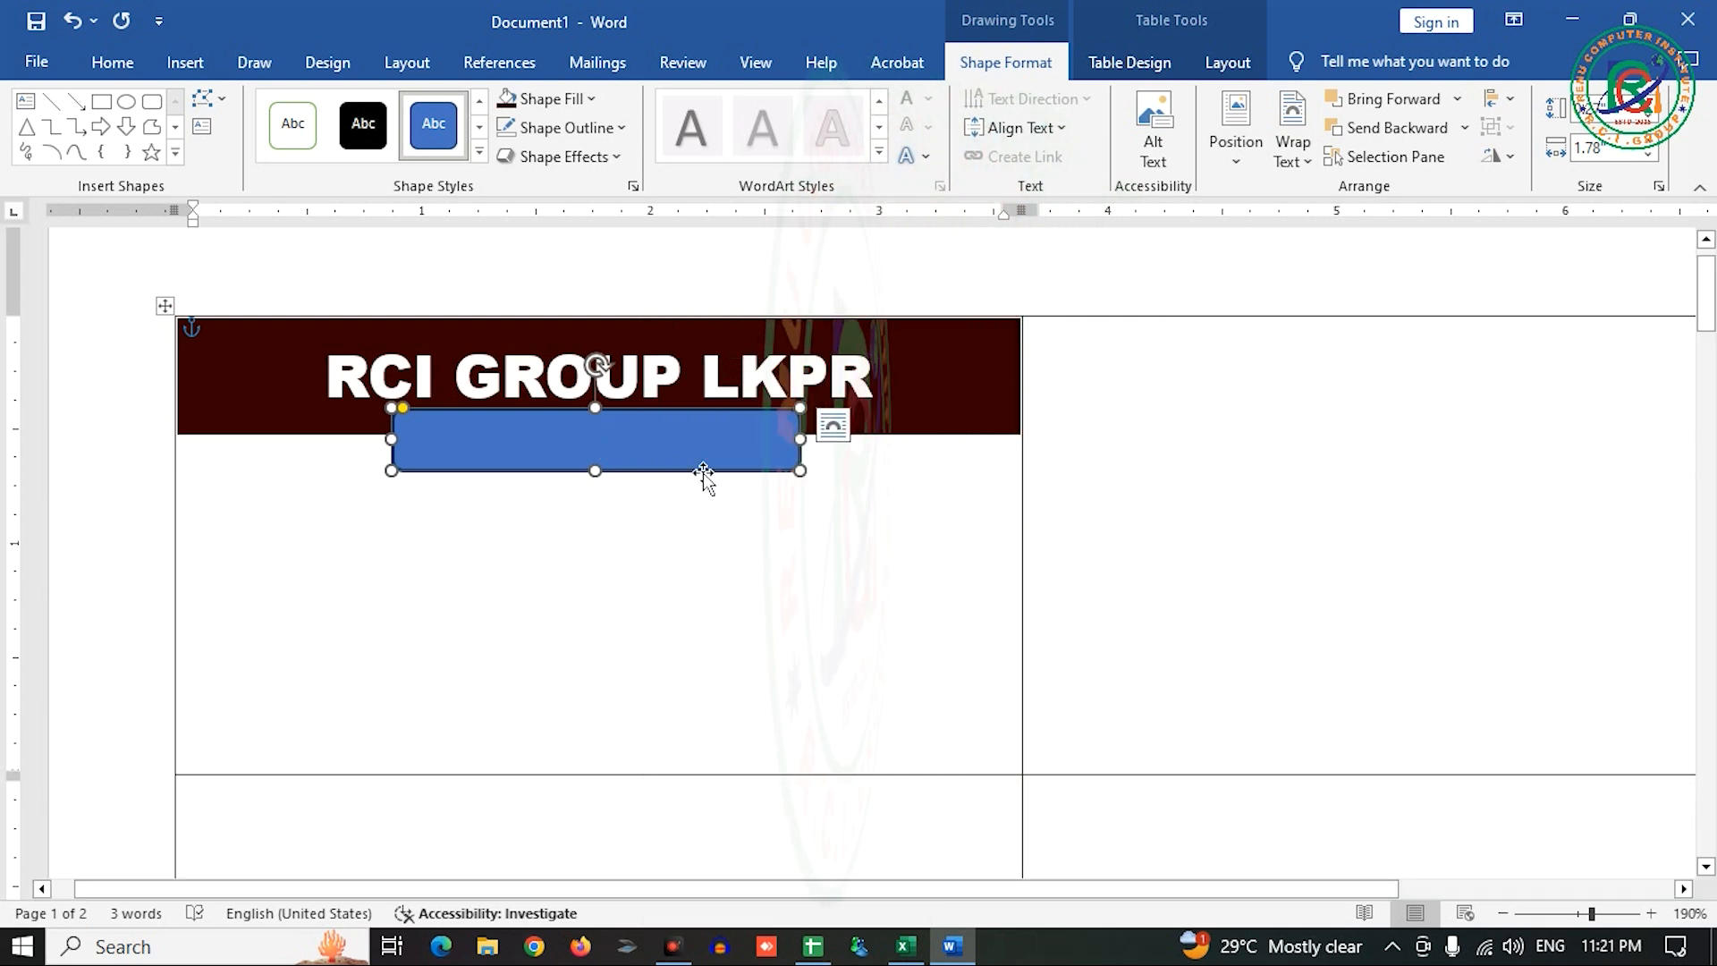
pyautogui.press('Delete')
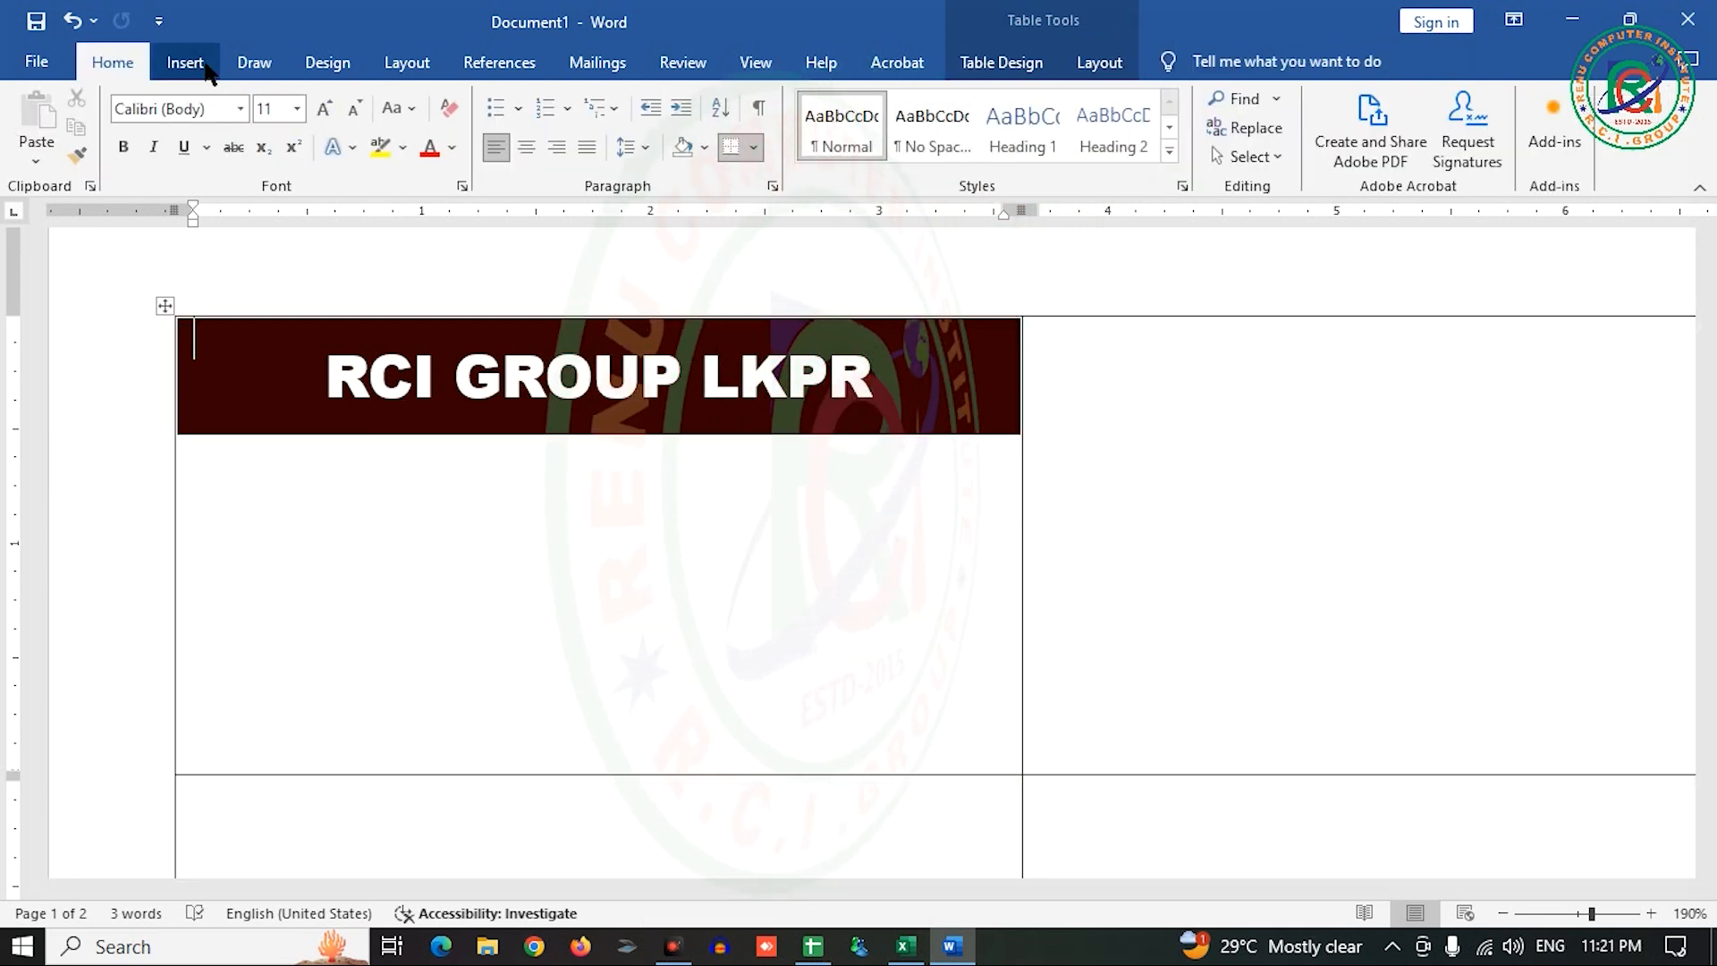
# - Insert gold WordArt reading "ID CARD" in the first card cell
pyautogui.click(195, 64)
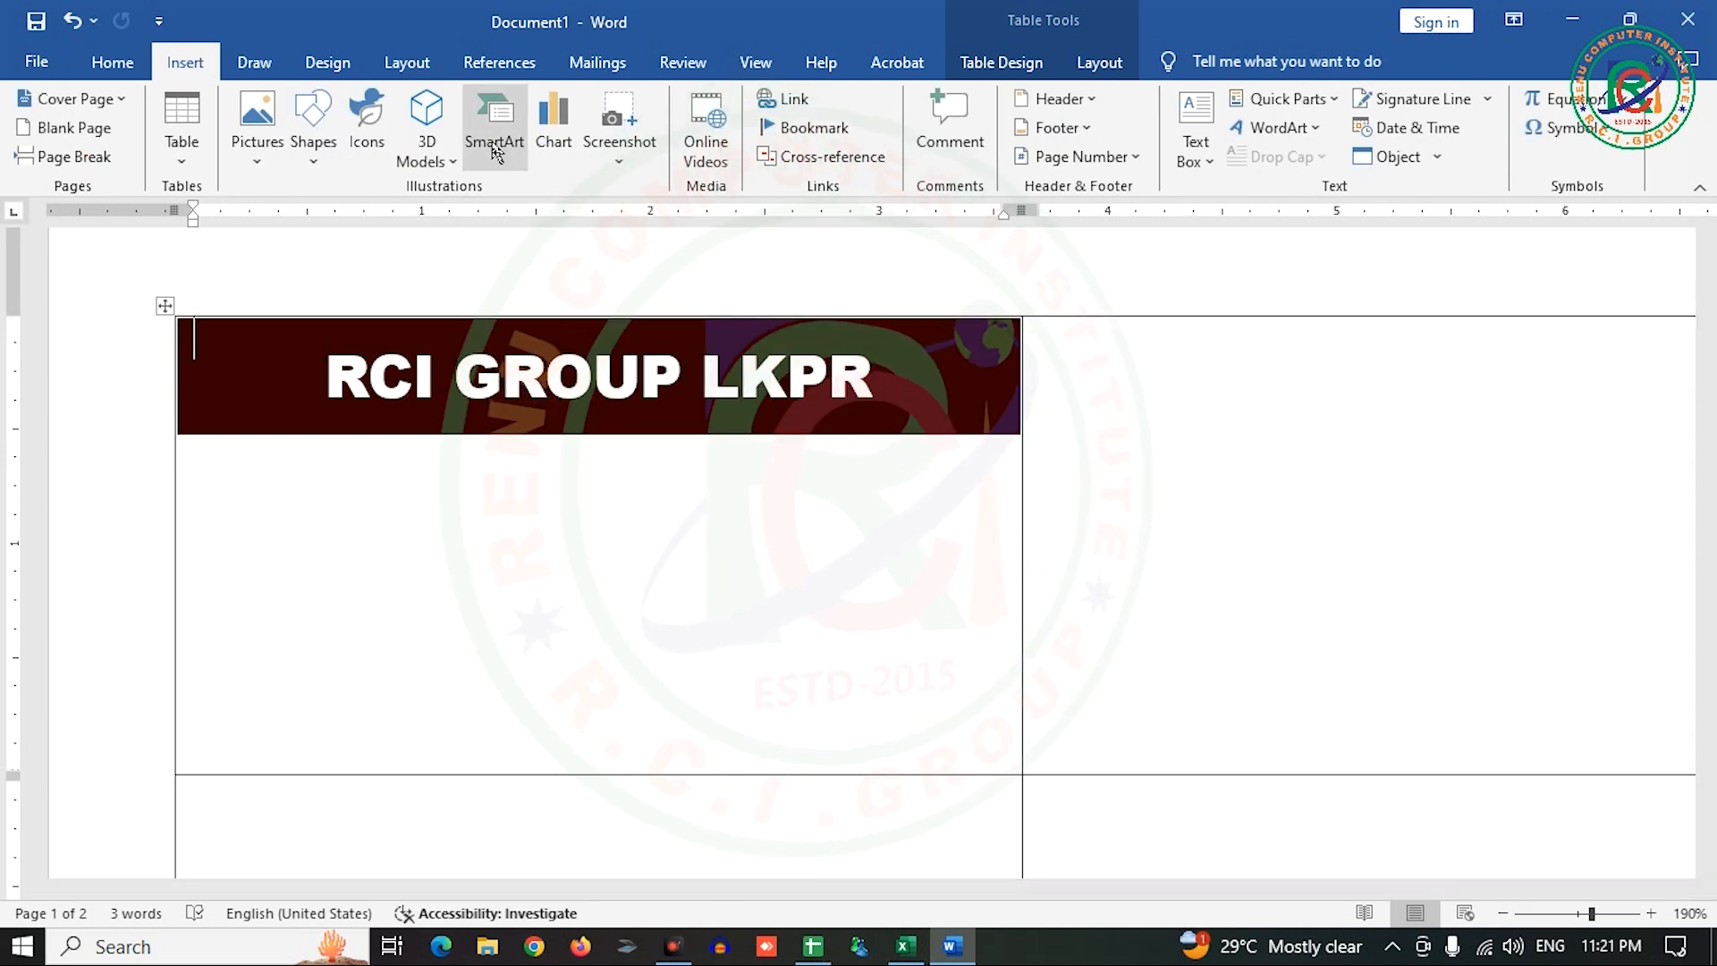
pyautogui.click(1277, 127)
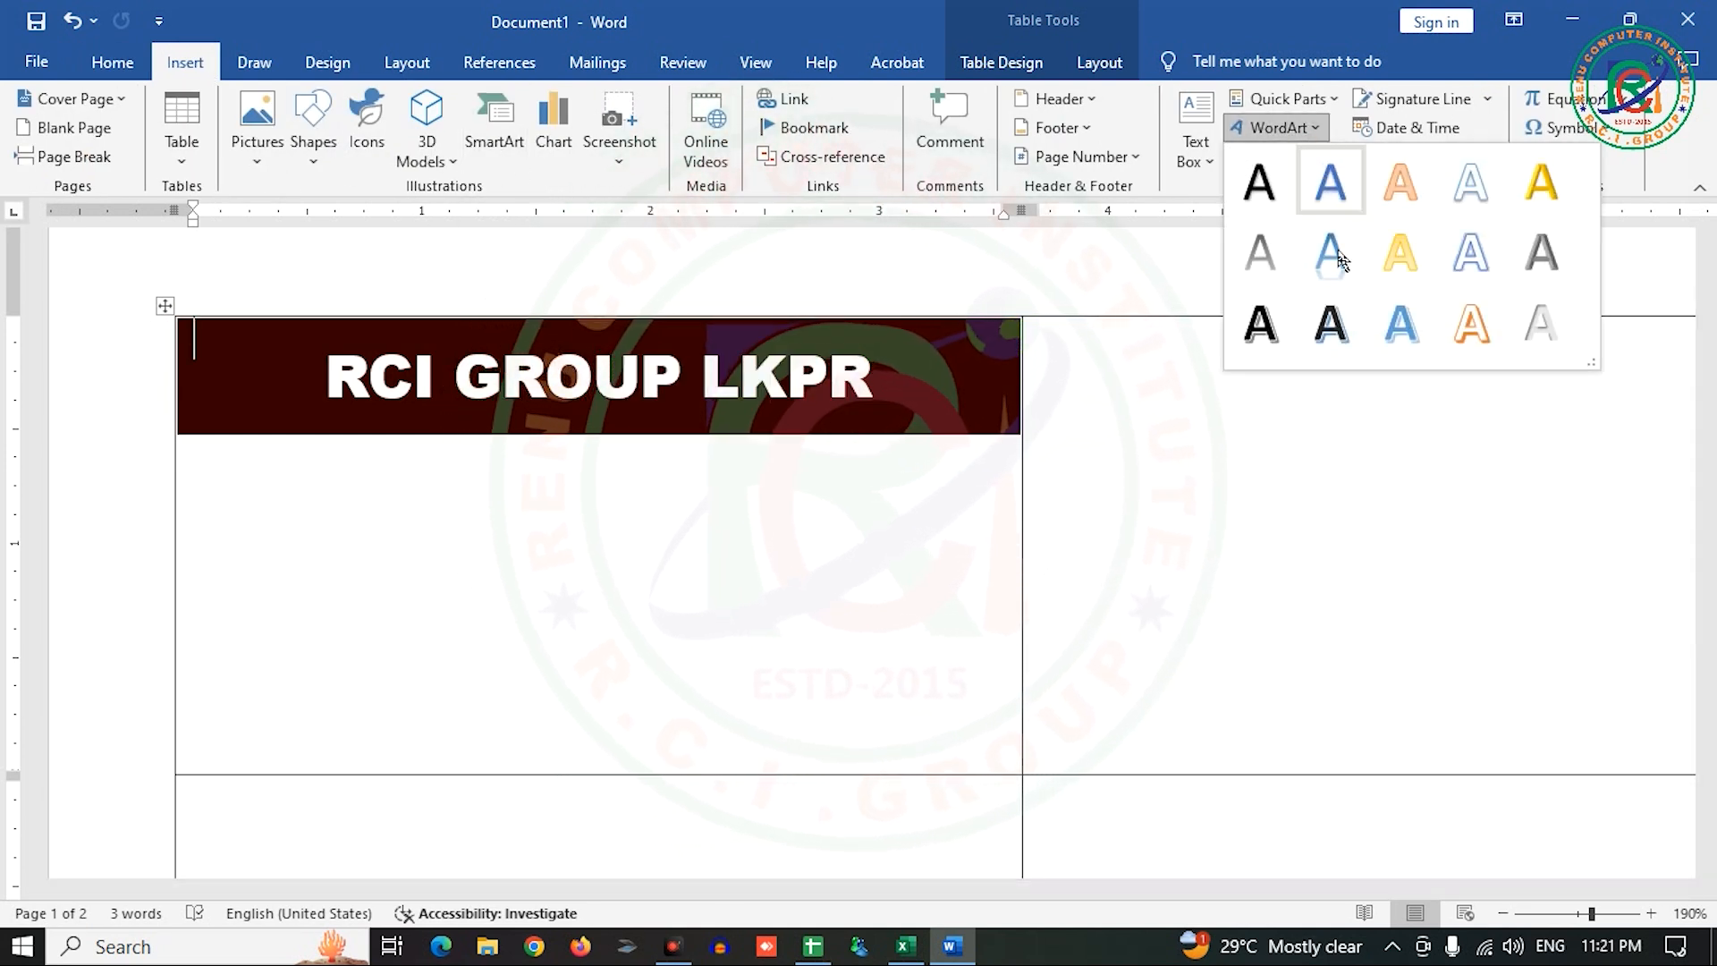
pyautogui.click(1409, 265)
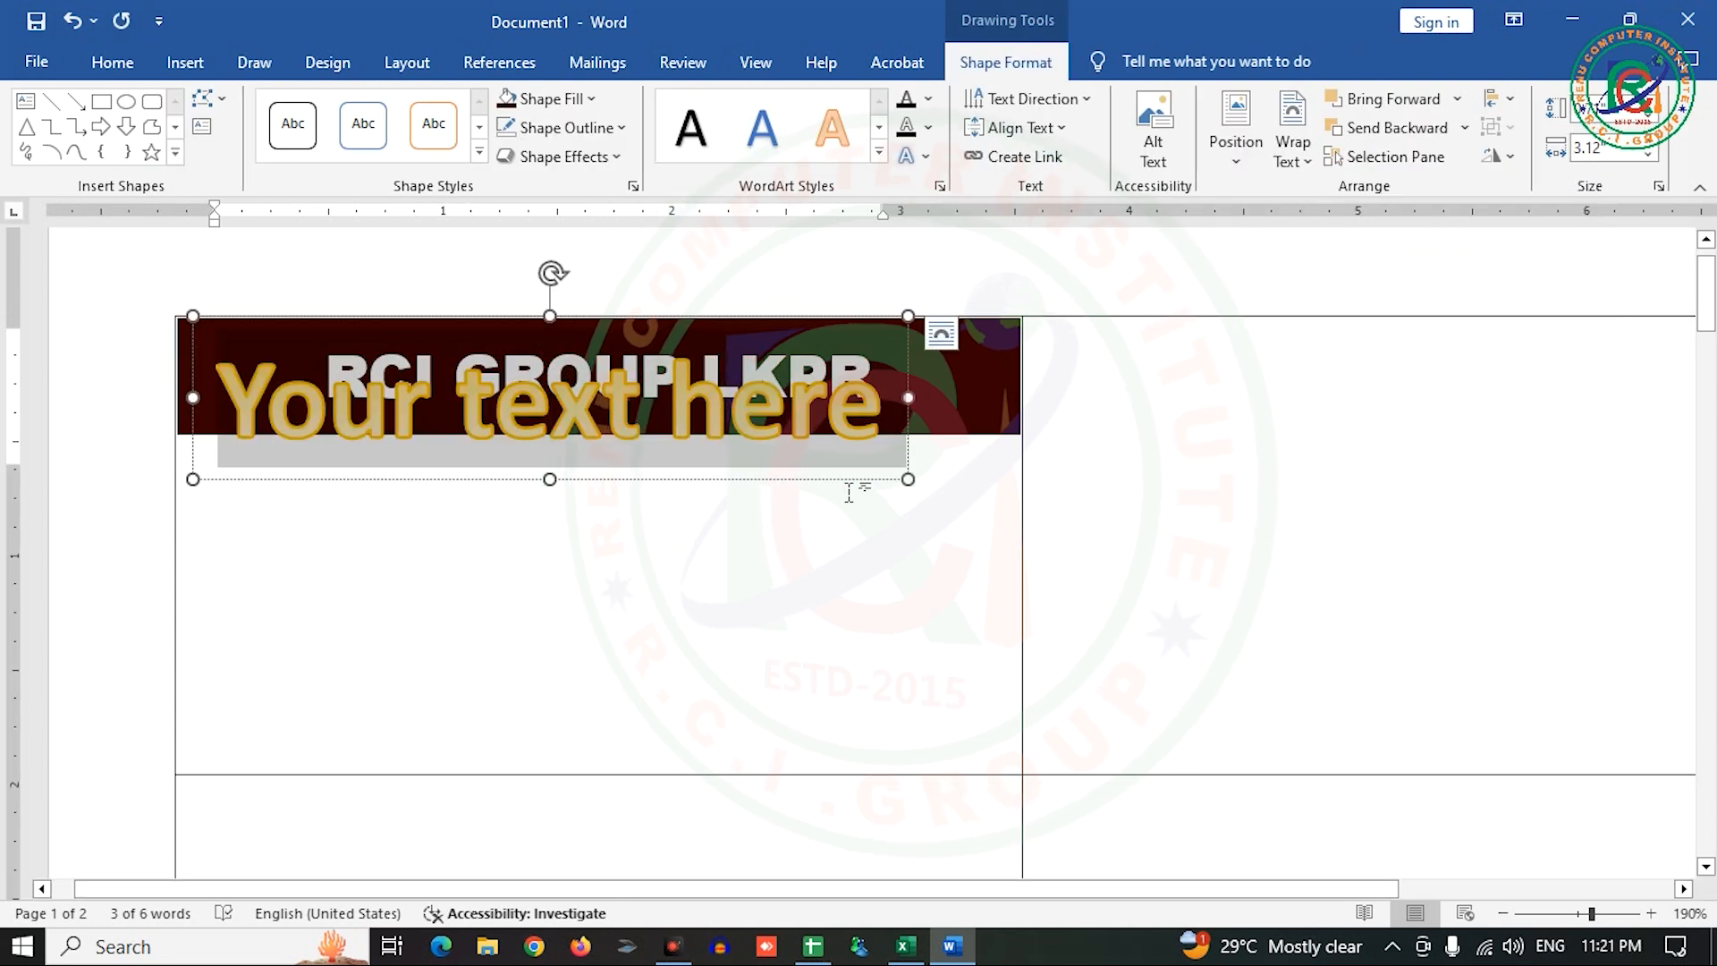
pyautogui.write('ID CARD')
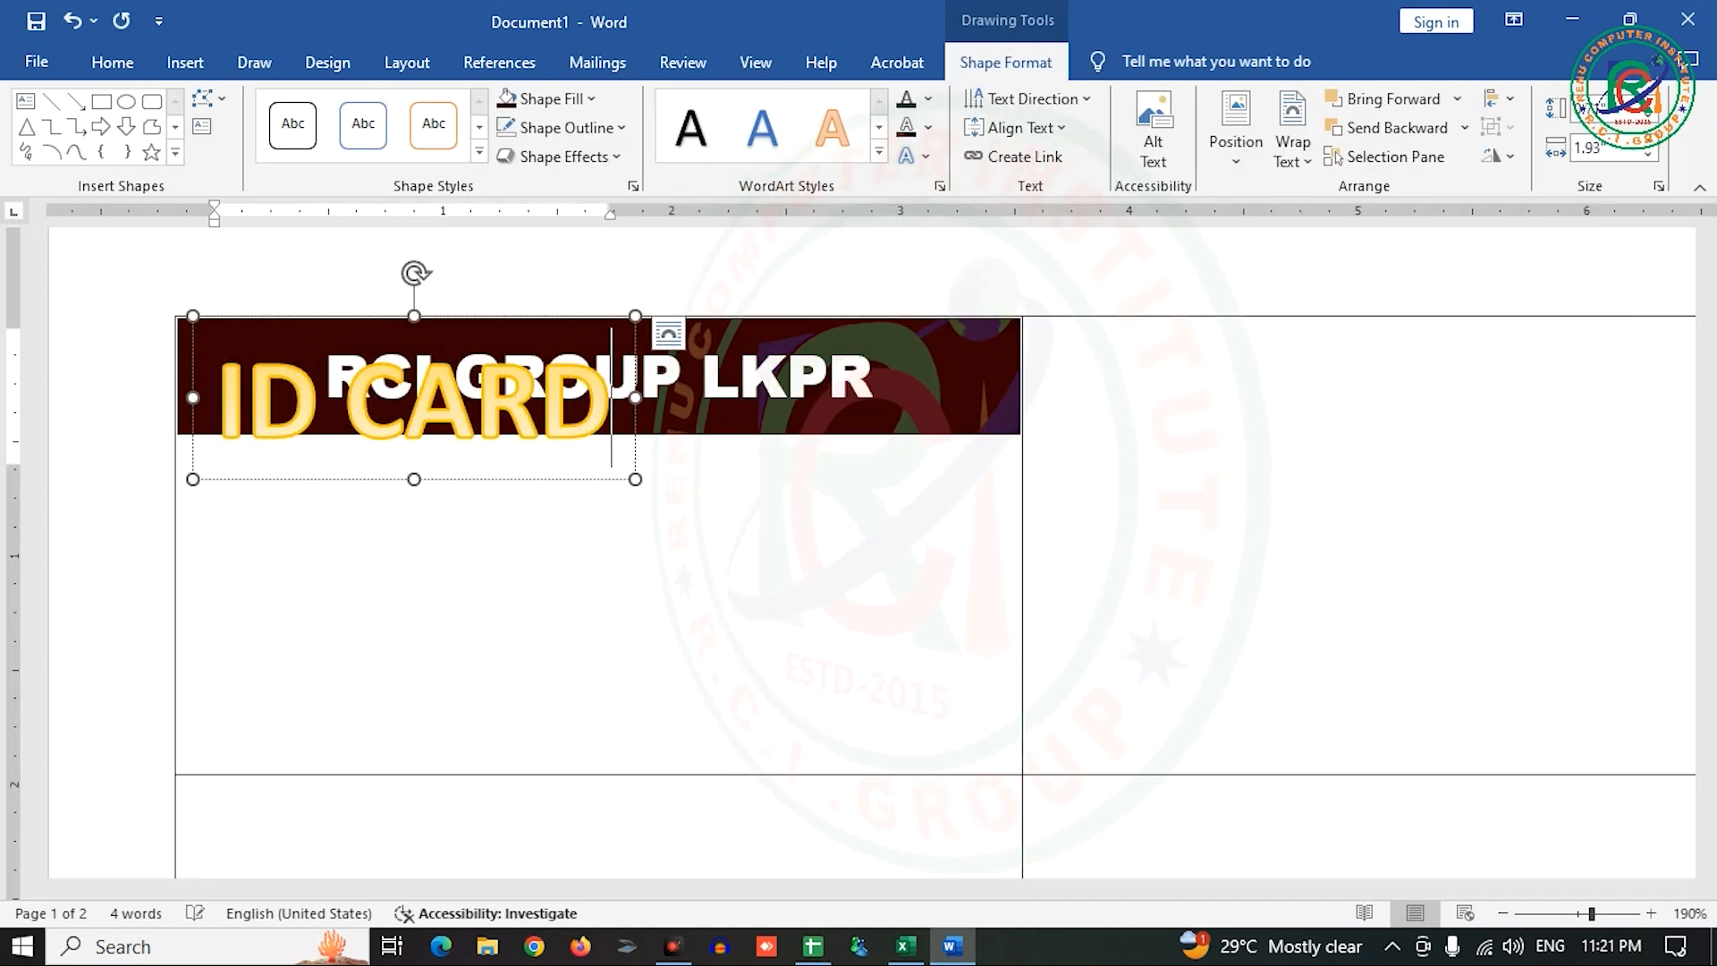
# - Reduce the ID CARD WordArt text to 16 pt and move it over the middle of the header's lower edge
pyautogui.moveTo(617, 447); pyautogui.dragTo(219, 420)
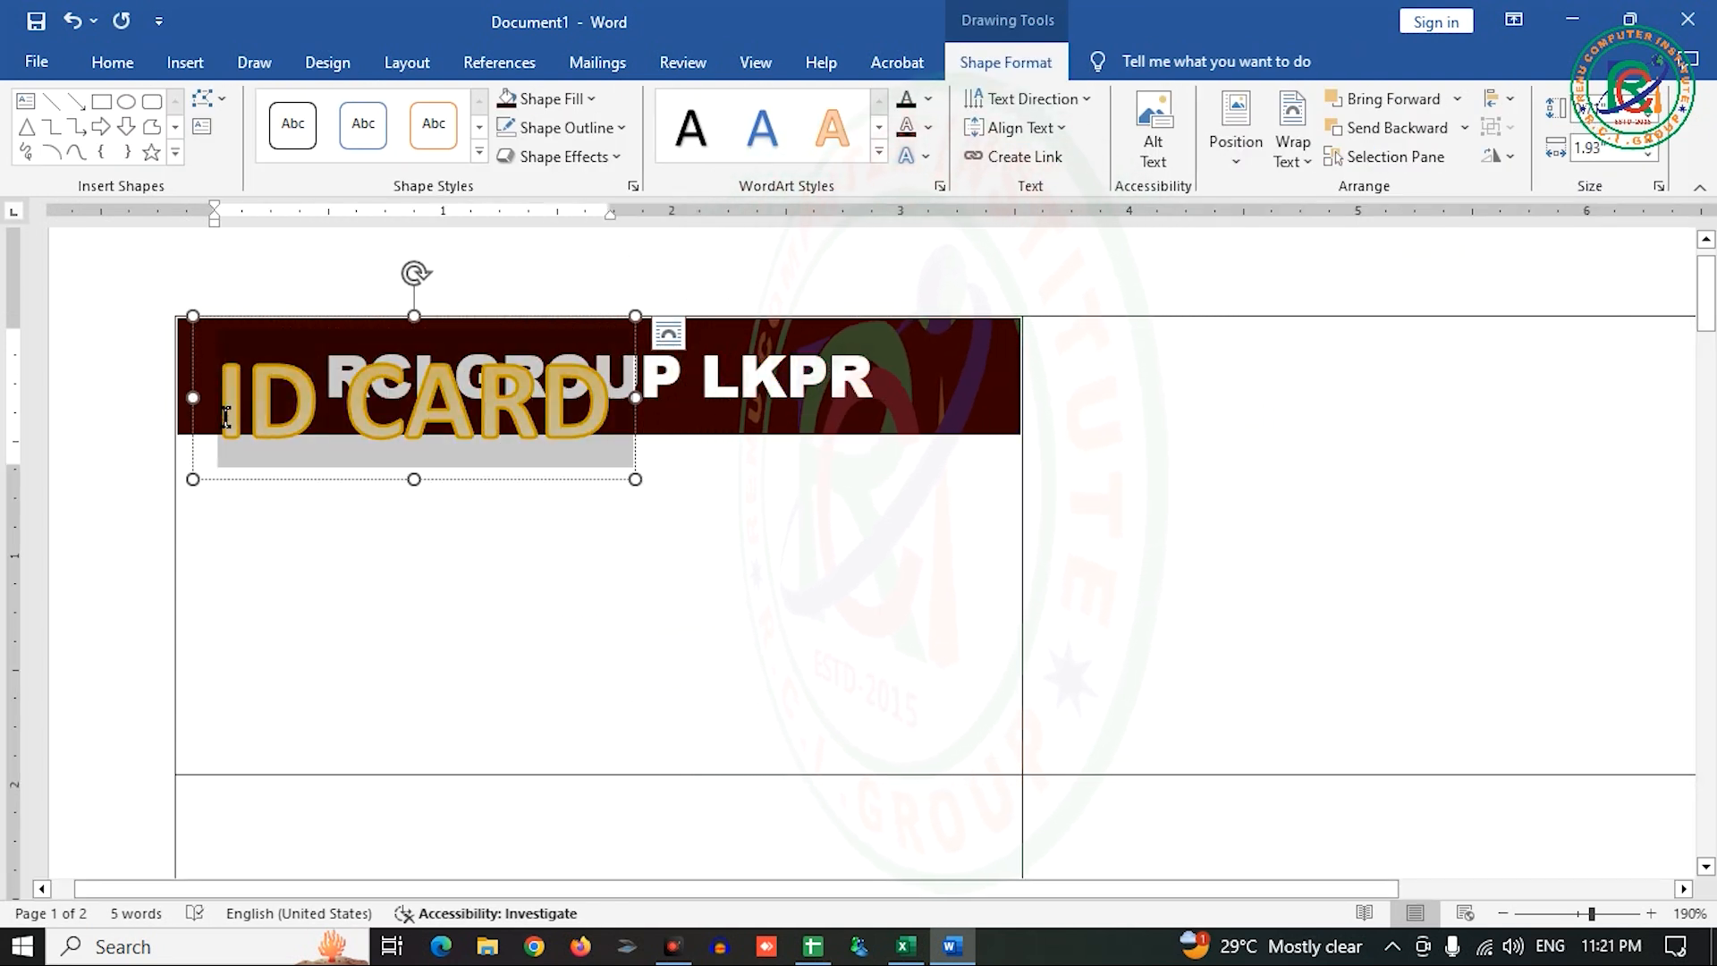
pyautogui.click(96, 64)
pyautogui.click(357, 110)
pyautogui.click(357, 110)
pyautogui.click(357, 110)
pyautogui.click(357, 110)
pyautogui.click(356, 110)
pyautogui.click(357, 110)
pyautogui.click(357, 110)
pyautogui.click(356, 110)
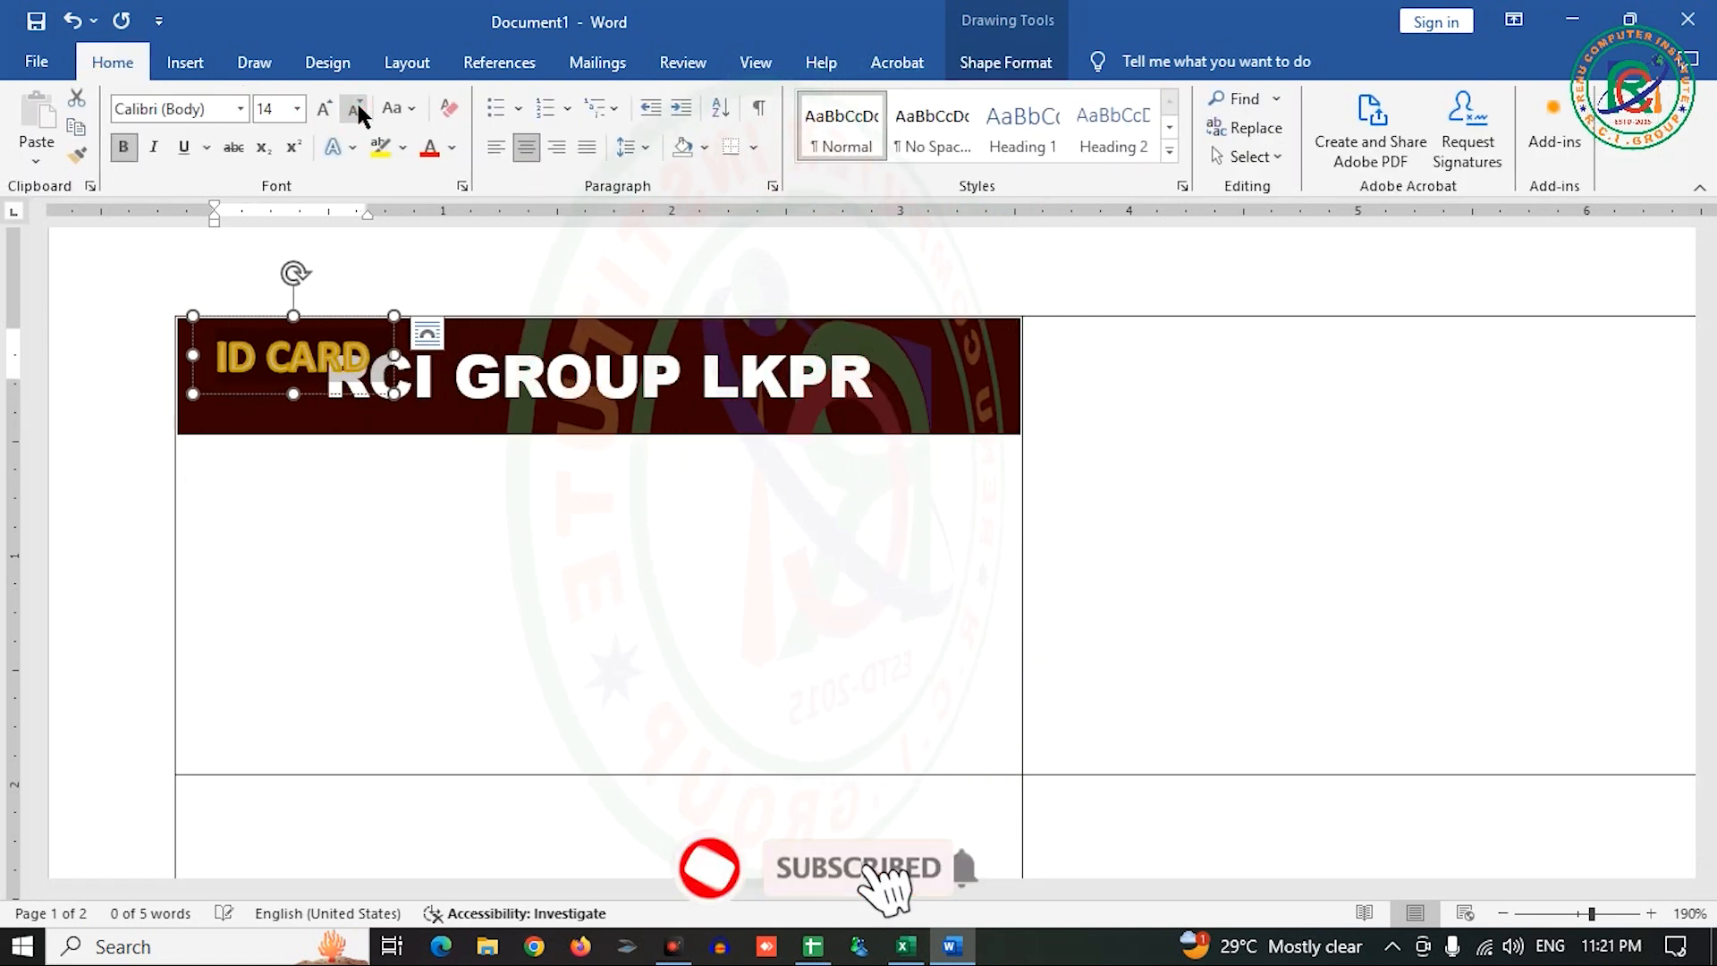
pyautogui.moveTo(343, 320); pyautogui.dragTo(534, 436)
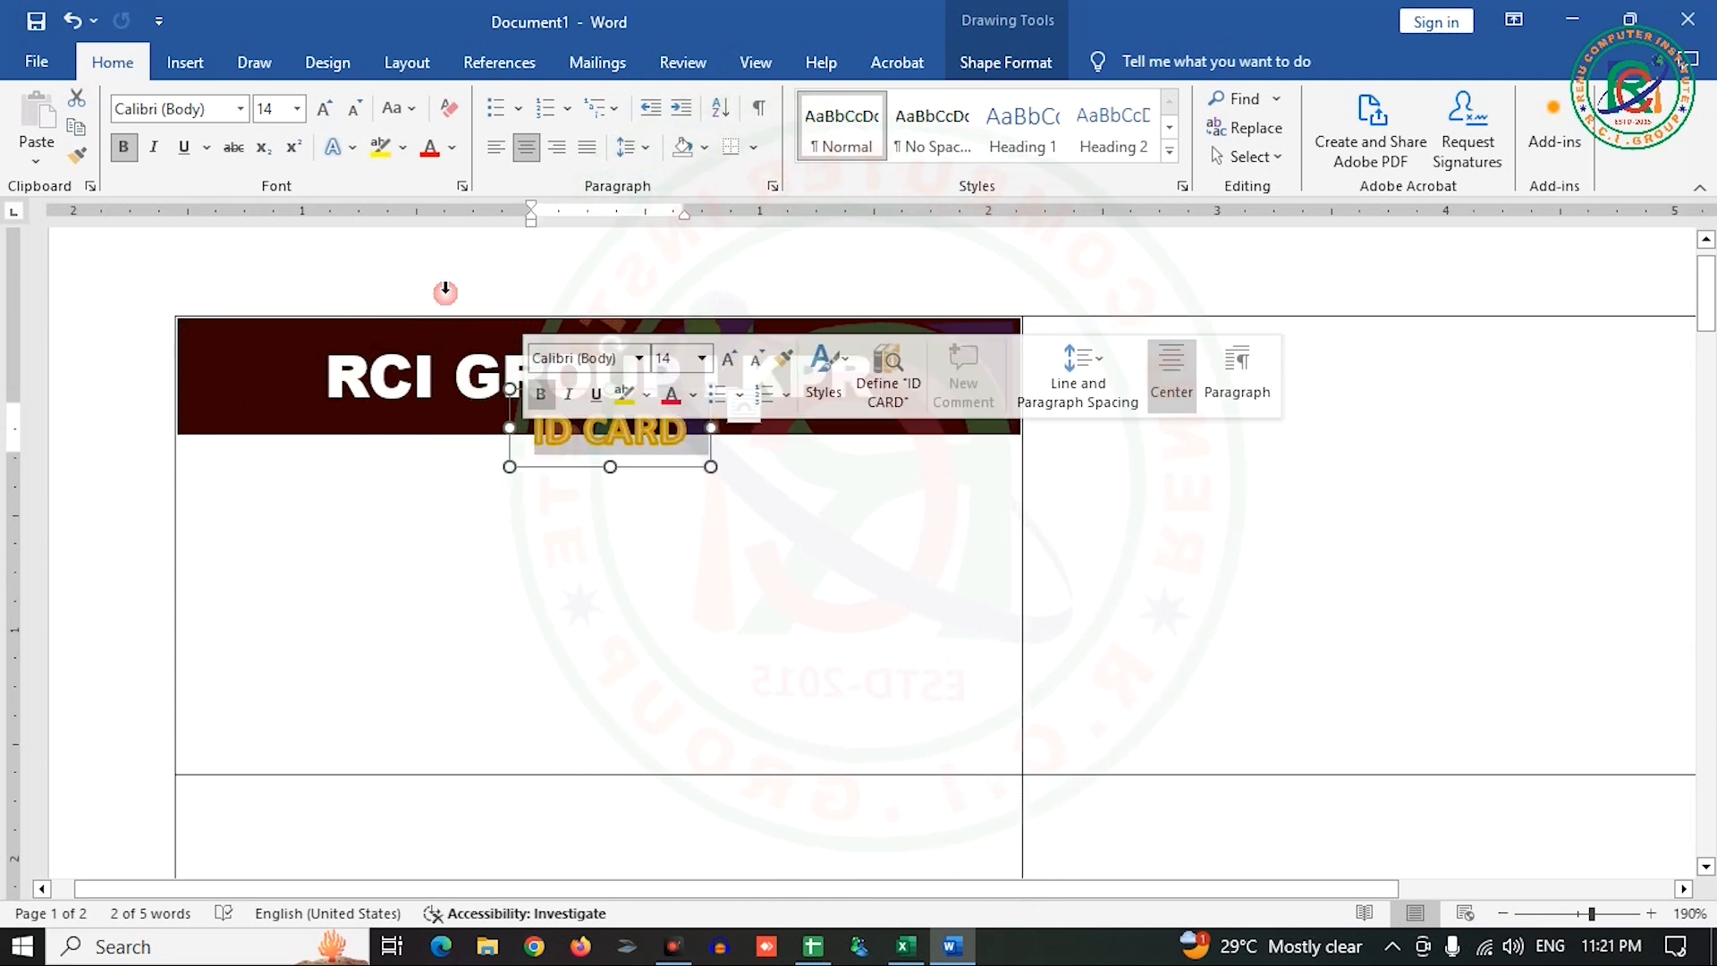
pyautogui.click(322, 114)
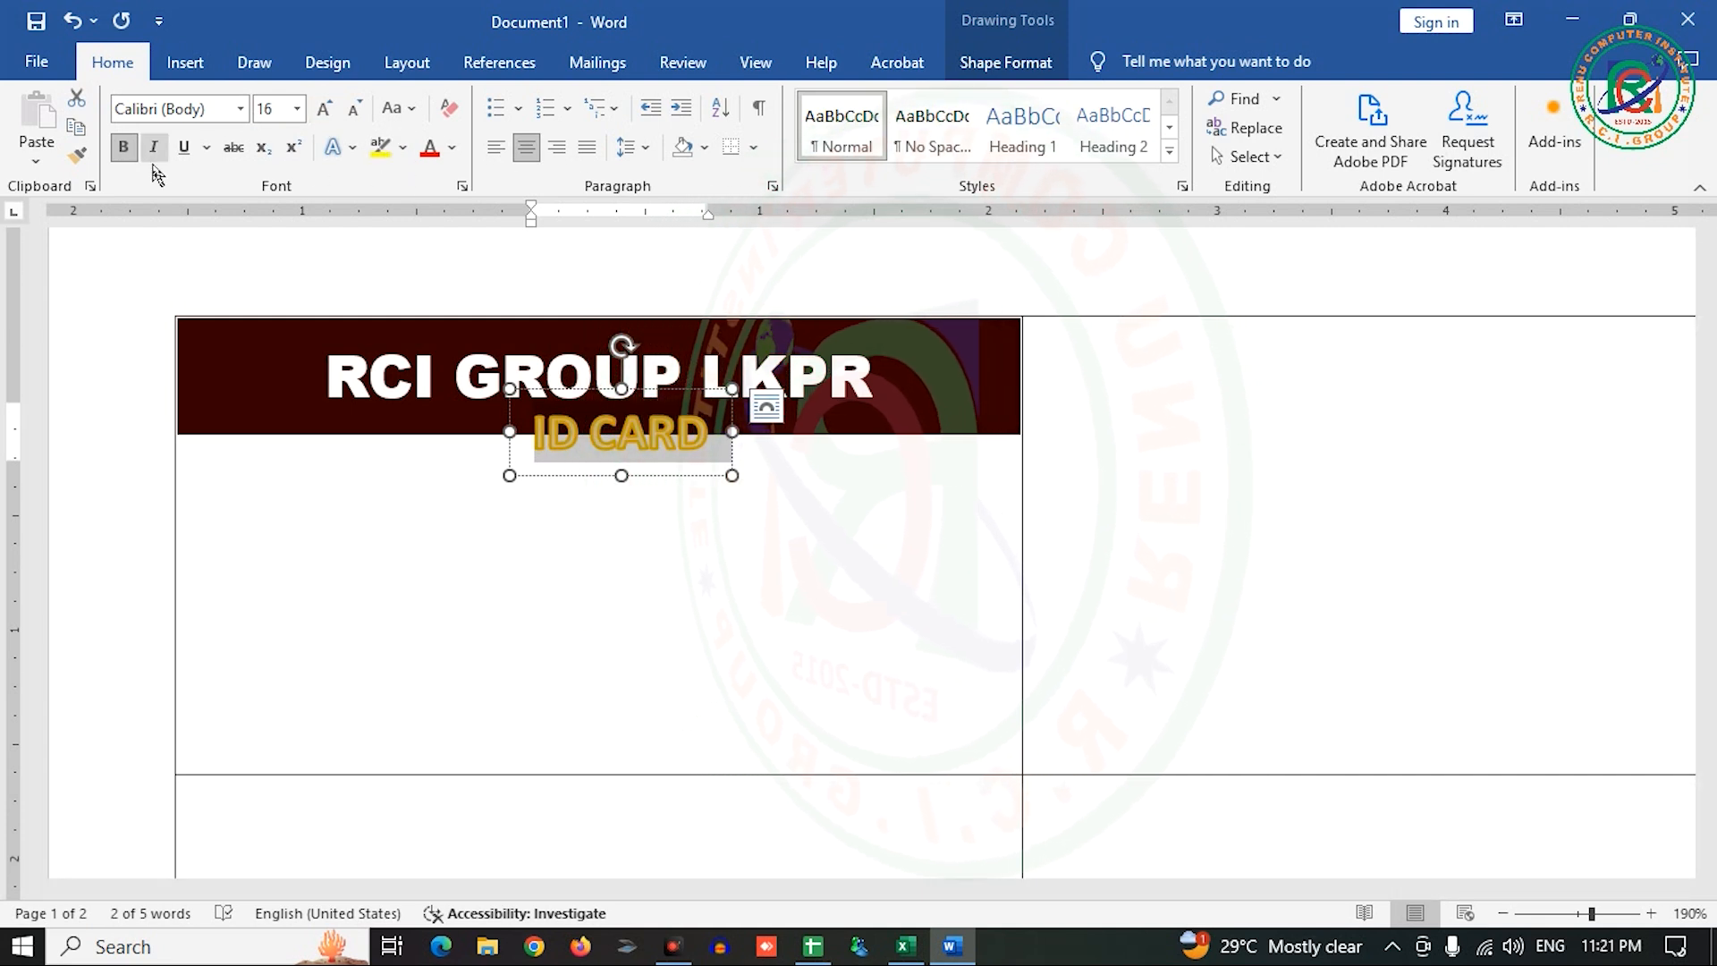
# - Colour the ID CARD WordArt text yellow and remove its text outline
pyautogui.click(453, 148)
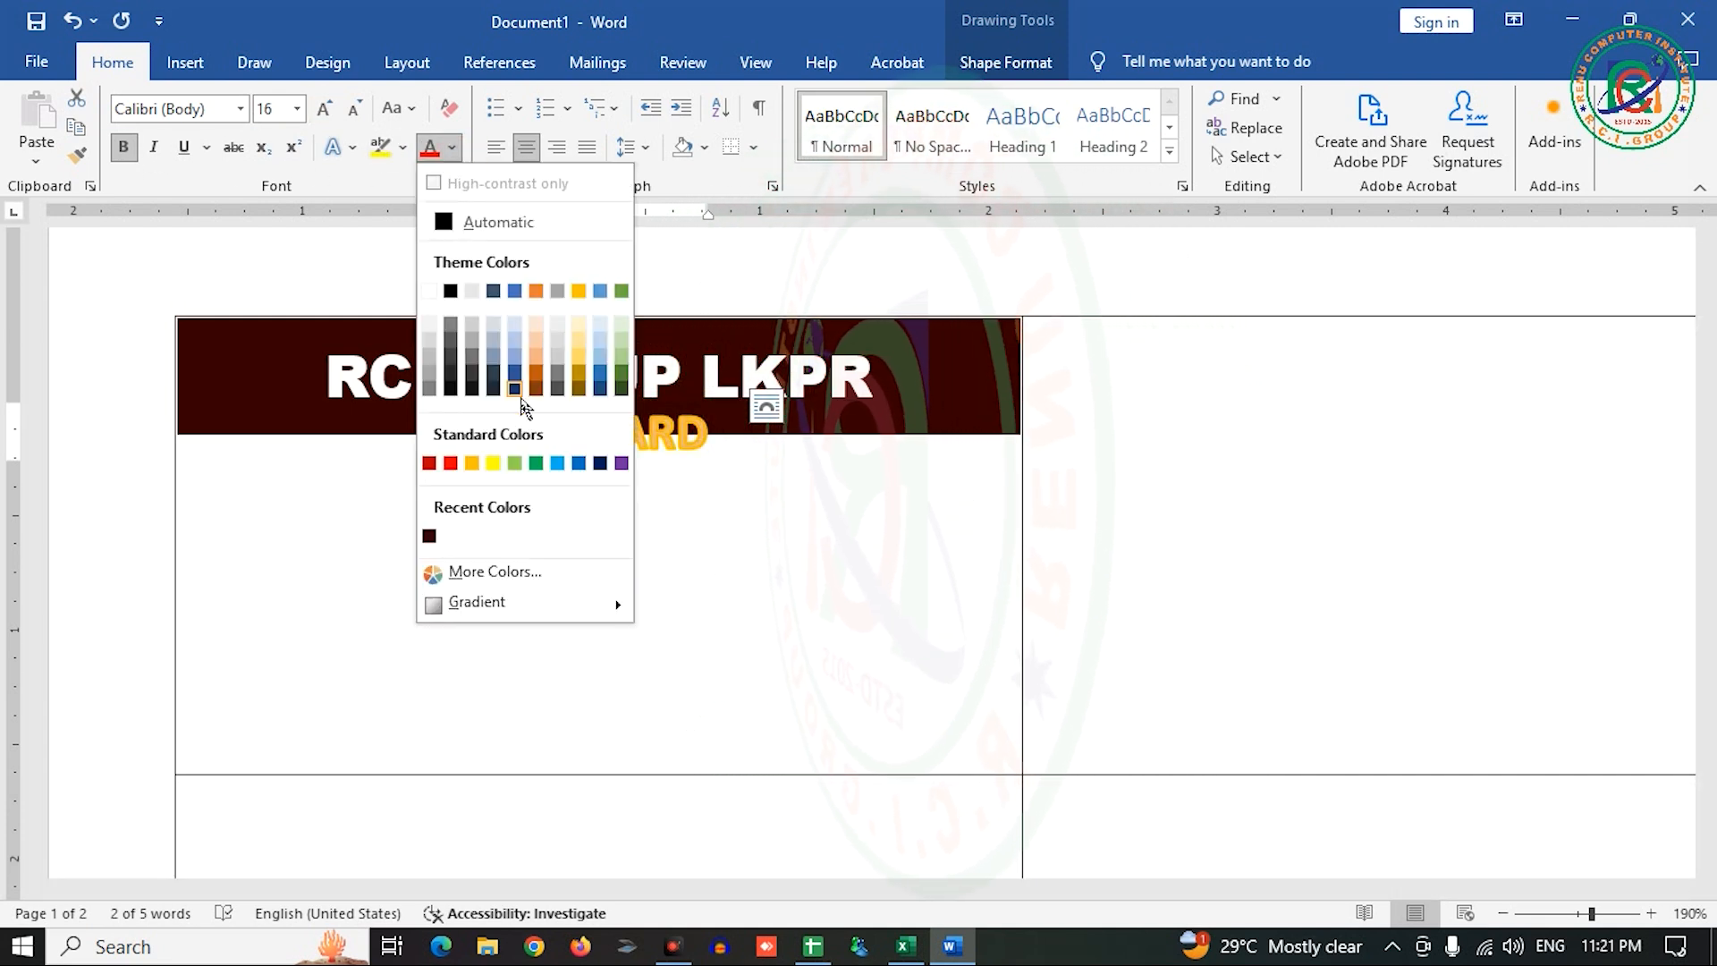
pyautogui.click(453, 465)
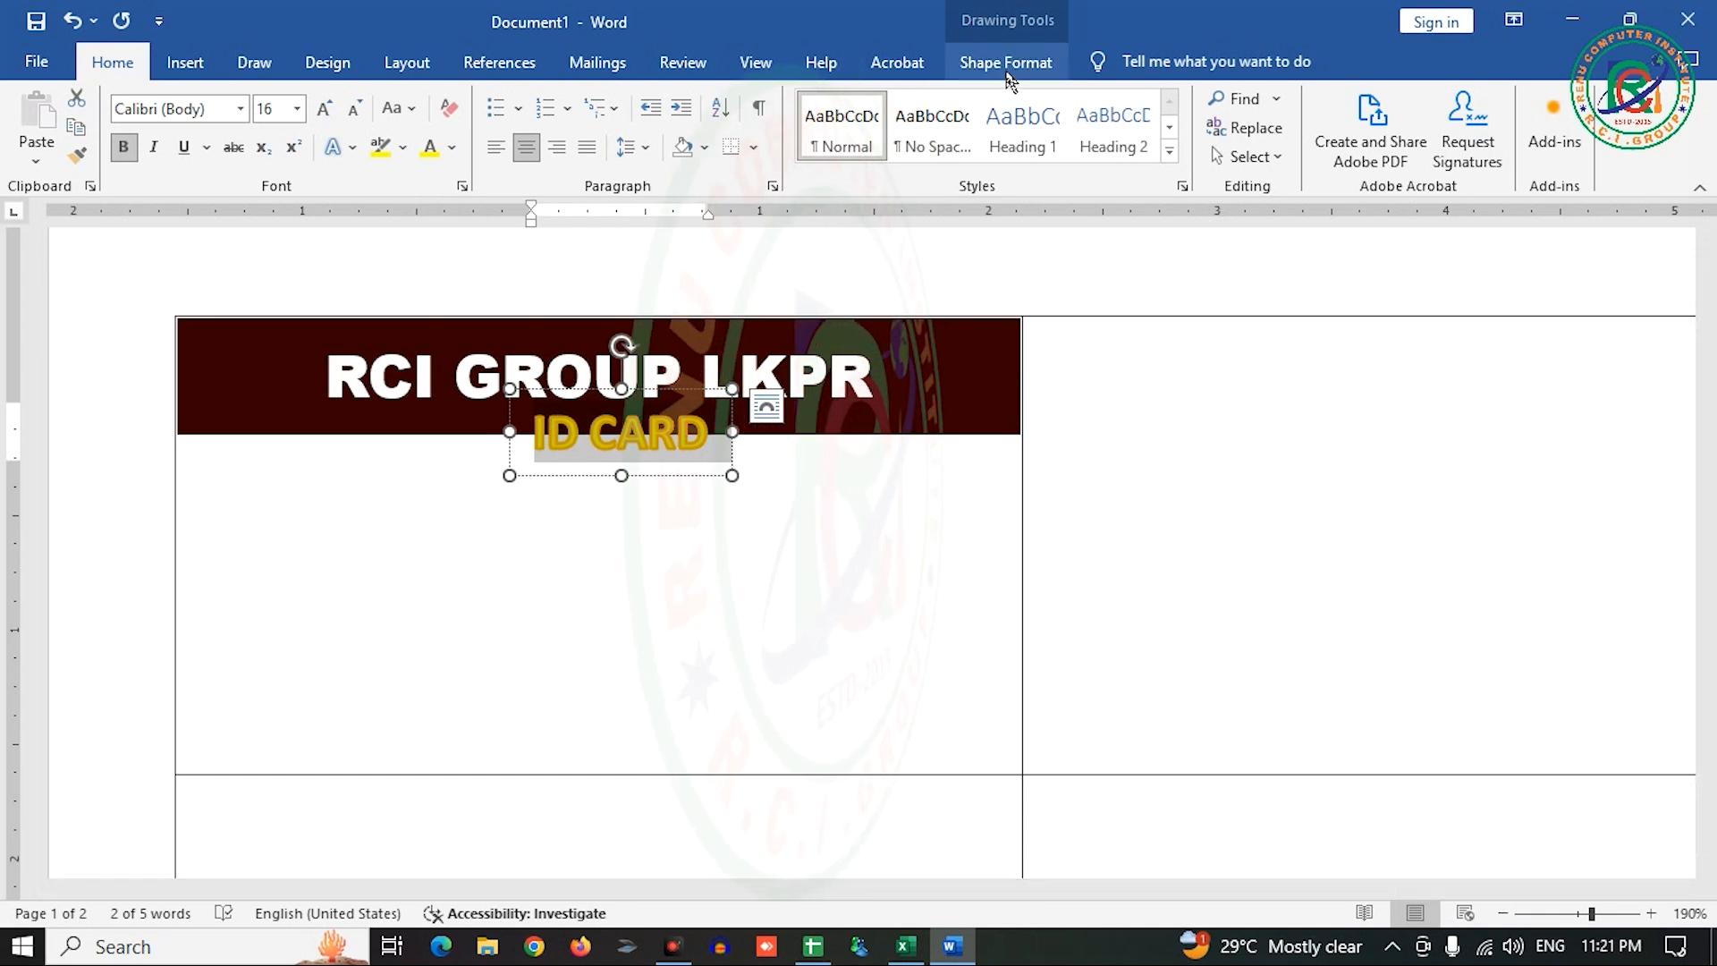
pyautogui.click(1006, 65)
pyautogui.click(928, 127)
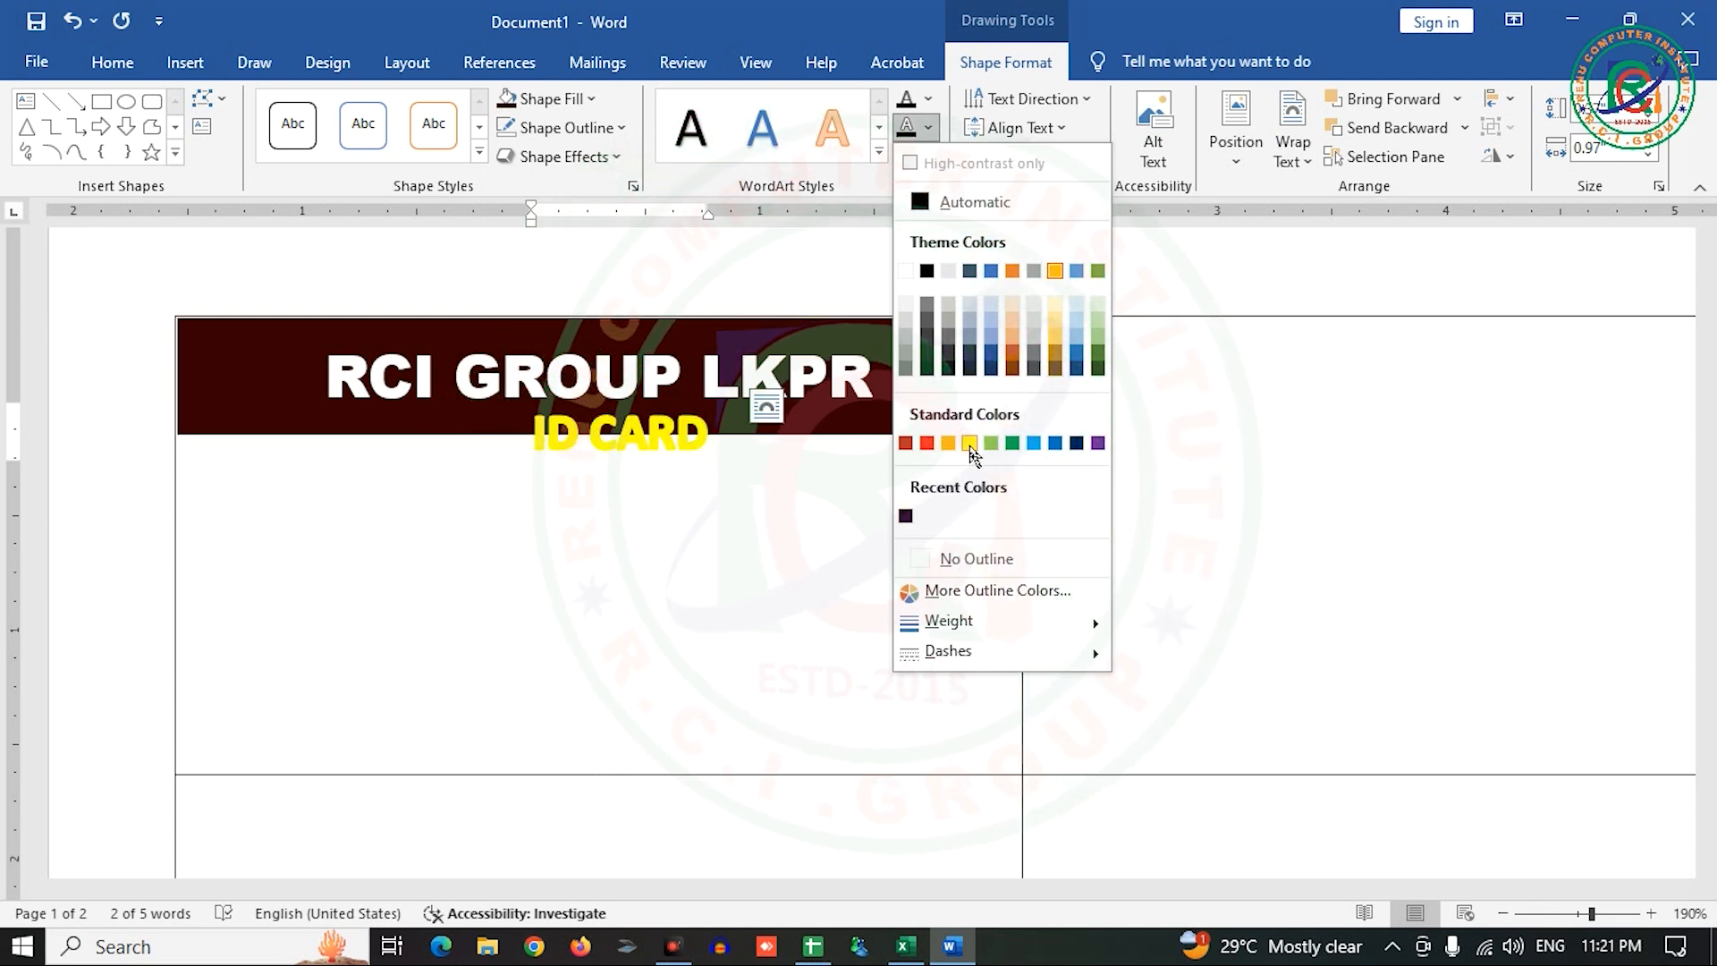
pyautogui.click(973, 560)
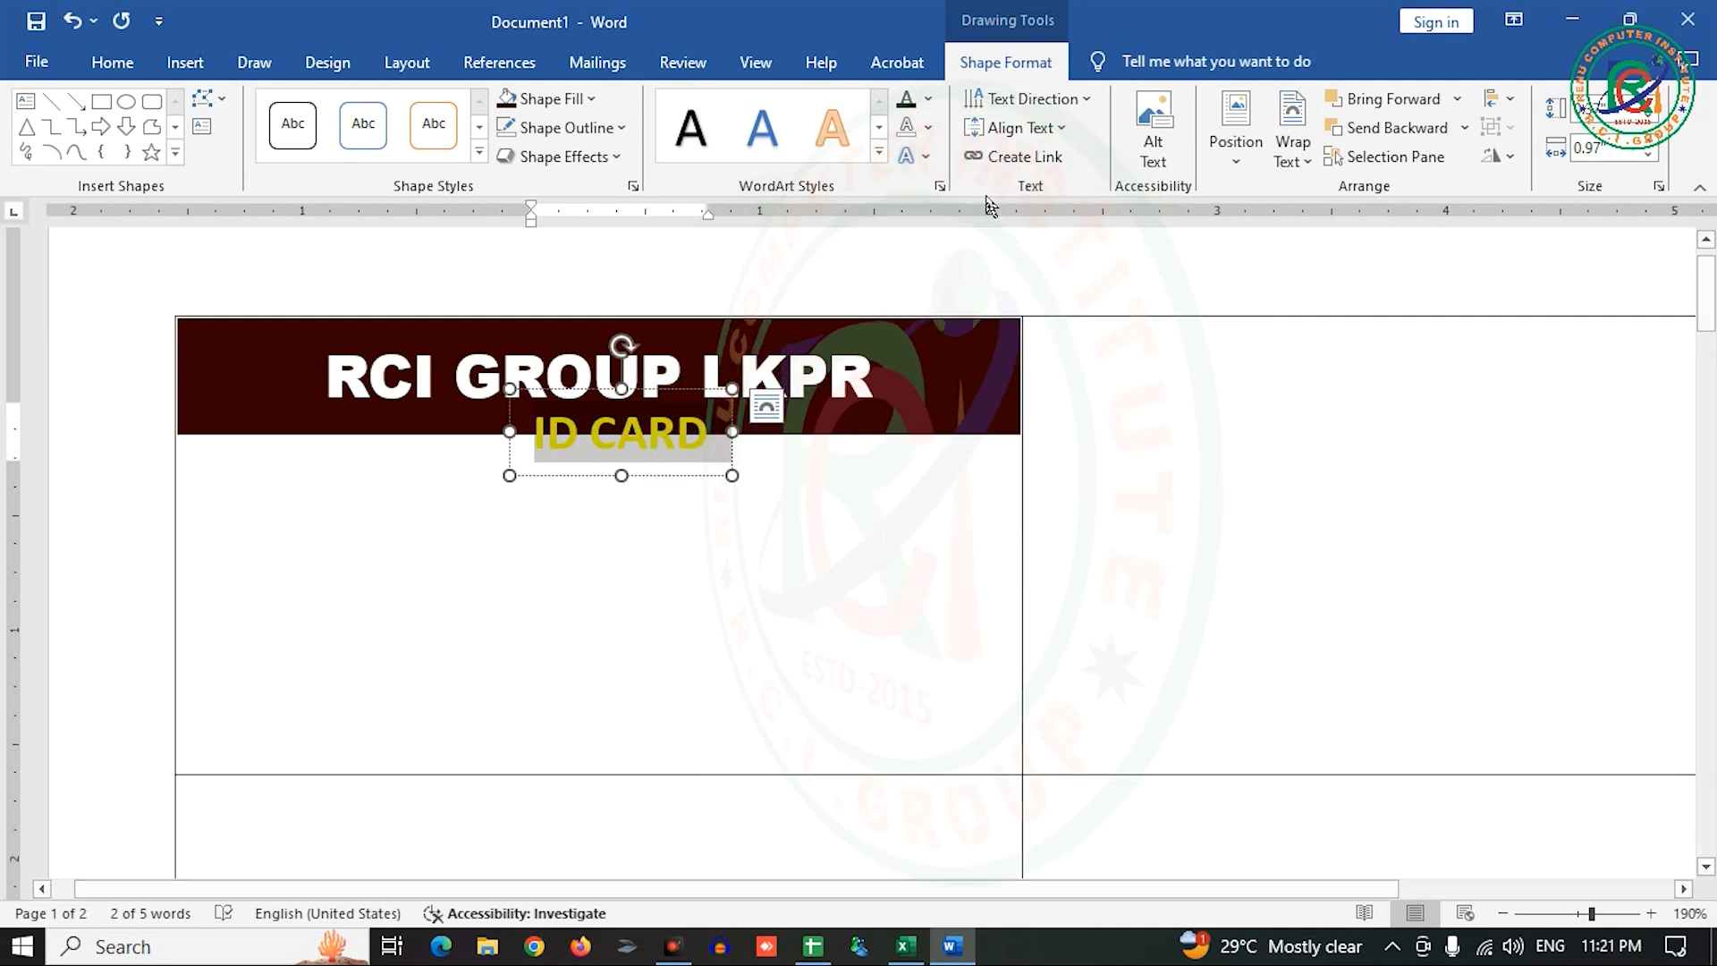
pyautogui.click(898, 498)
# - Delete the ID CARD WordArt
pyautogui.click(660, 440)
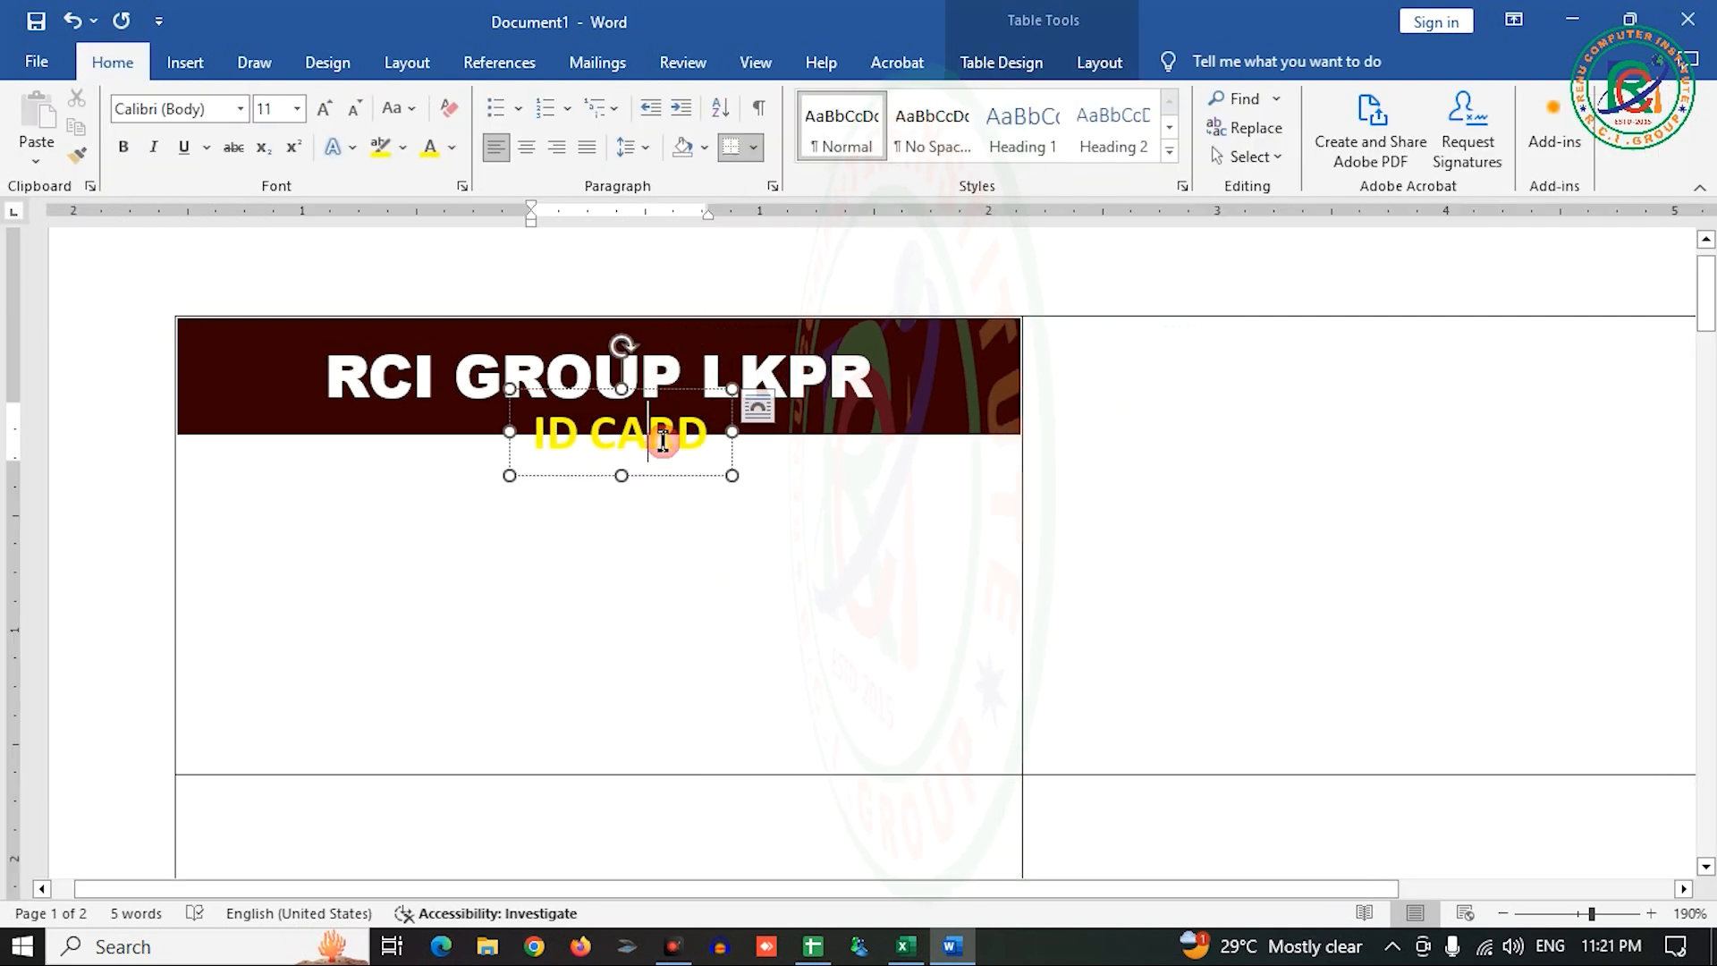
pyautogui.click(696, 394)
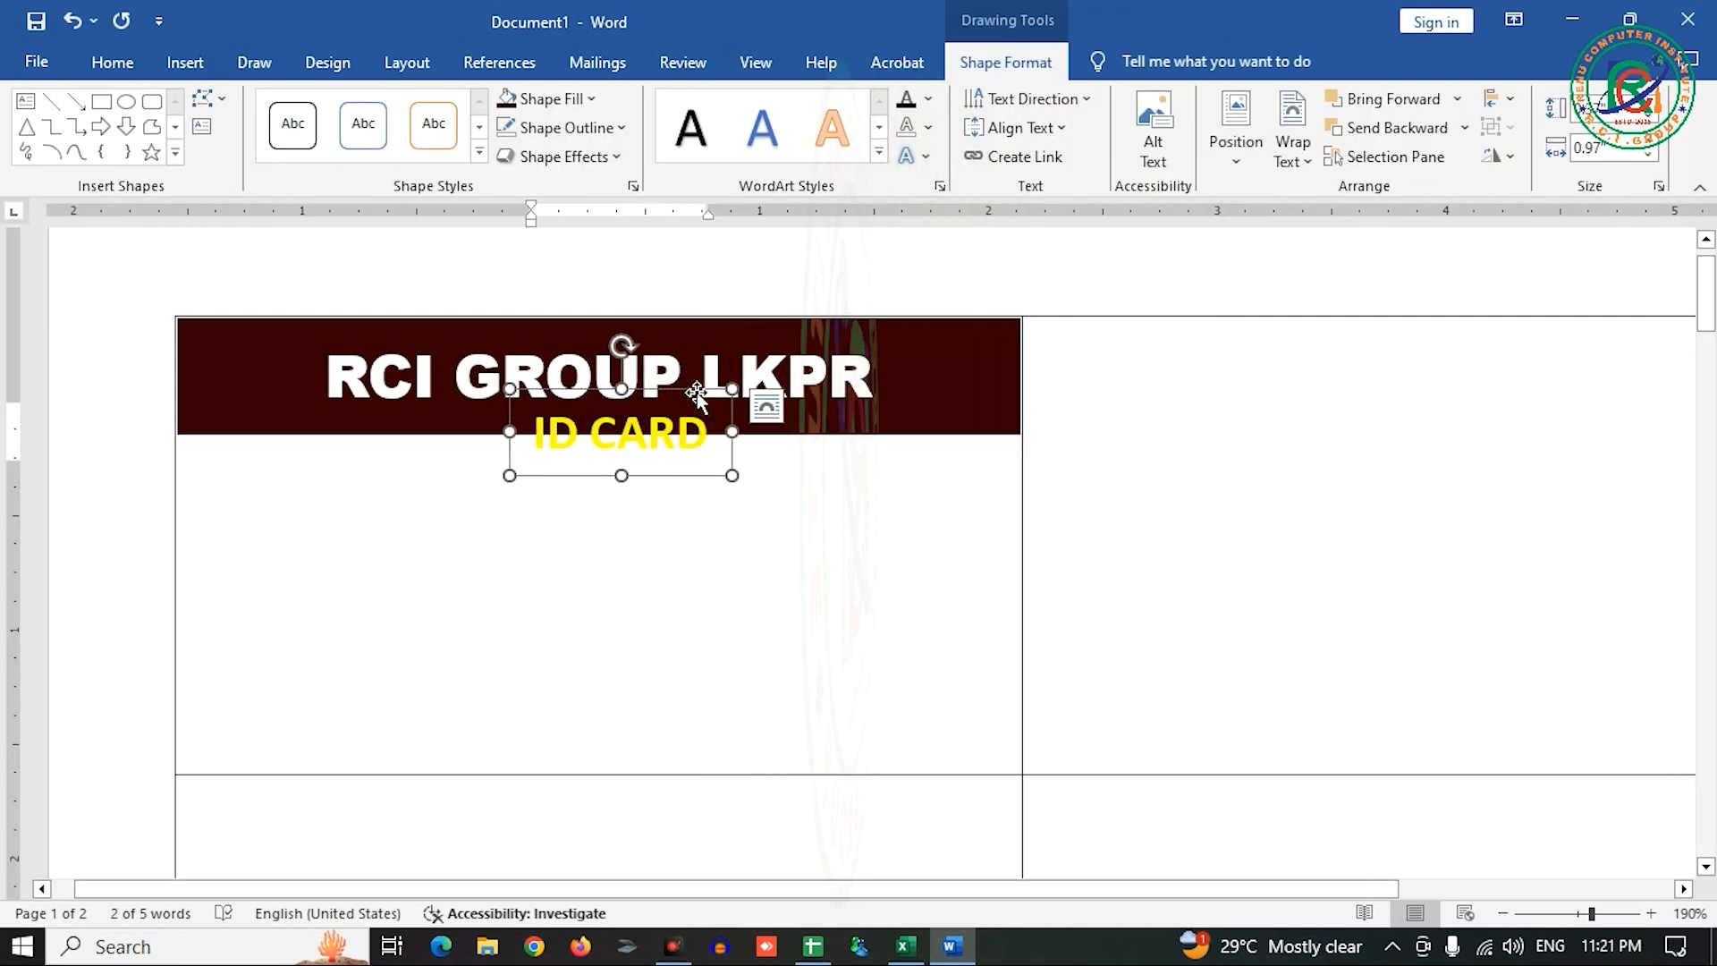
pyautogui.press('Delete')
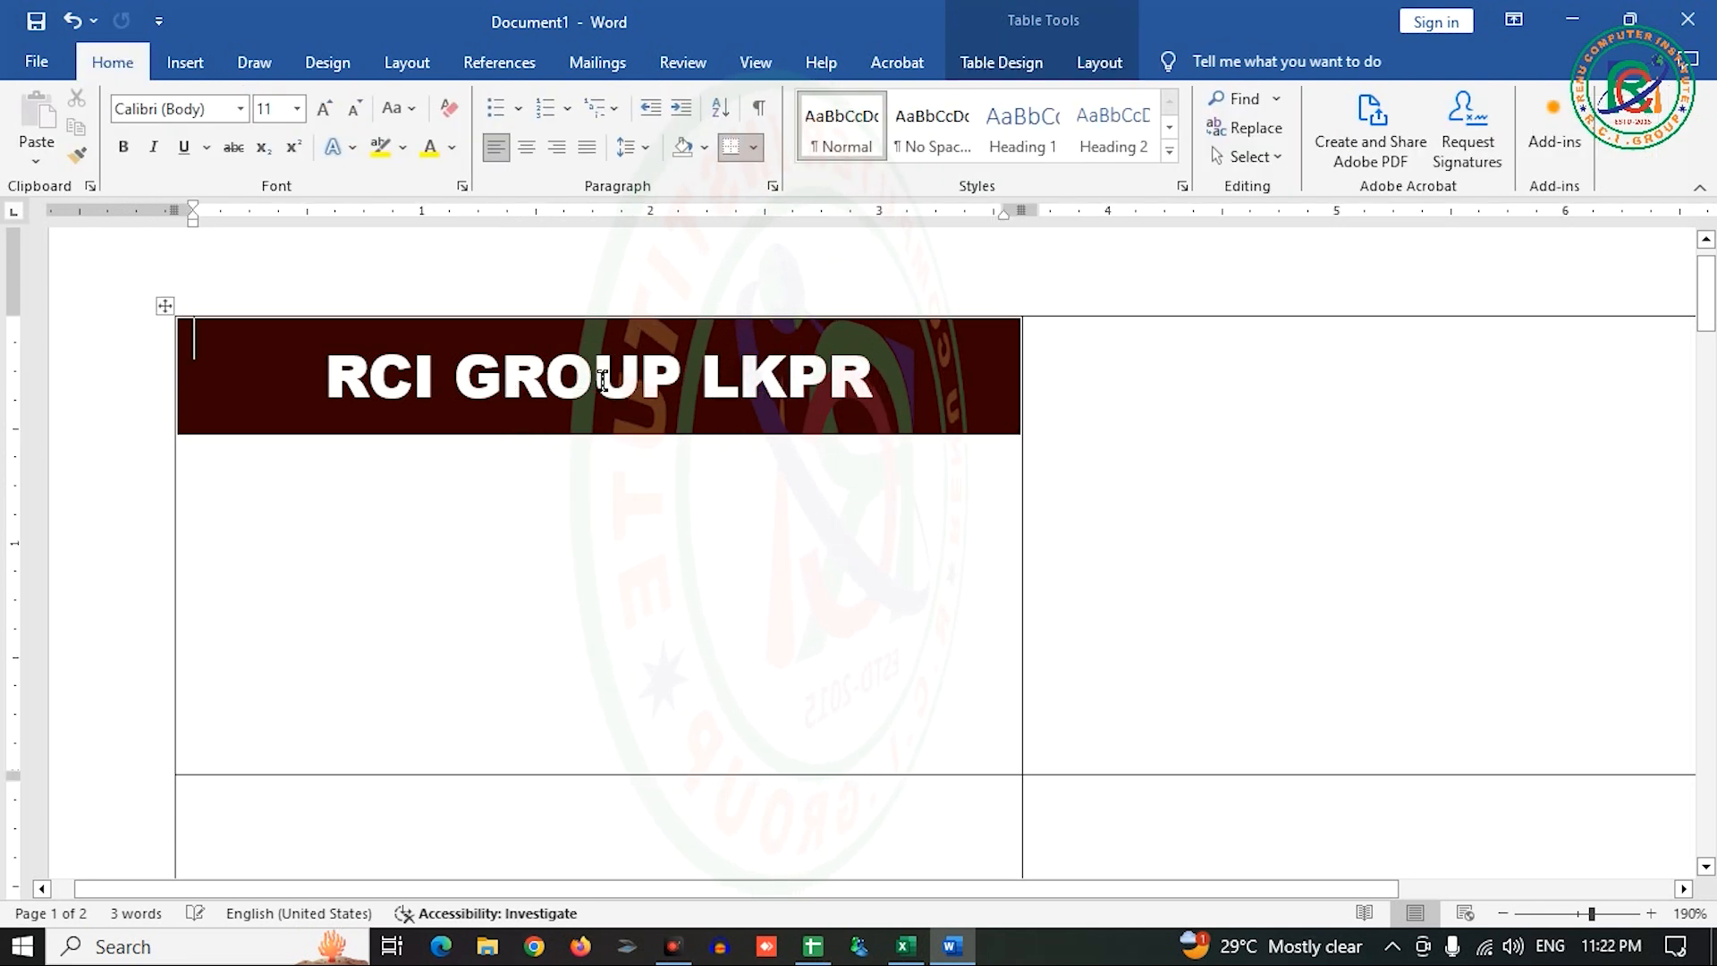
# - Draw a rounded rectangle about 0.98 inches wide, centred below the header text and overlapping the header's lower edge
pyautogui.click(185, 62)
pyautogui.click(313, 134)
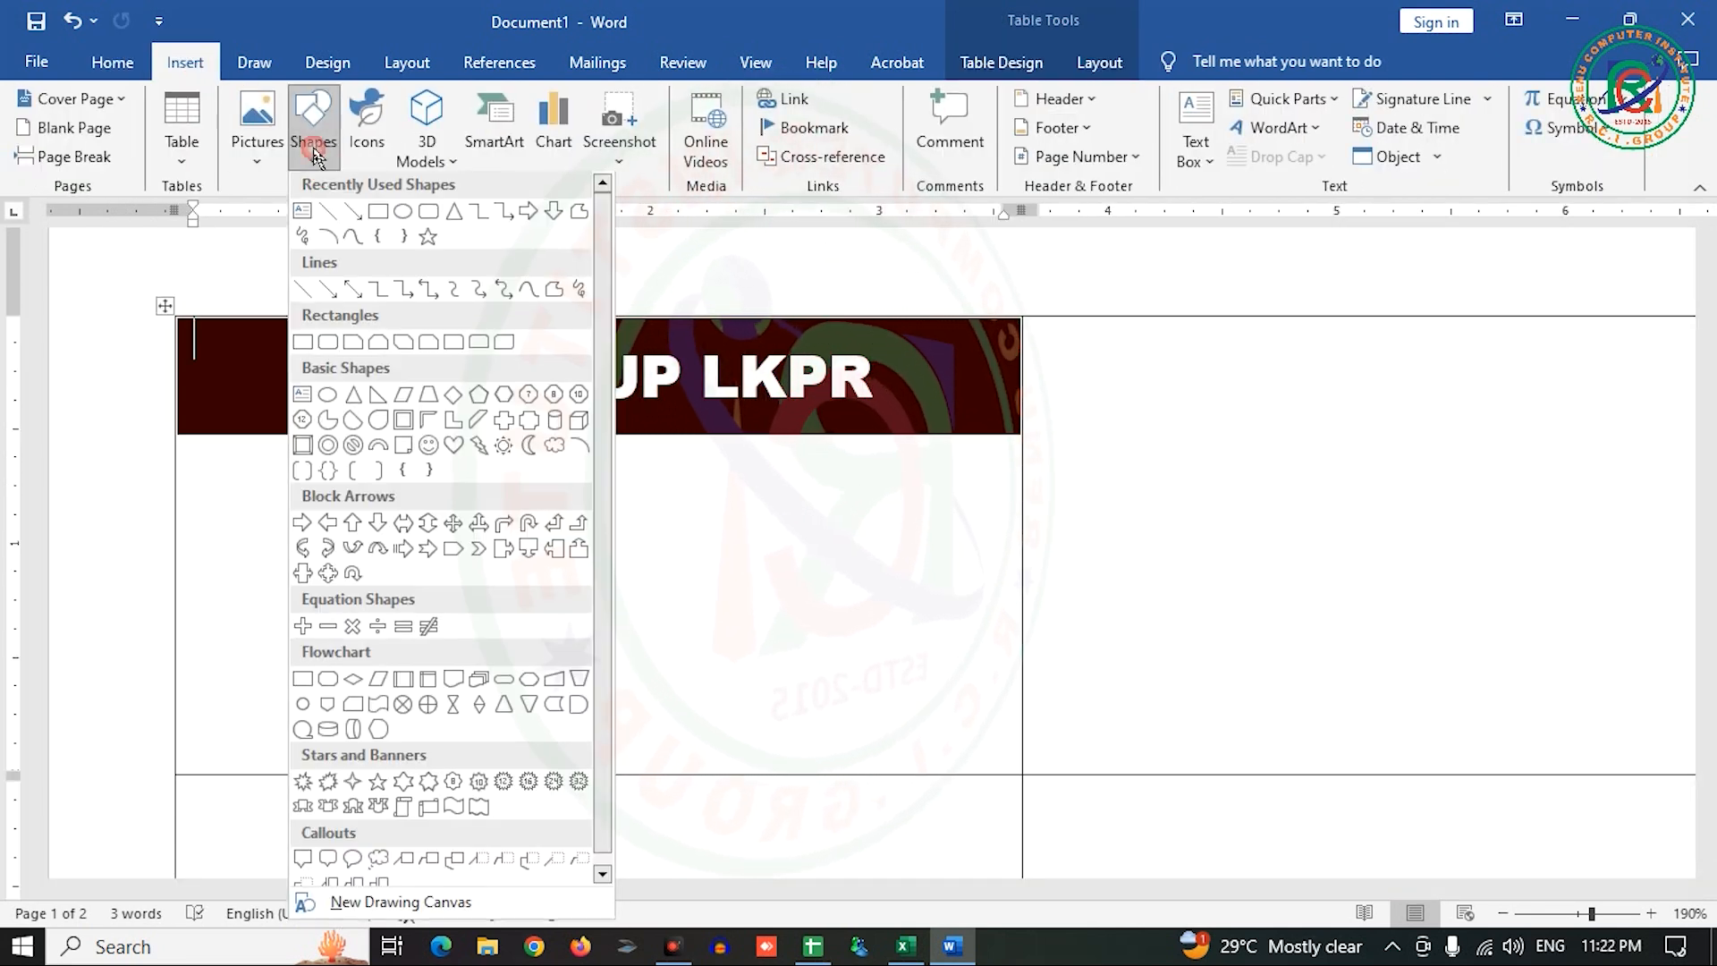
pyautogui.click(430, 216)
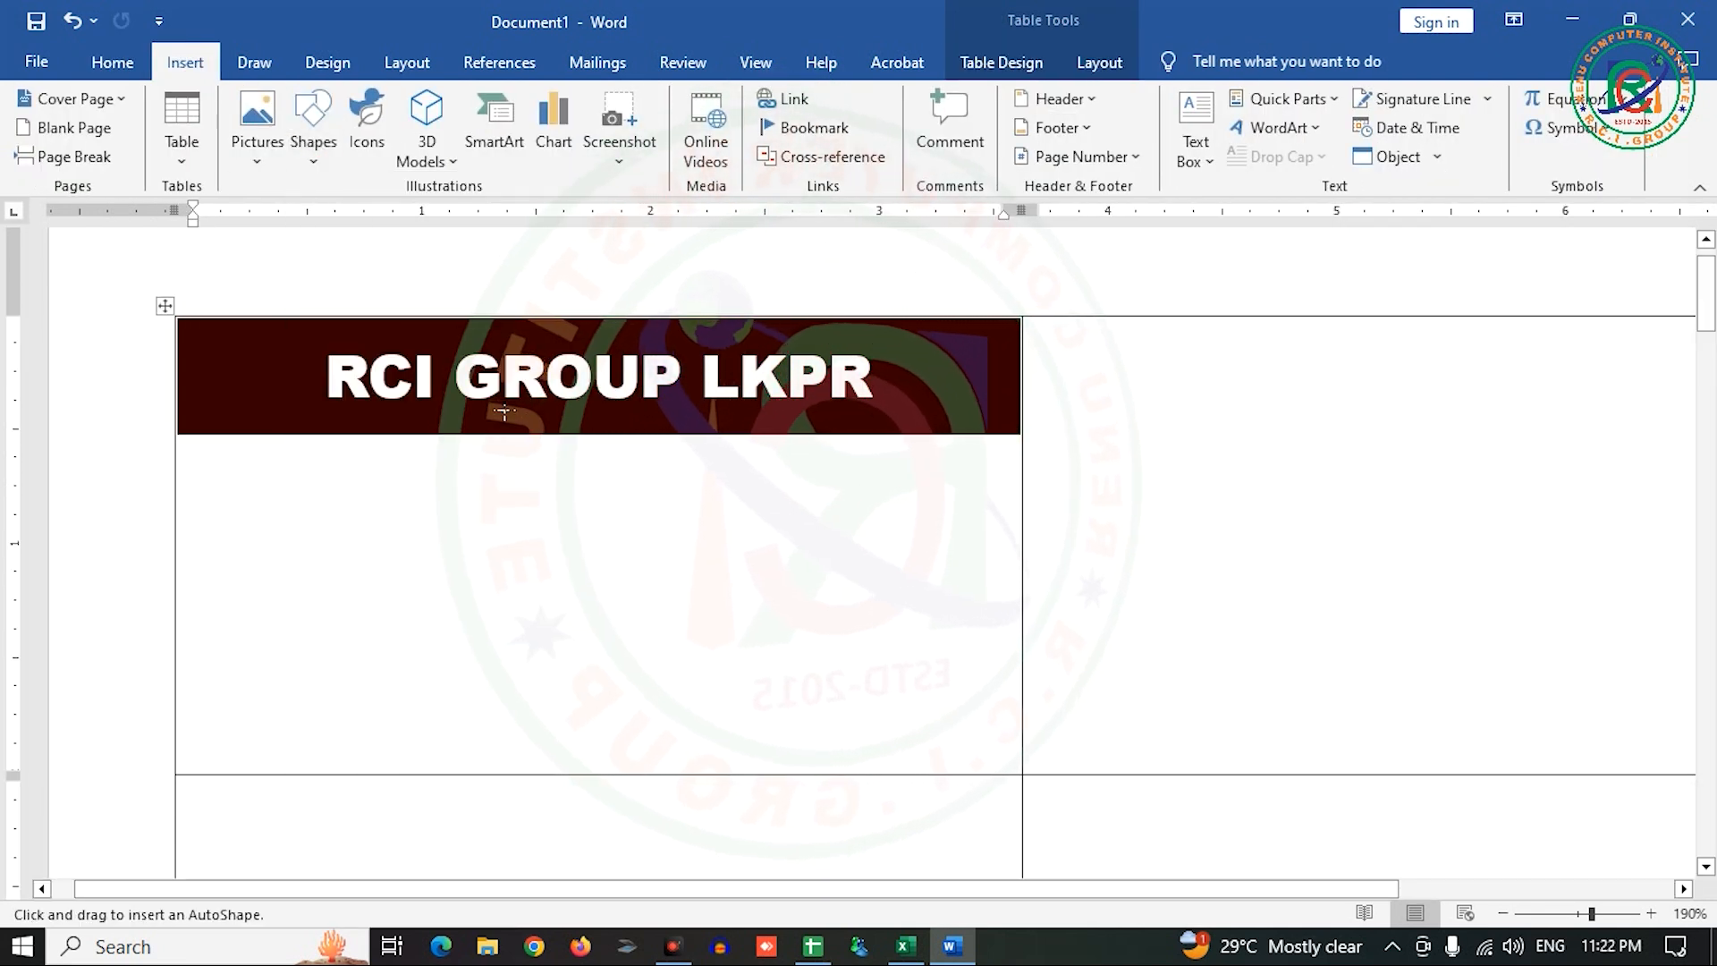
pyautogui.moveTo(488, 411); pyautogui.dragTo(712, 486)
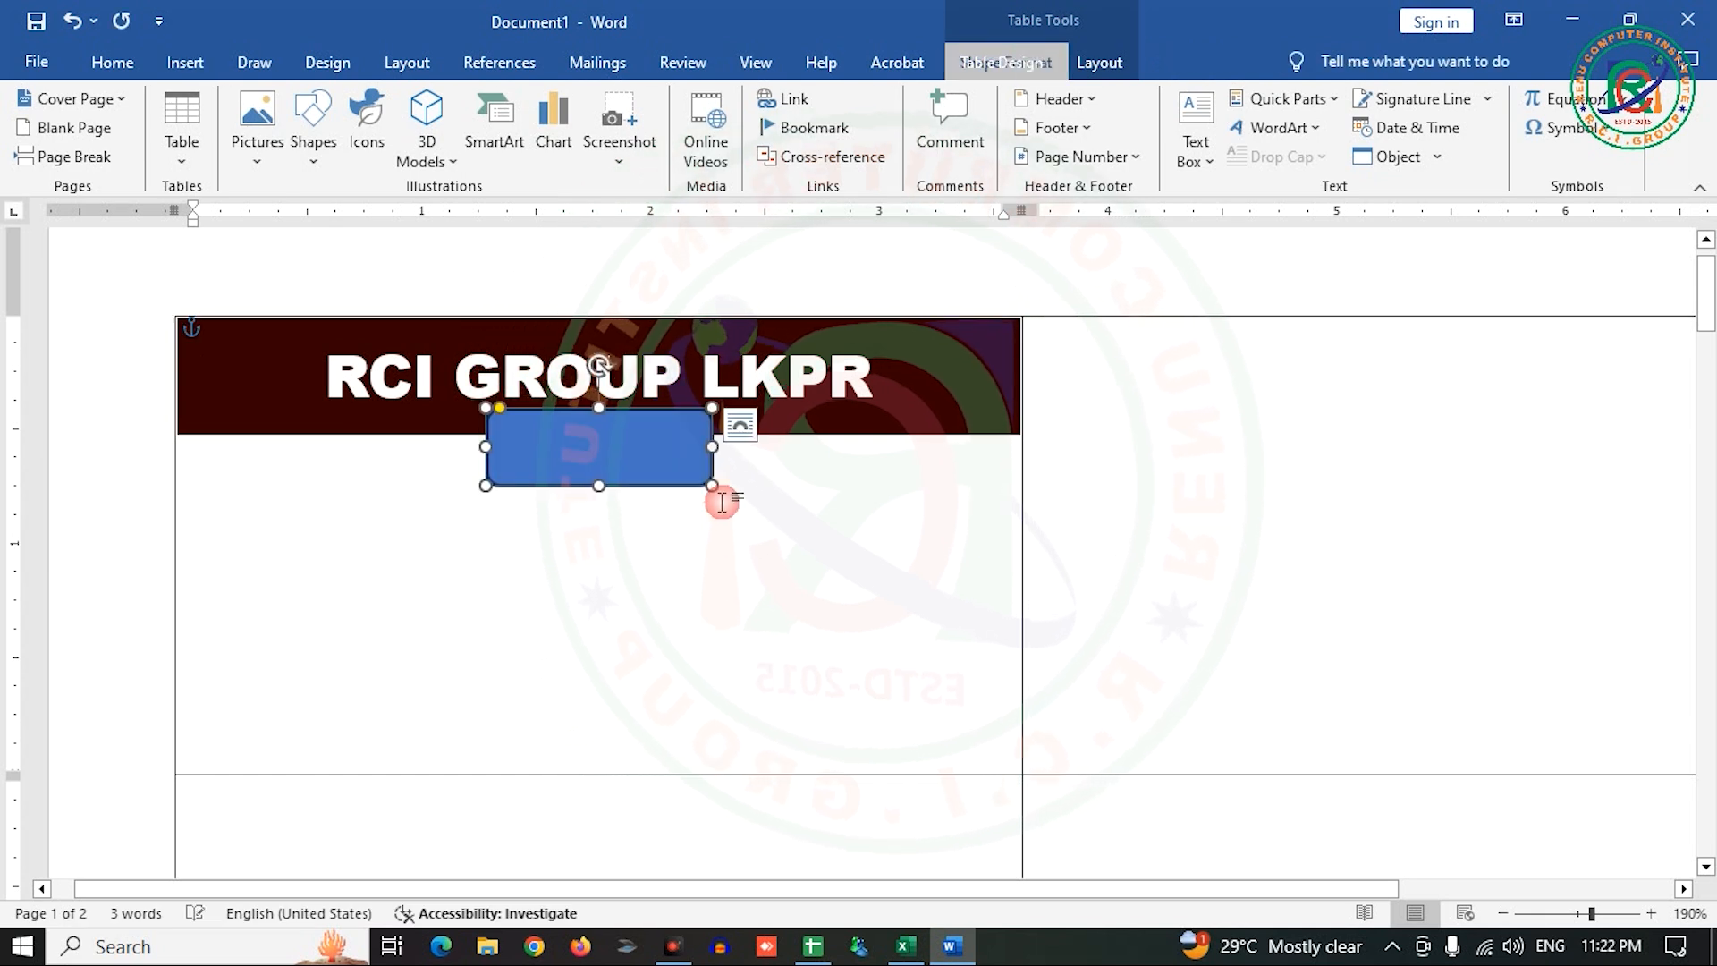
# - Add the text "ID CARD" inside the rounded rectangle
pyautogui.rightClick(636, 453)
pyautogui.click(715, 563)
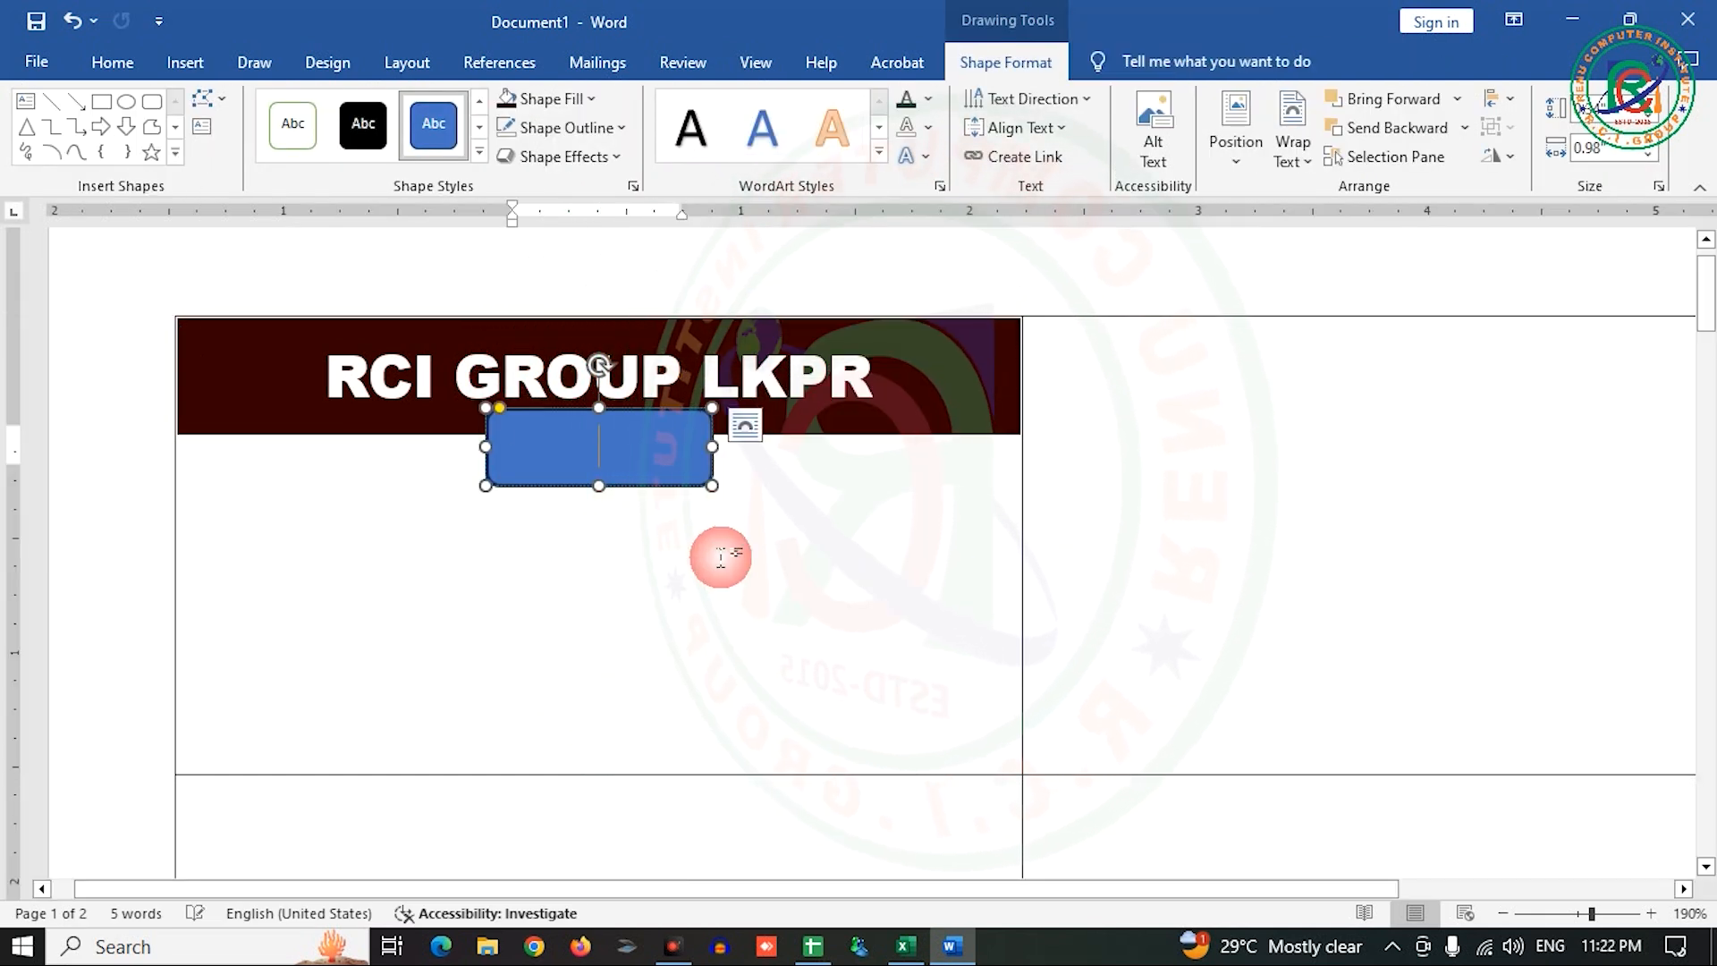
pyautogui.write('ID CARD')
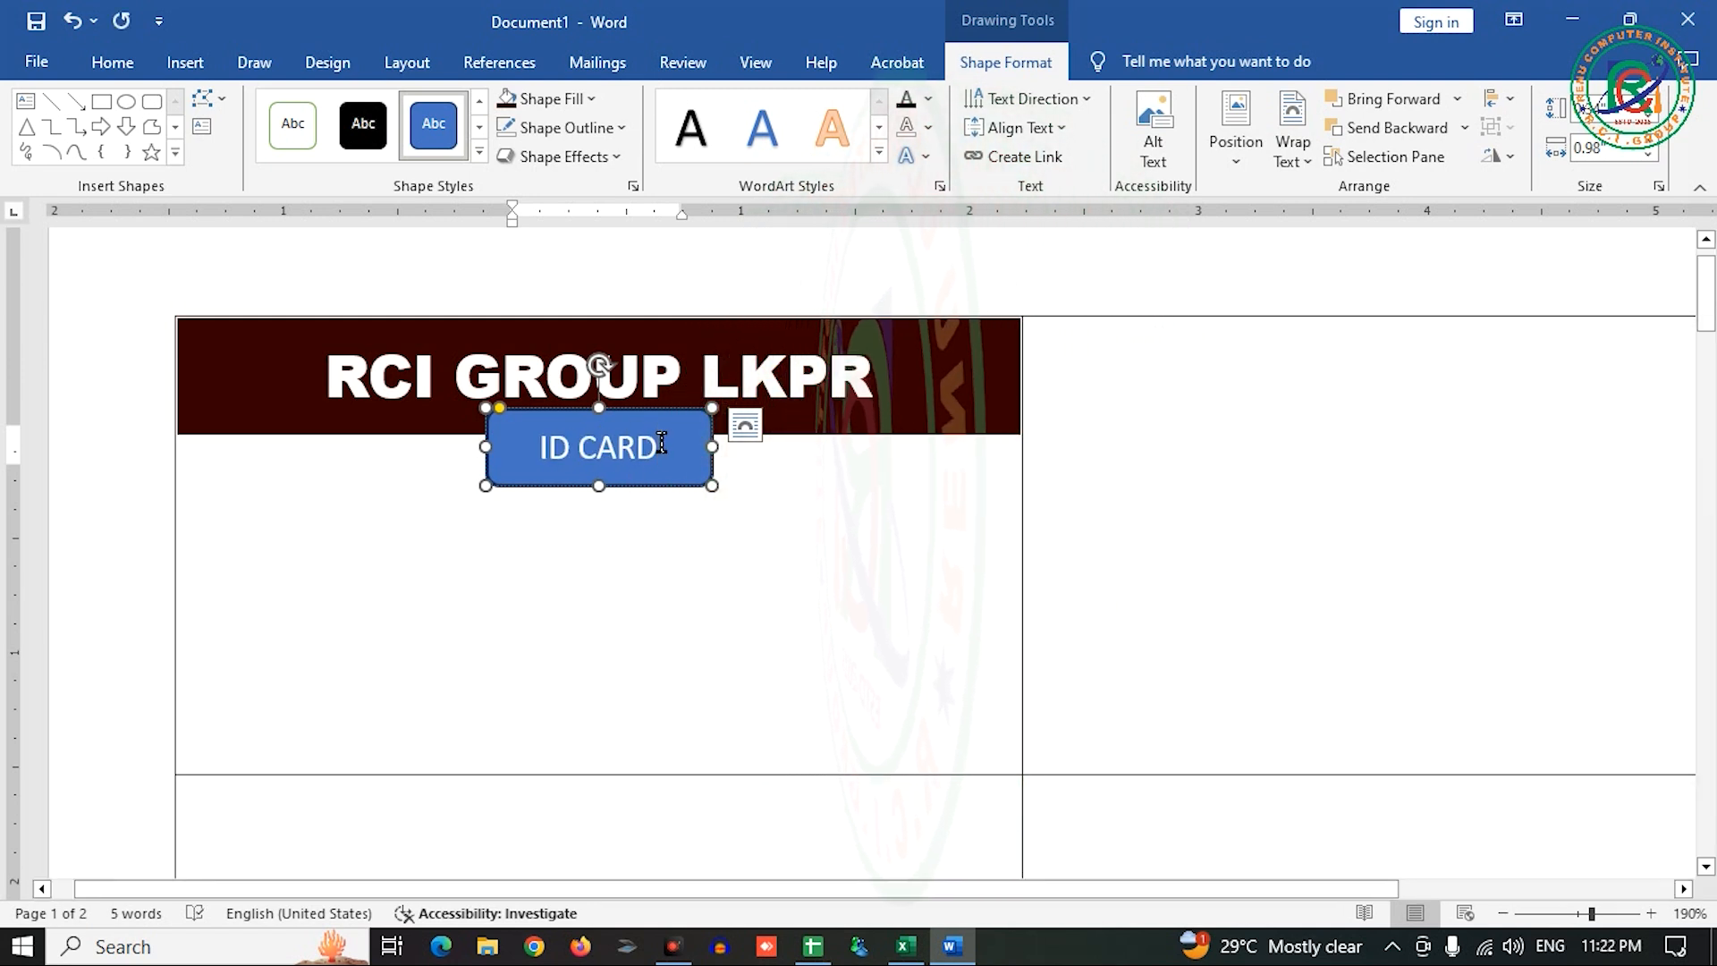
# - Format the rounded rectangle's text in bold at 13 pt
pyautogui.moveTo(662, 443); pyautogui.dragTo(539, 445)
pyautogui.click(111, 63)
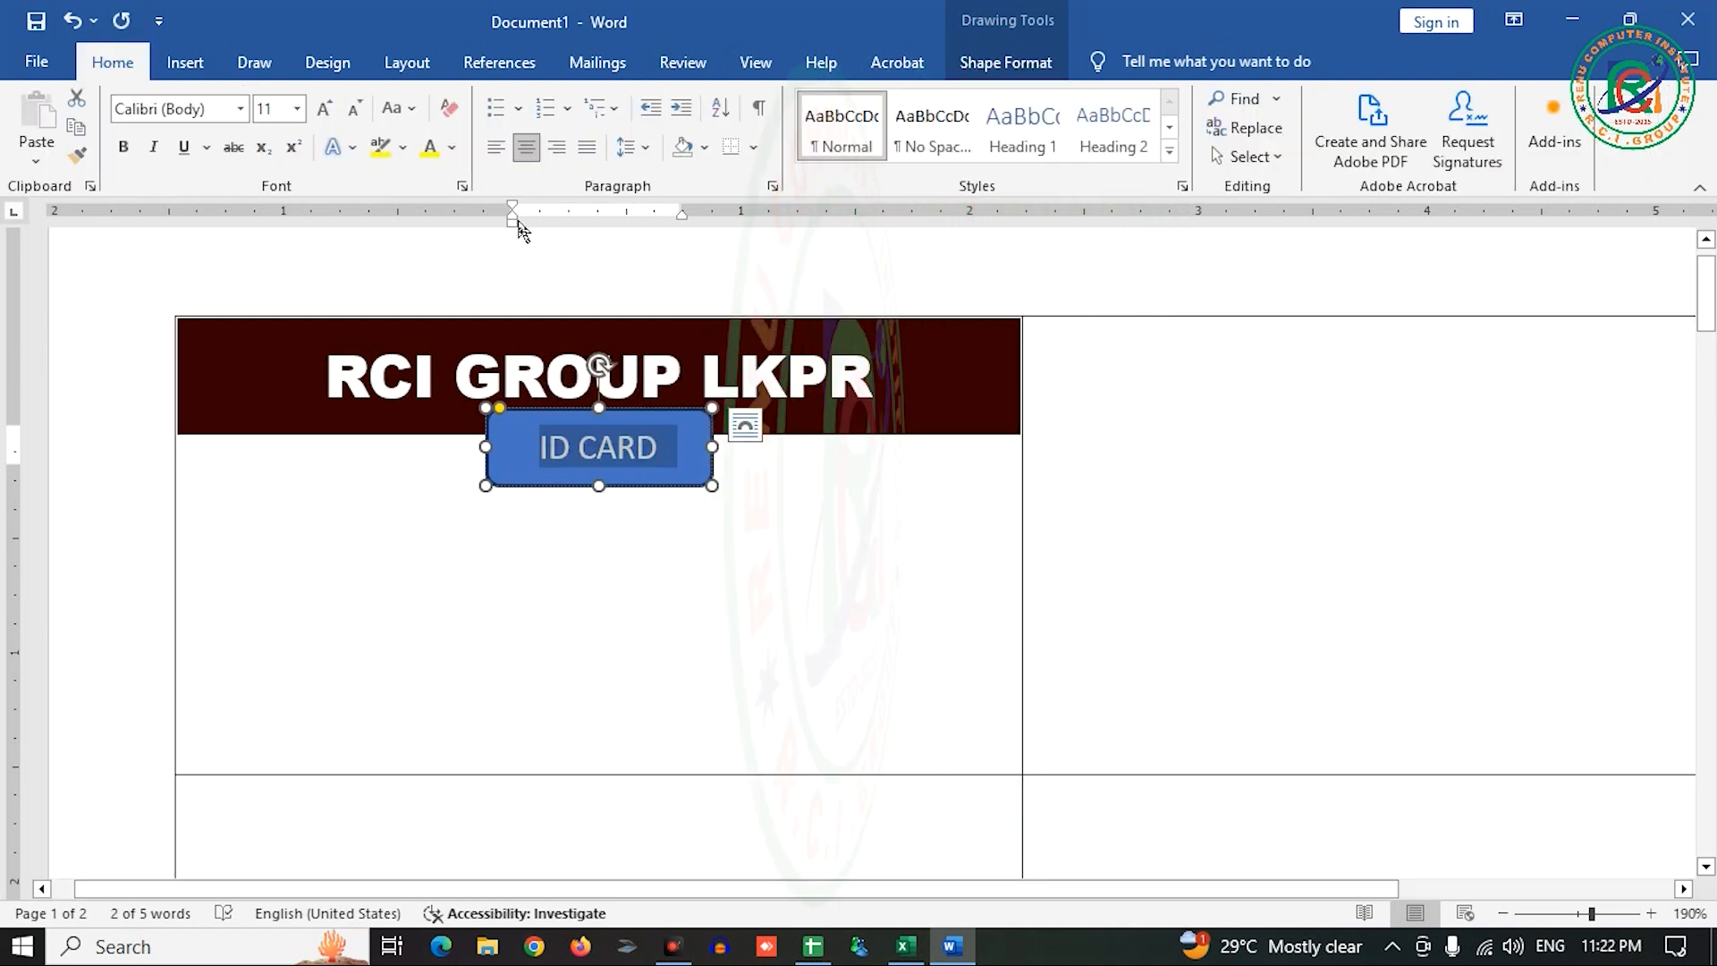
pyautogui.click(326, 108)
pyautogui.click(326, 108)
pyautogui.click(326, 108)
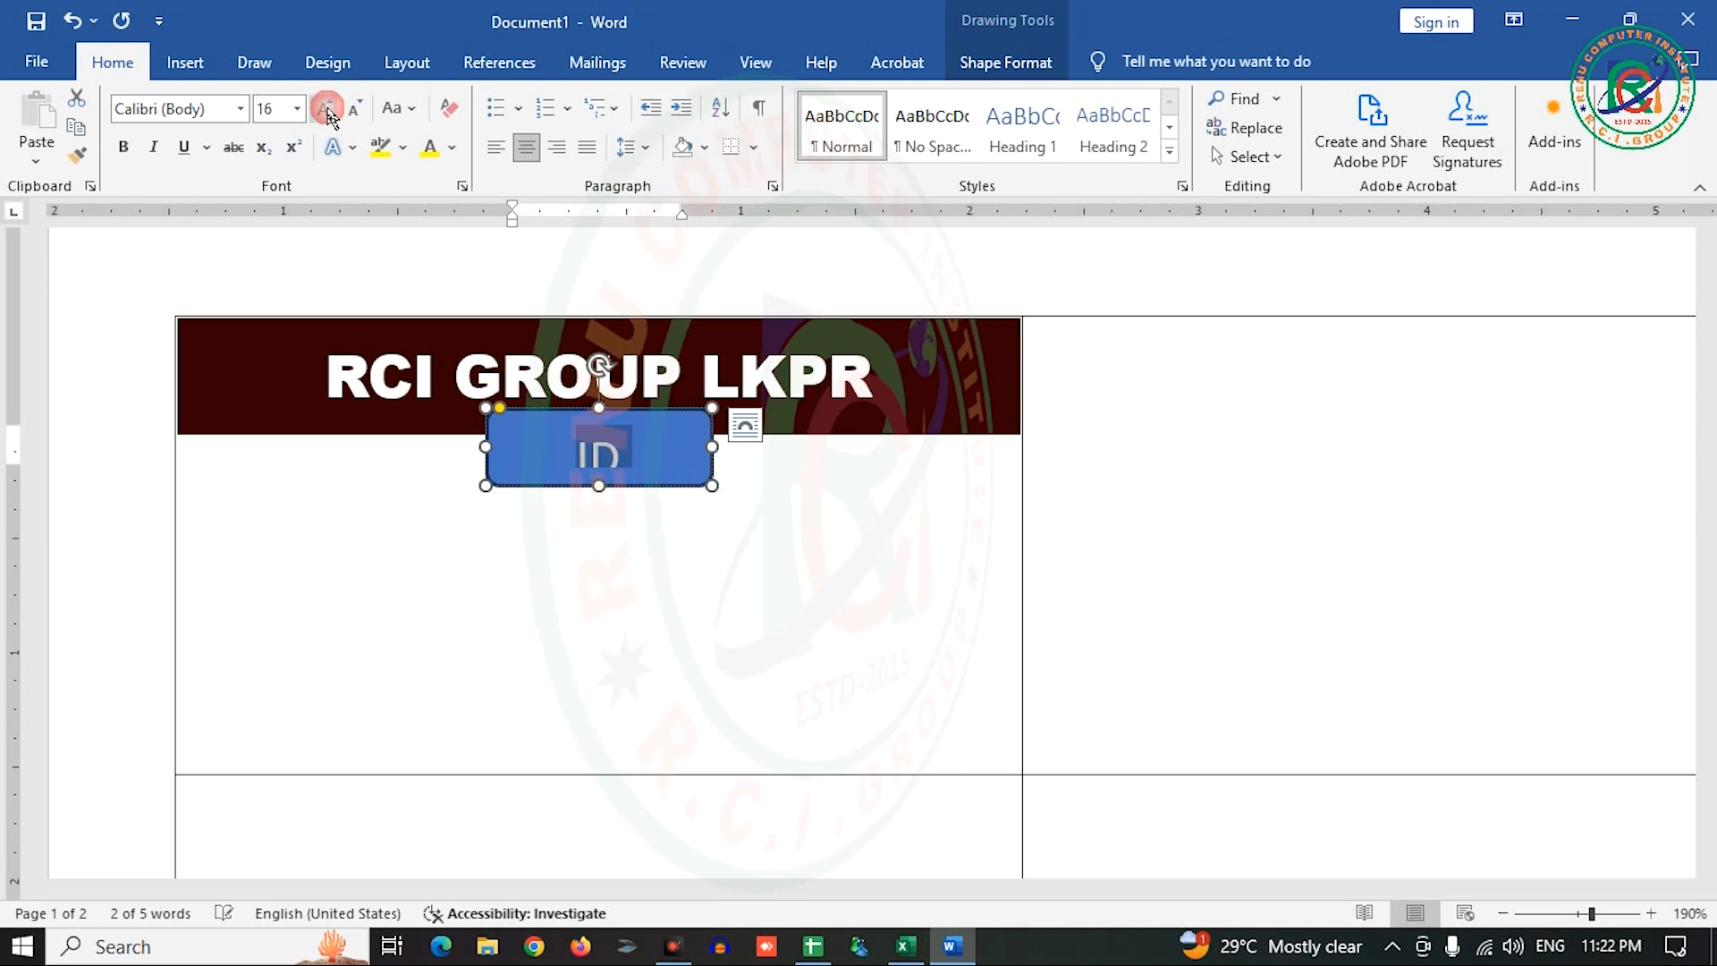
pyautogui.click(355, 109)
pyautogui.hotkey('ctrl', 'b')
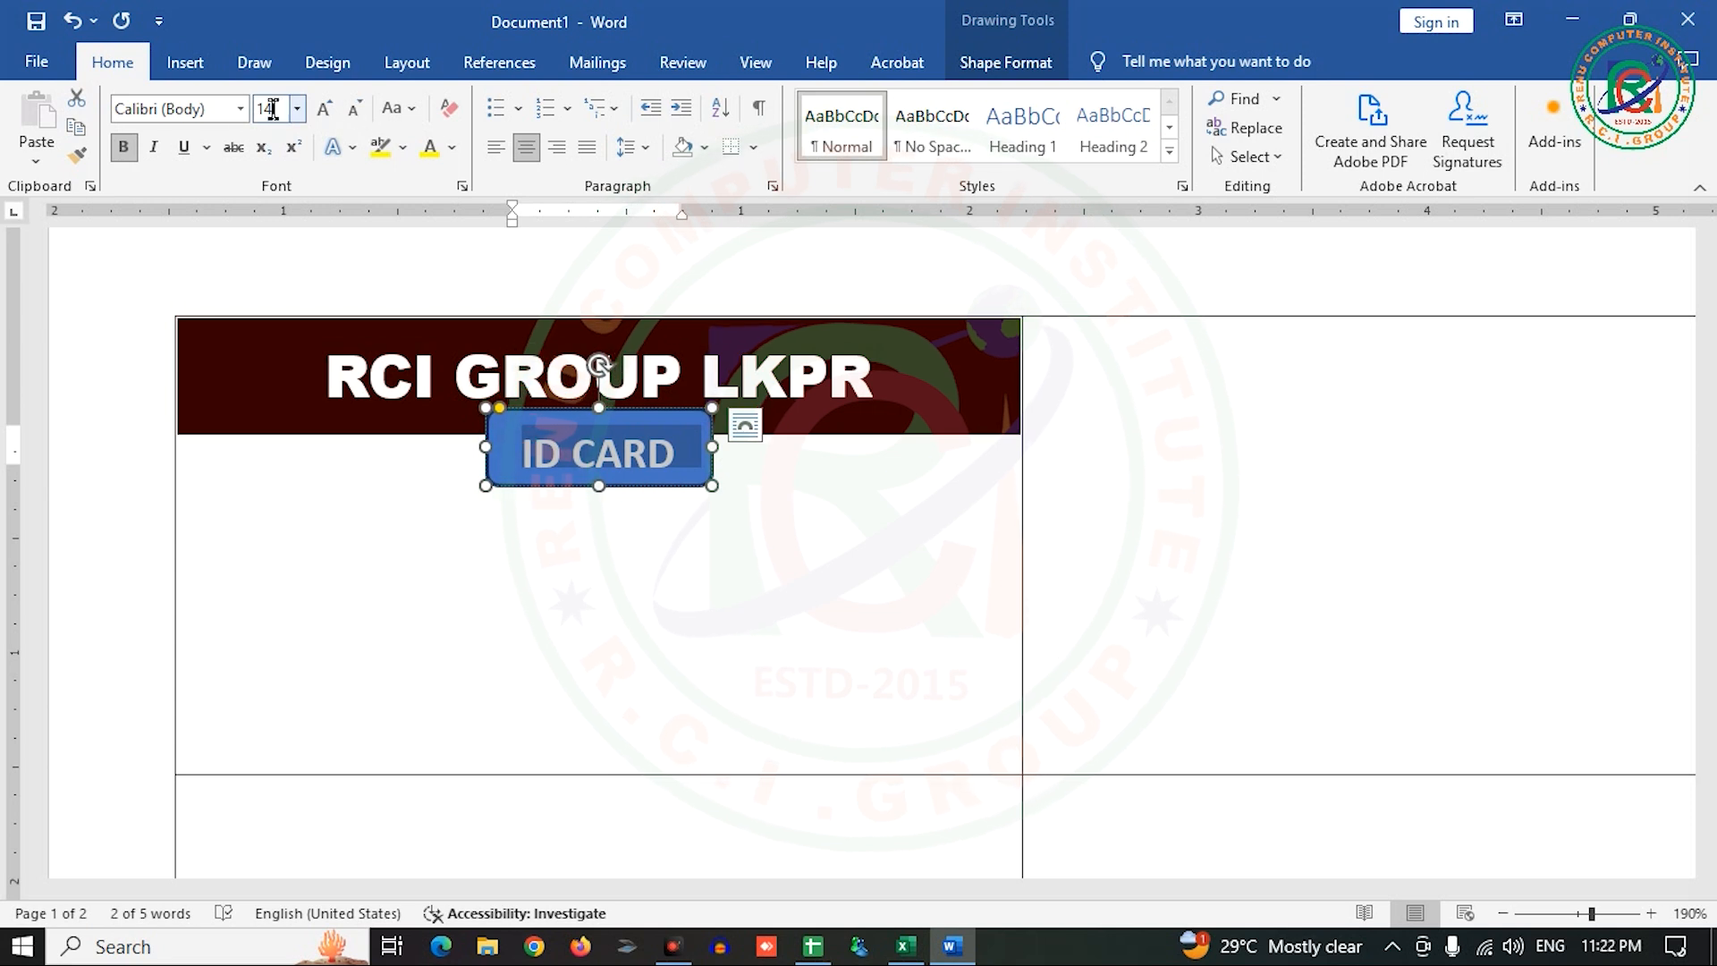
pyautogui.click(255, 111)
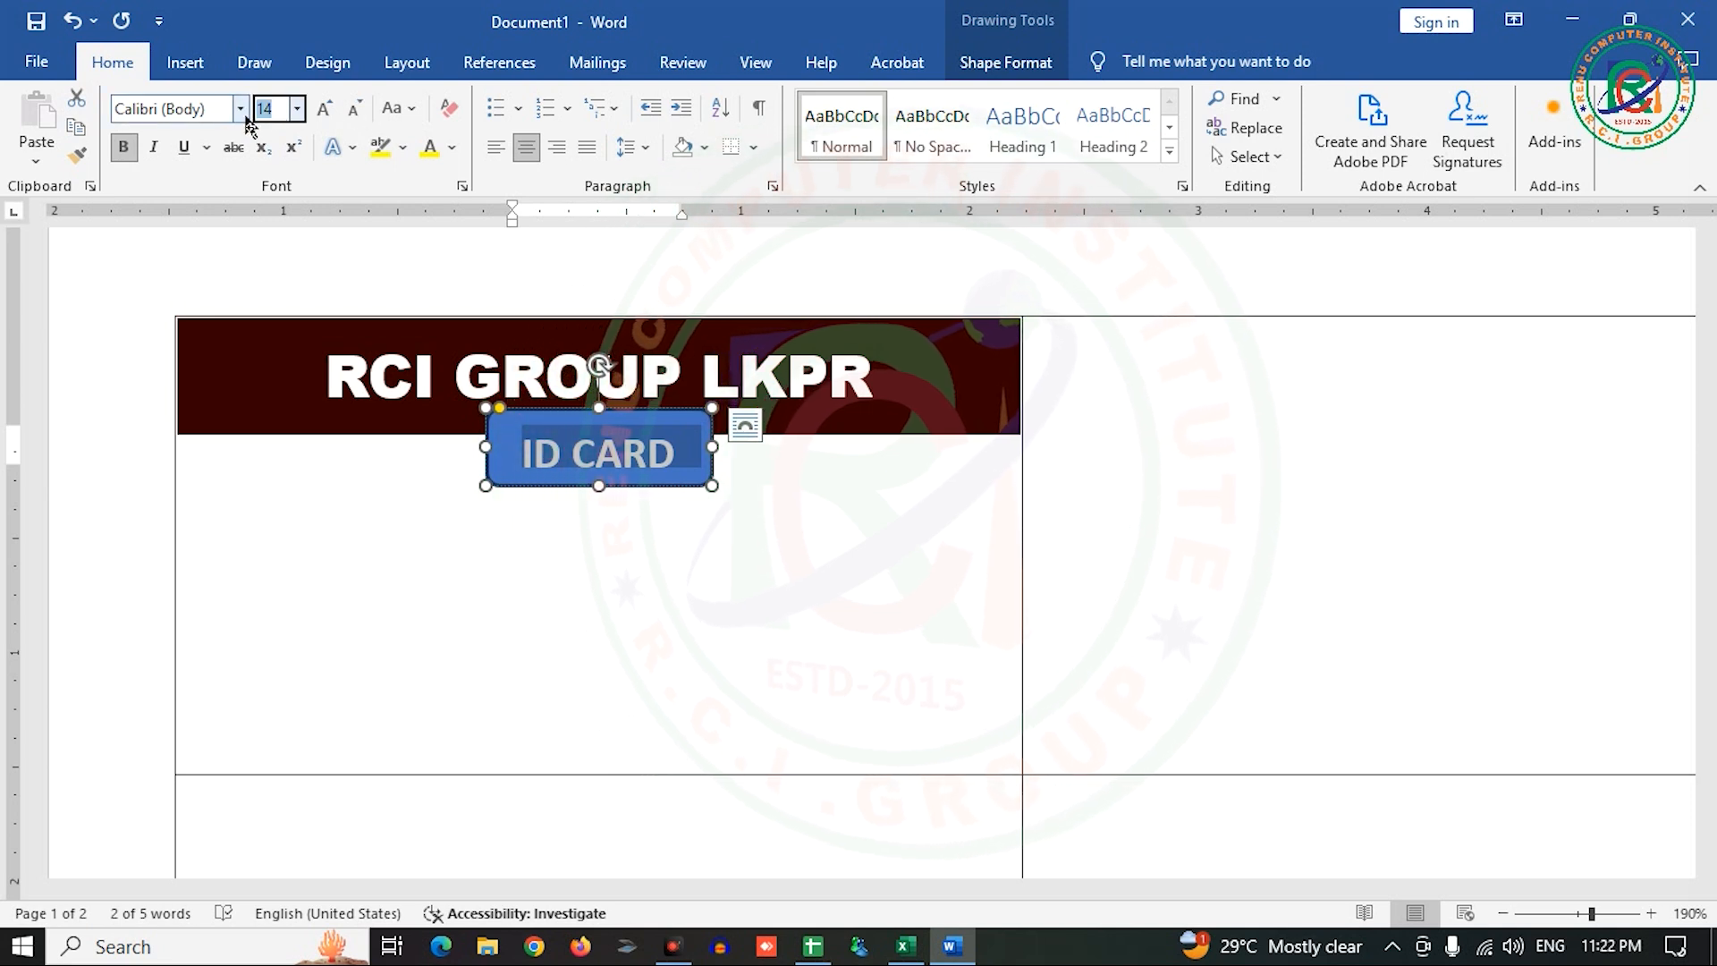
pyautogui.write('13')
pyautogui.press('Return')
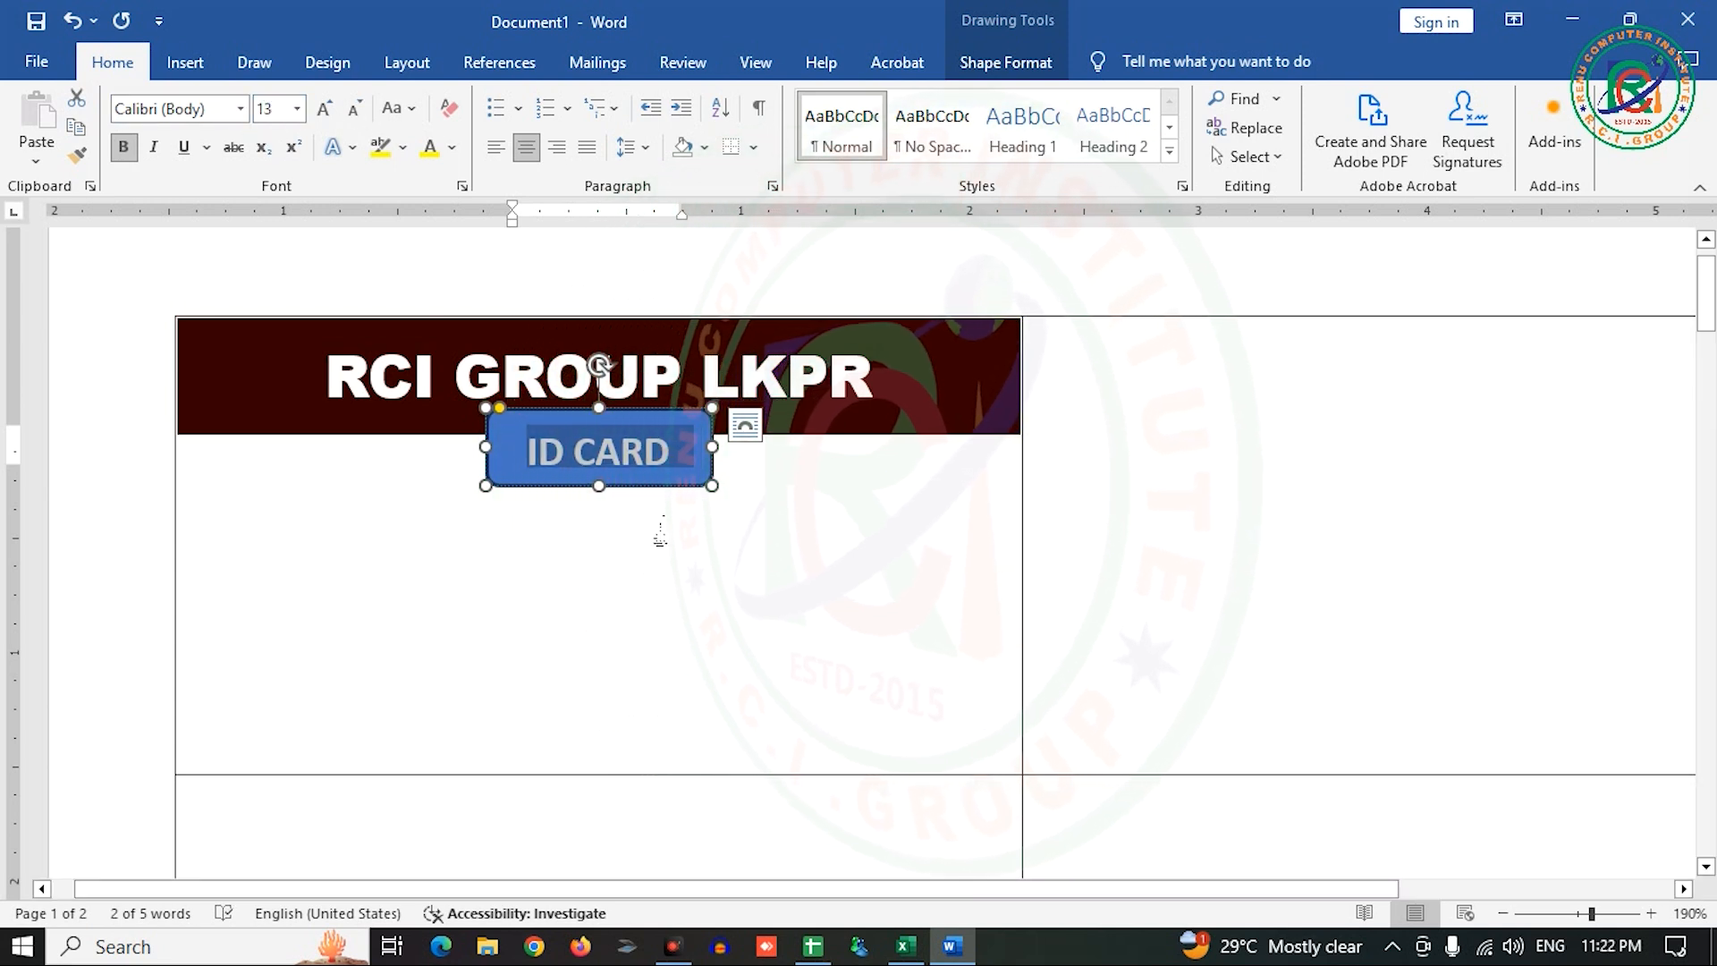
pyautogui.click(733, 522)
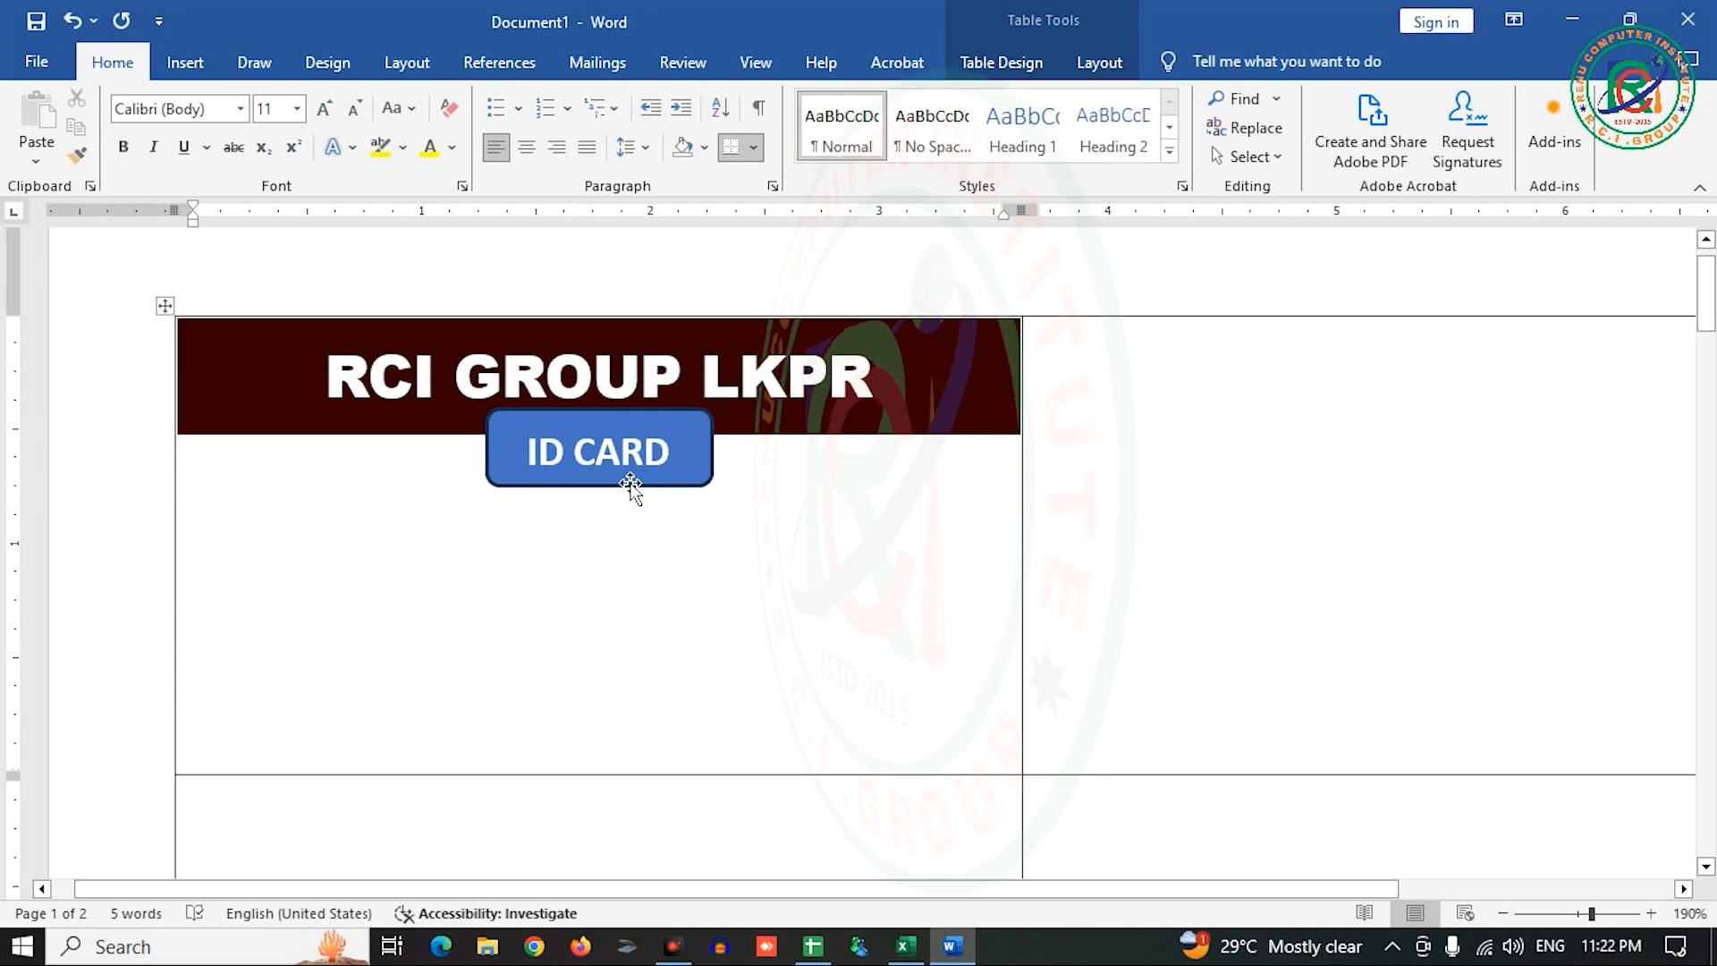
# - Extend the rounded rectangle's lower edge slightly to give the ID CARD text more room
pyautogui.click(615, 485)
pyautogui.moveTo(599, 490); pyautogui.dragTo(604, 497)
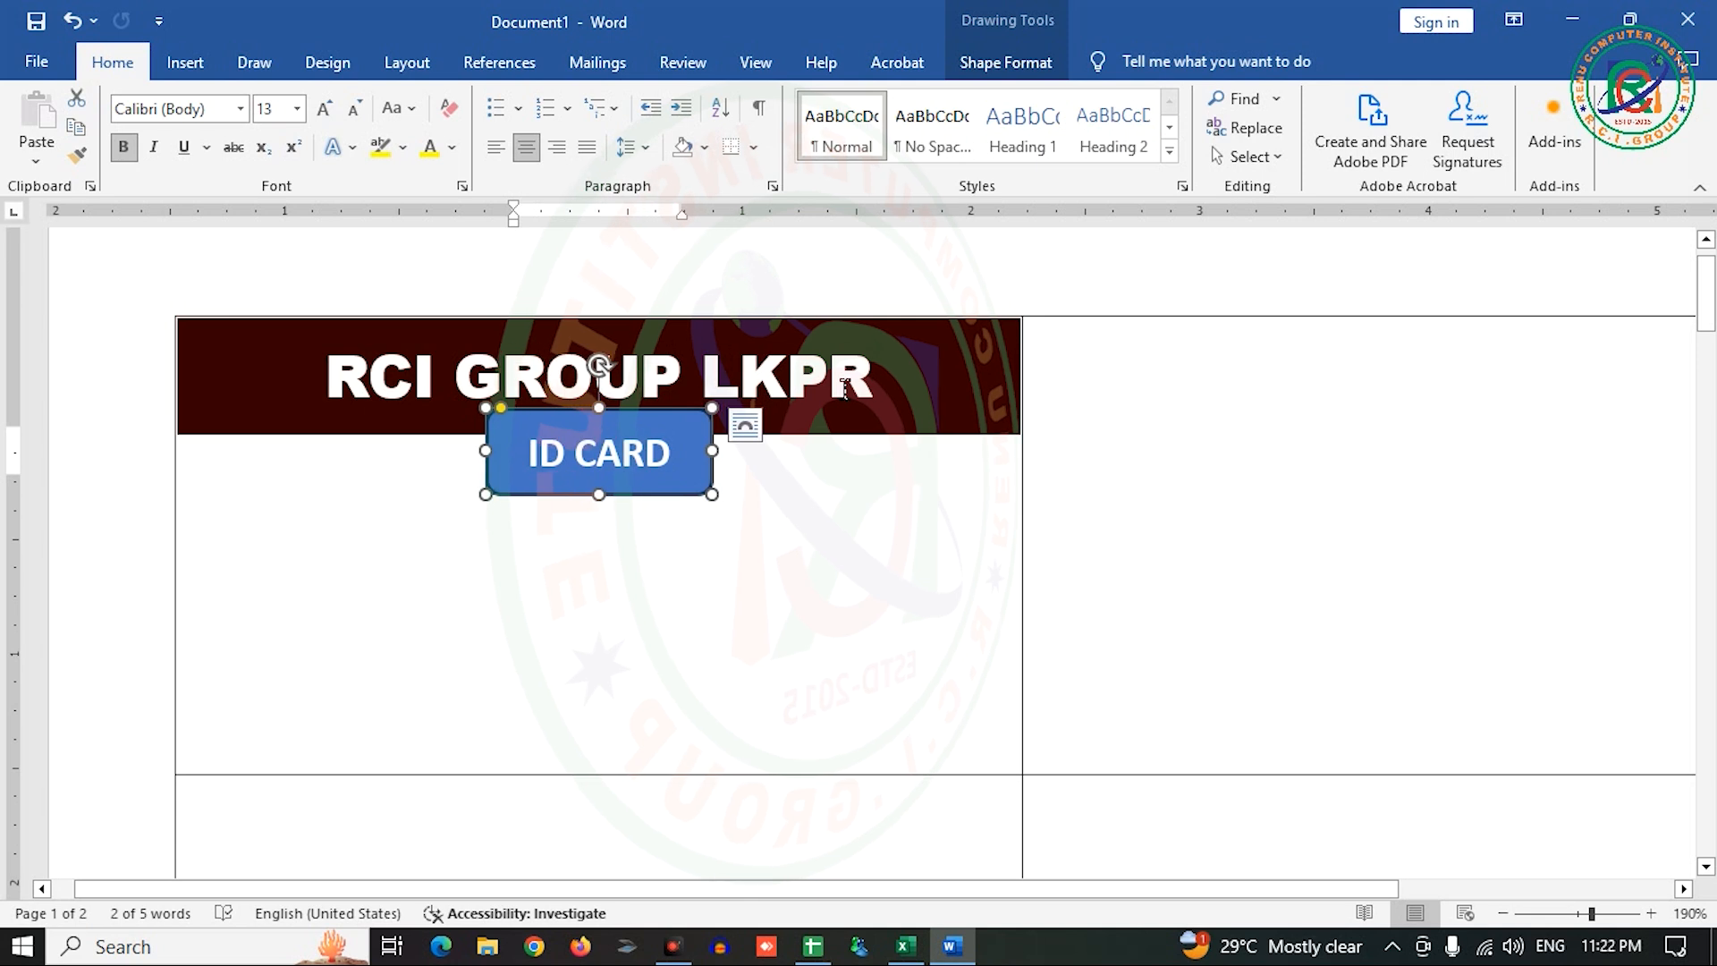
# - Draw a rounded rectangle photo placeholder about 0.92 inches wide beside the card's detail area, below the header
pyautogui.click(864, 590)
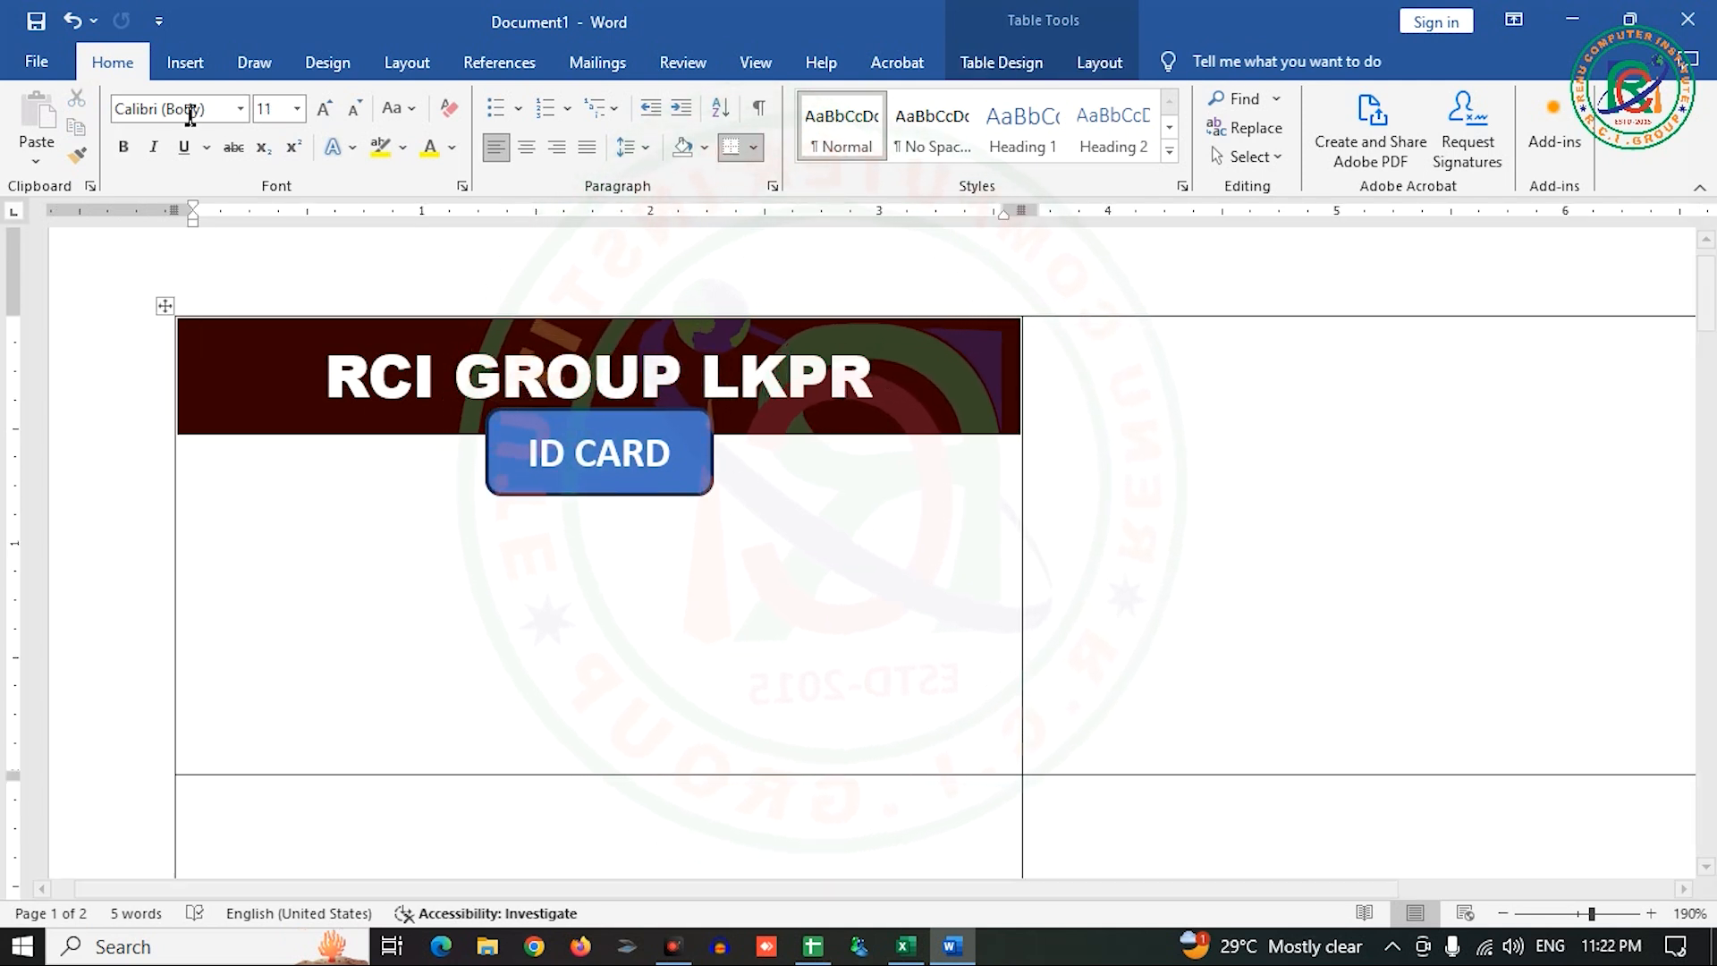
pyautogui.click(185, 63)
pyautogui.click(313, 134)
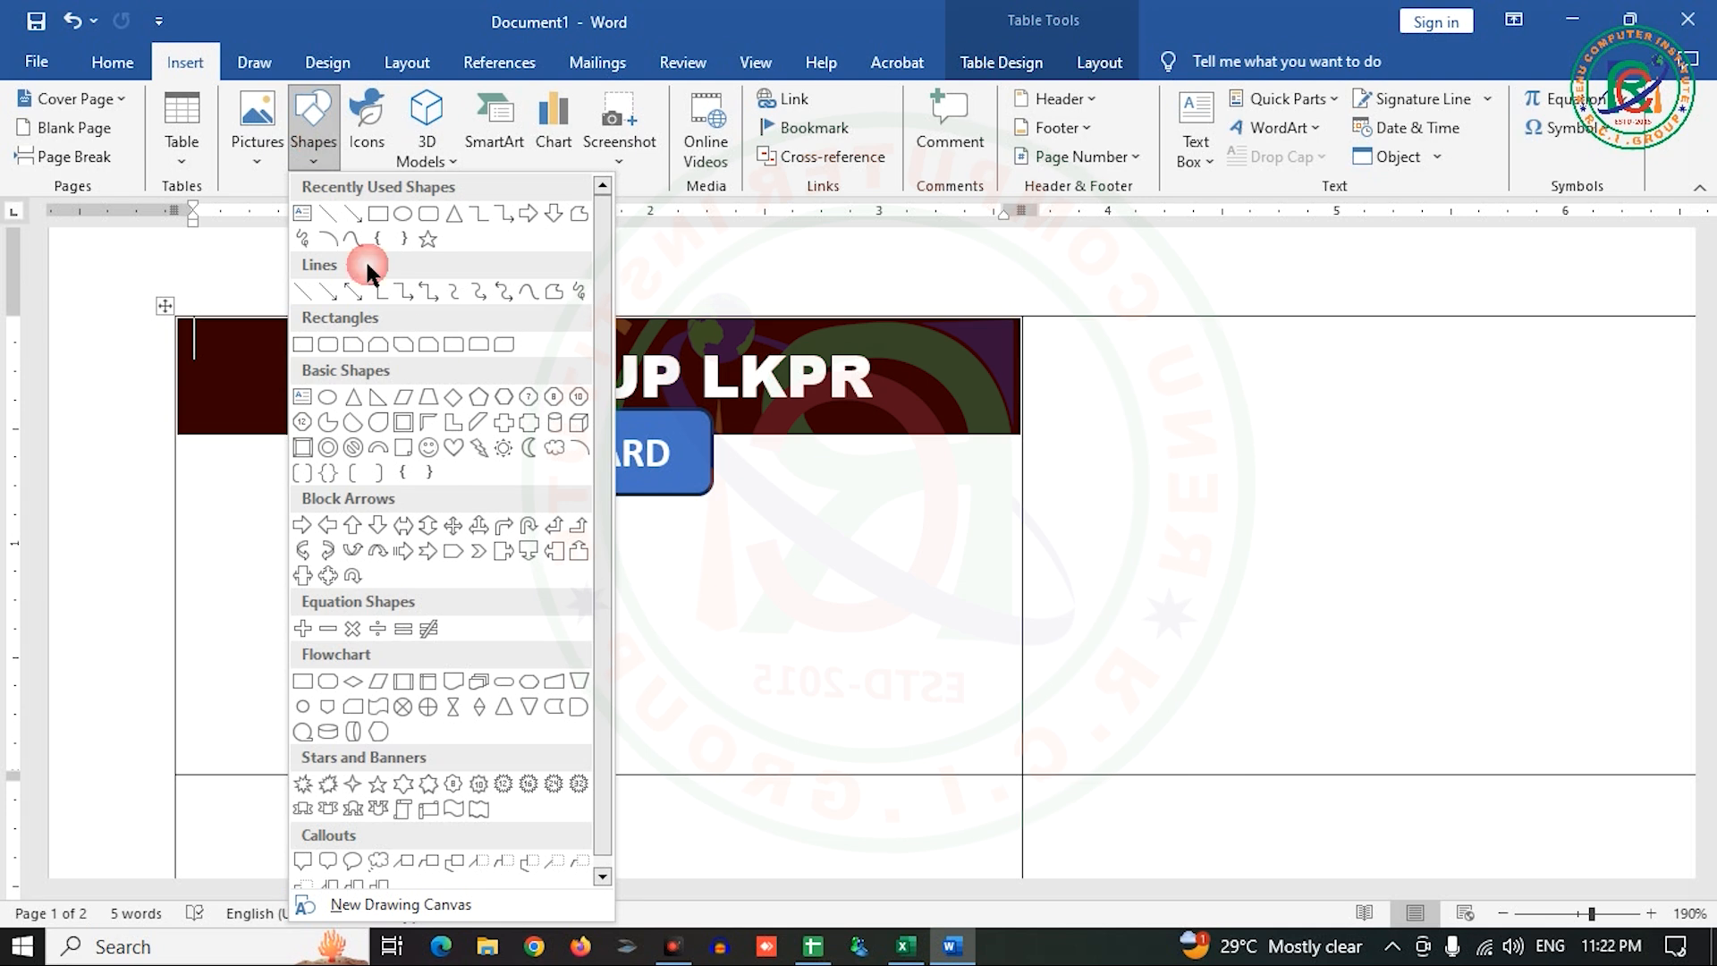
pyautogui.click(429, 215)
pyautogui.moveTo(827, 455); pyautogui.dragTo(999, 728)
pyautogui.moveTo(825, 591); pyautogui.dragTo(786, 588)
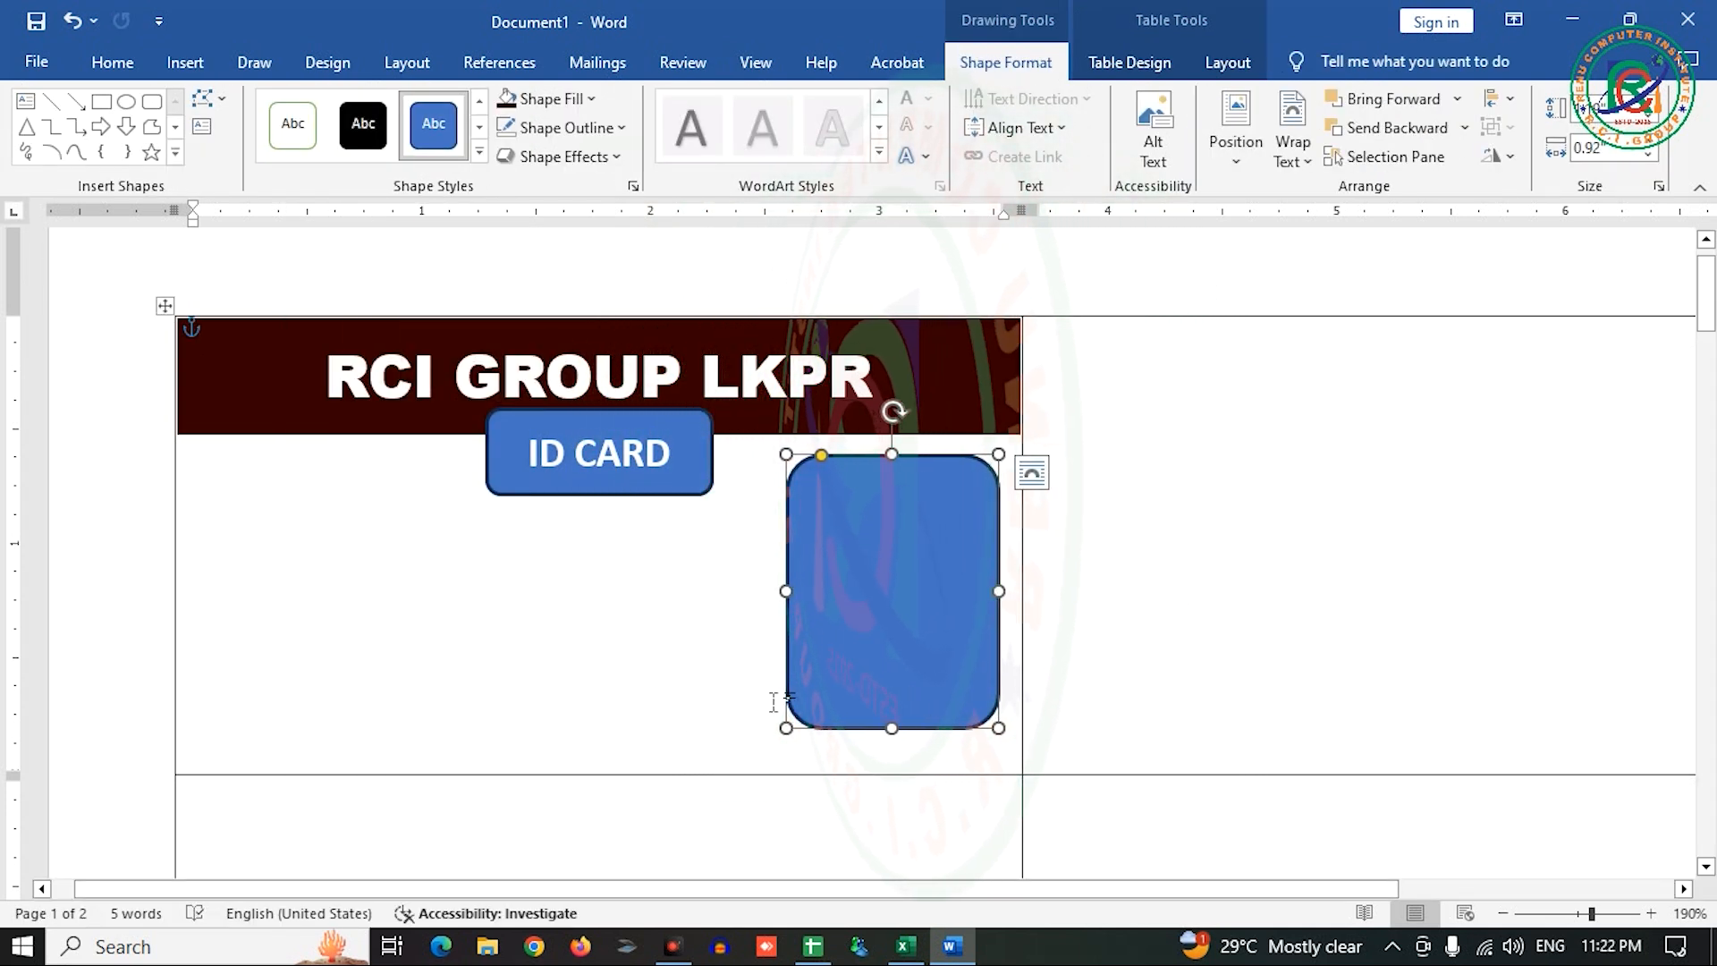
# - Add a NAME label followed by a spaced-out colon in the card's blank area below the ID CARD shape
pyautogui.click(794, 738)
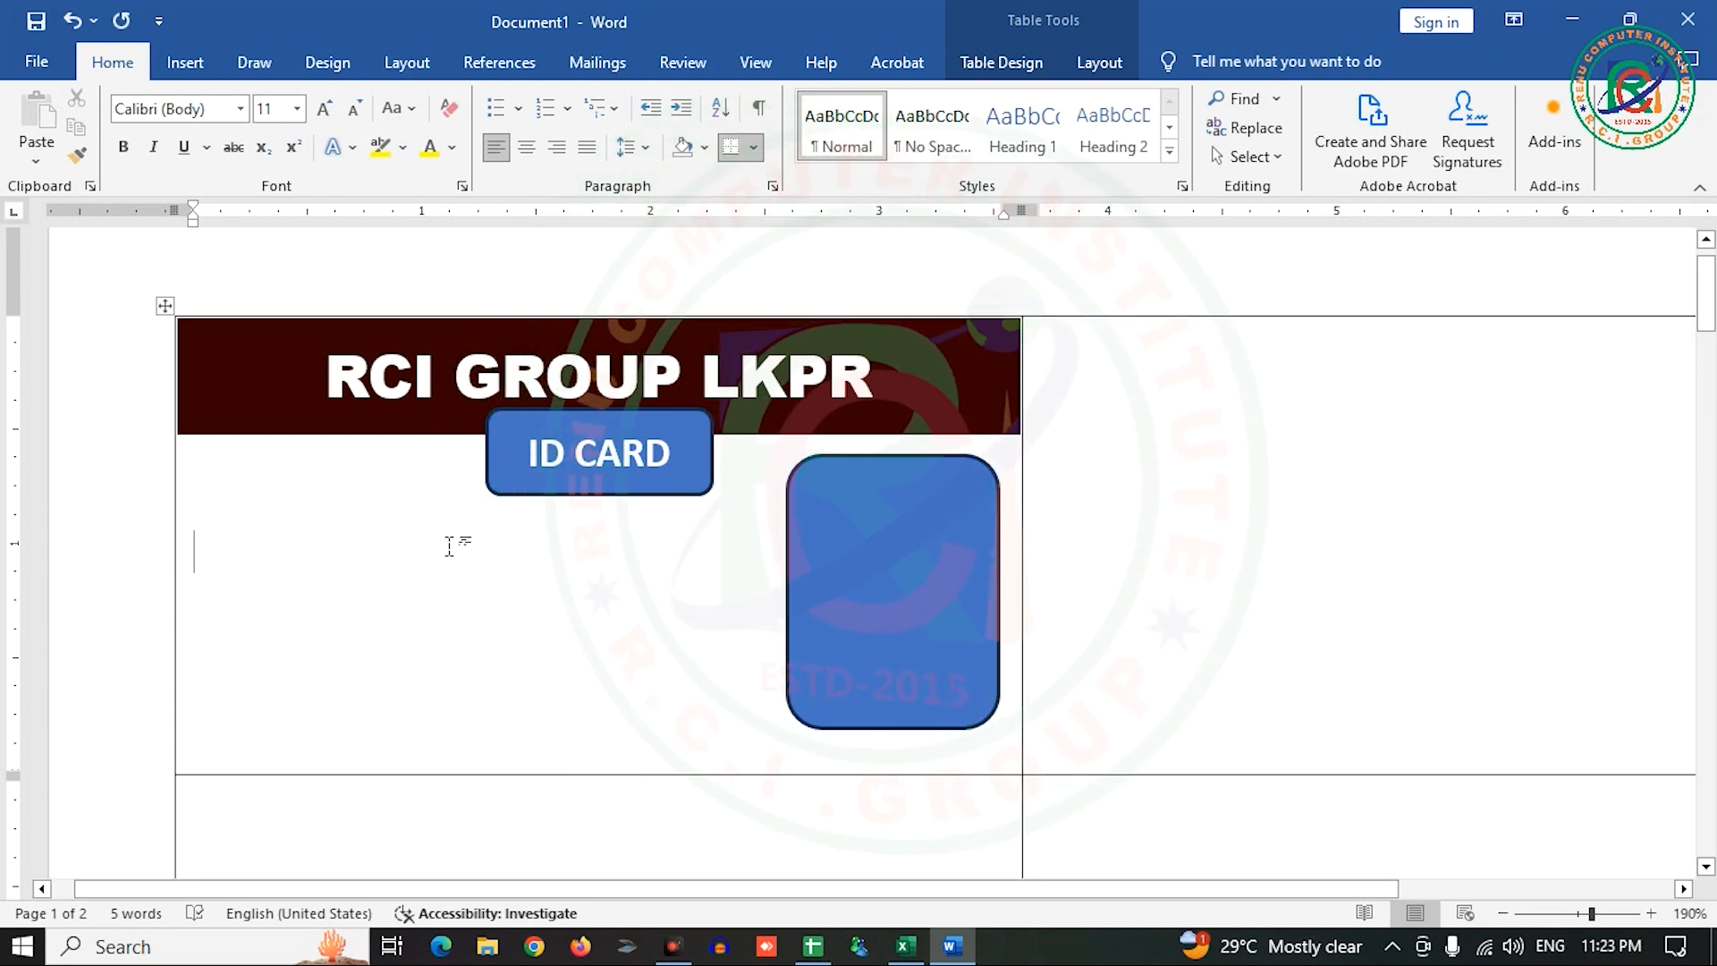
pyautogui.write('NA')
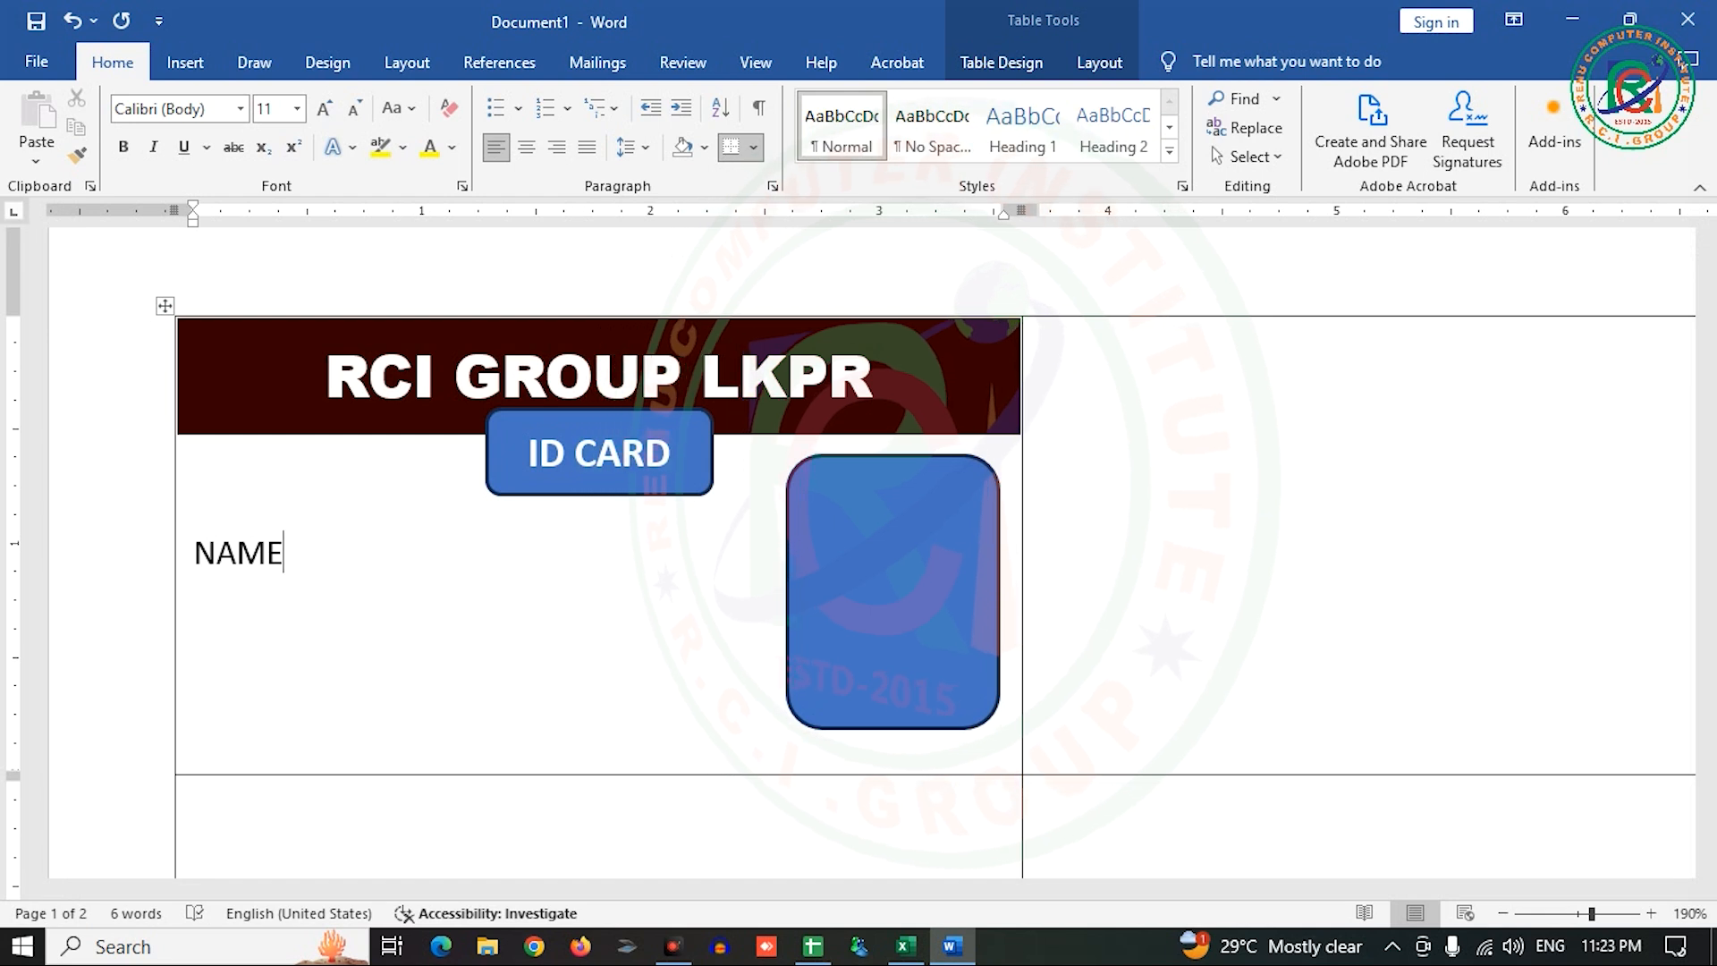
pyautogui.write('ME')
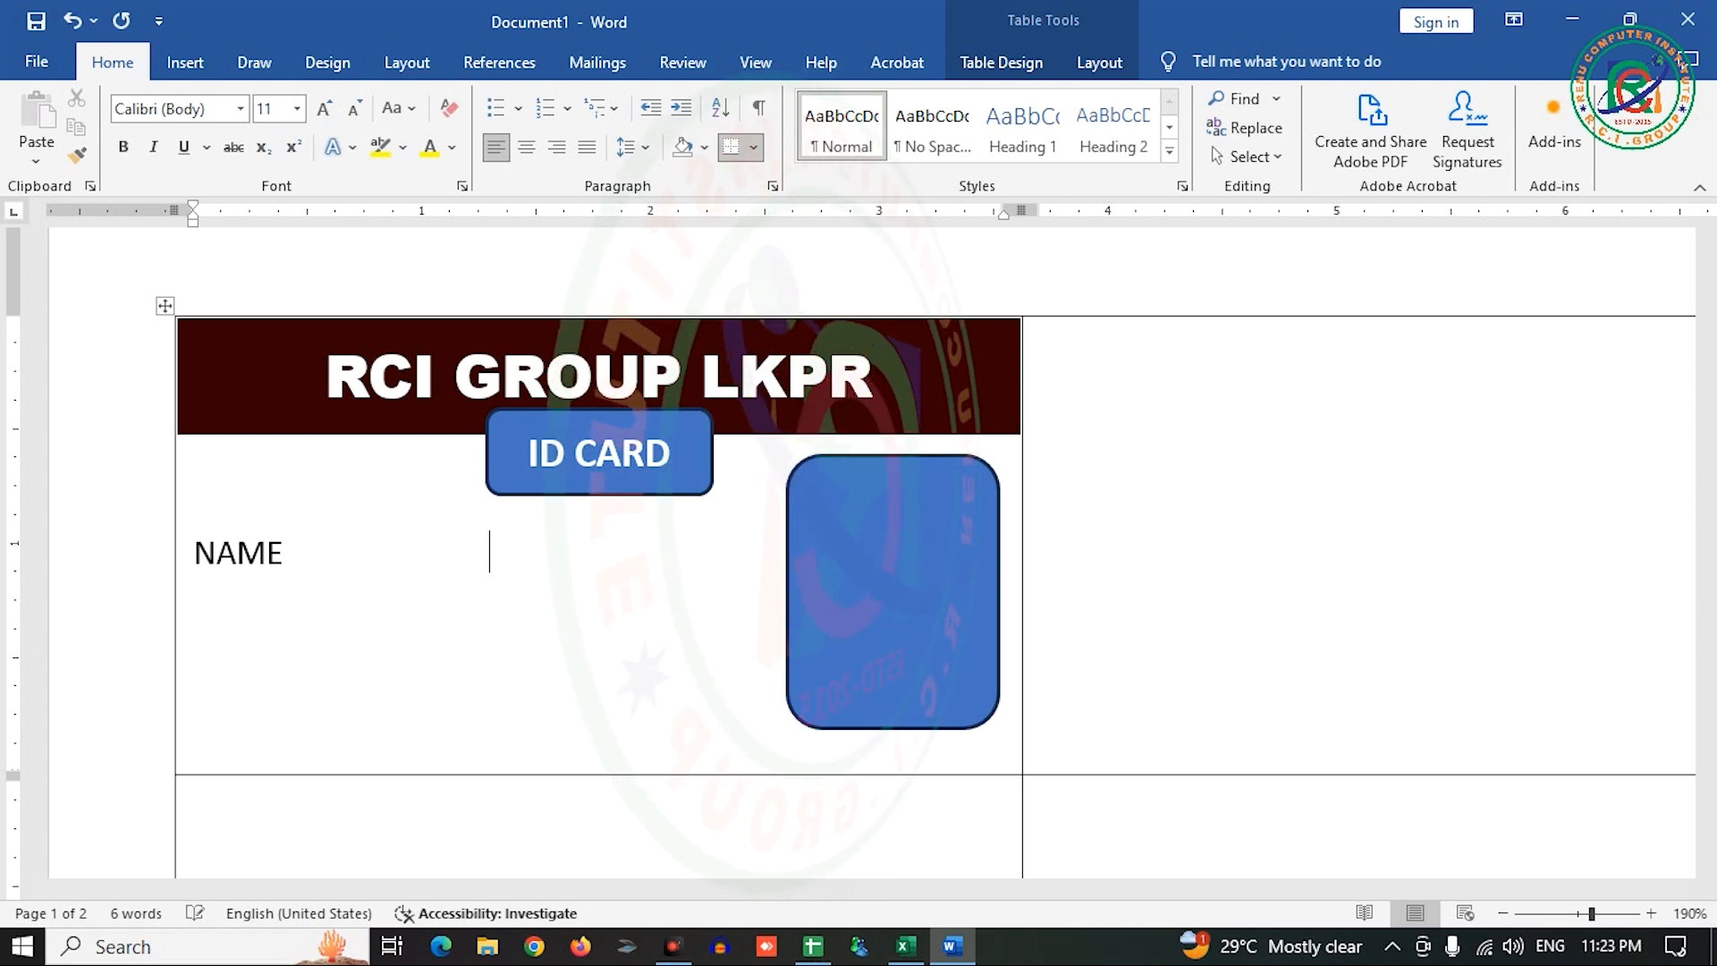
pyautogui.press('BackSpace')
pyautogui.press('BackSpace')
pyautogui.press('BackSpace')
pyautogui.press('BackSpace')
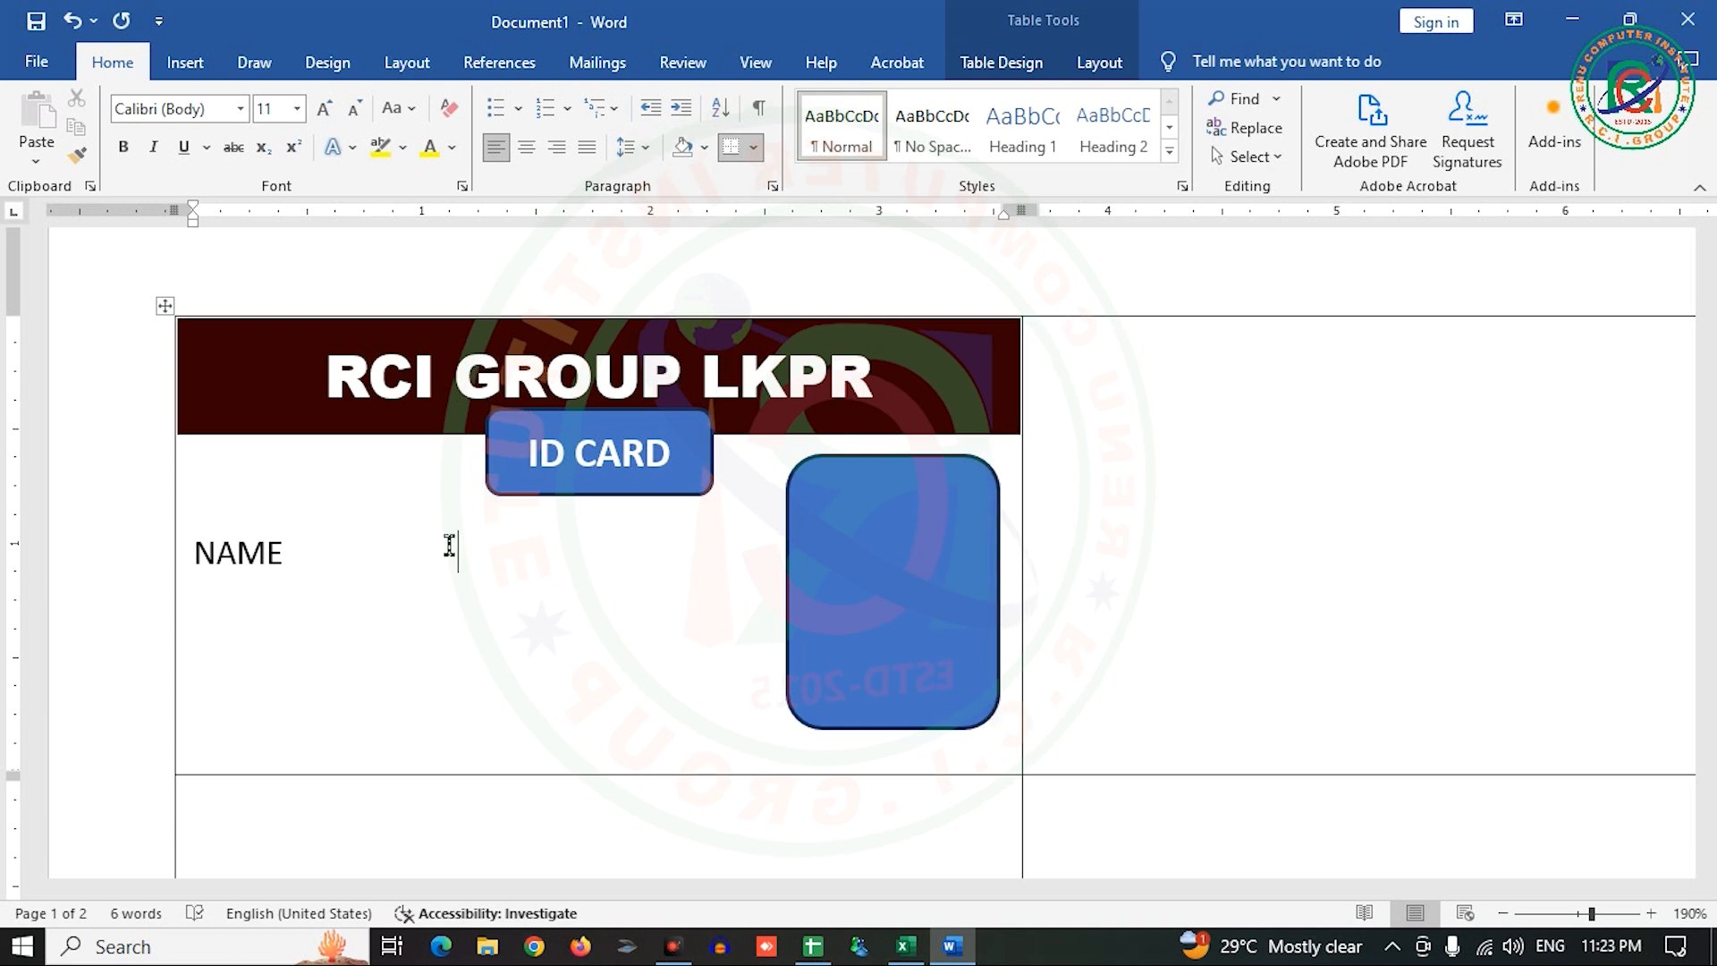
pyautogui.scroll(-4, 498, 552)
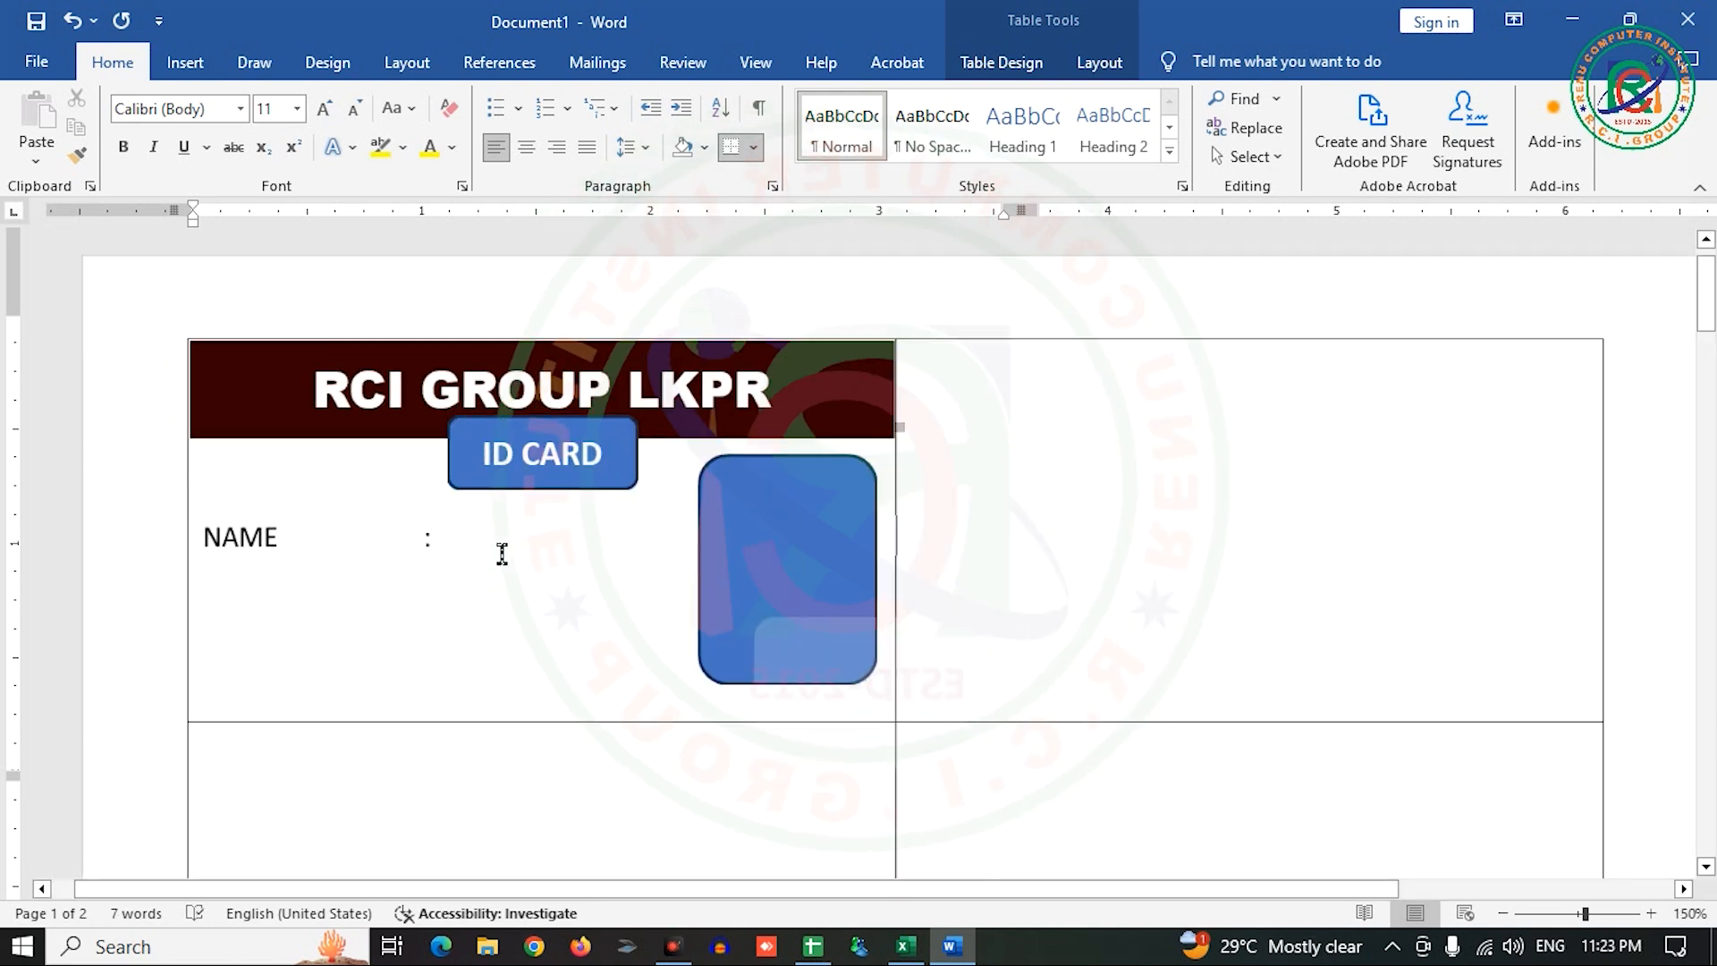
# - Add a FATHERS NAME line below NAME with its colon lined up under the one above
pyautogui.press('Return')
pyautogui.write('FATHER')
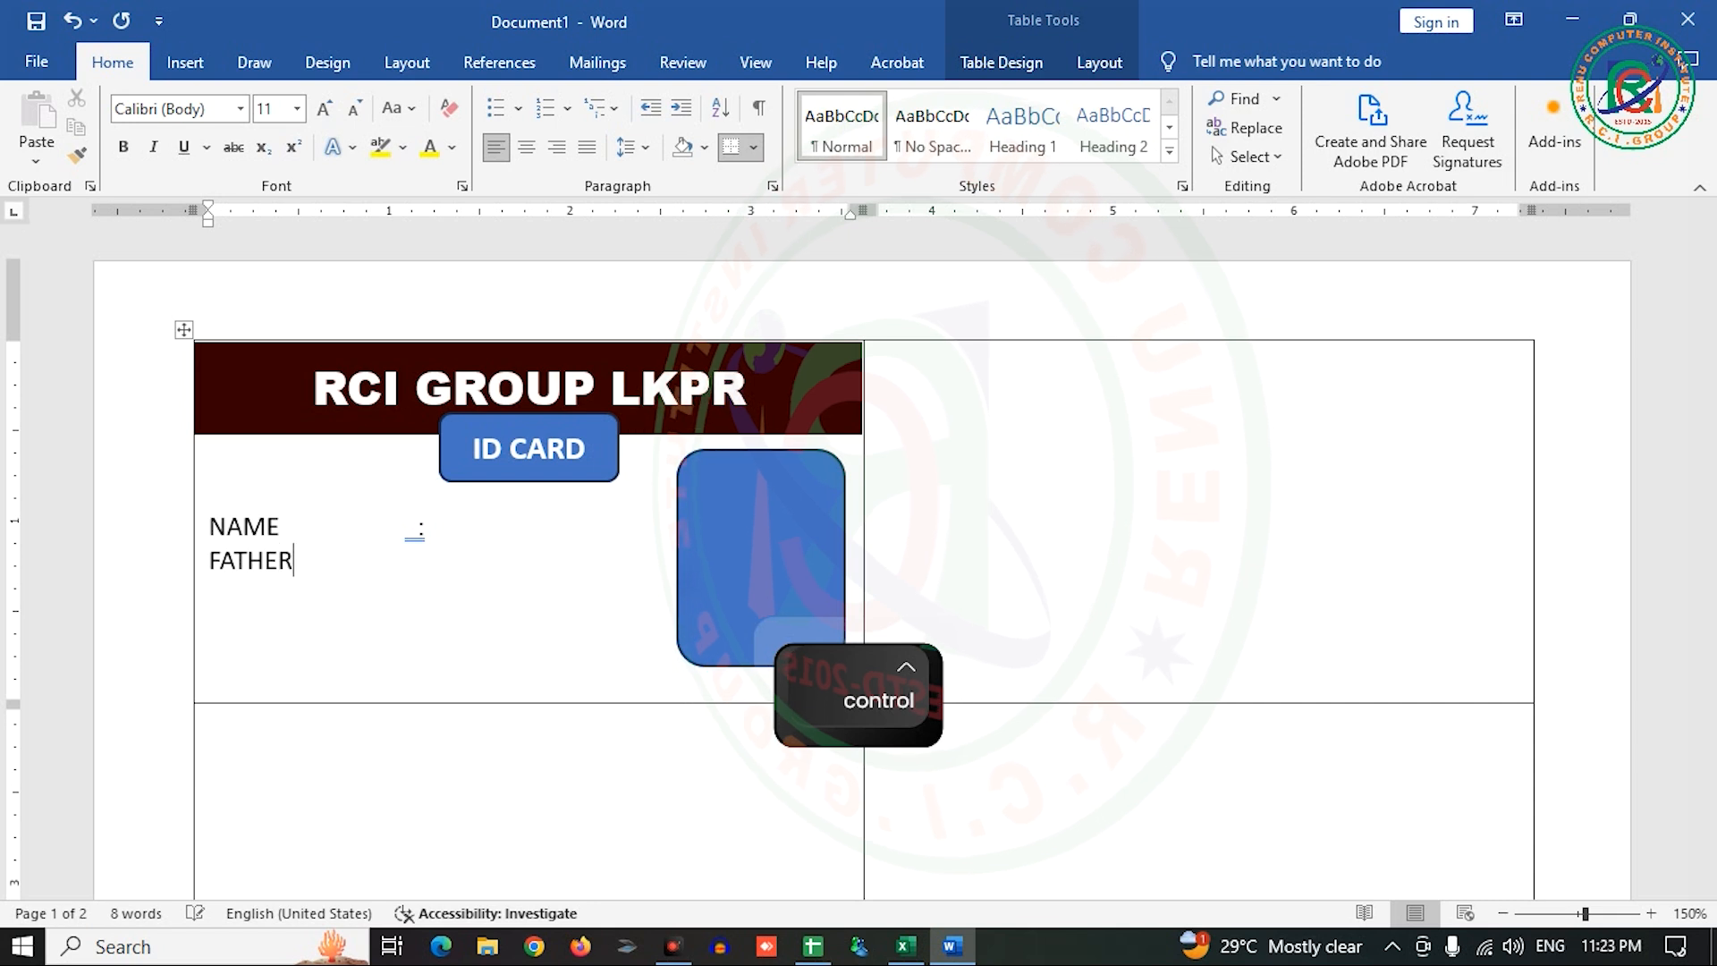
pyautogui.write('S B')
pyautogui.press('BackSpace')
pyautogui.write('NAME ')
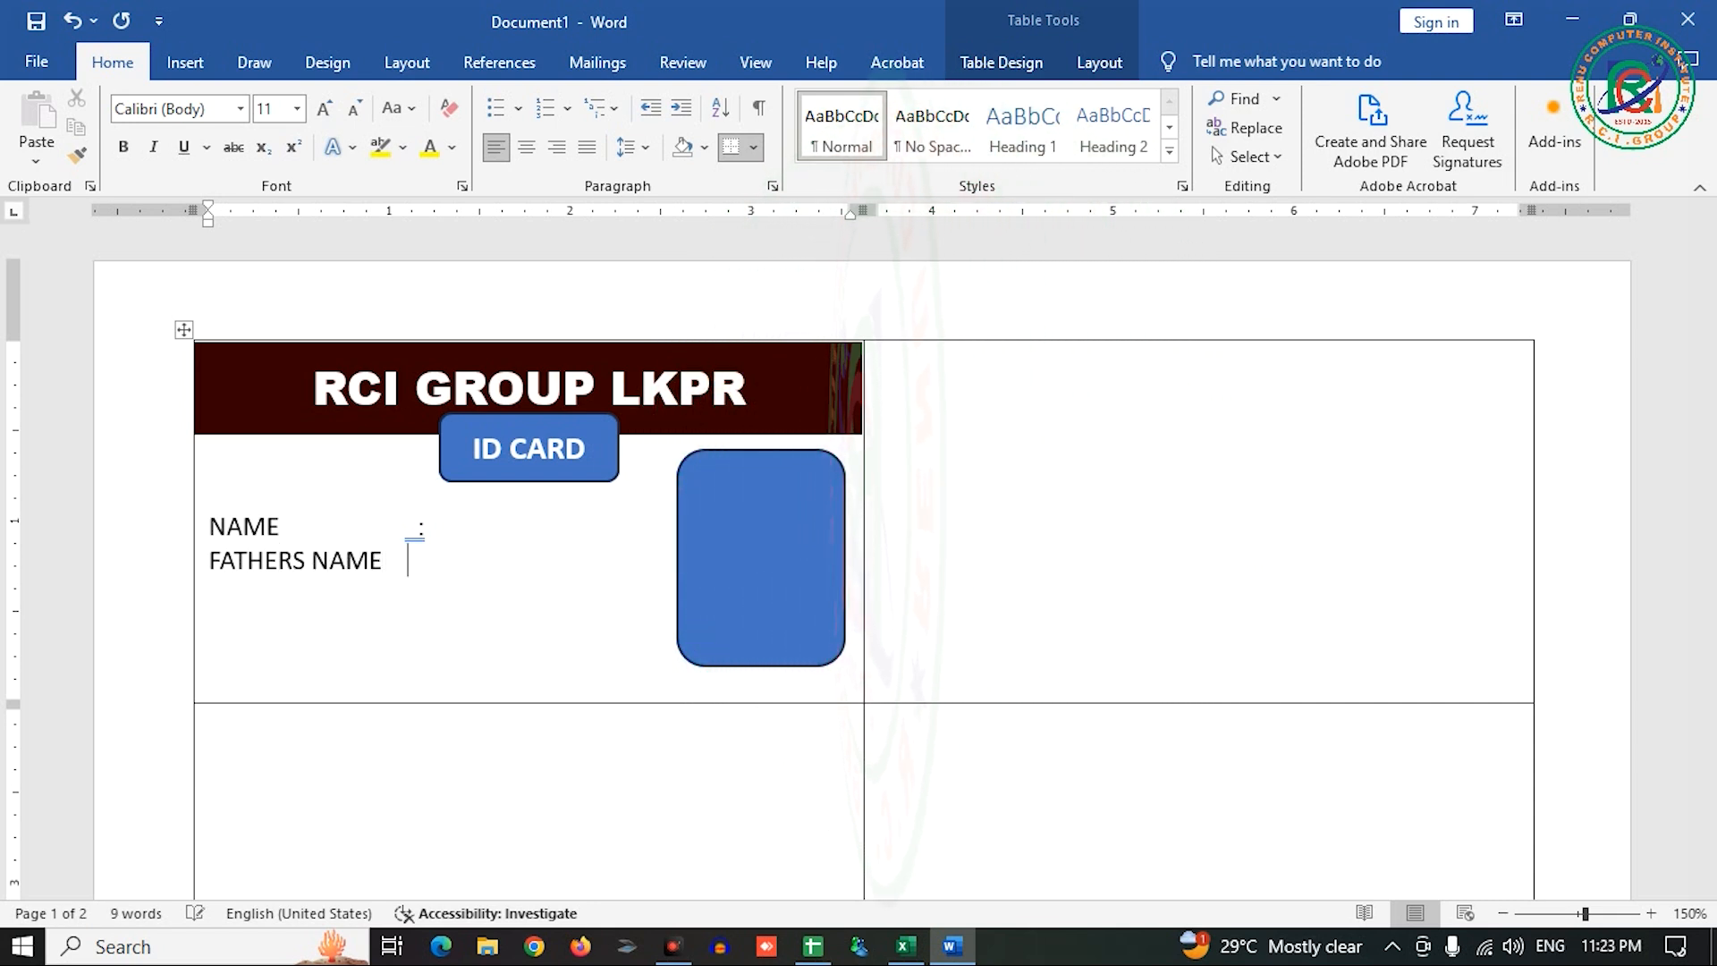
pyautogui.write('       :')
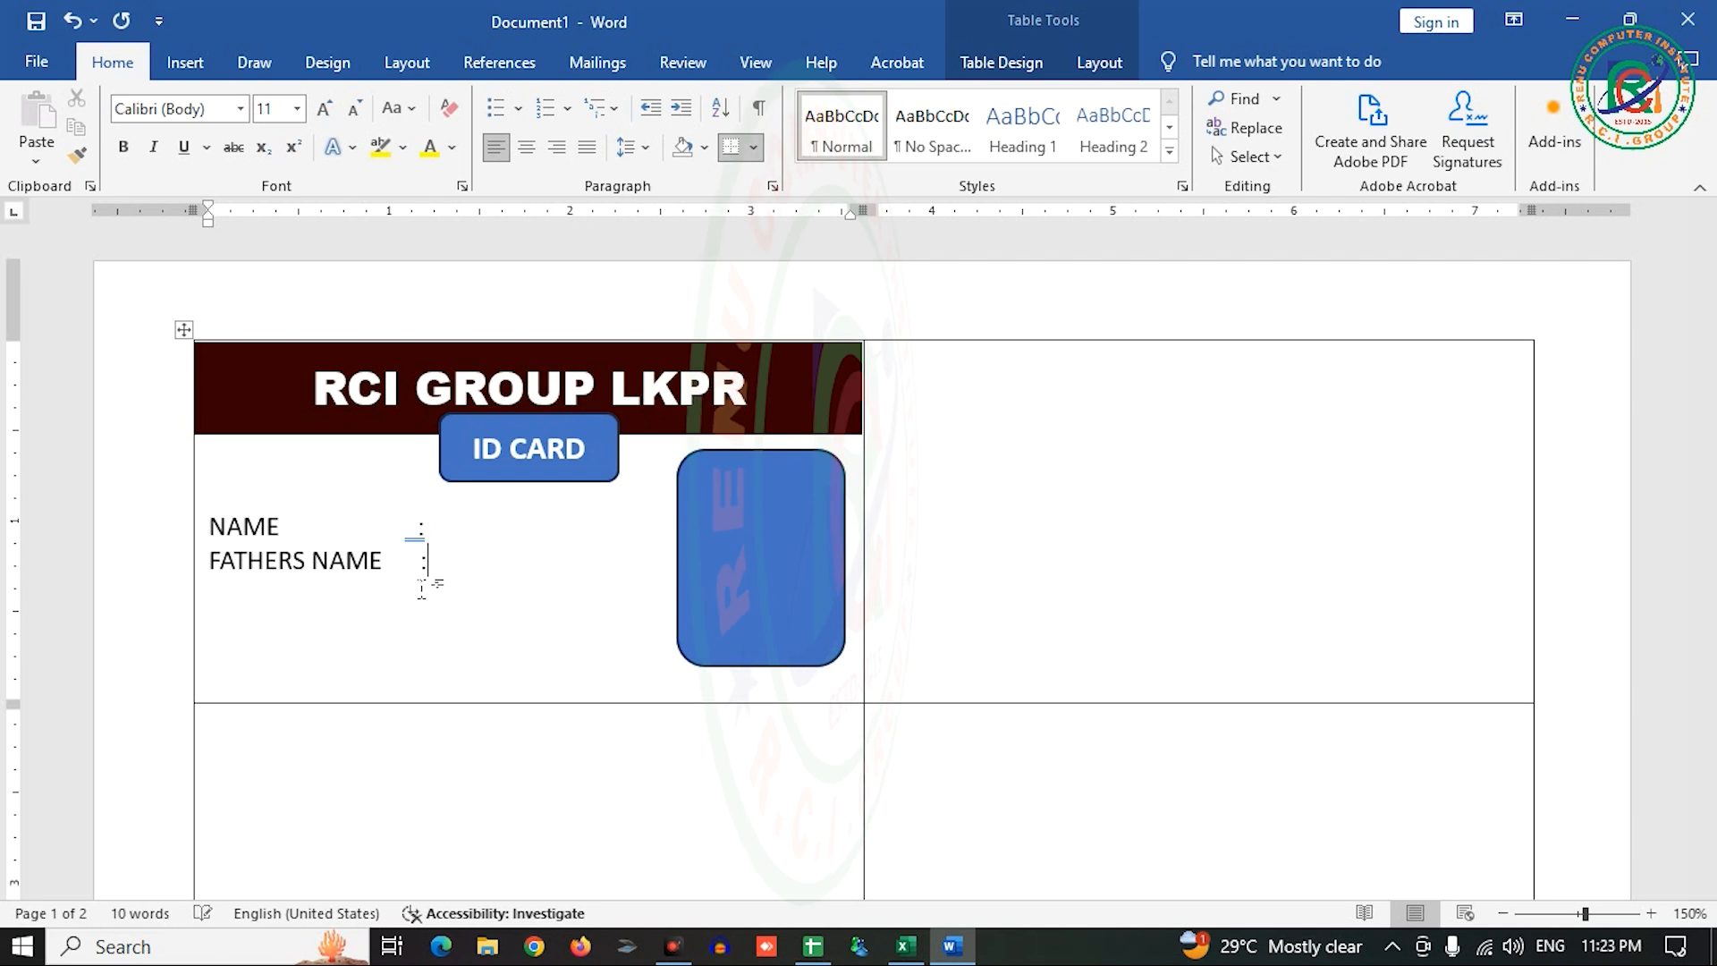
# - Check the field headings in the Excel student database and add a DOB line with an aligned colon to the Word card
pyautogui.press('Return')
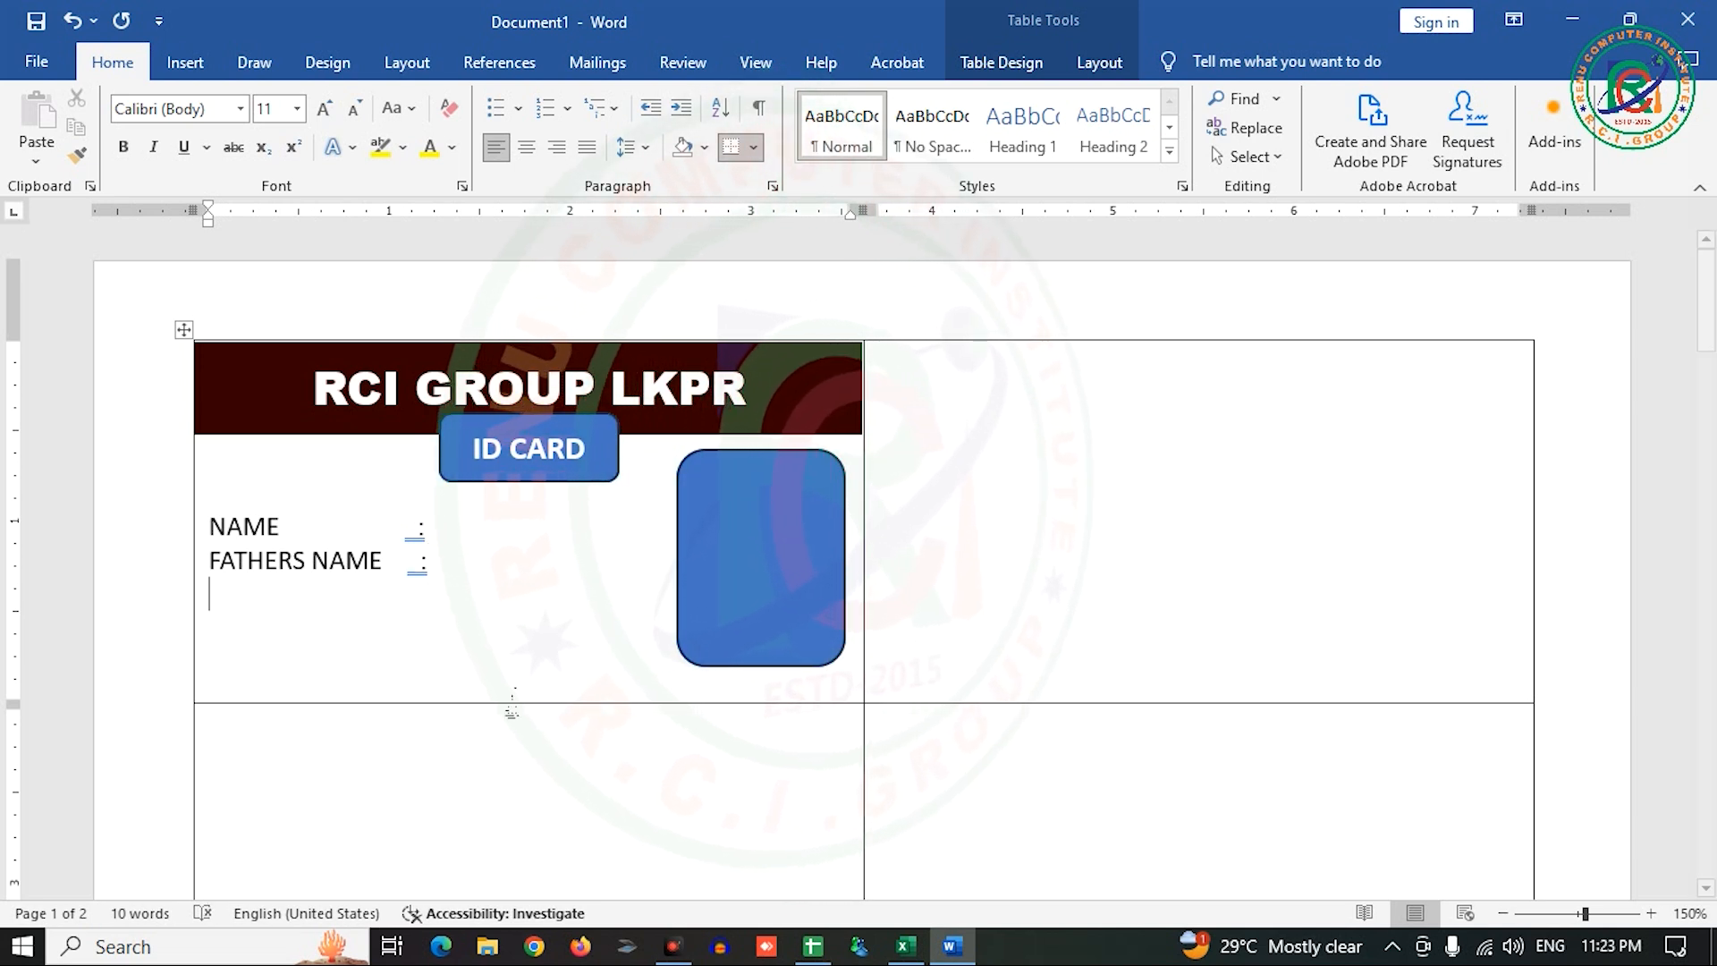
pyautogui.hotkey('alt', 'Tab')
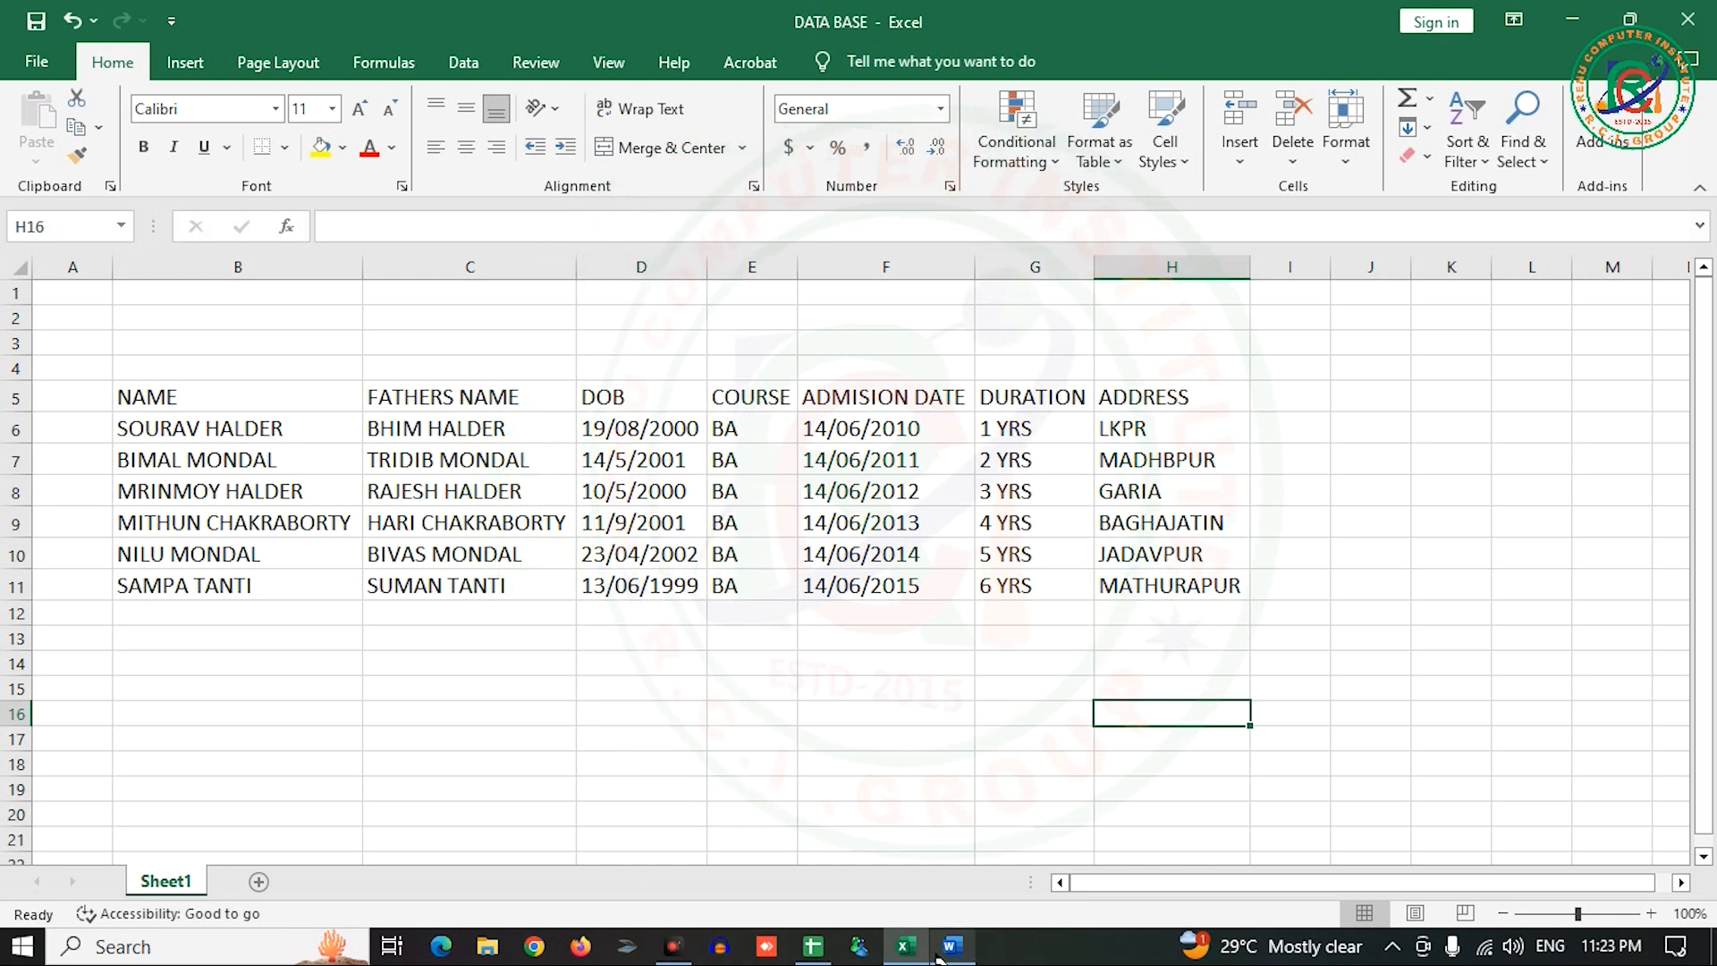
pyautogui.hotkey('alt', 'Tab')
pyautogui.write('DOB')
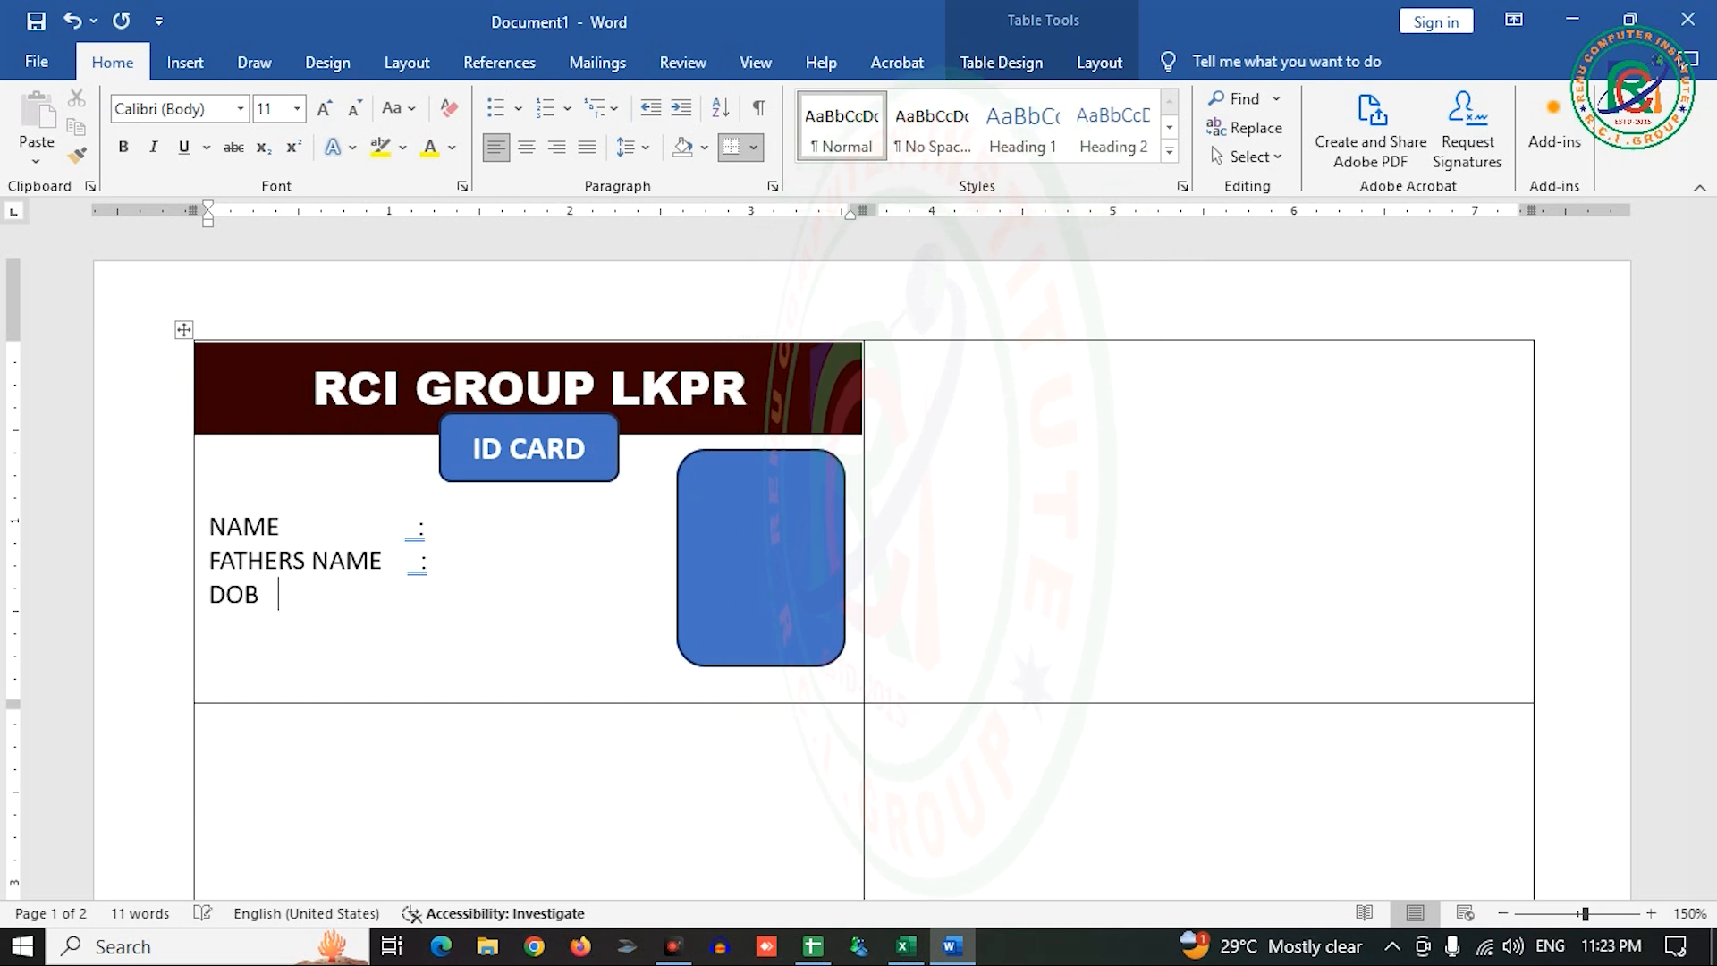
pyautogui.press('Tab')
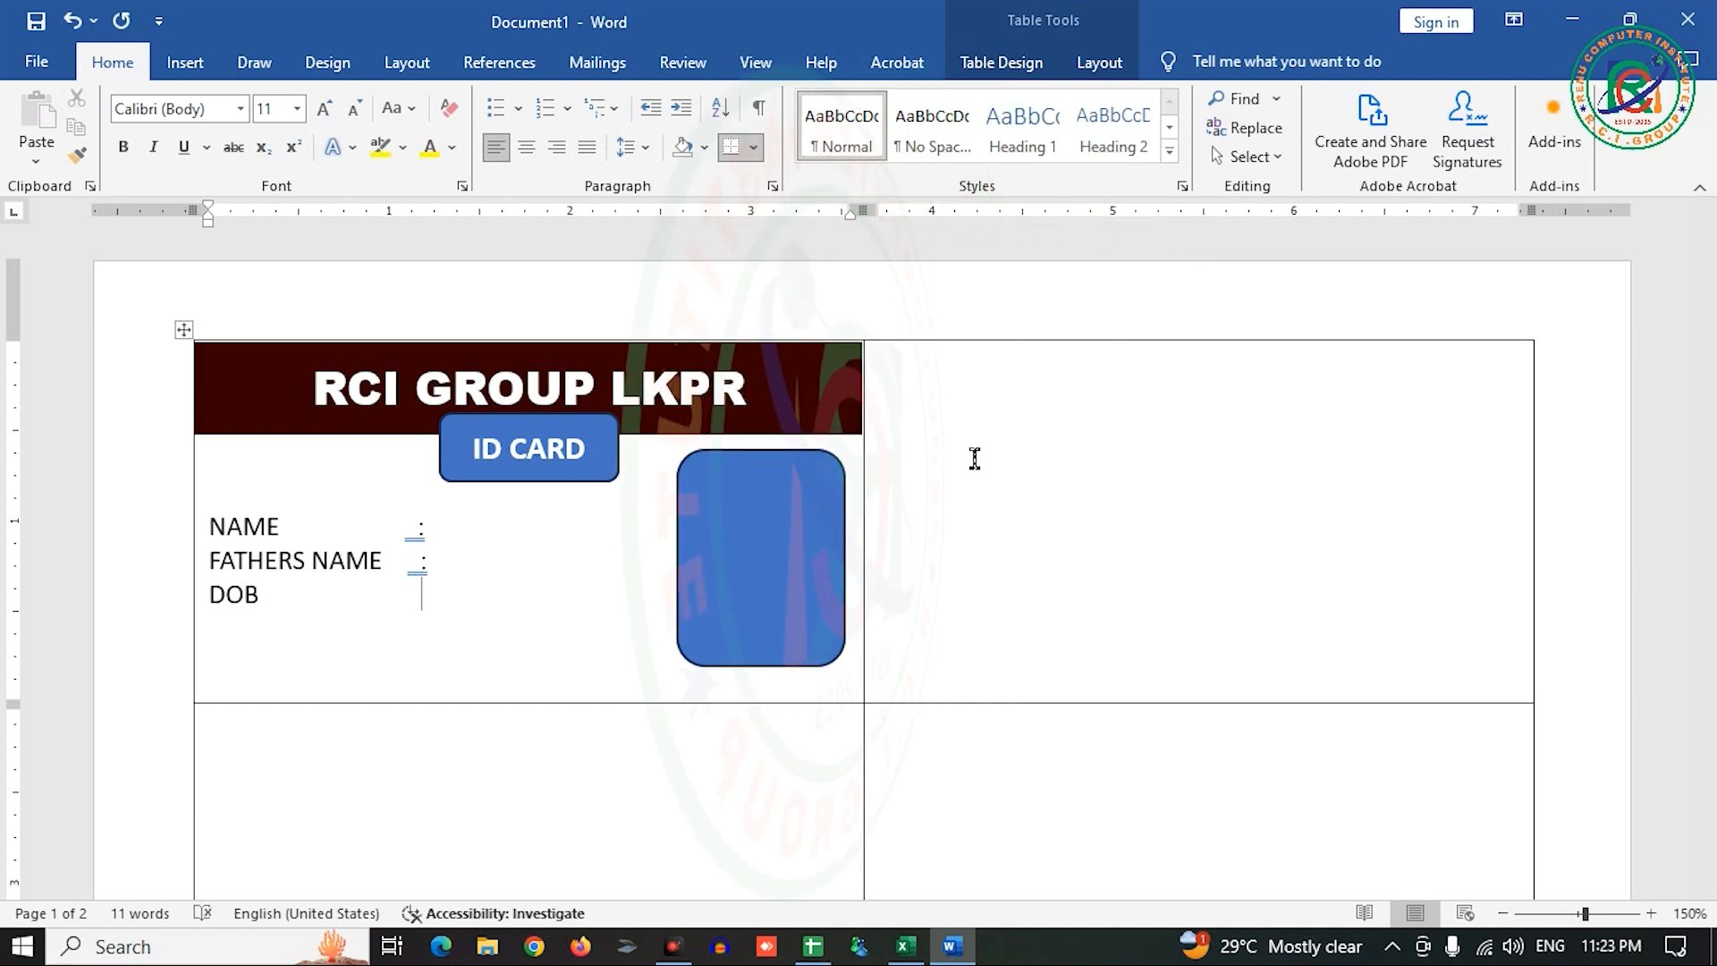
pyautogui.write(':')
pyautogui.press('Return')
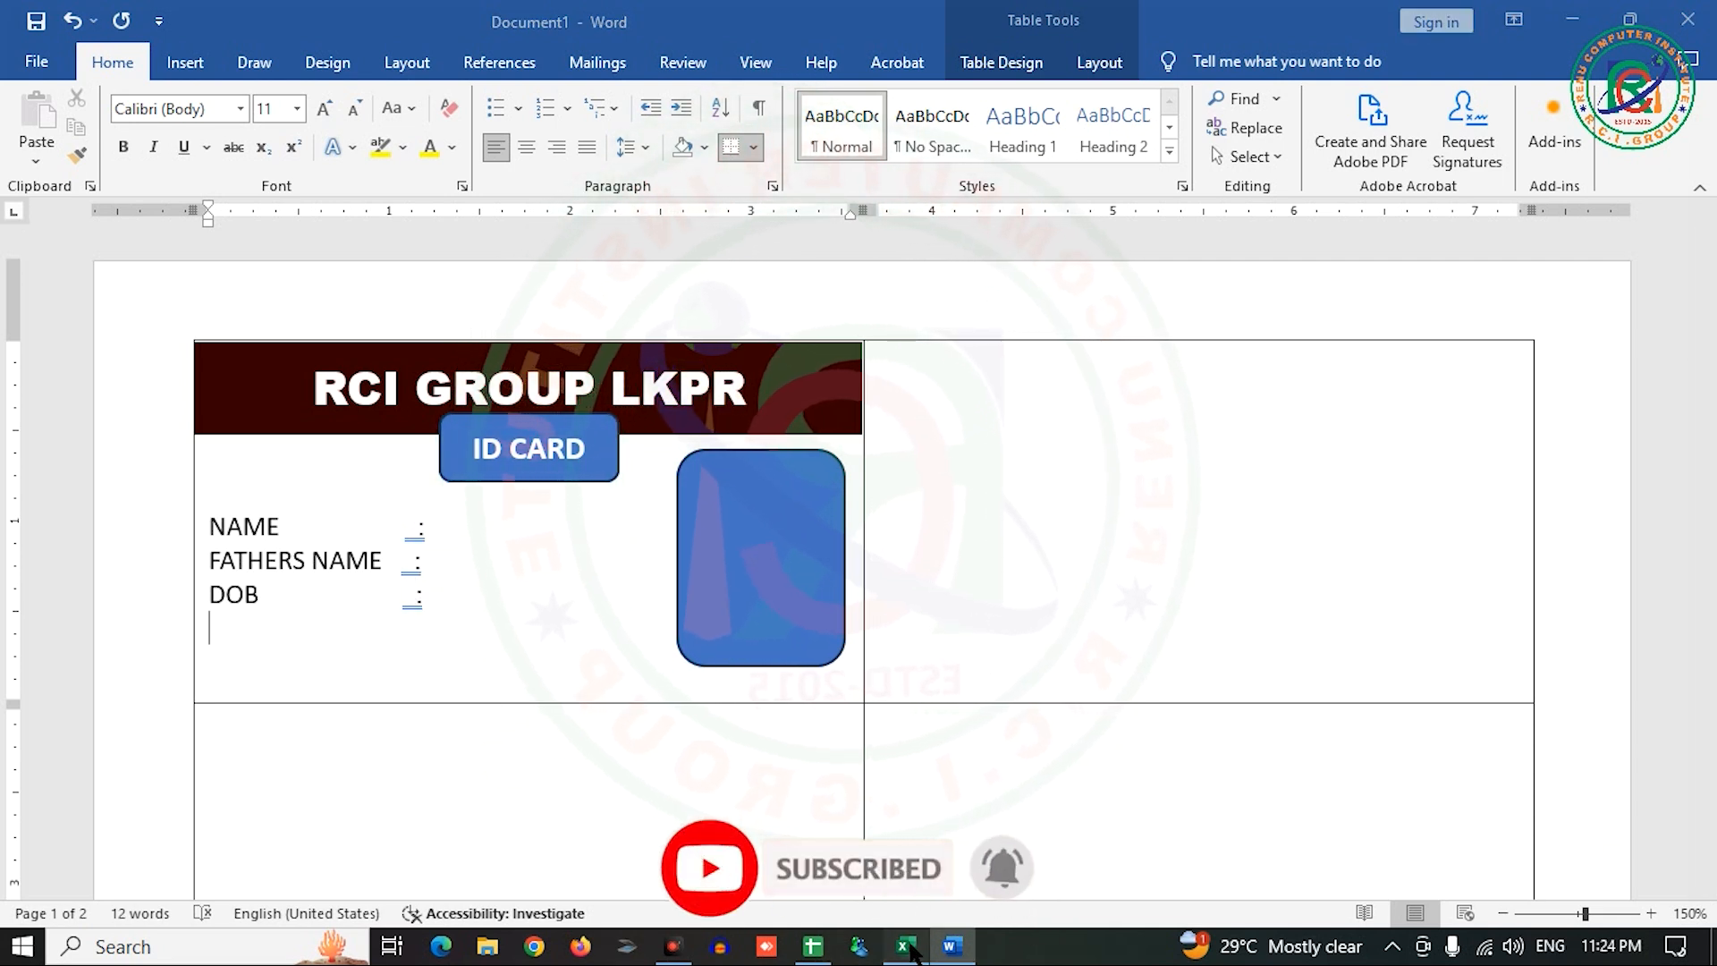
# - Check the Excel database headings again and add COURSE and ADMISION DATE lines with aligned colons to the Word card
pyautogui.click(906, 946)
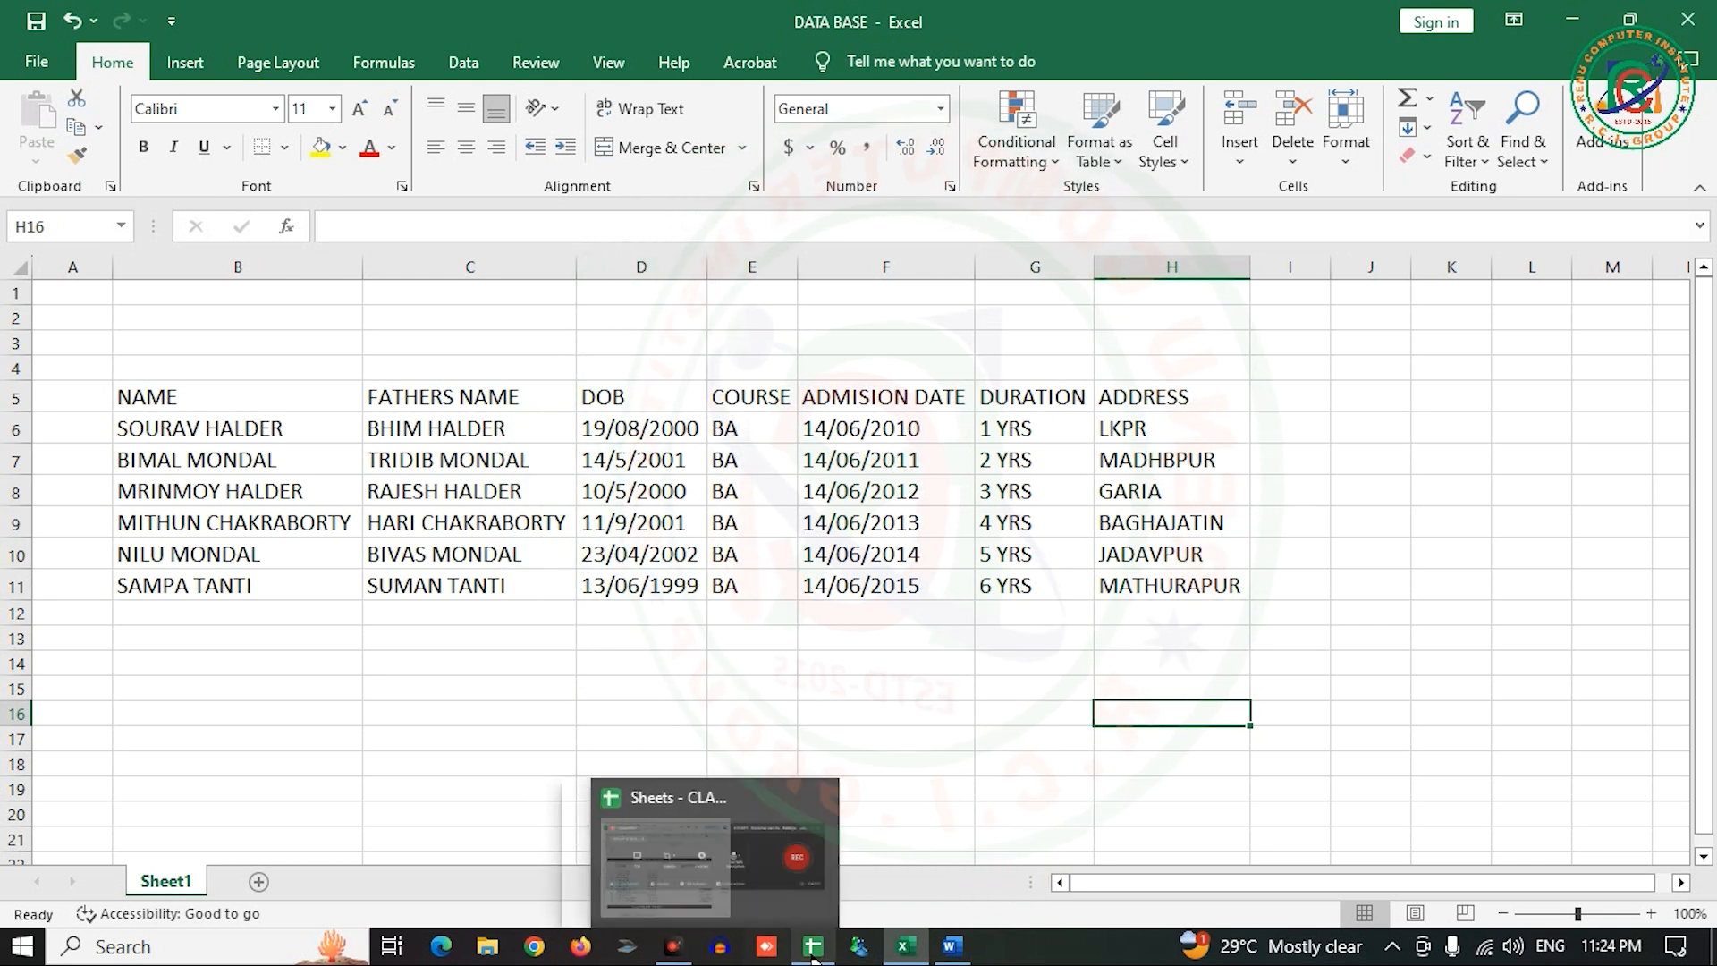
pyautogui.click(951, 946)
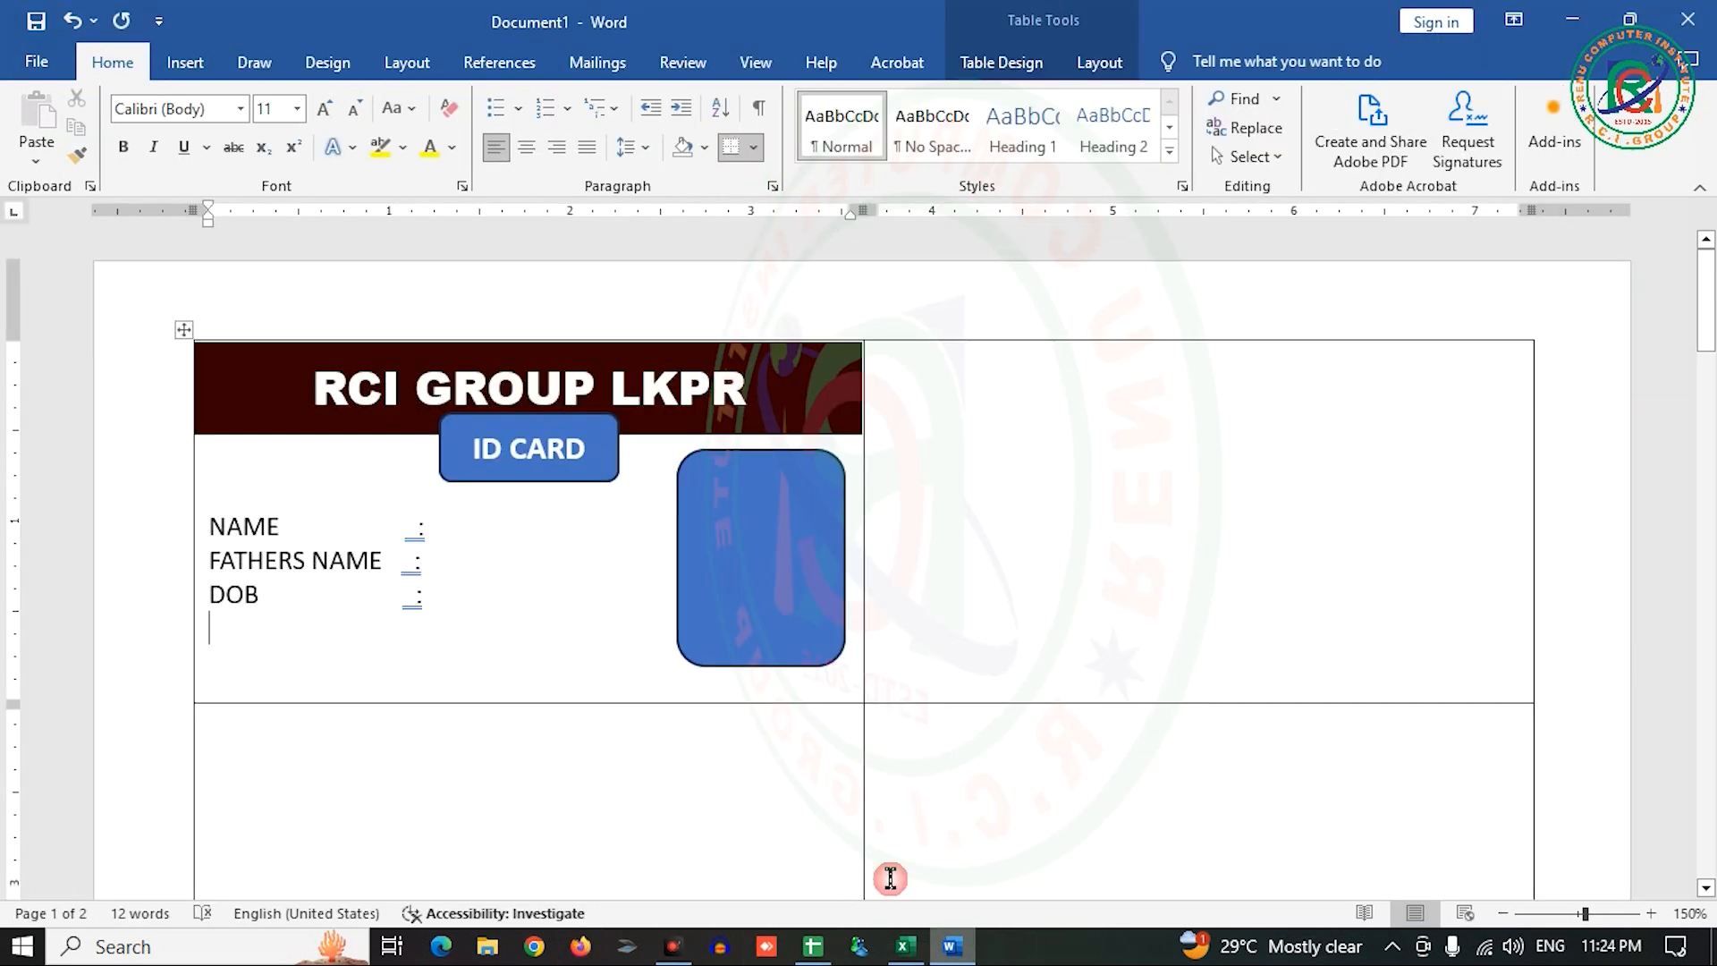
pyautogui.write('COUR')
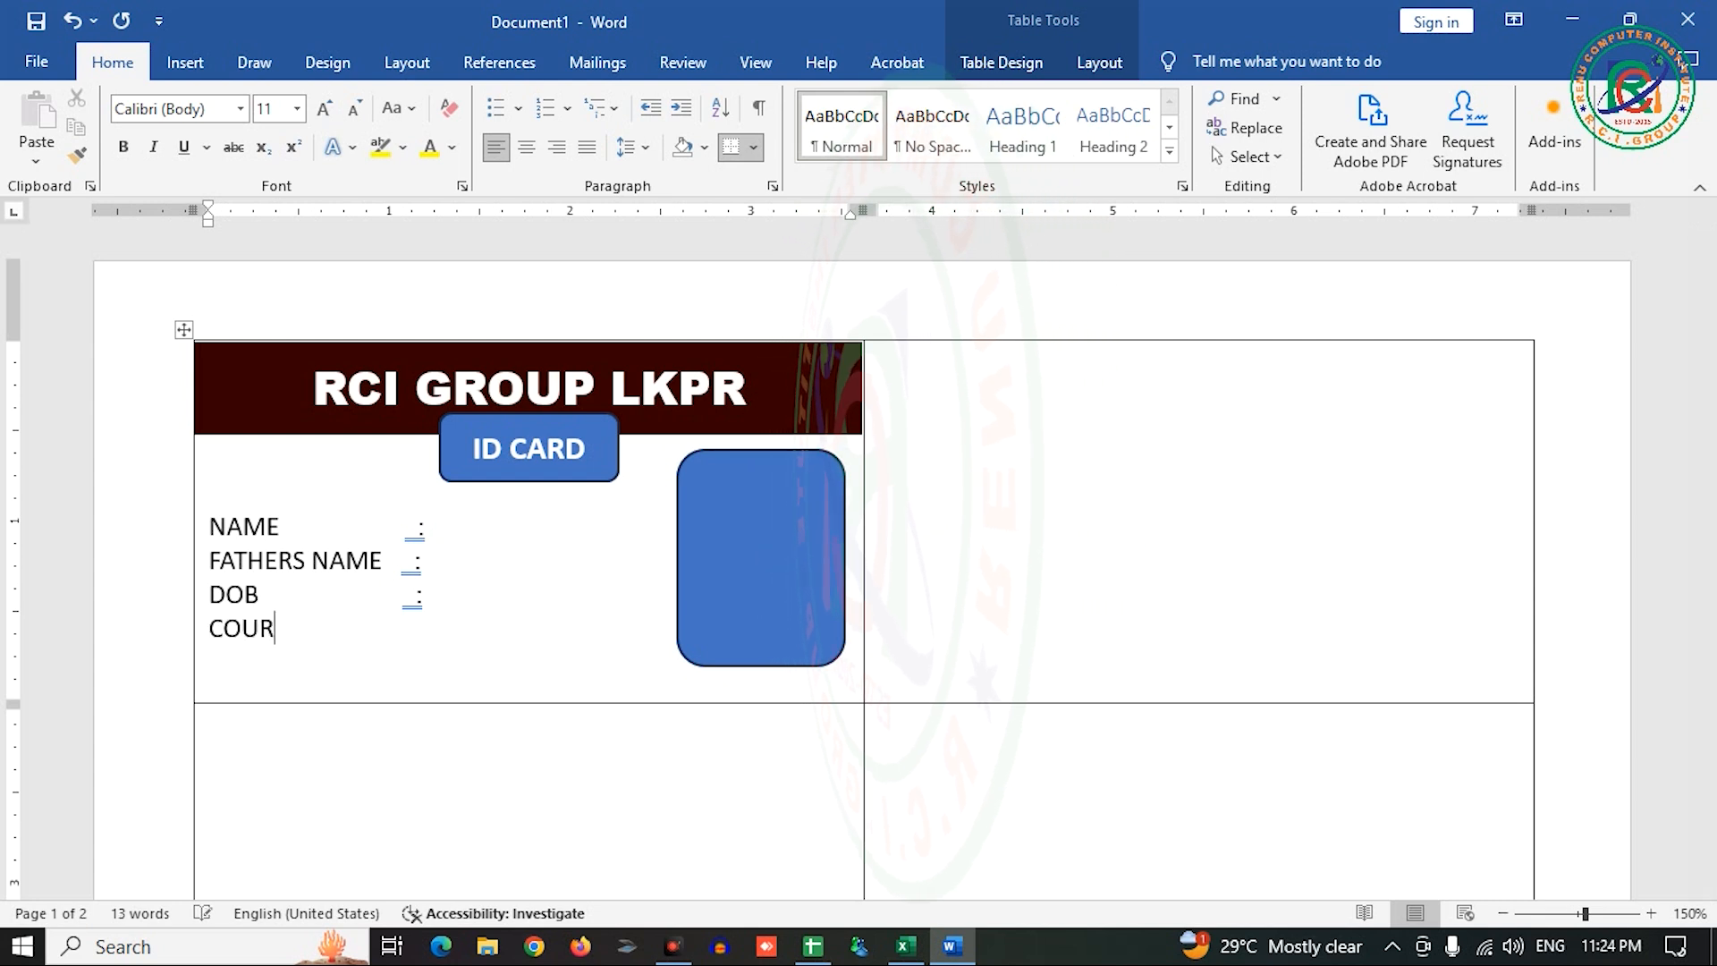
pyautogui.write('SE')
pyautogui.press('Tab')
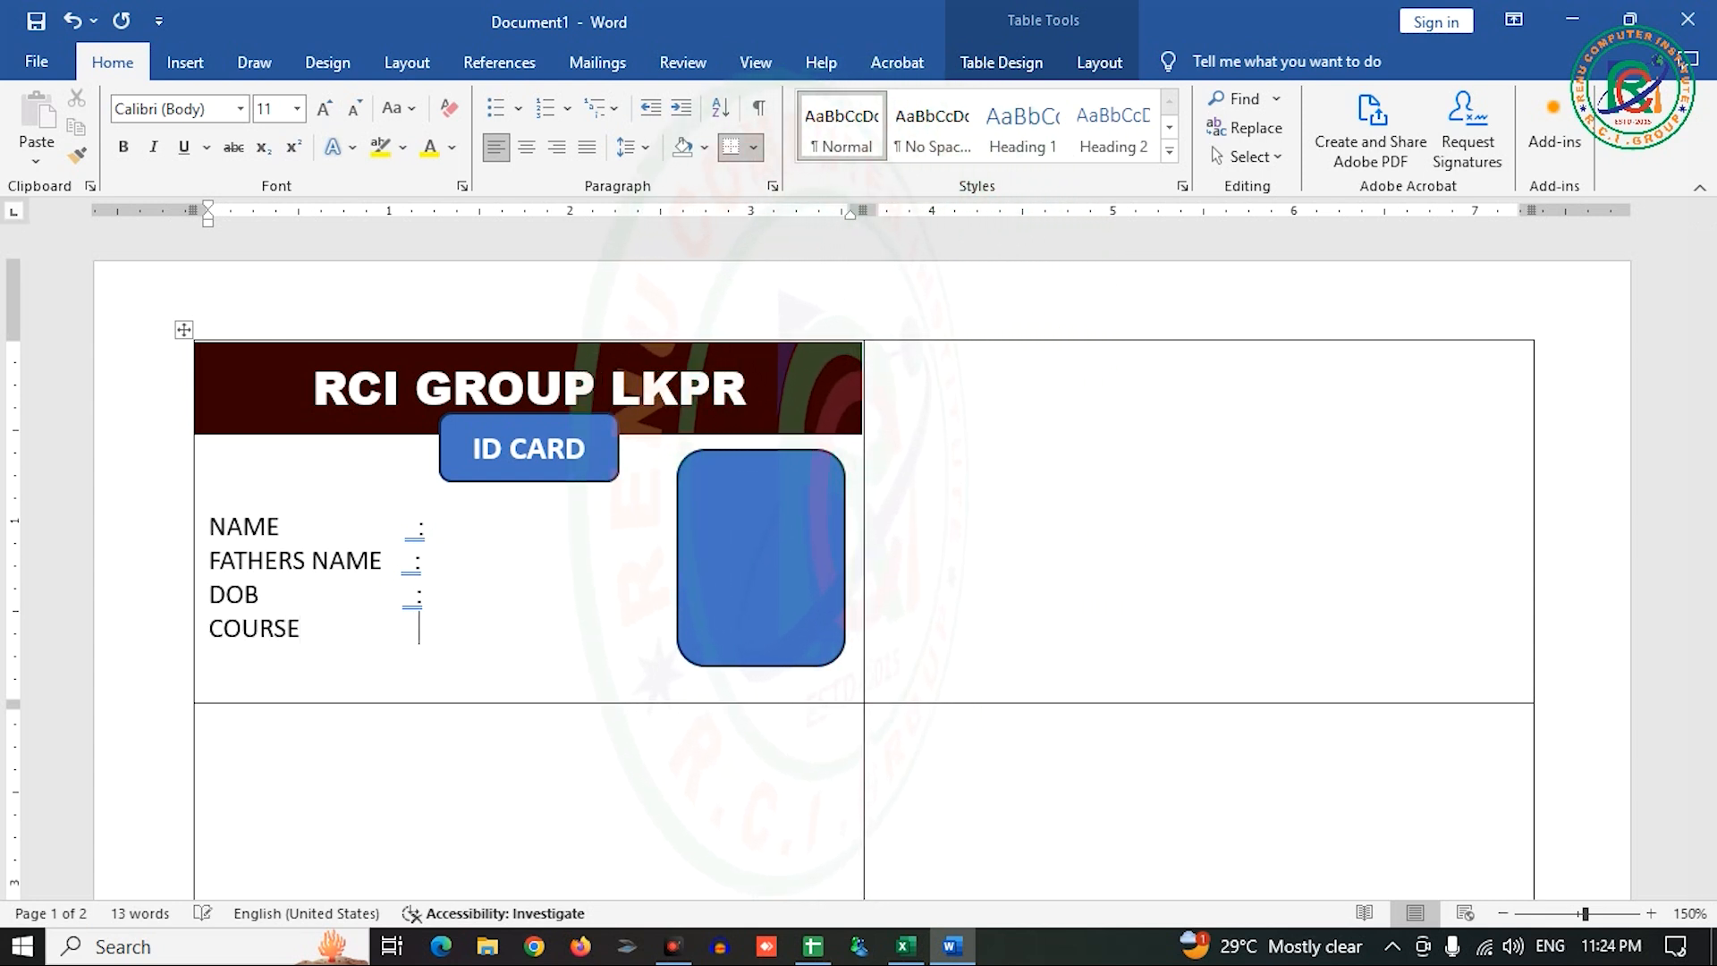
pyautogui.write(':')
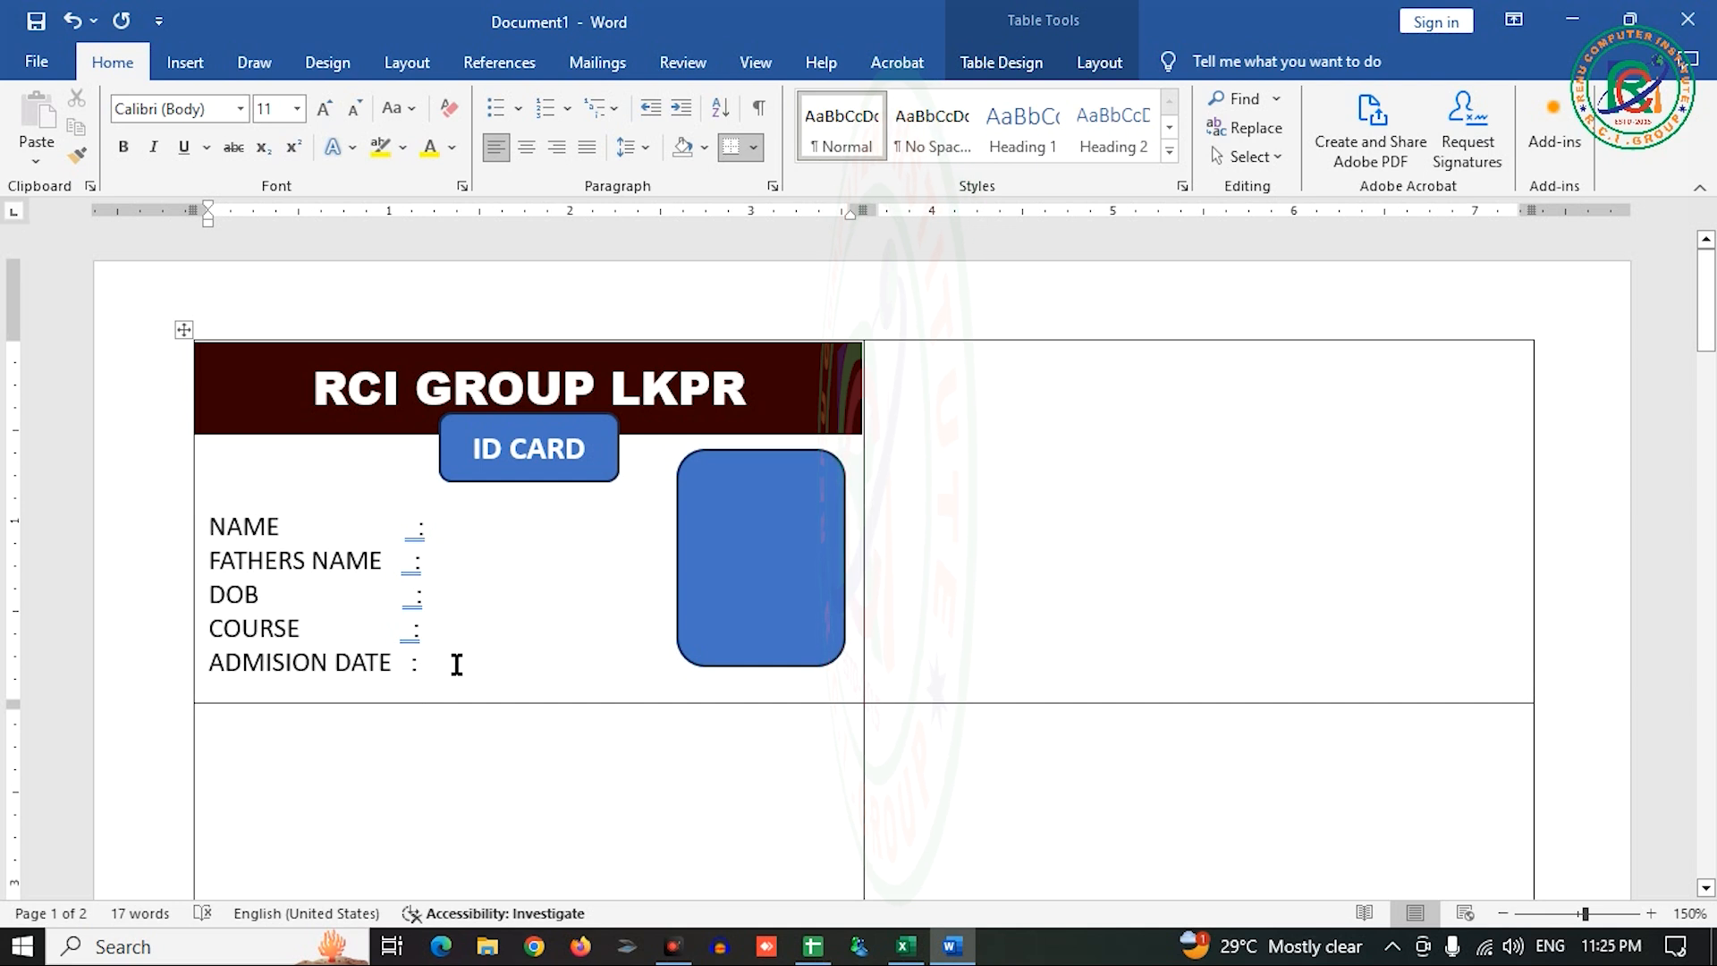
# - Remove one space before the NAME line's colon to align it with the colons below
pyautogui.click(429, 526)
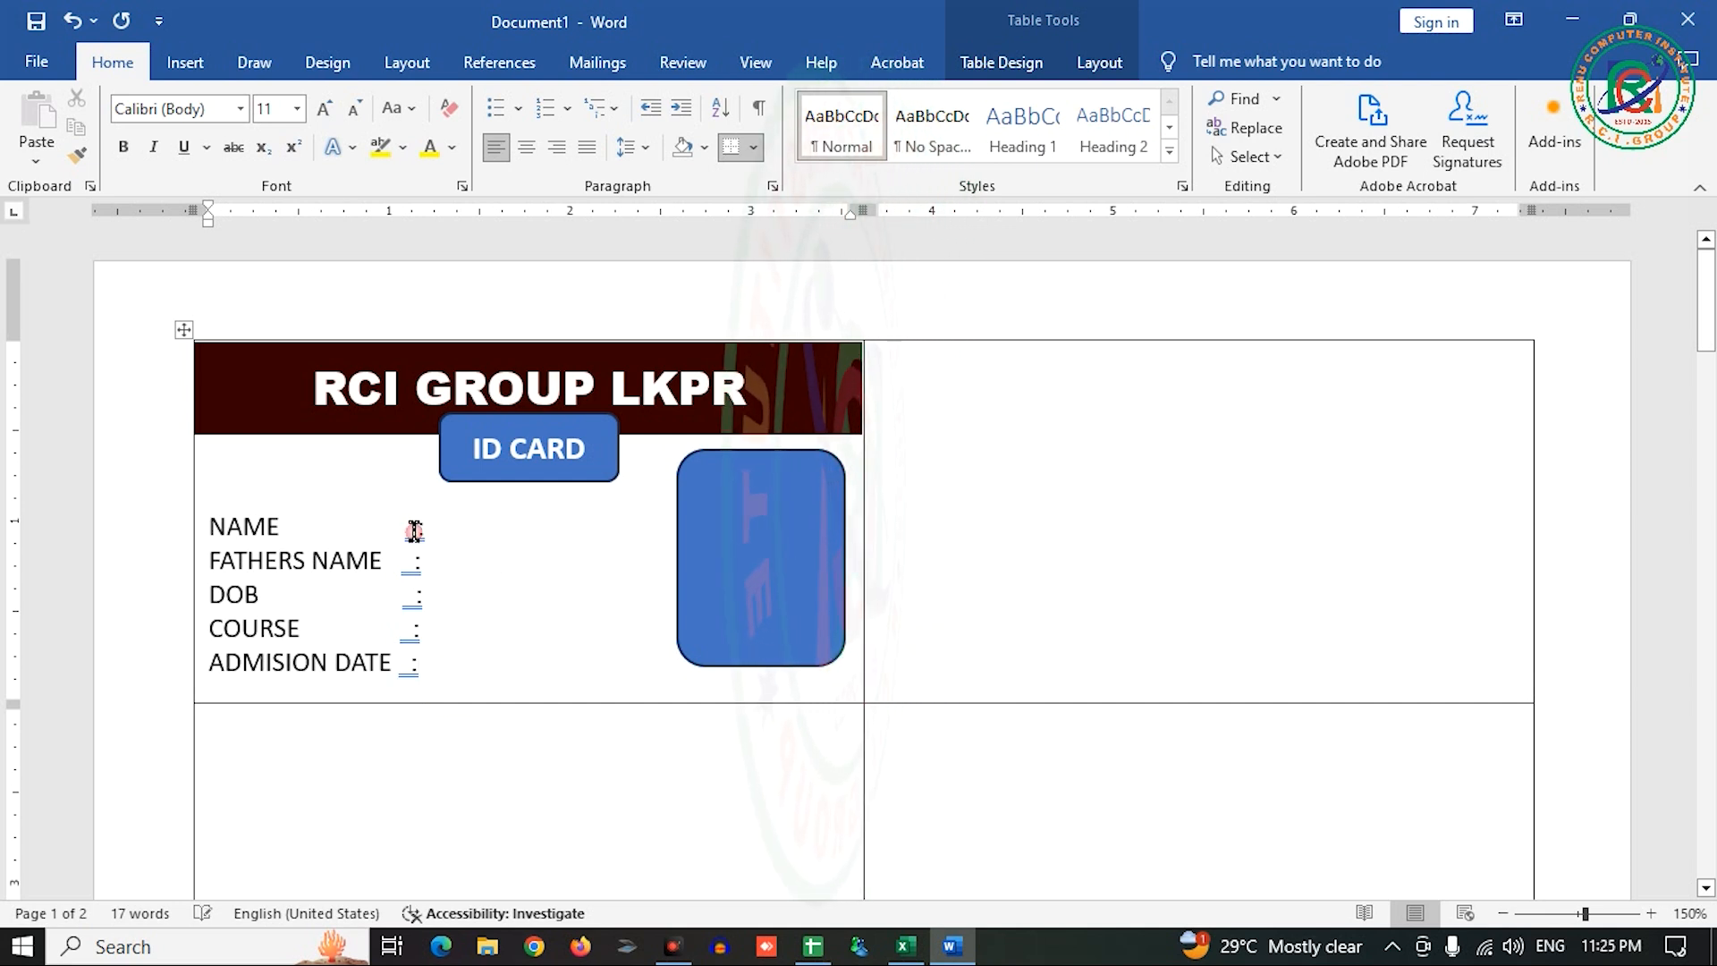
pyautogui.press('Left')
pyautogui.press('BackSpace')
pyautogui.click(450, 595)
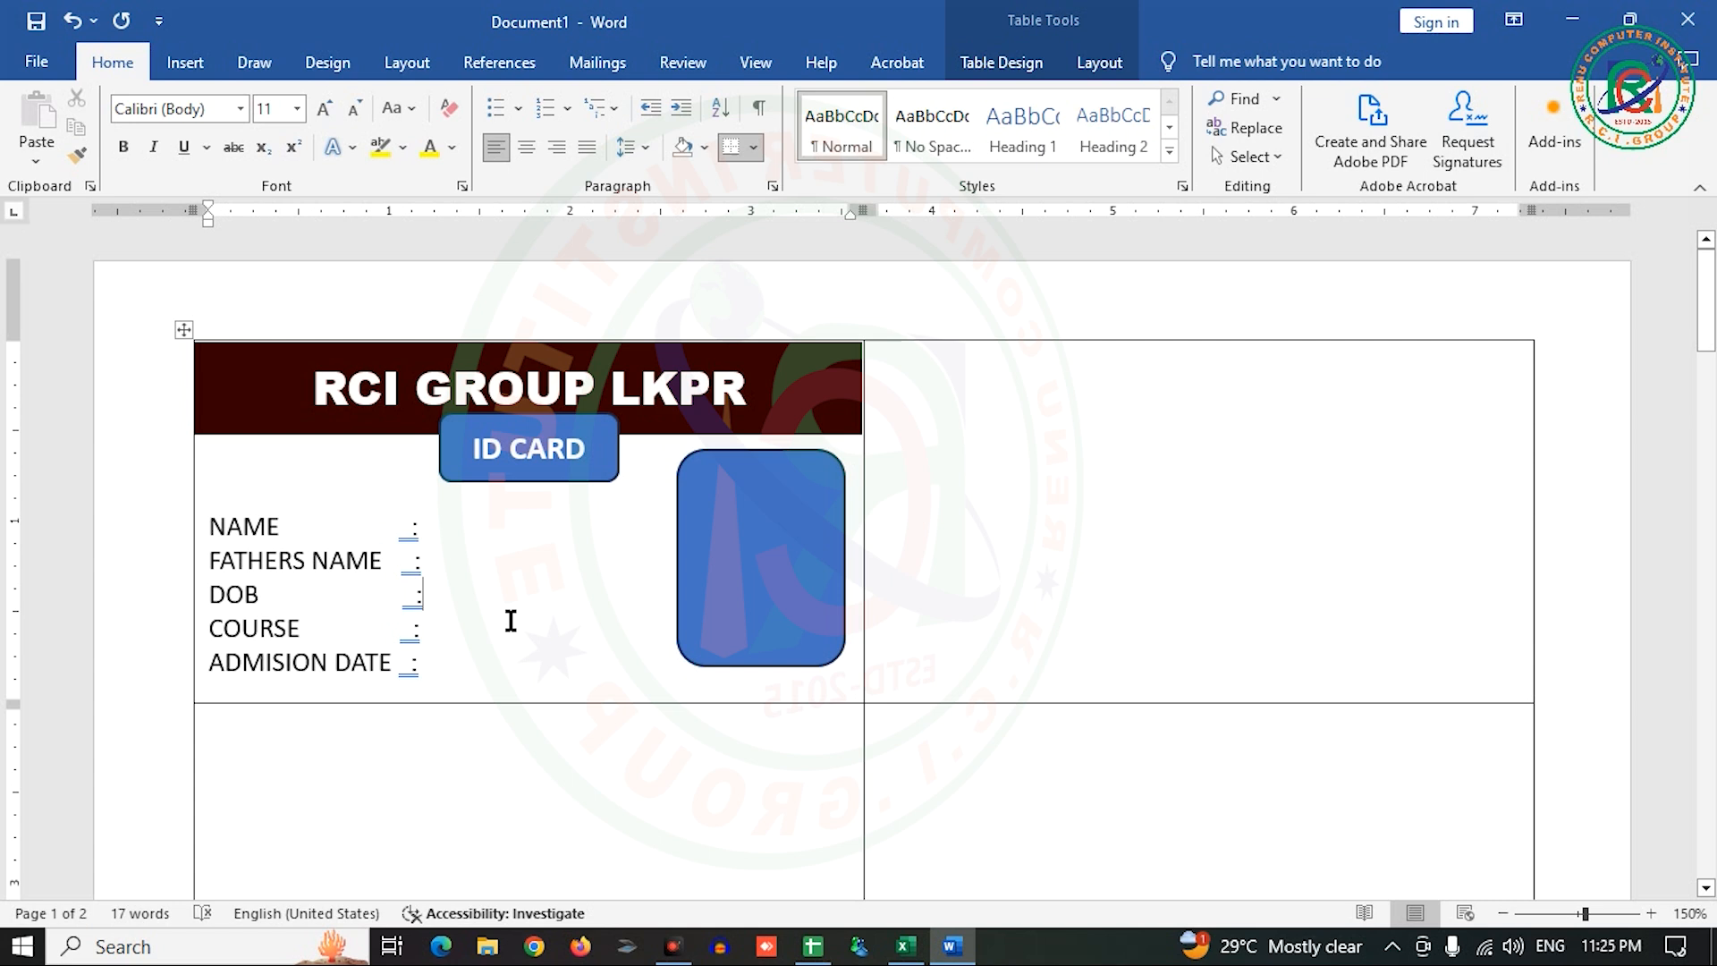
# - Set the document up as a Labels mail merge with Microsoft 1/2 Letter labels, and undo the page replacement to restore the card
pyautogui.click(429, 526)
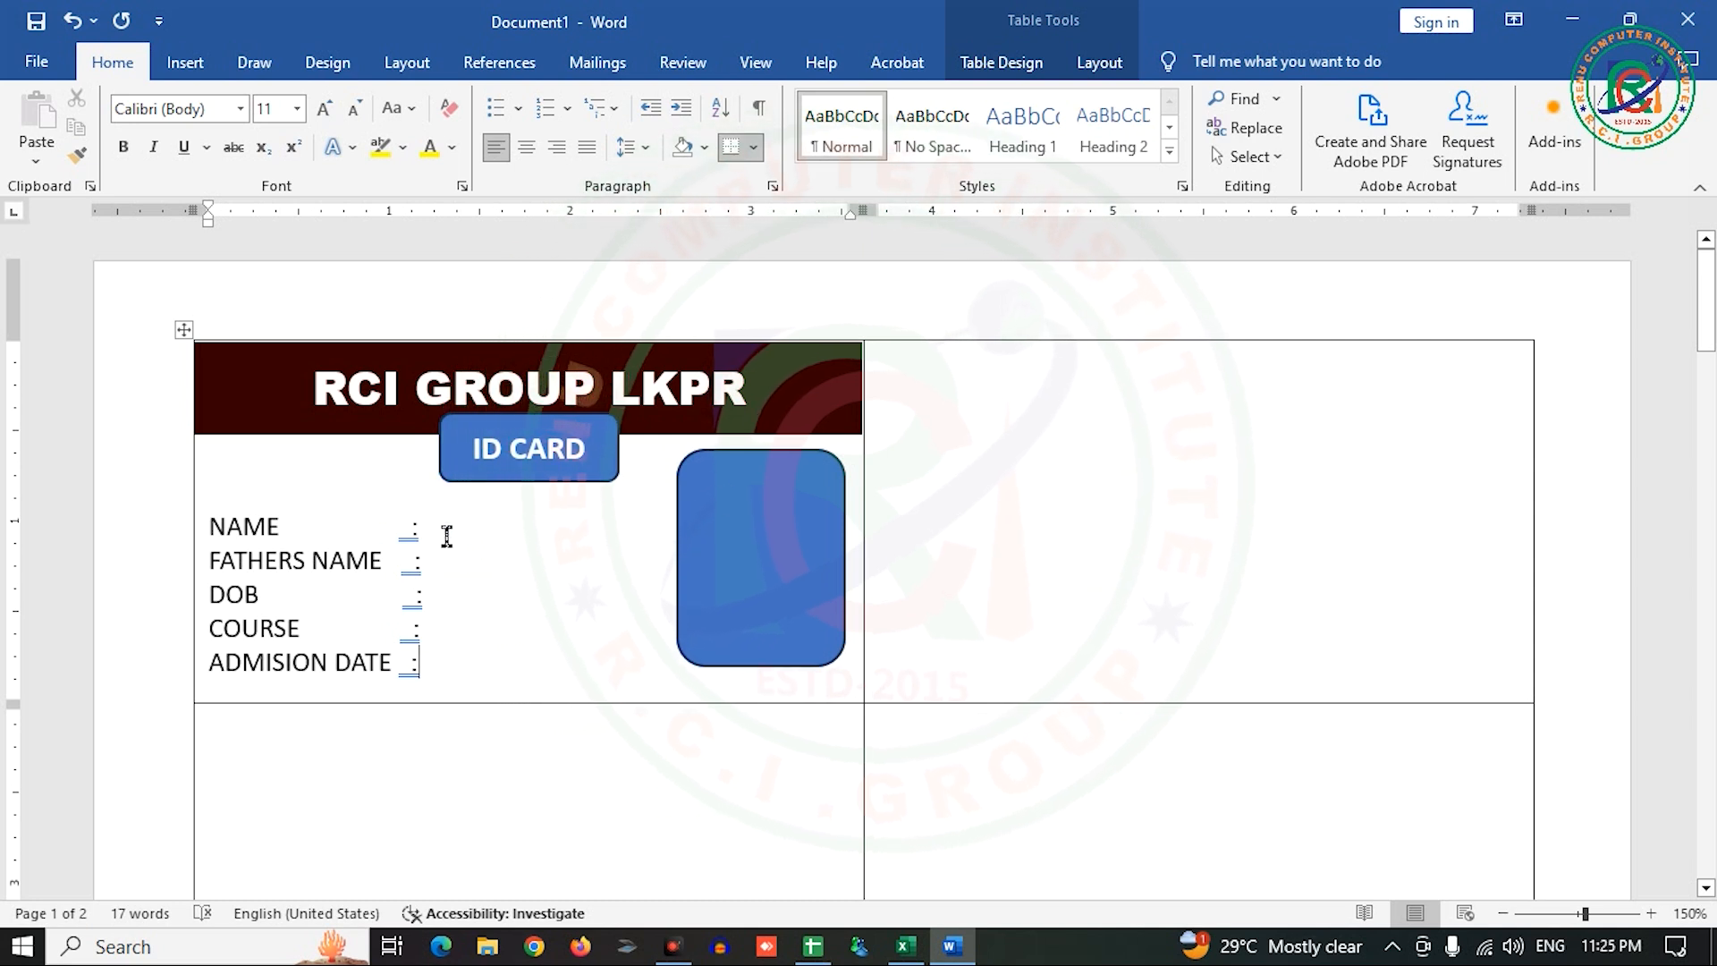
pyautogui.click(577, 62)
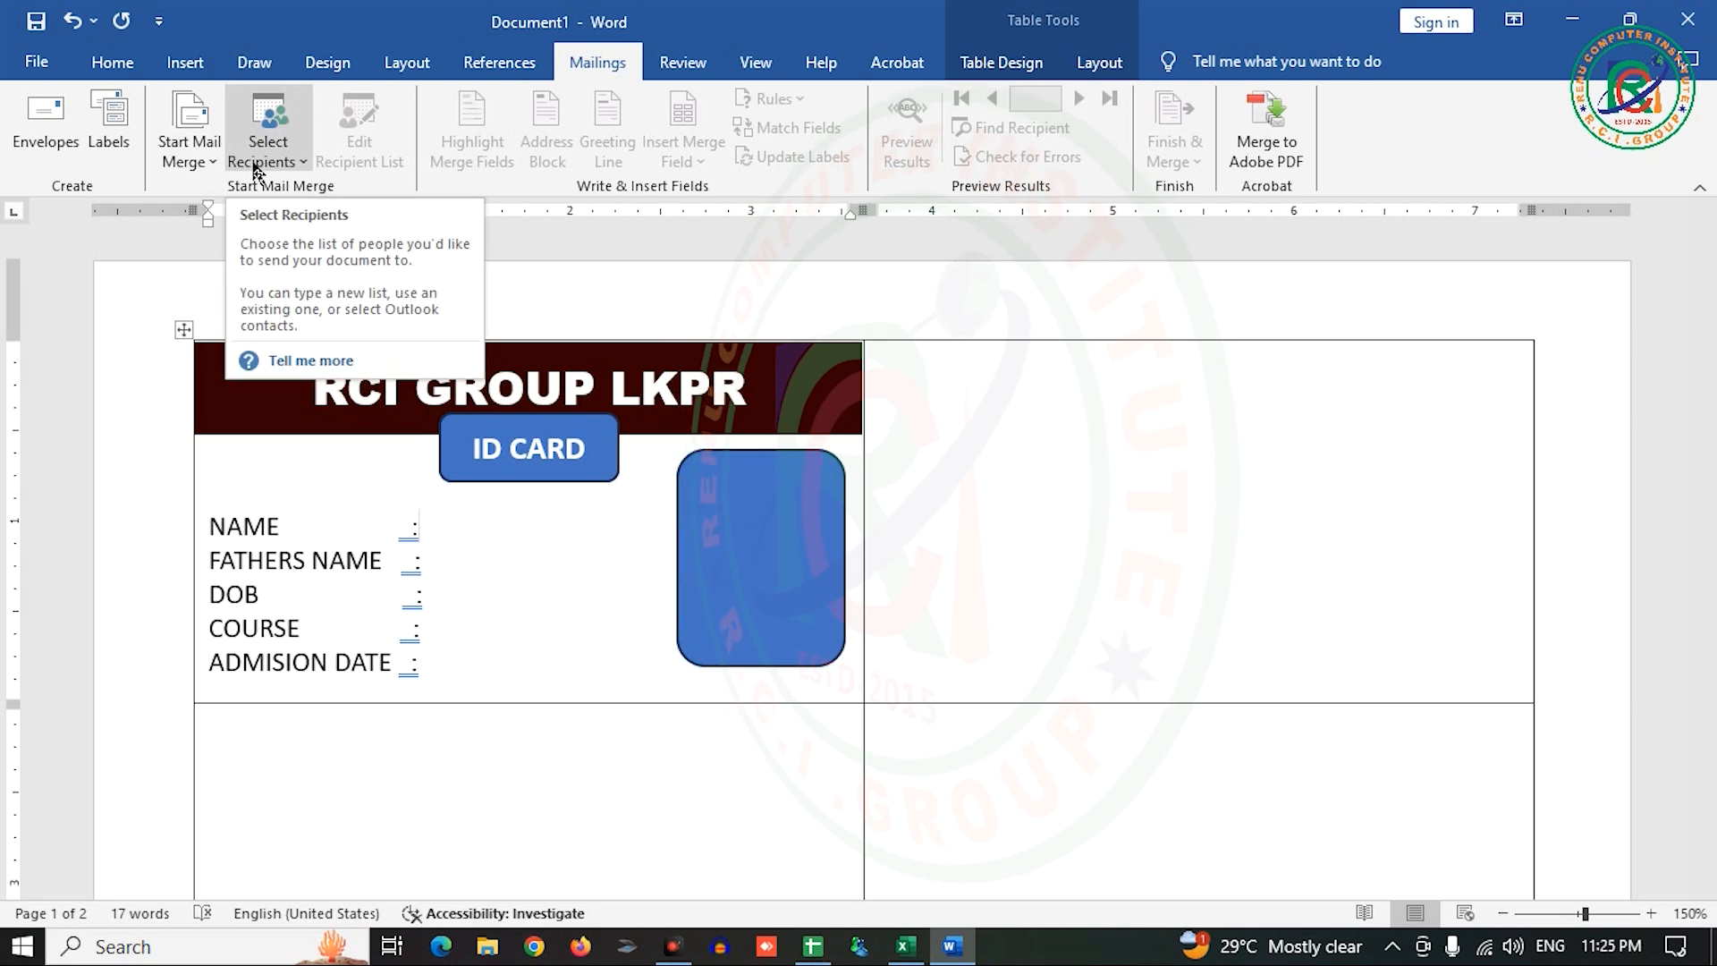
pyautogui.click(213, 163)
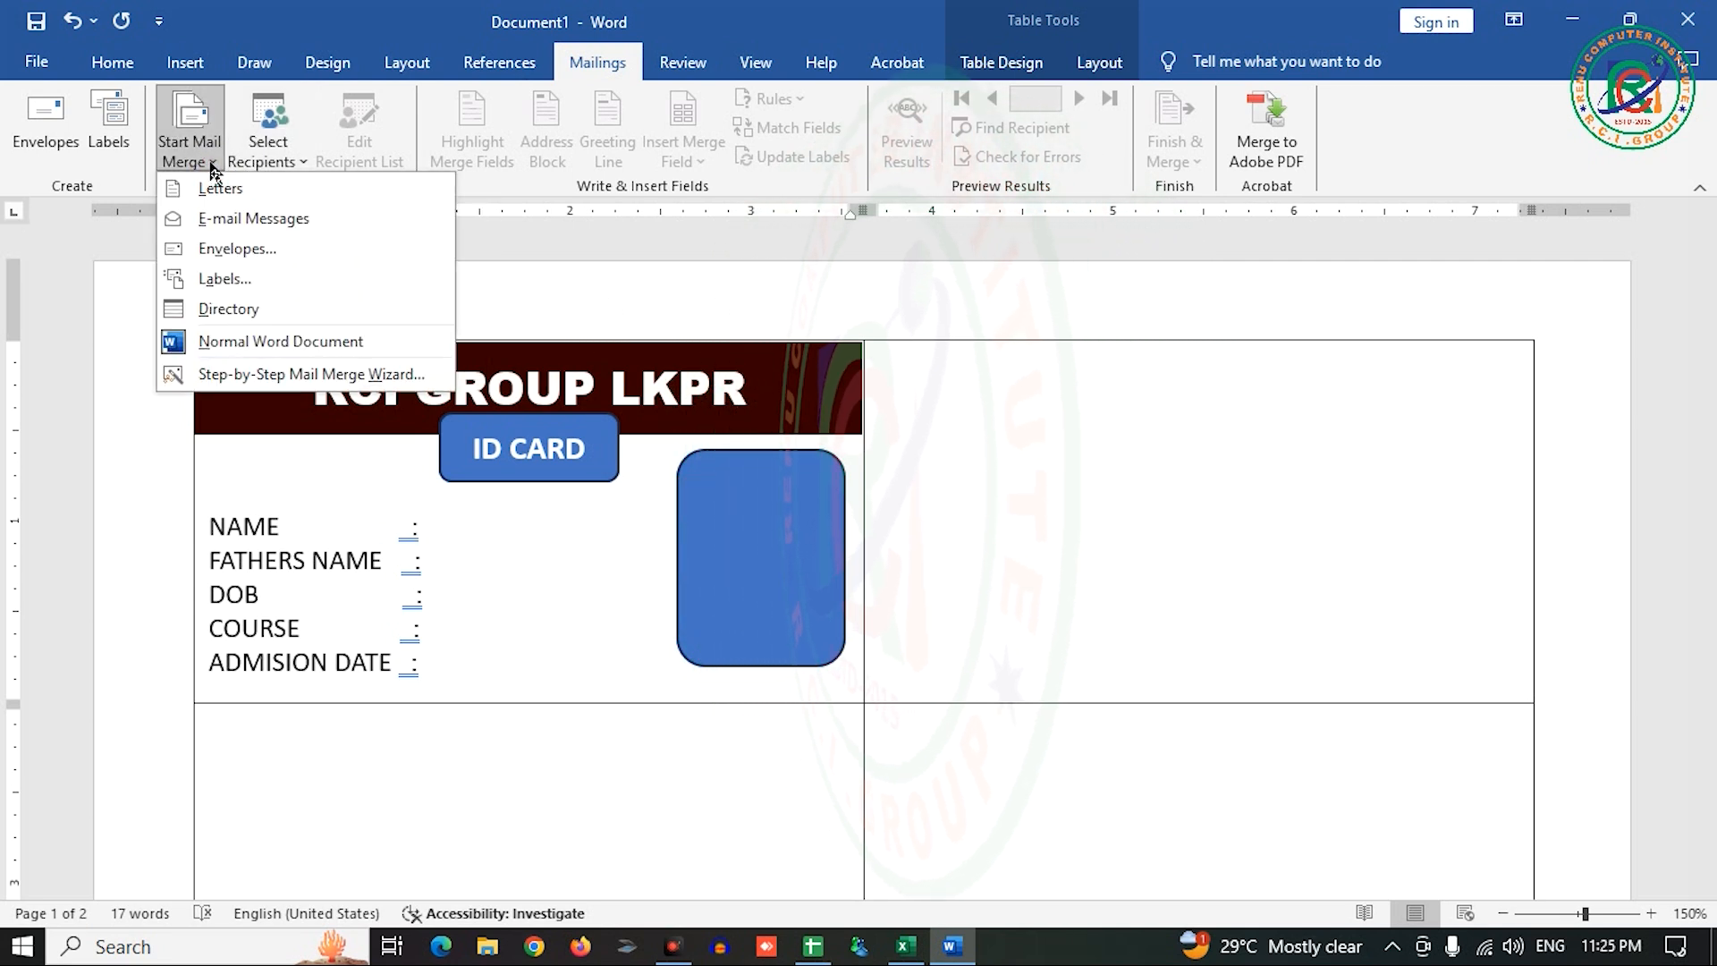
pyautogui.click(246, 287)
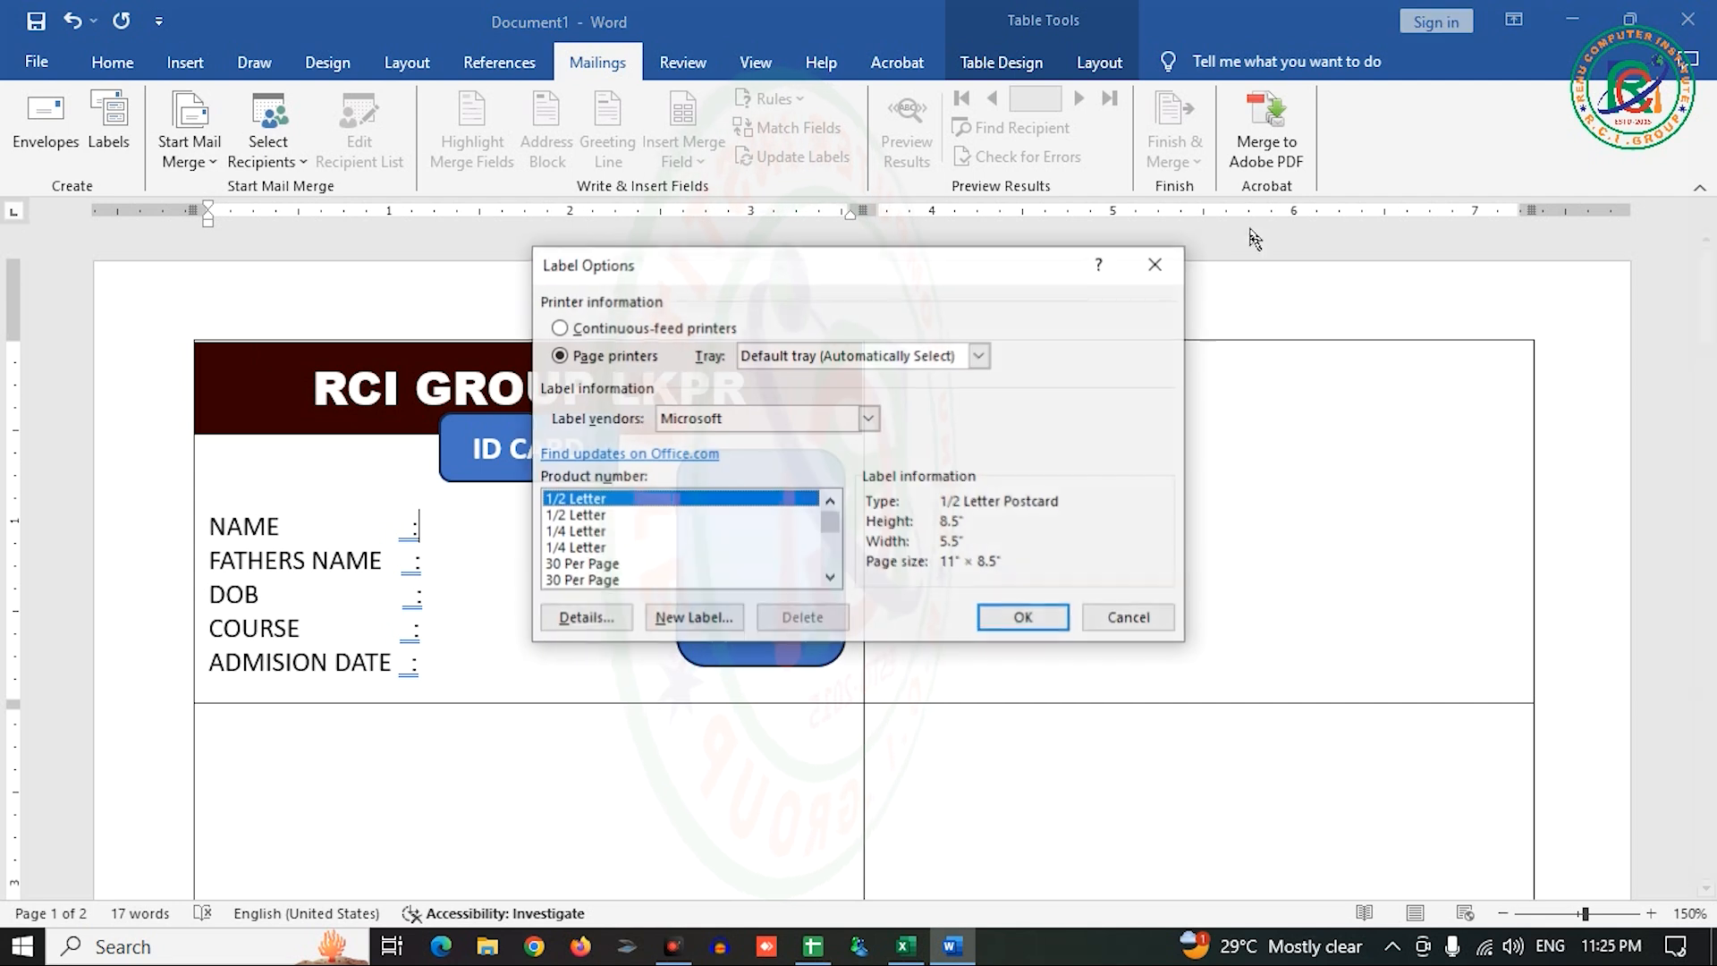
pyautogui.click(1010, 626)
pyautogui.click(809, 540)
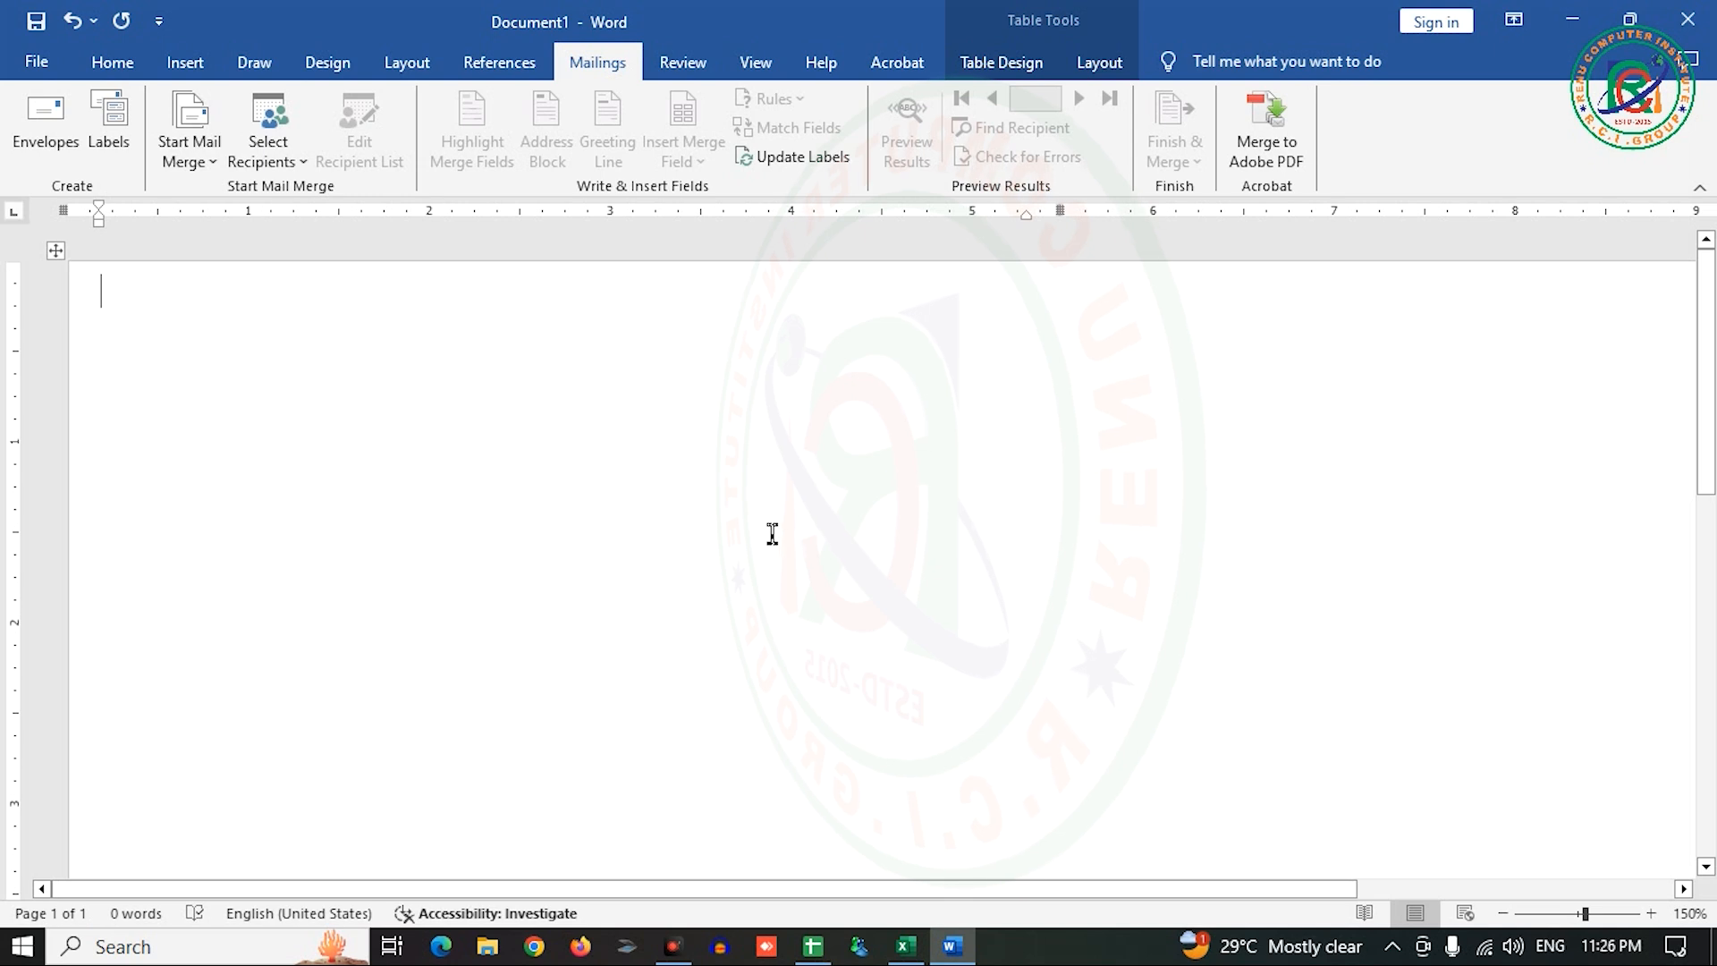
pyautogui.hotkey('ctrl', 'z')
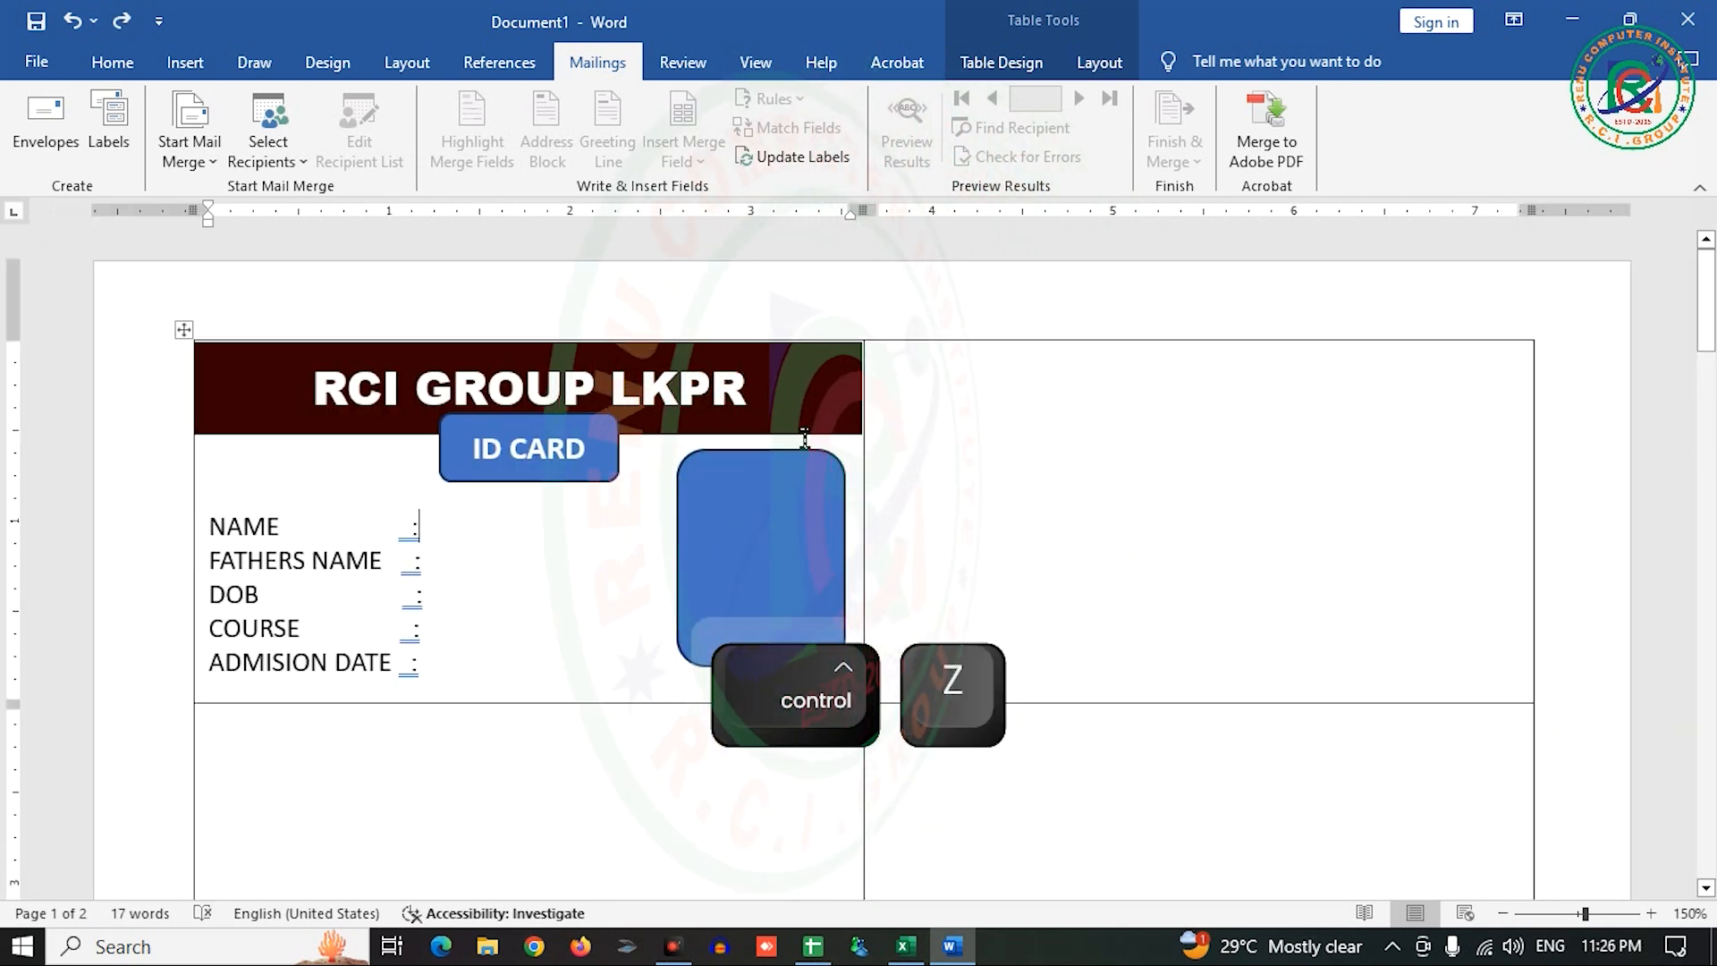
# - Copy the first card's design into all the other table cells with Update Labels and review the pages
pyautogui.click(798, 160)
pyautogui.scroll(-5, 1189, 561)
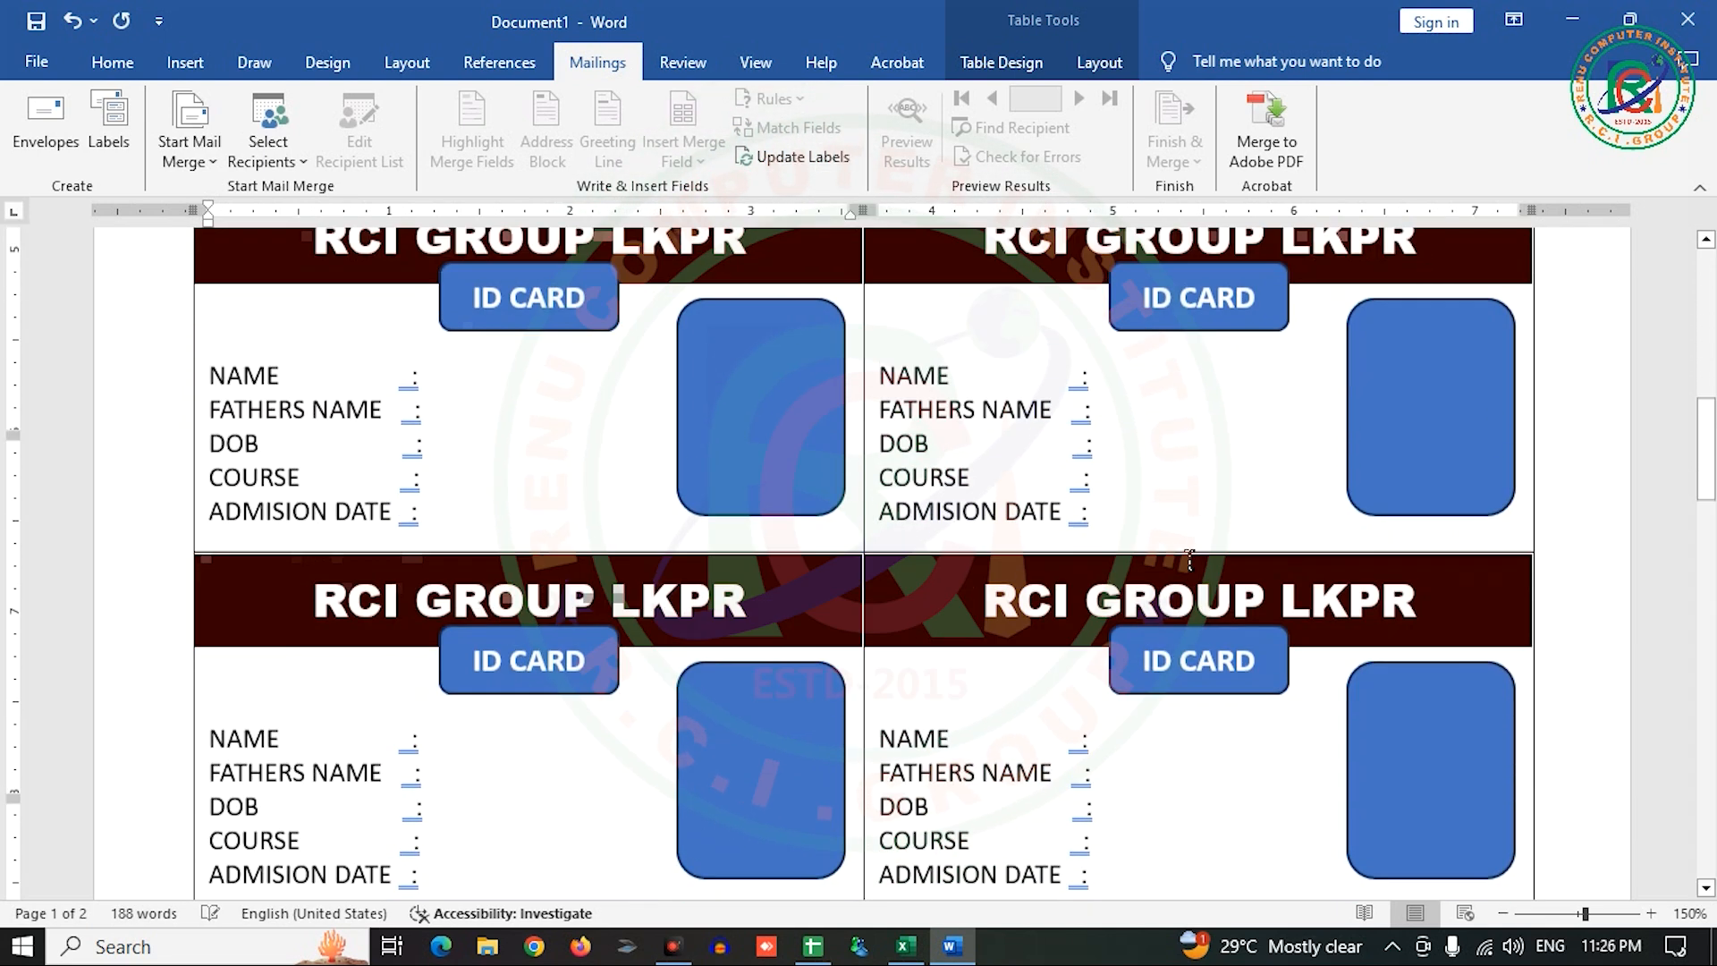
pyautogui.scroll(-10, 1189, 561)
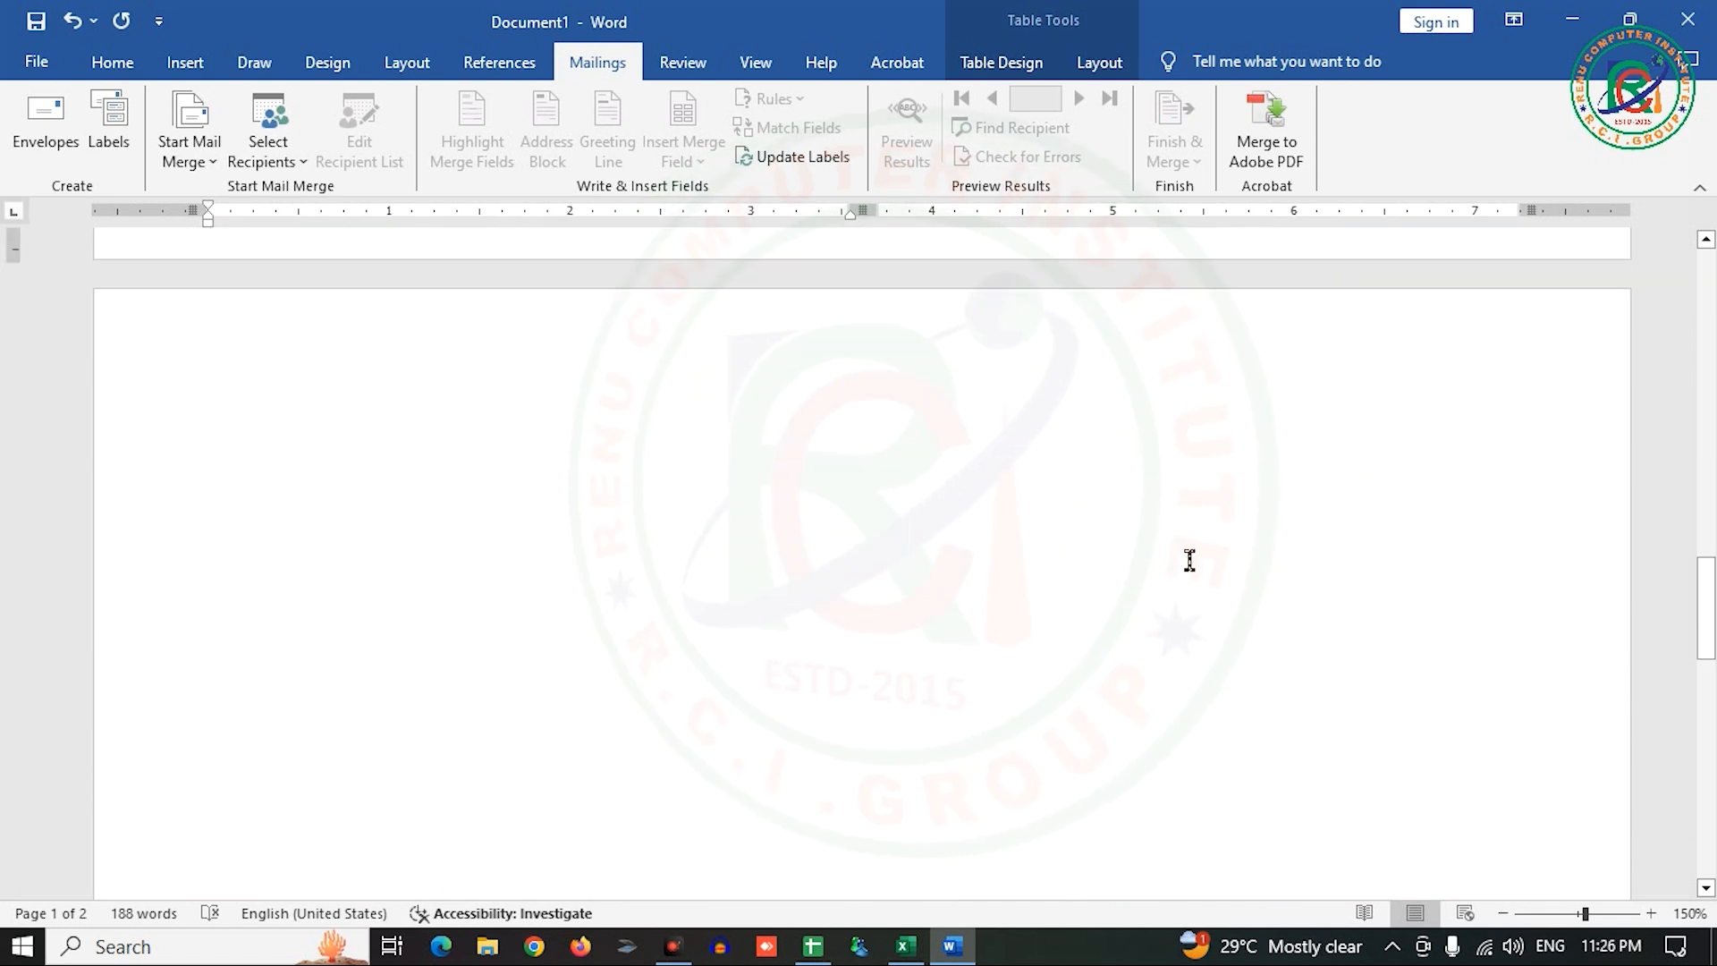
pyautogui.scroll(15, 1189, 561)
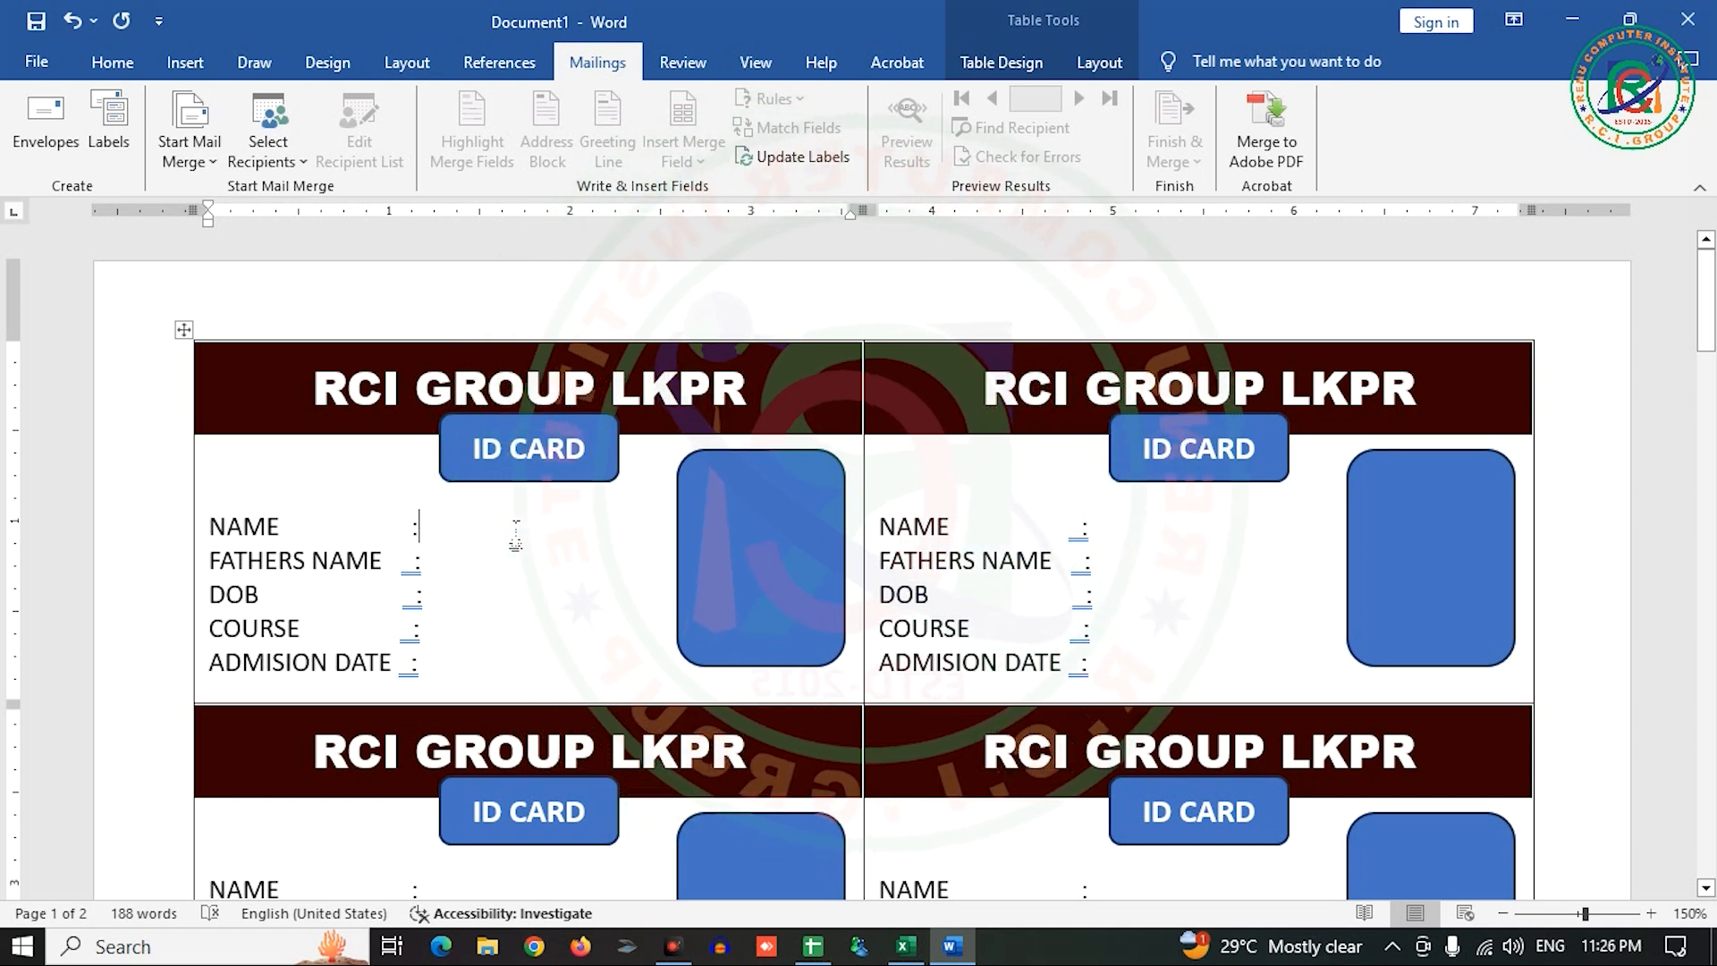
# - Check the student data in Excel, then use Sheet1$ of the Desktop's DATA BASE workbook, with column headers, as the merge recipient list
pyautogui.click(906, 946)
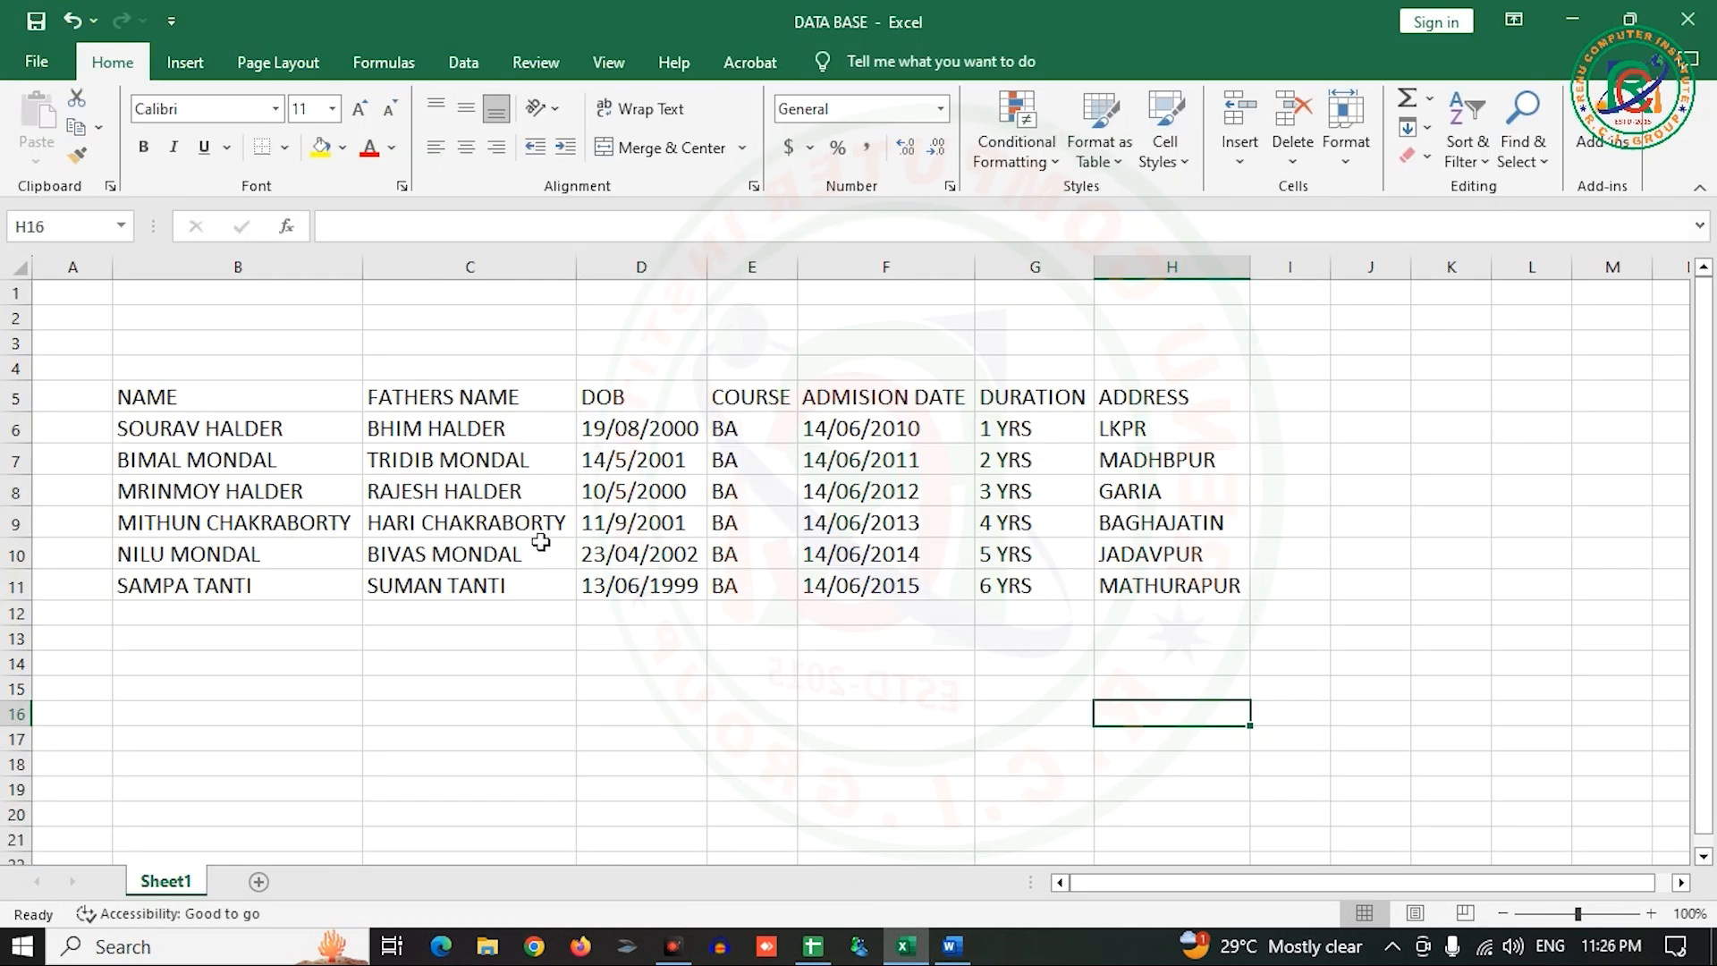
pyautogui.click(958, 959)
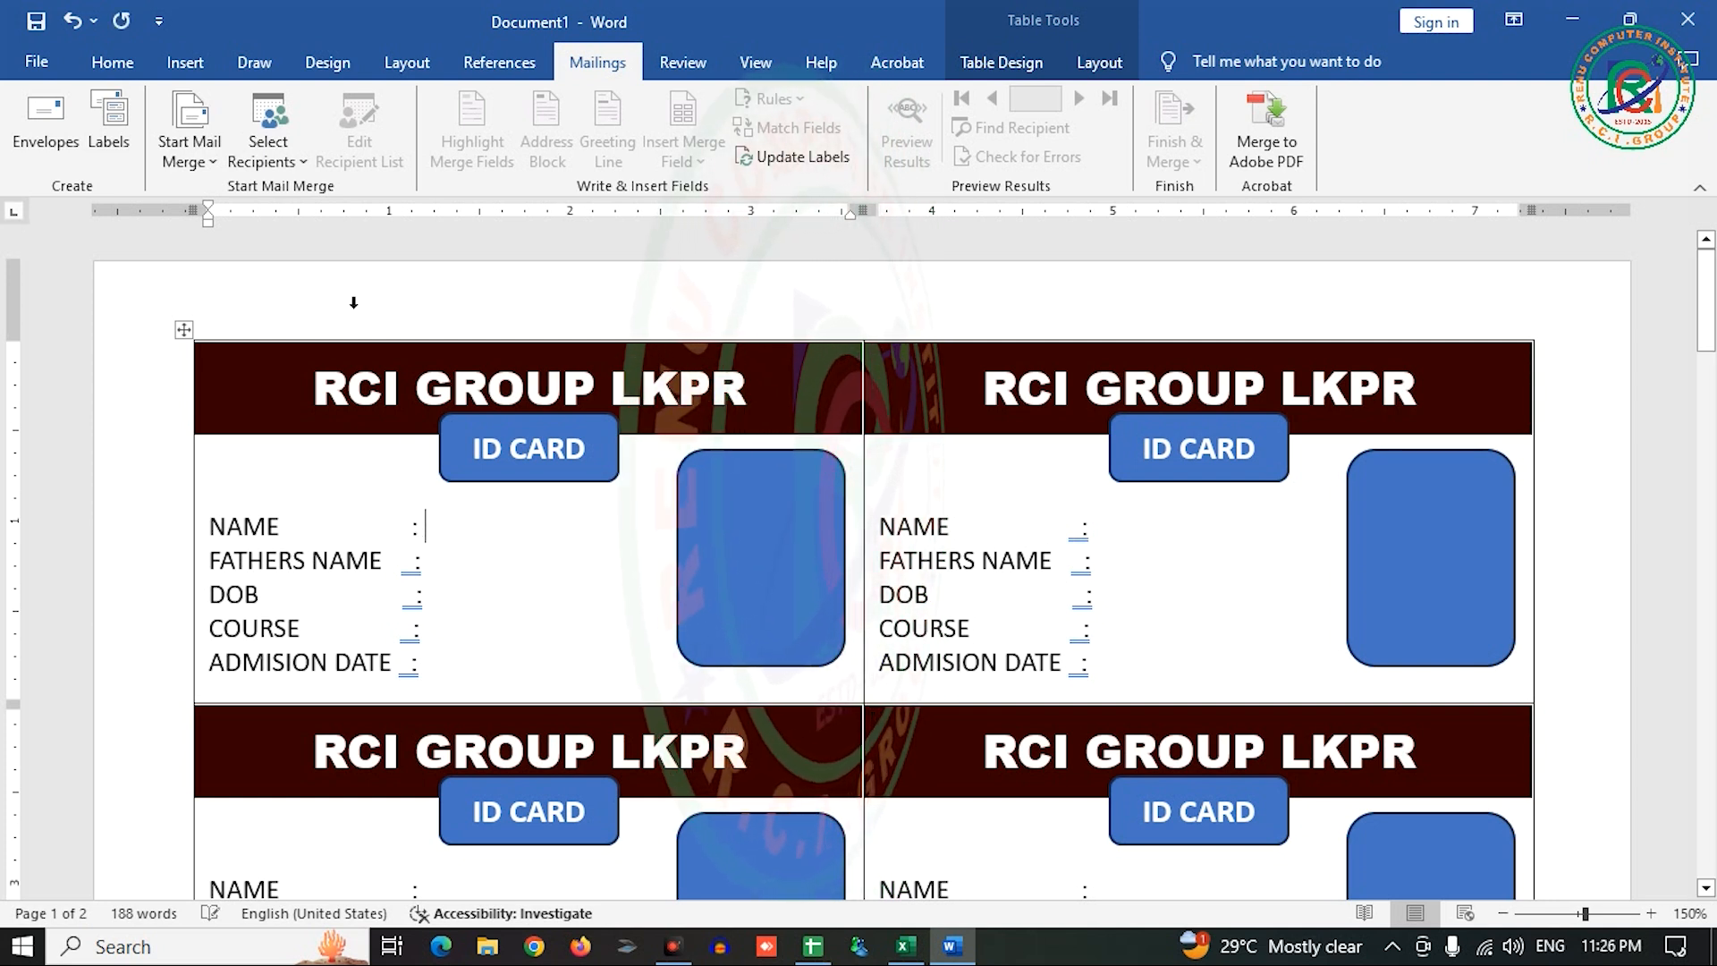
pyautogui.click(272, 163)
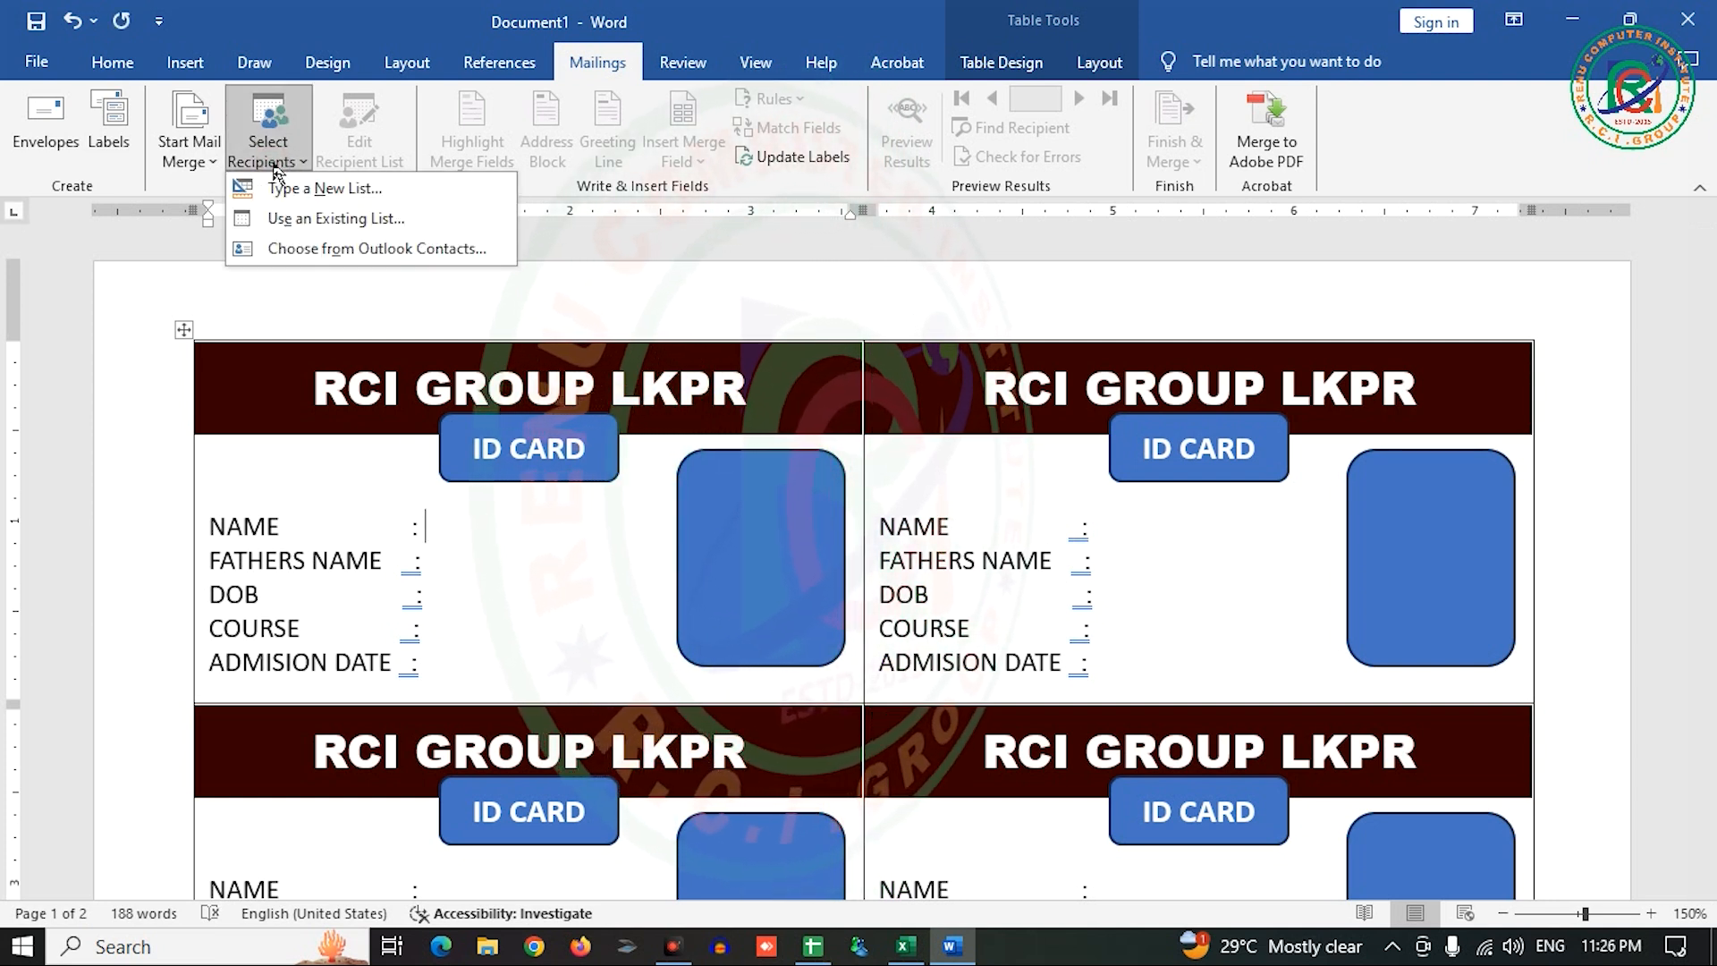
pyautogui.click(307, 222)
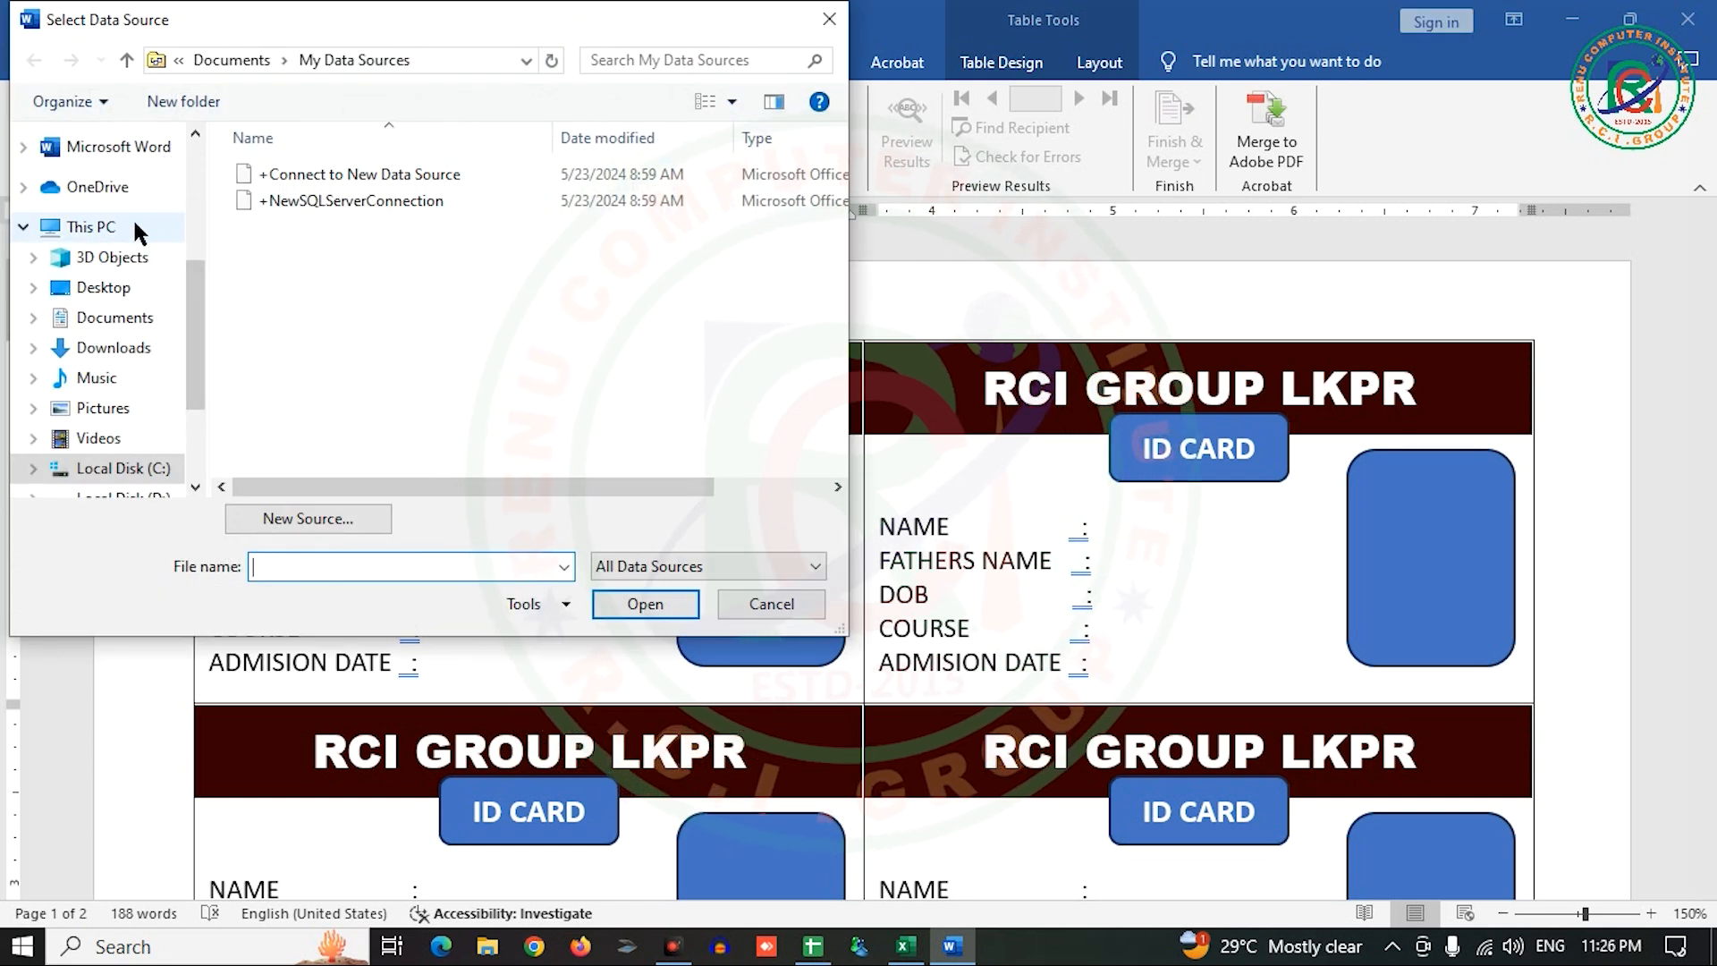
pyautogui.click(143, 286)
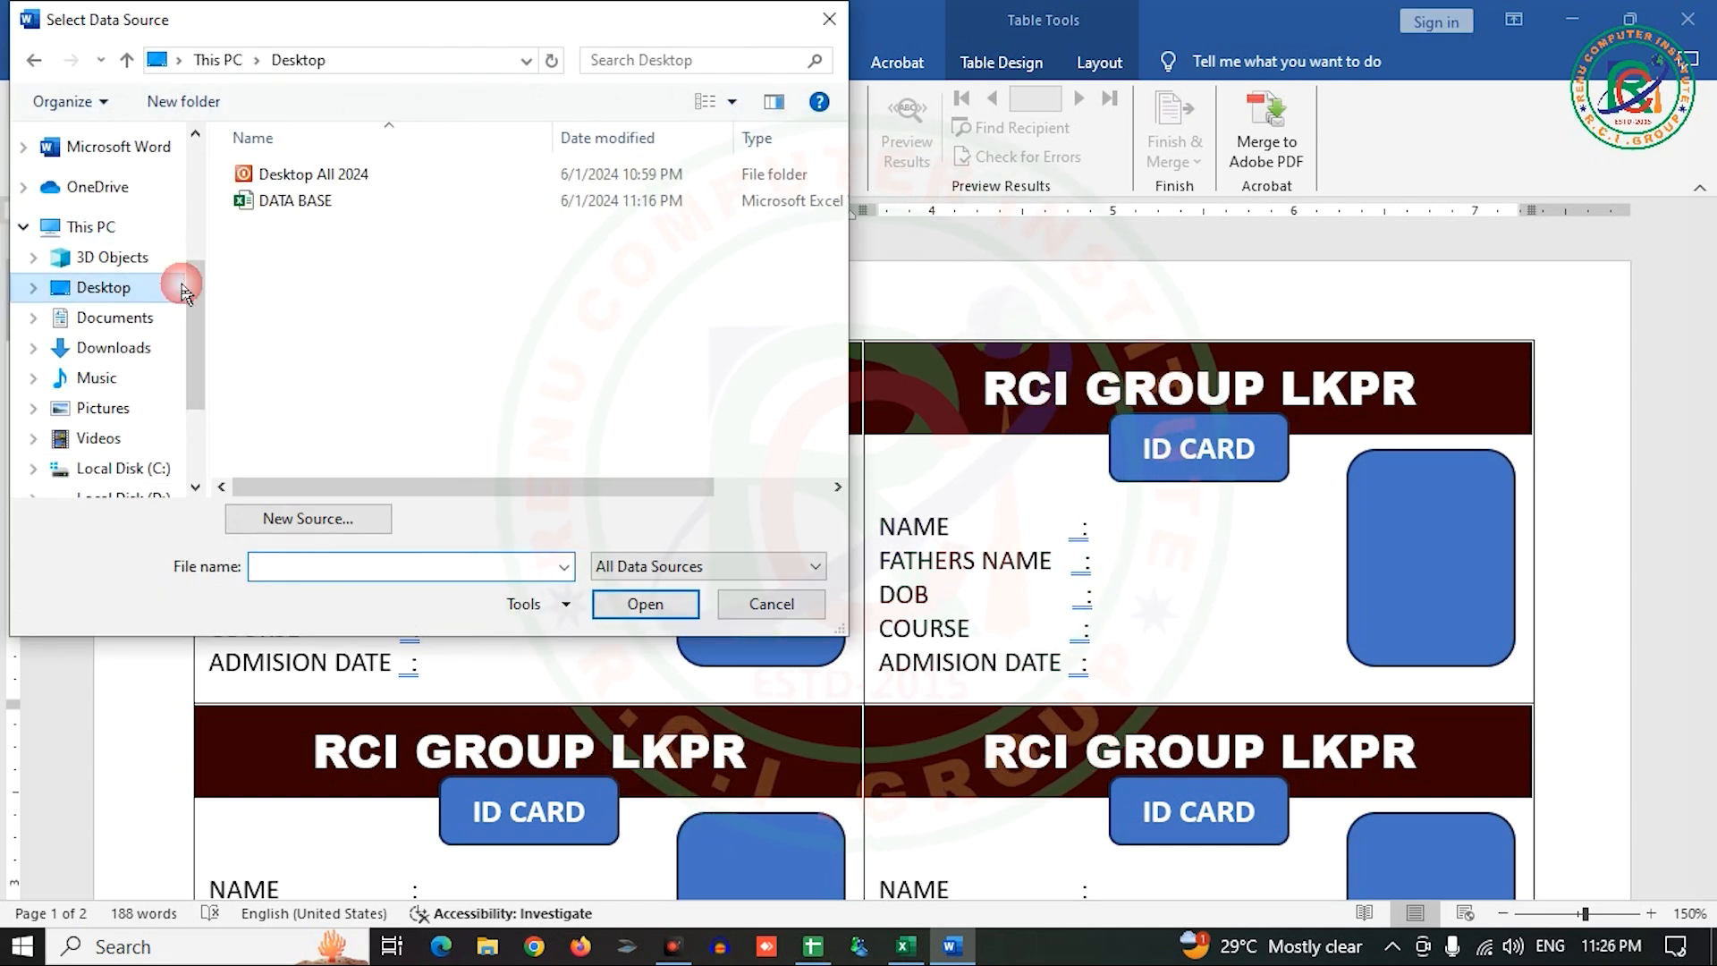
pyautogui.click(320, 213)
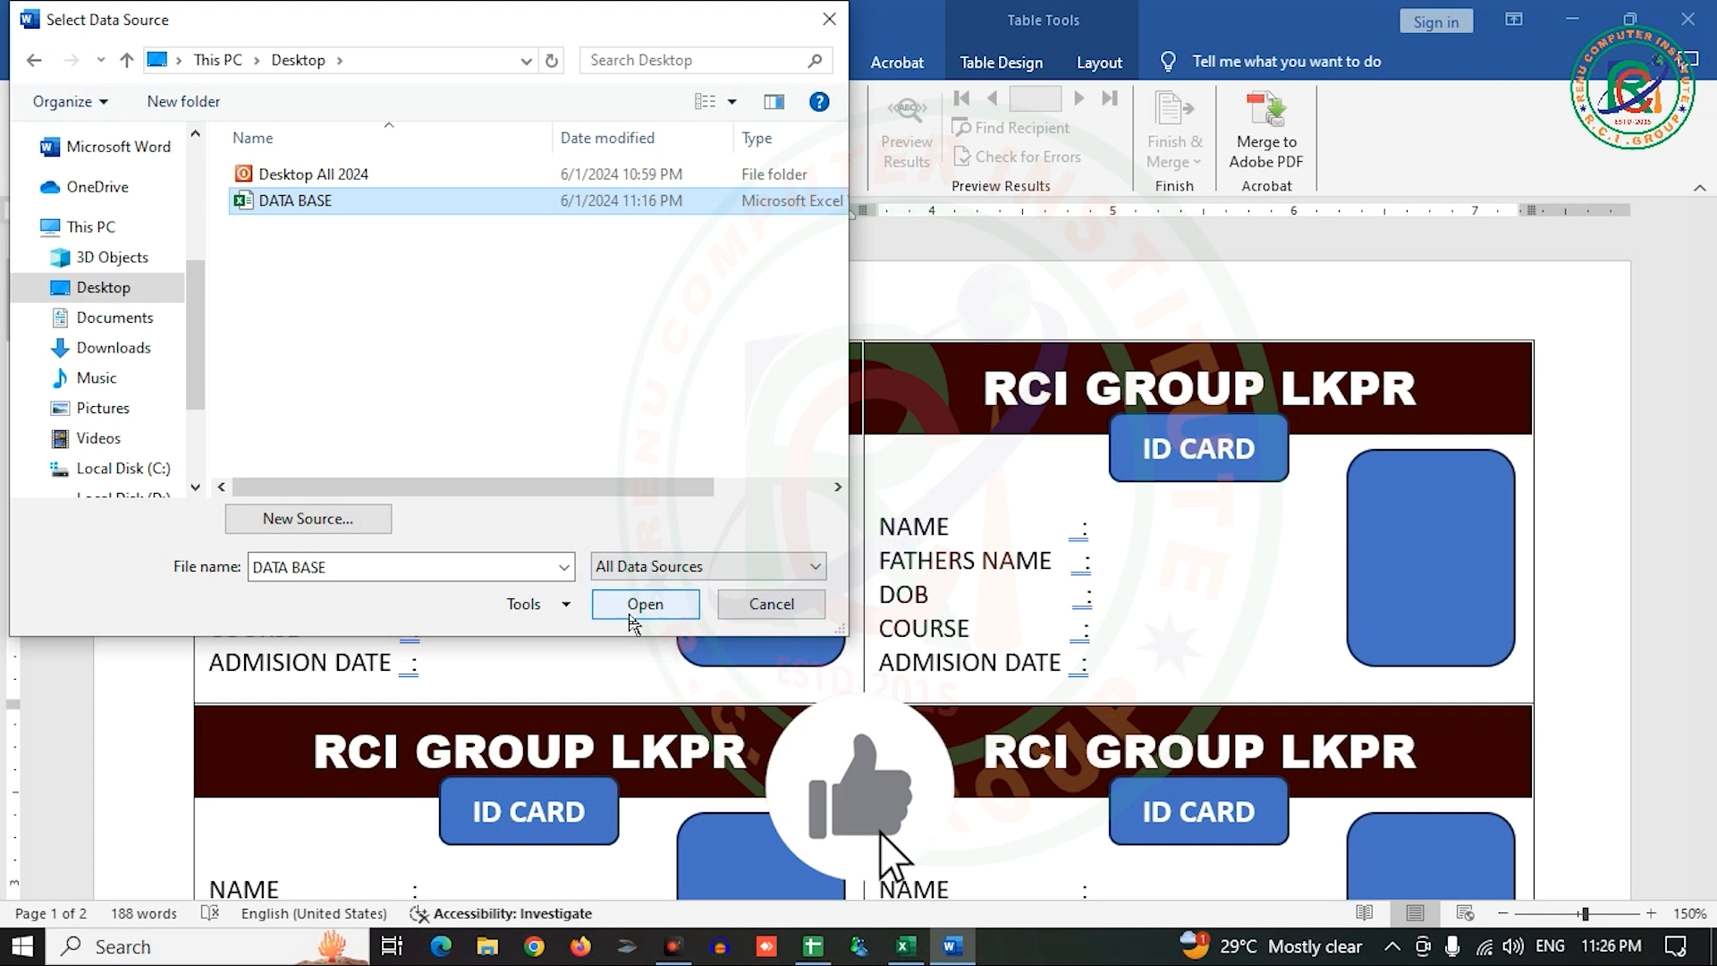
pyautogui.click(641, 605)
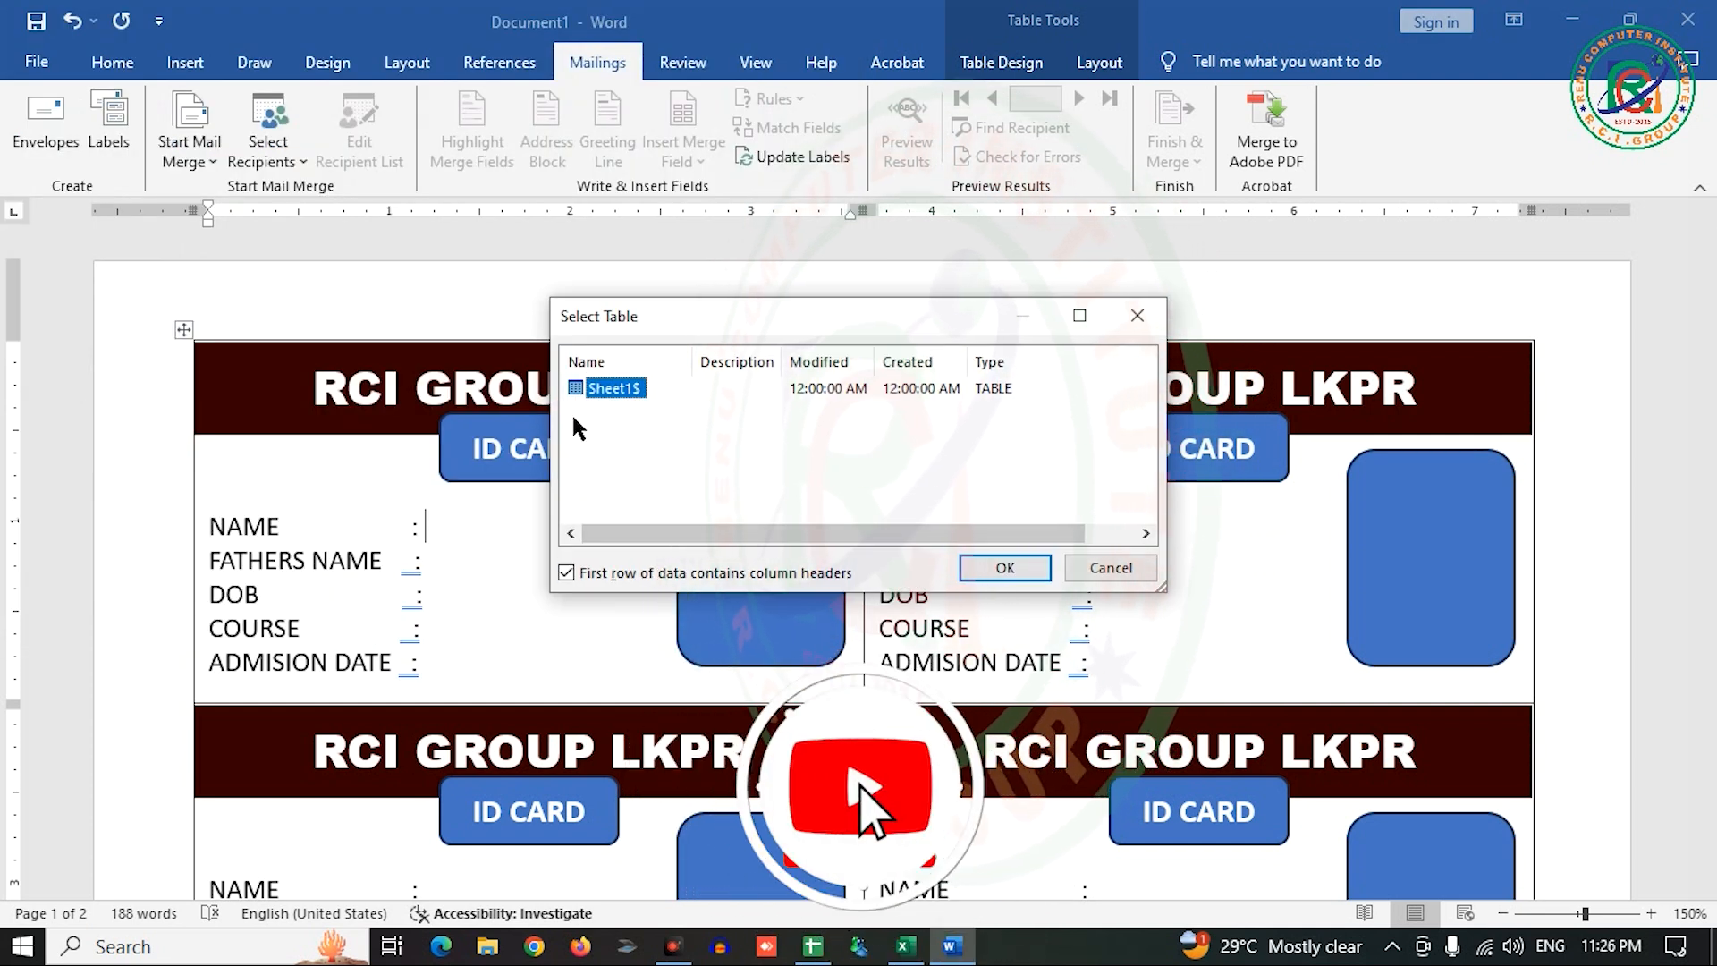
pyautogui.click(989, 567)
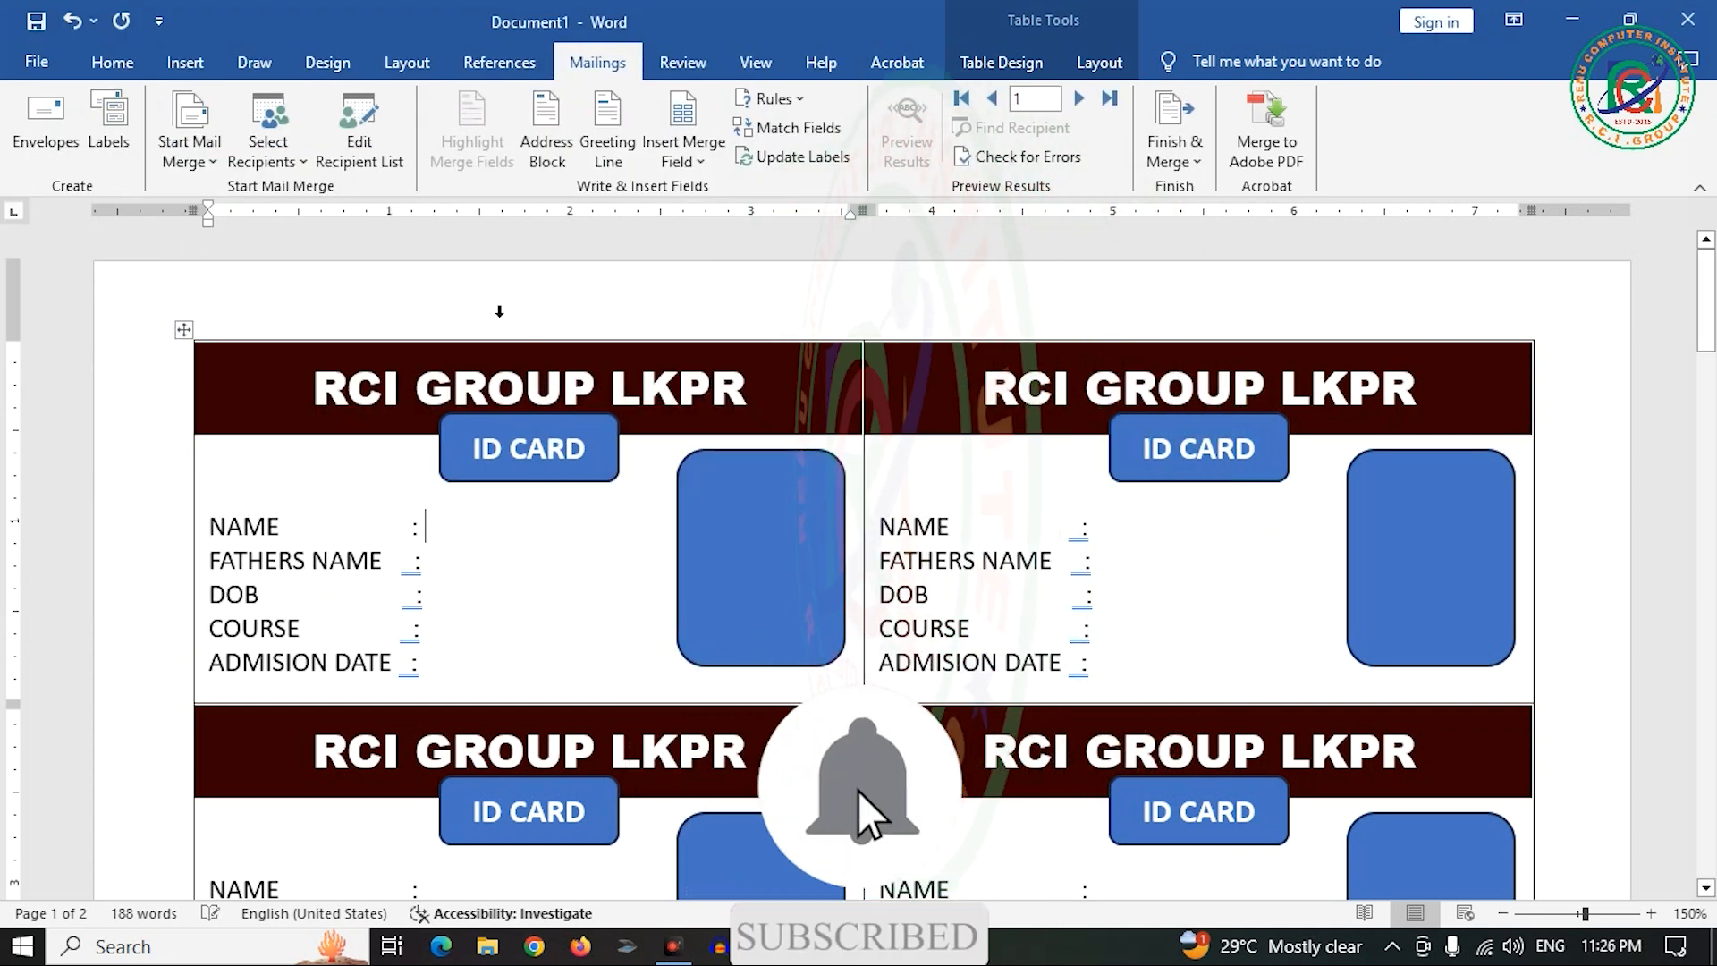
# - Insert the NAME and FATHERS_NAME merge fields after the colons of their matching lines on the first card
pyautogui.click(684, 154)
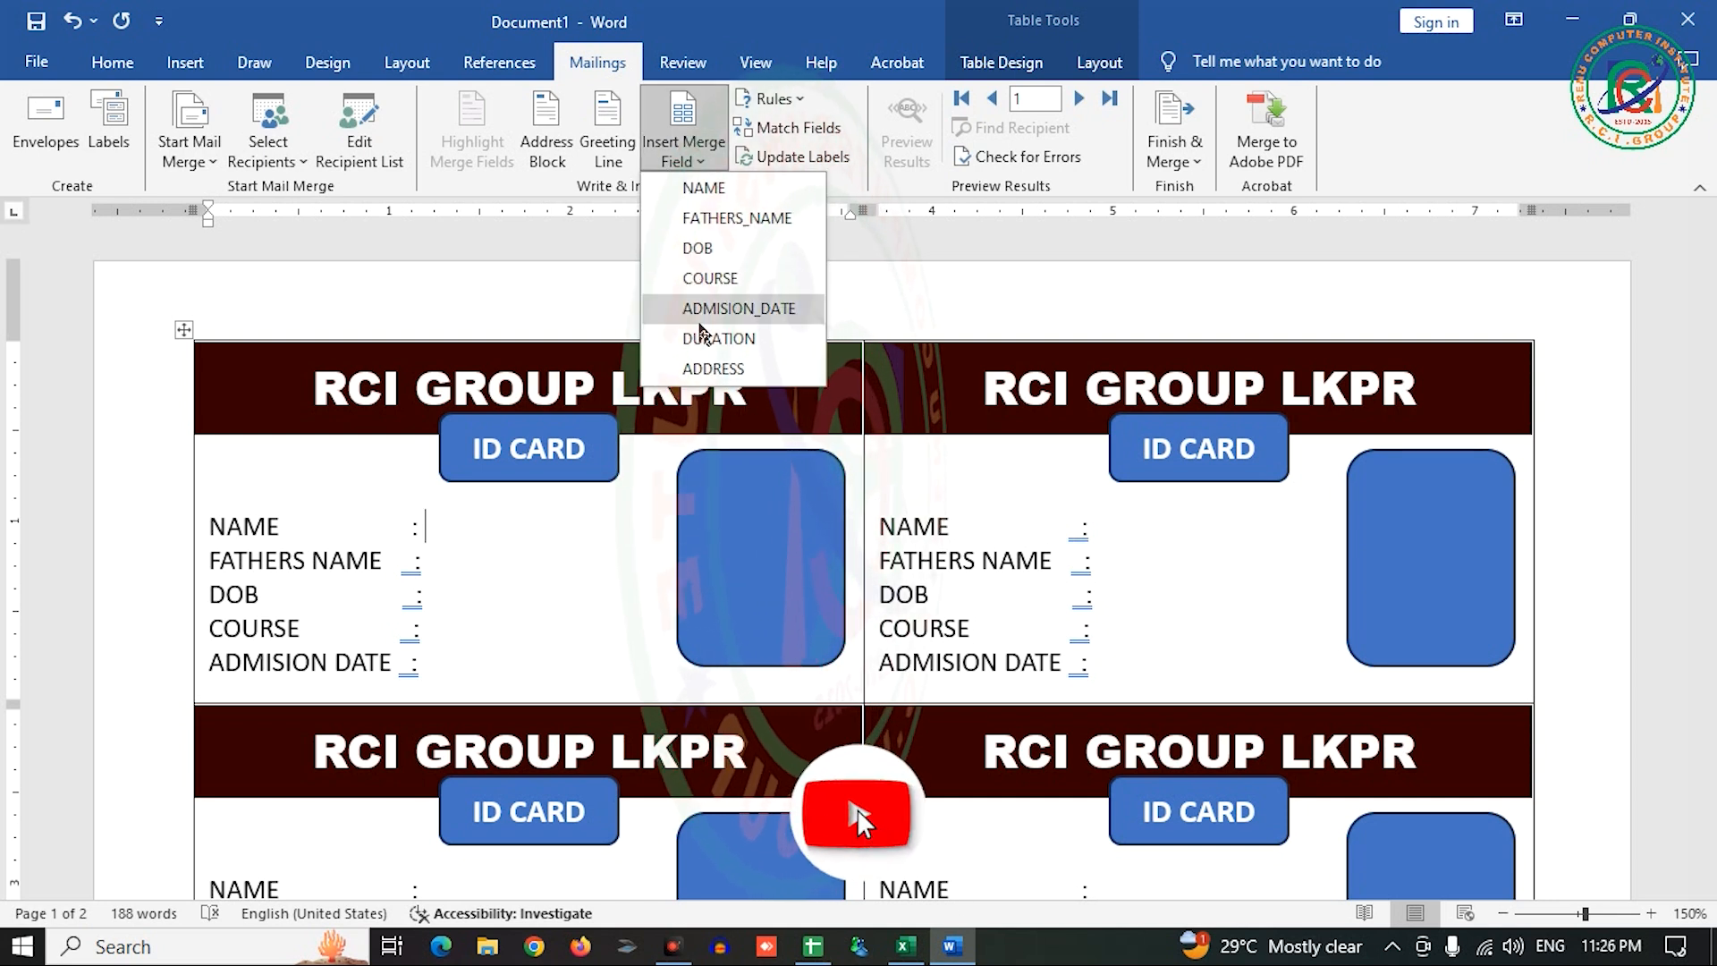
pyautogui.click(669, 166)
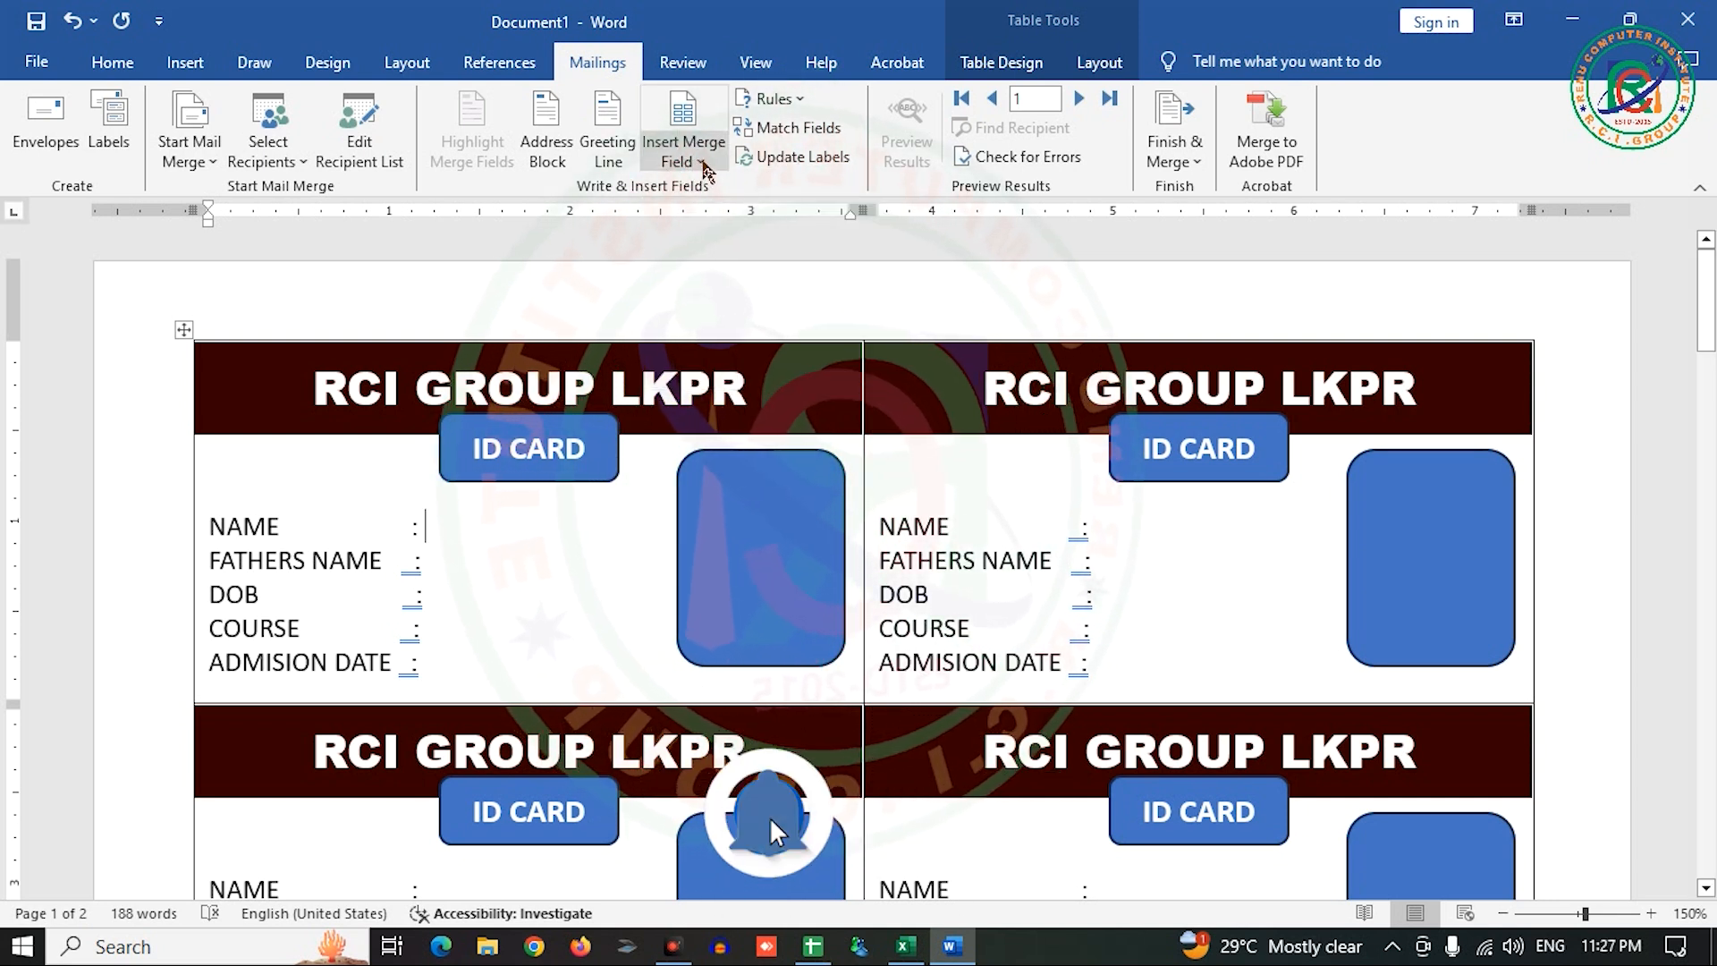
pyautogui.click(703, 166)
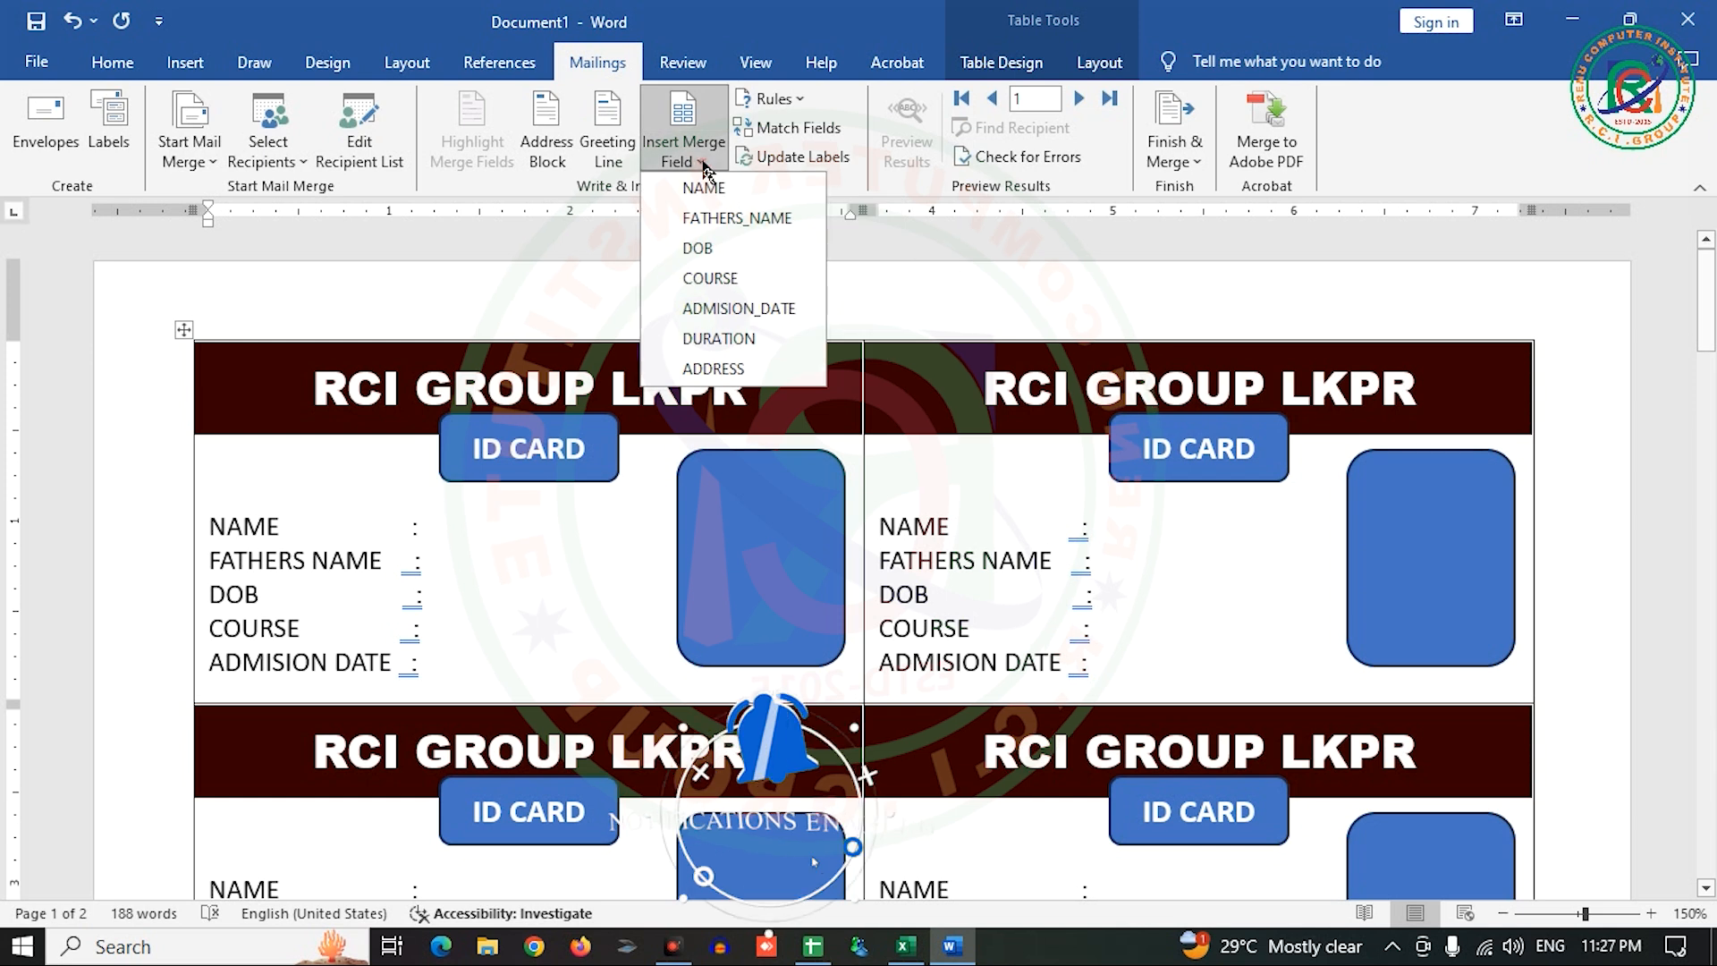
pyautogui.click(428, 528)
pyautogui.click(696, 164)
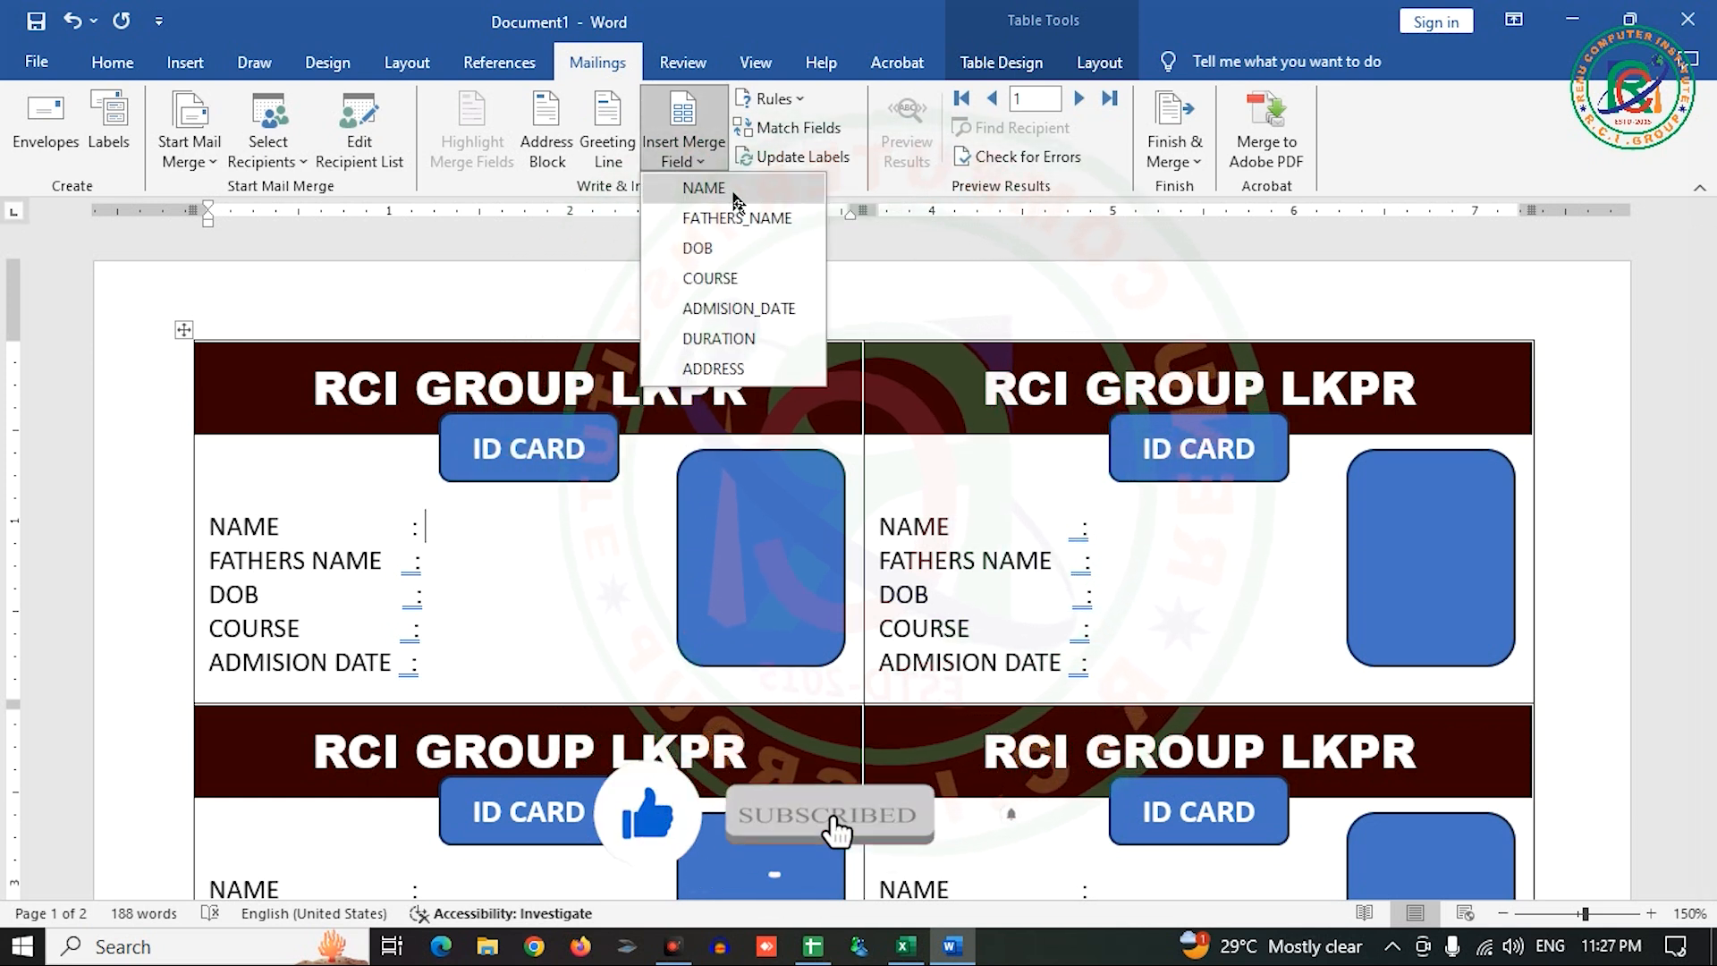
pyautogui.click(703, 188)
pyautogui.click(435, 567)
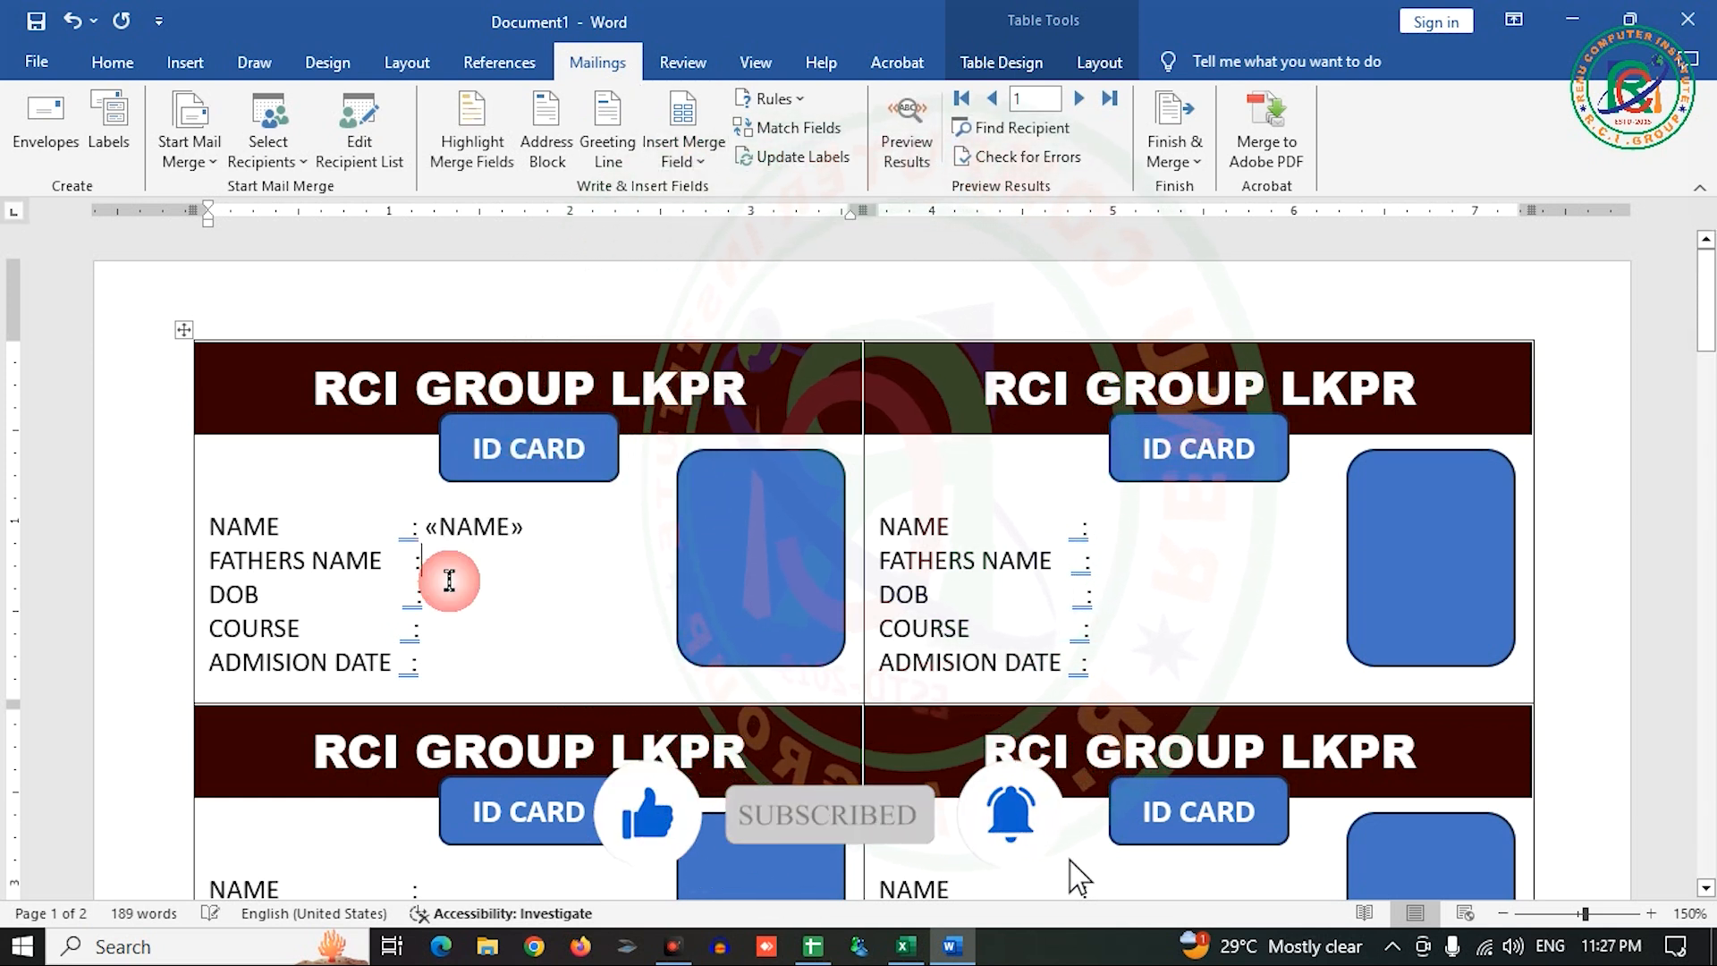
pyautogui.click(696, 163)
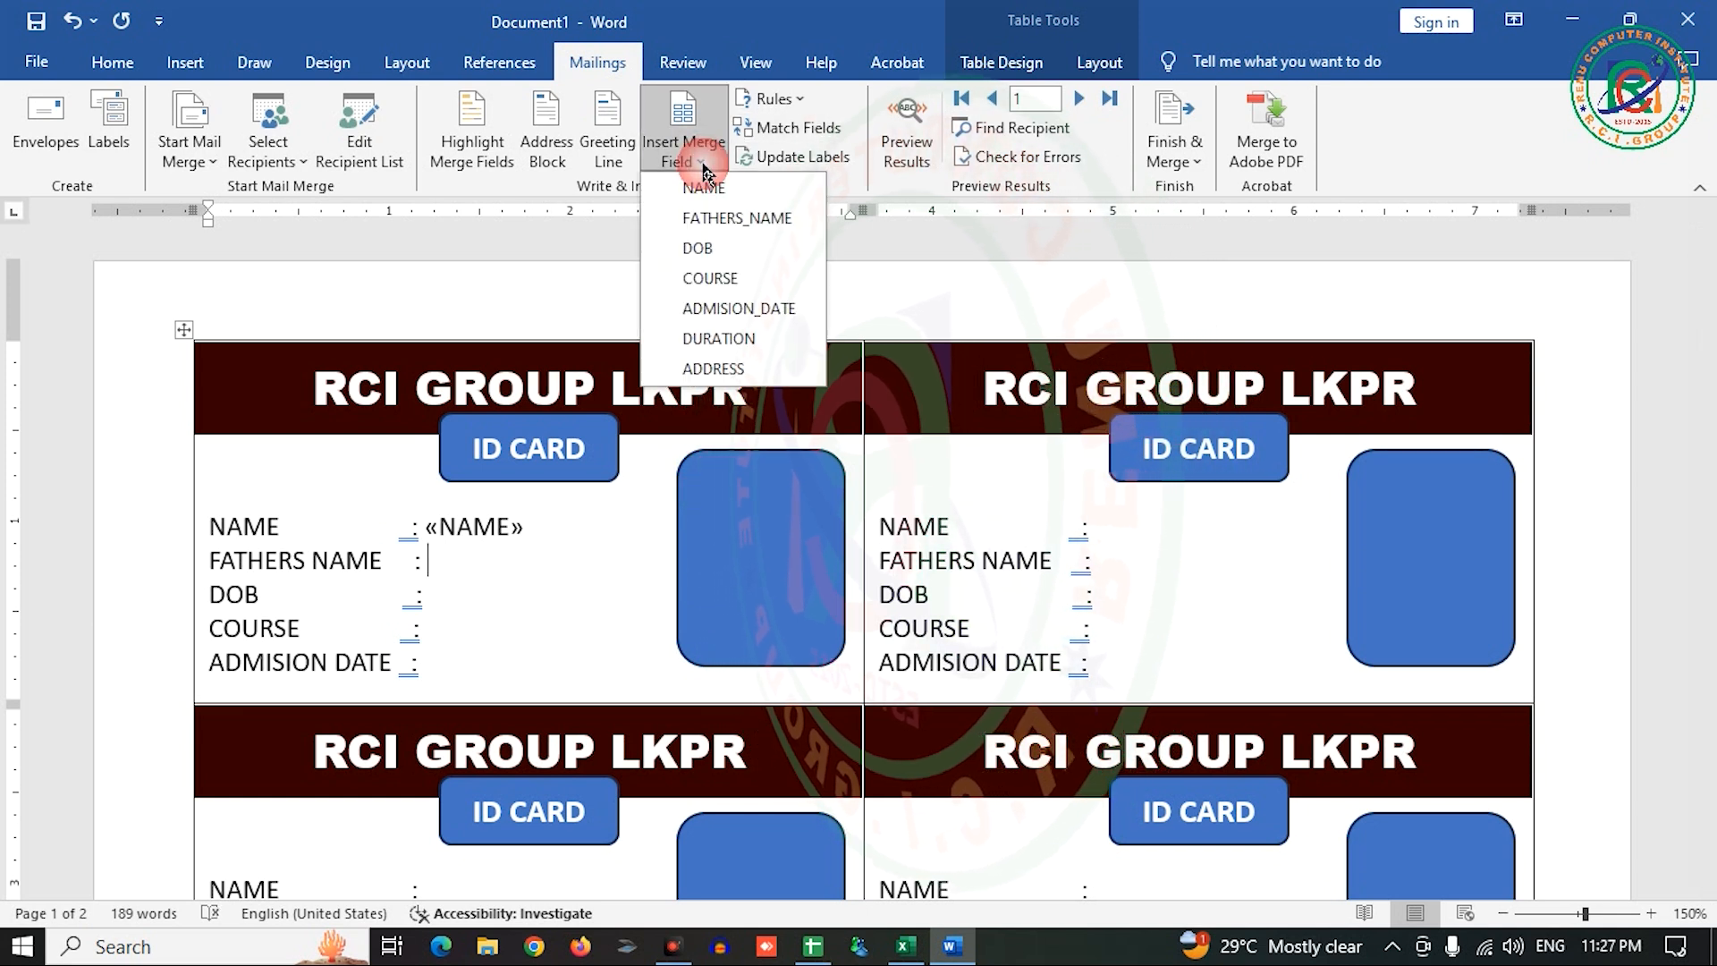
pyautogui.click(729, 219)
# - Insert the DOB, COURSE and ADMISION_DATE merge fields after the colons of their matching lines on the first card
pyautogui.click(441, 594)
pyautogui.click(689, 161)
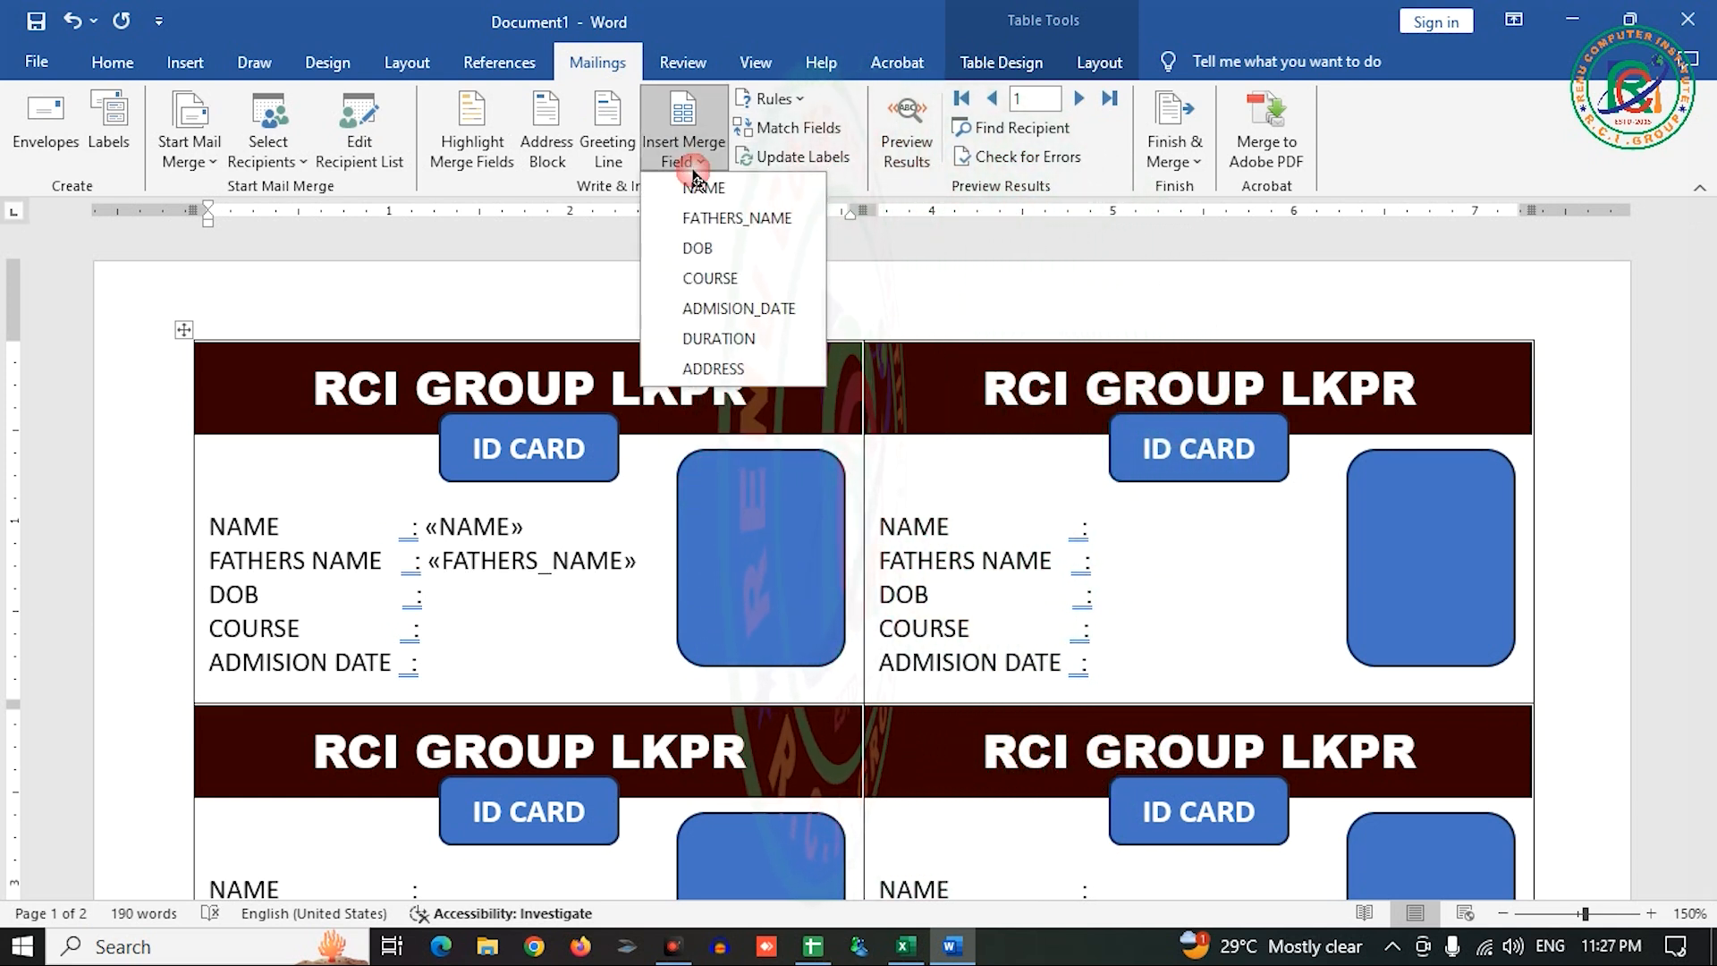
pyautogui.click(694, 249)
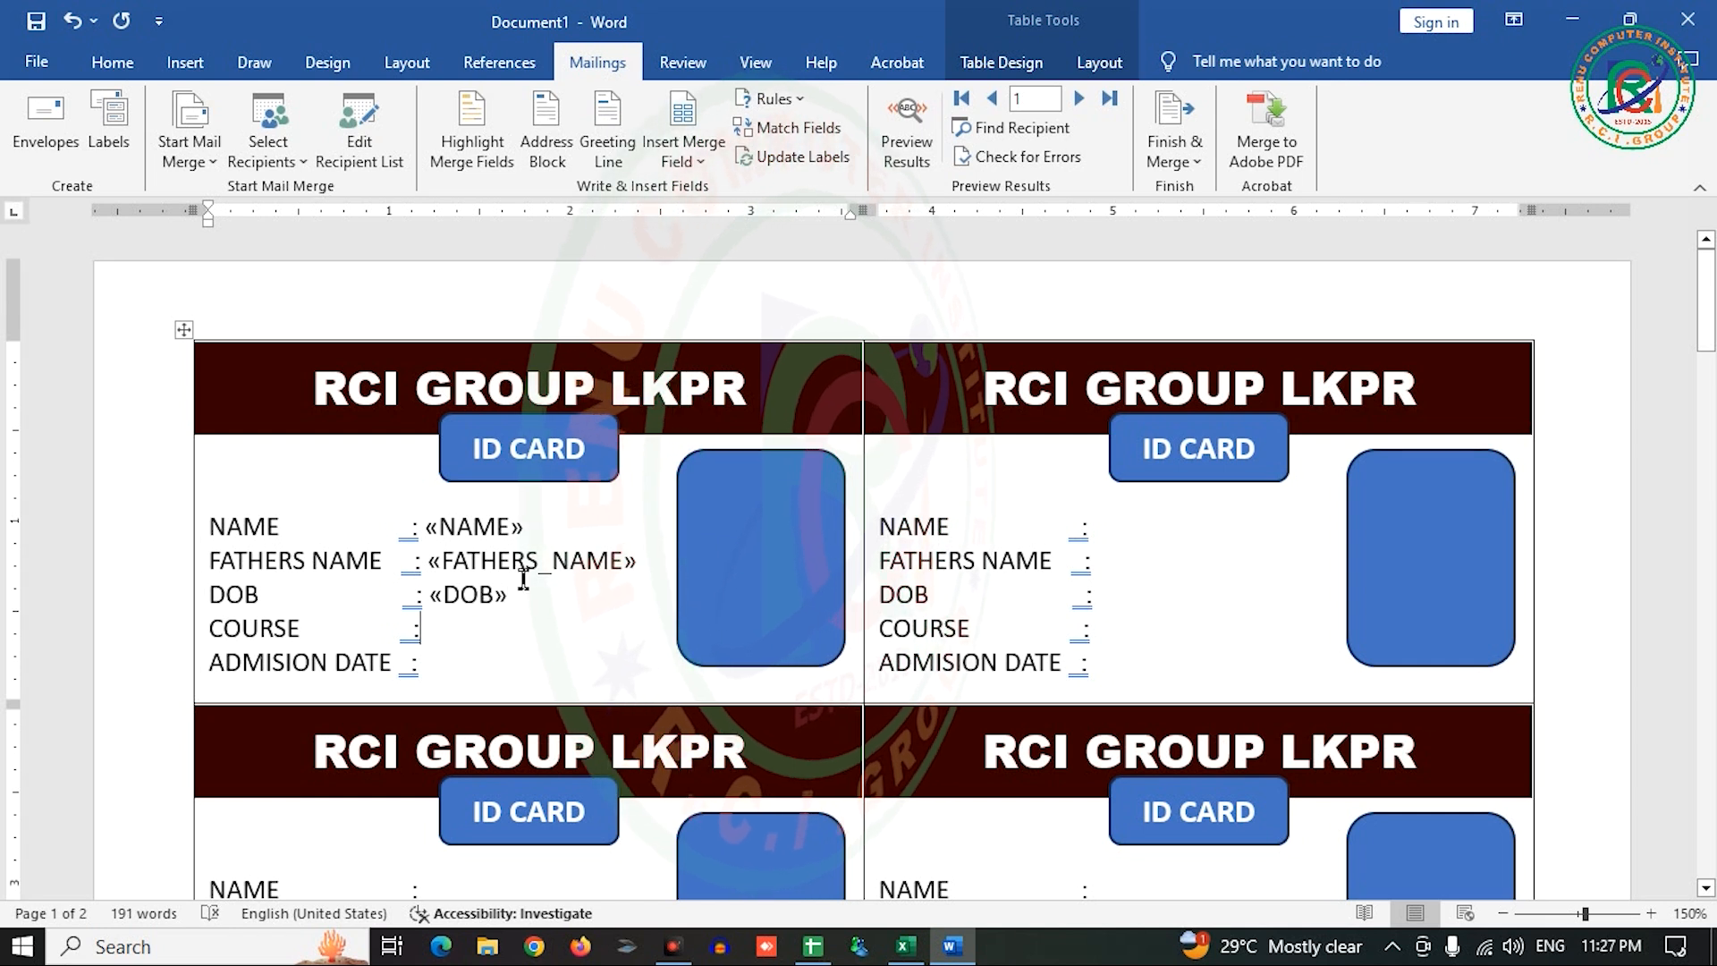
pyautogui.click(720, 158)
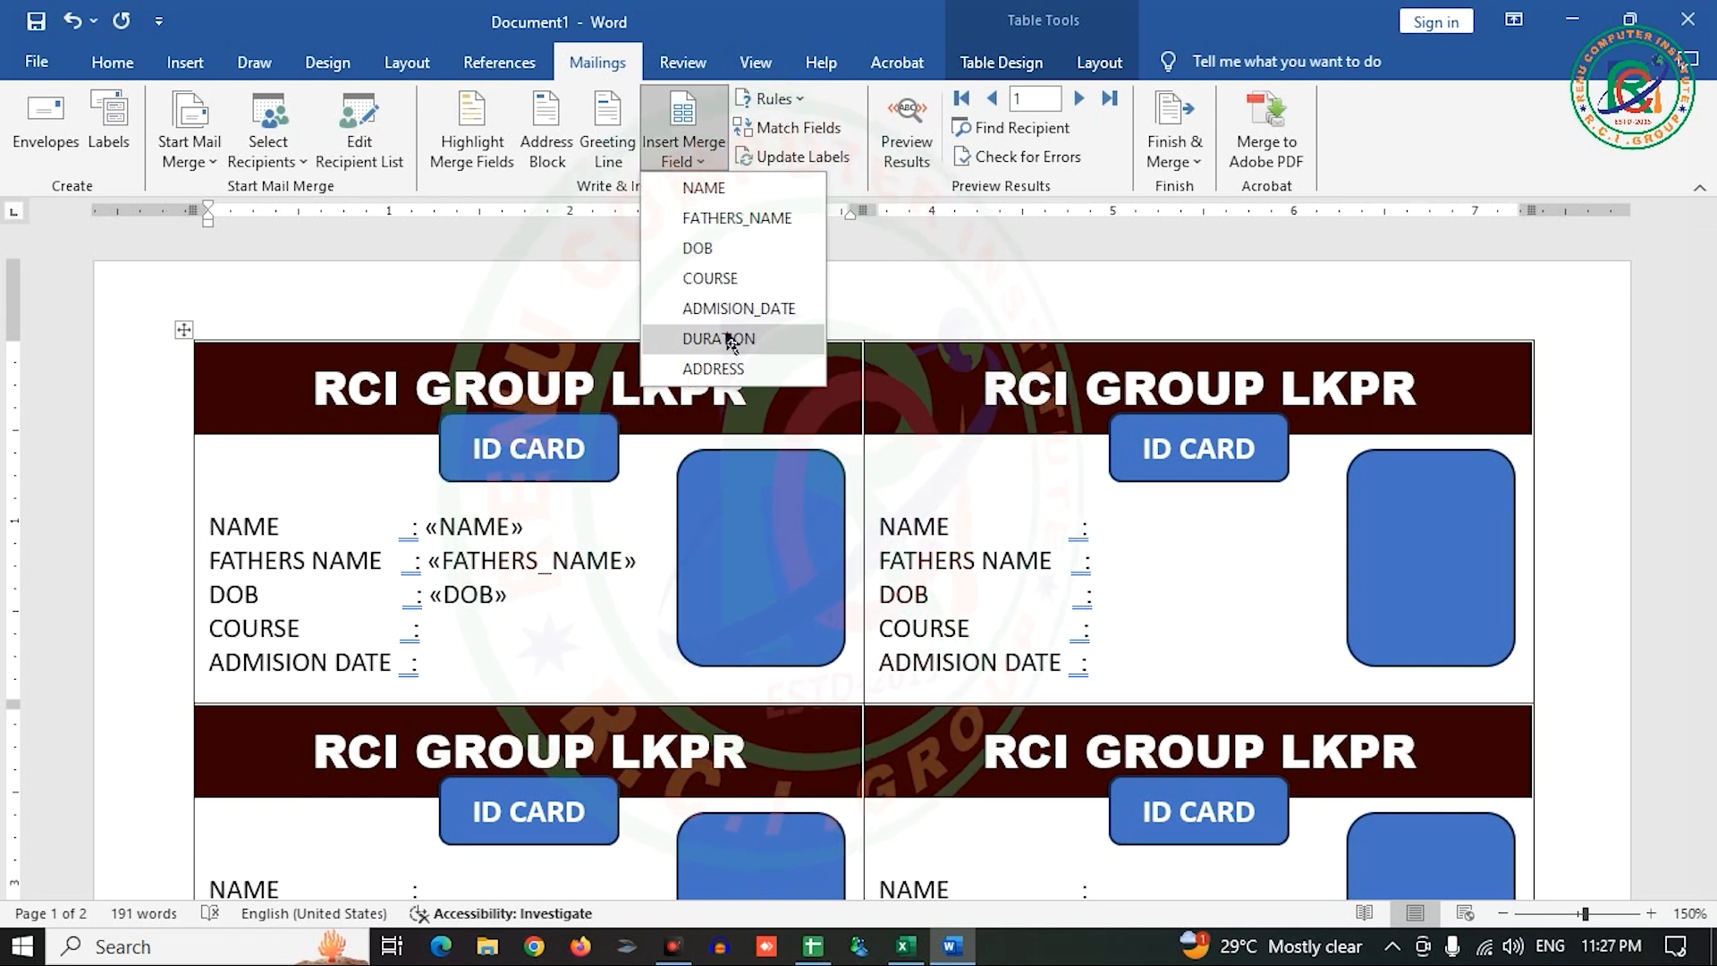
pyautogui.click(727, 270)
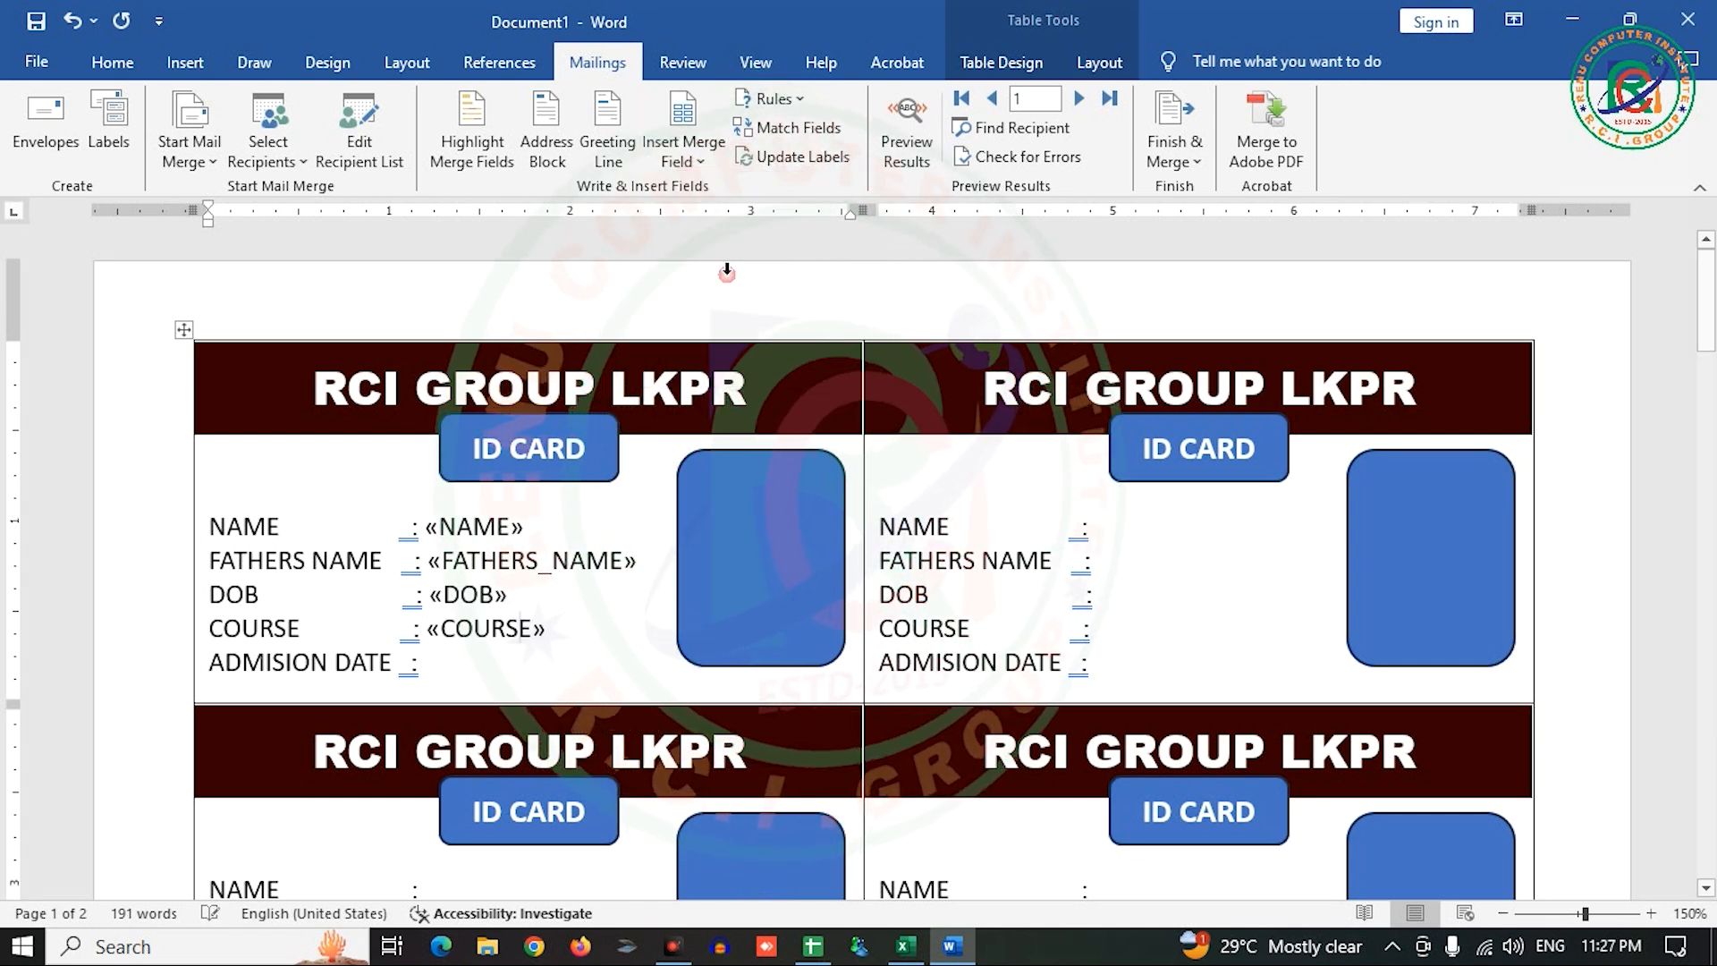
pyautogui.click(479, 670)
pyautogui.click(684, 152)
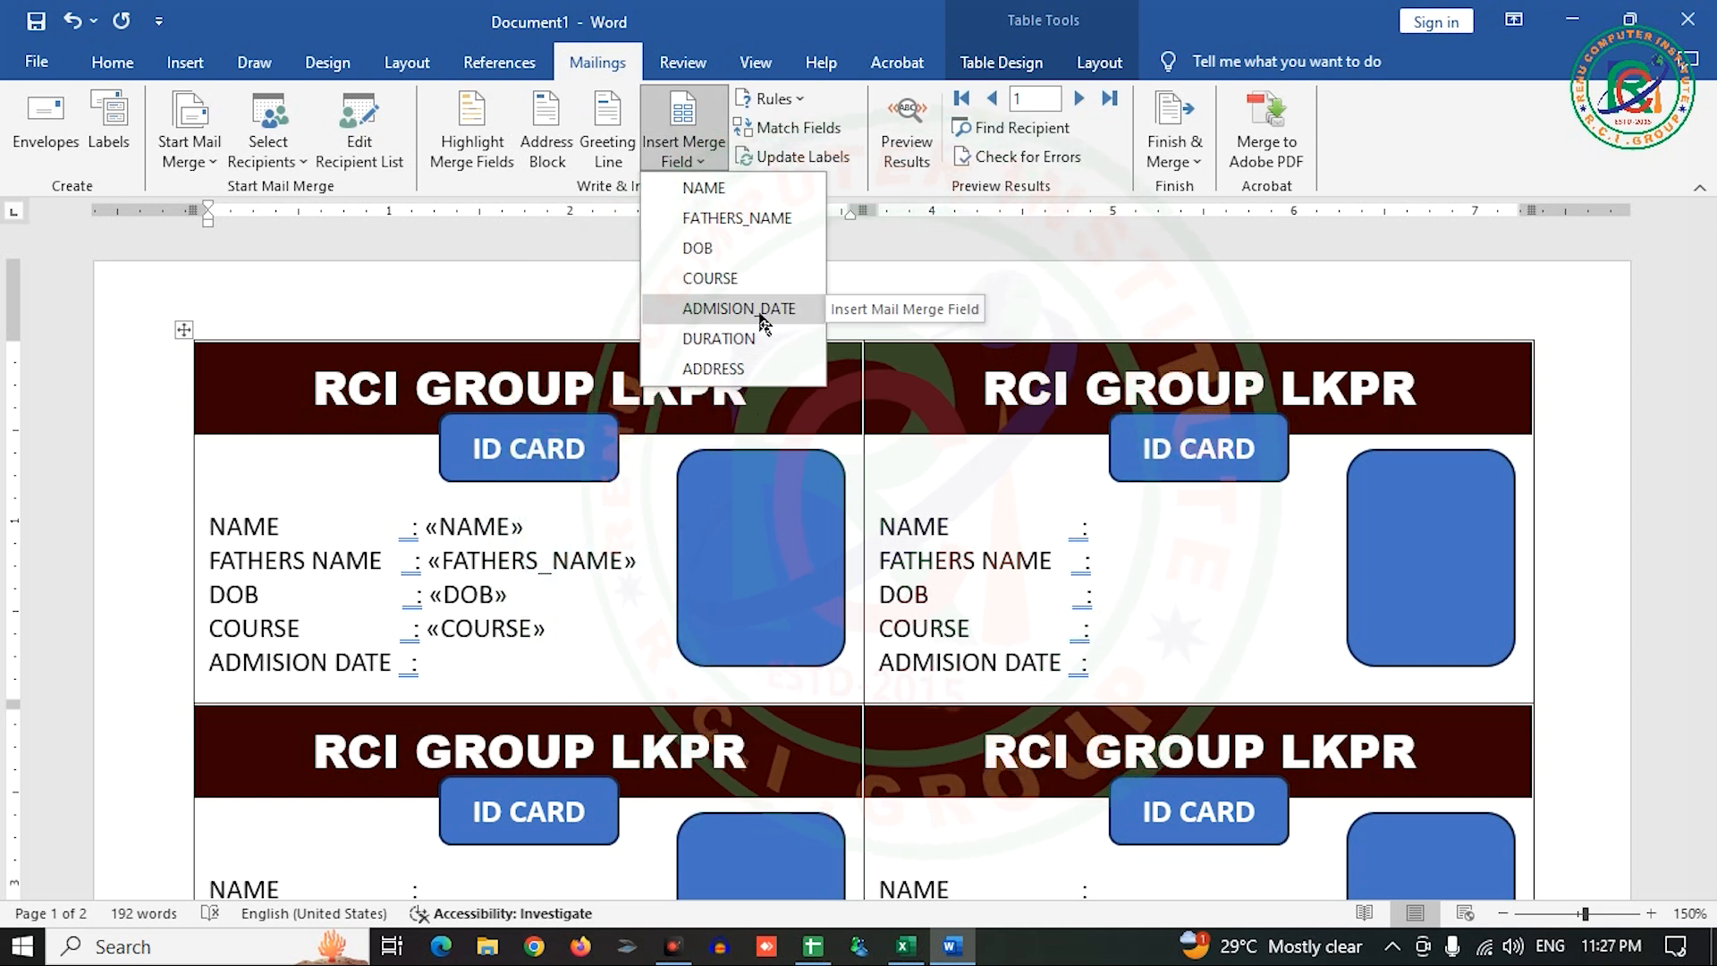
pyautogui.click(762, 313)
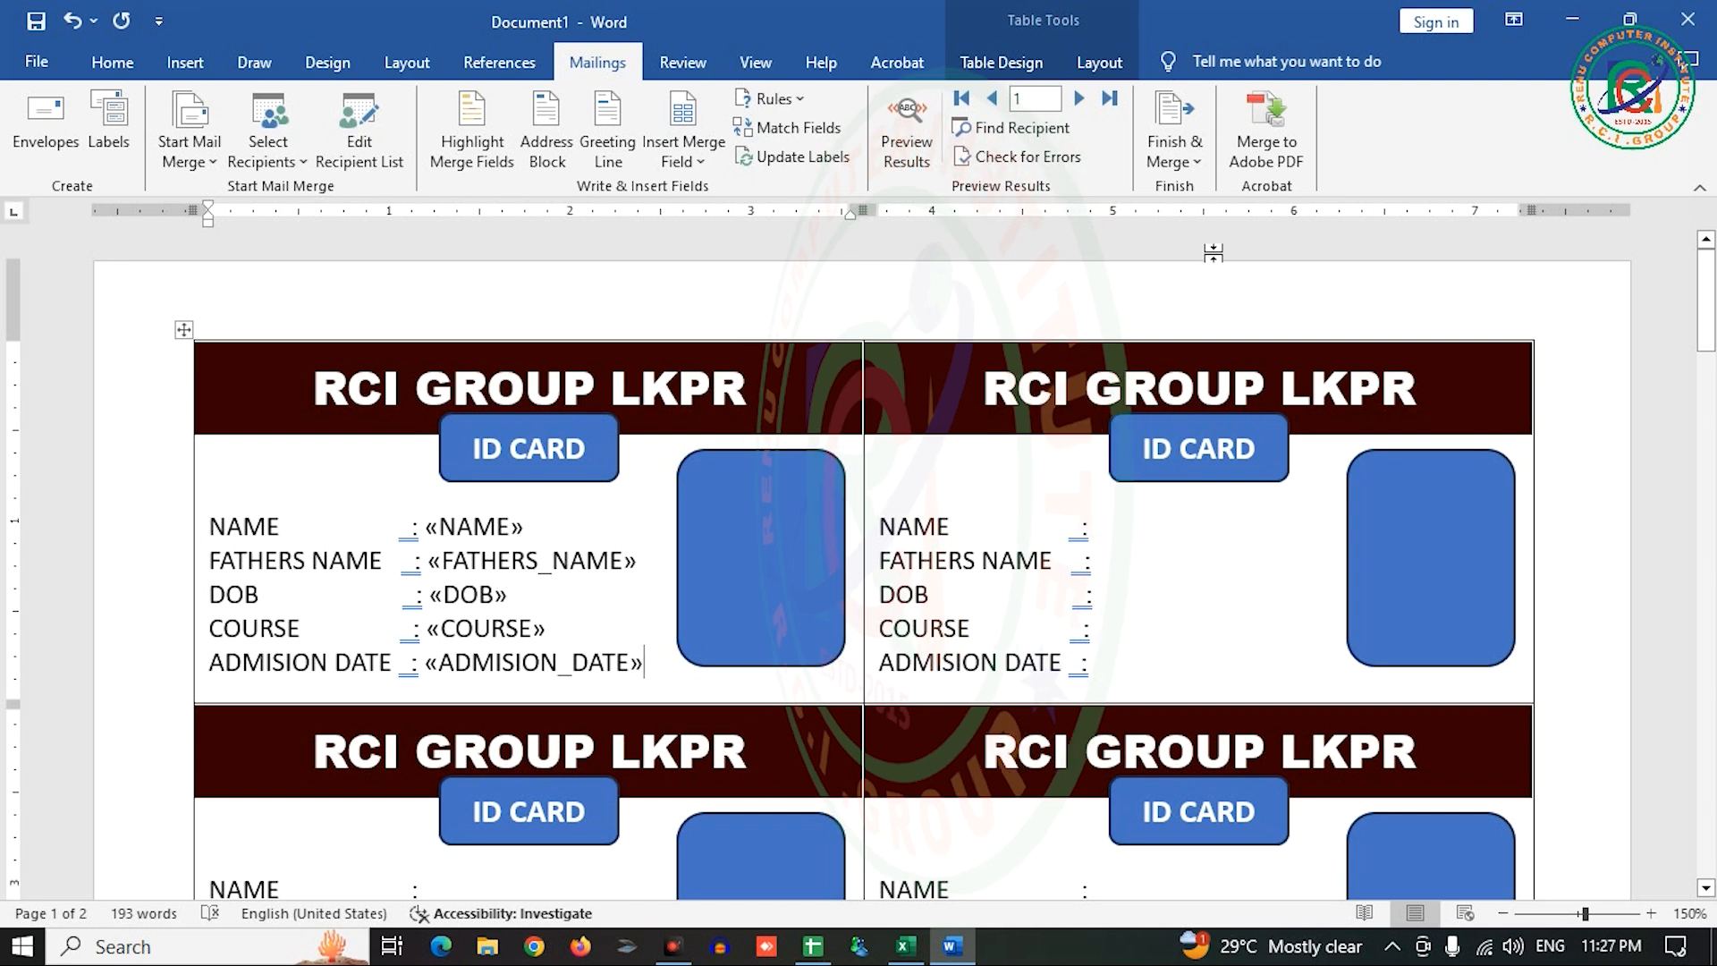
# - Try to merge all records into a new document of individual cards, and return to the main card document
pyautogui.click(1188, 154)
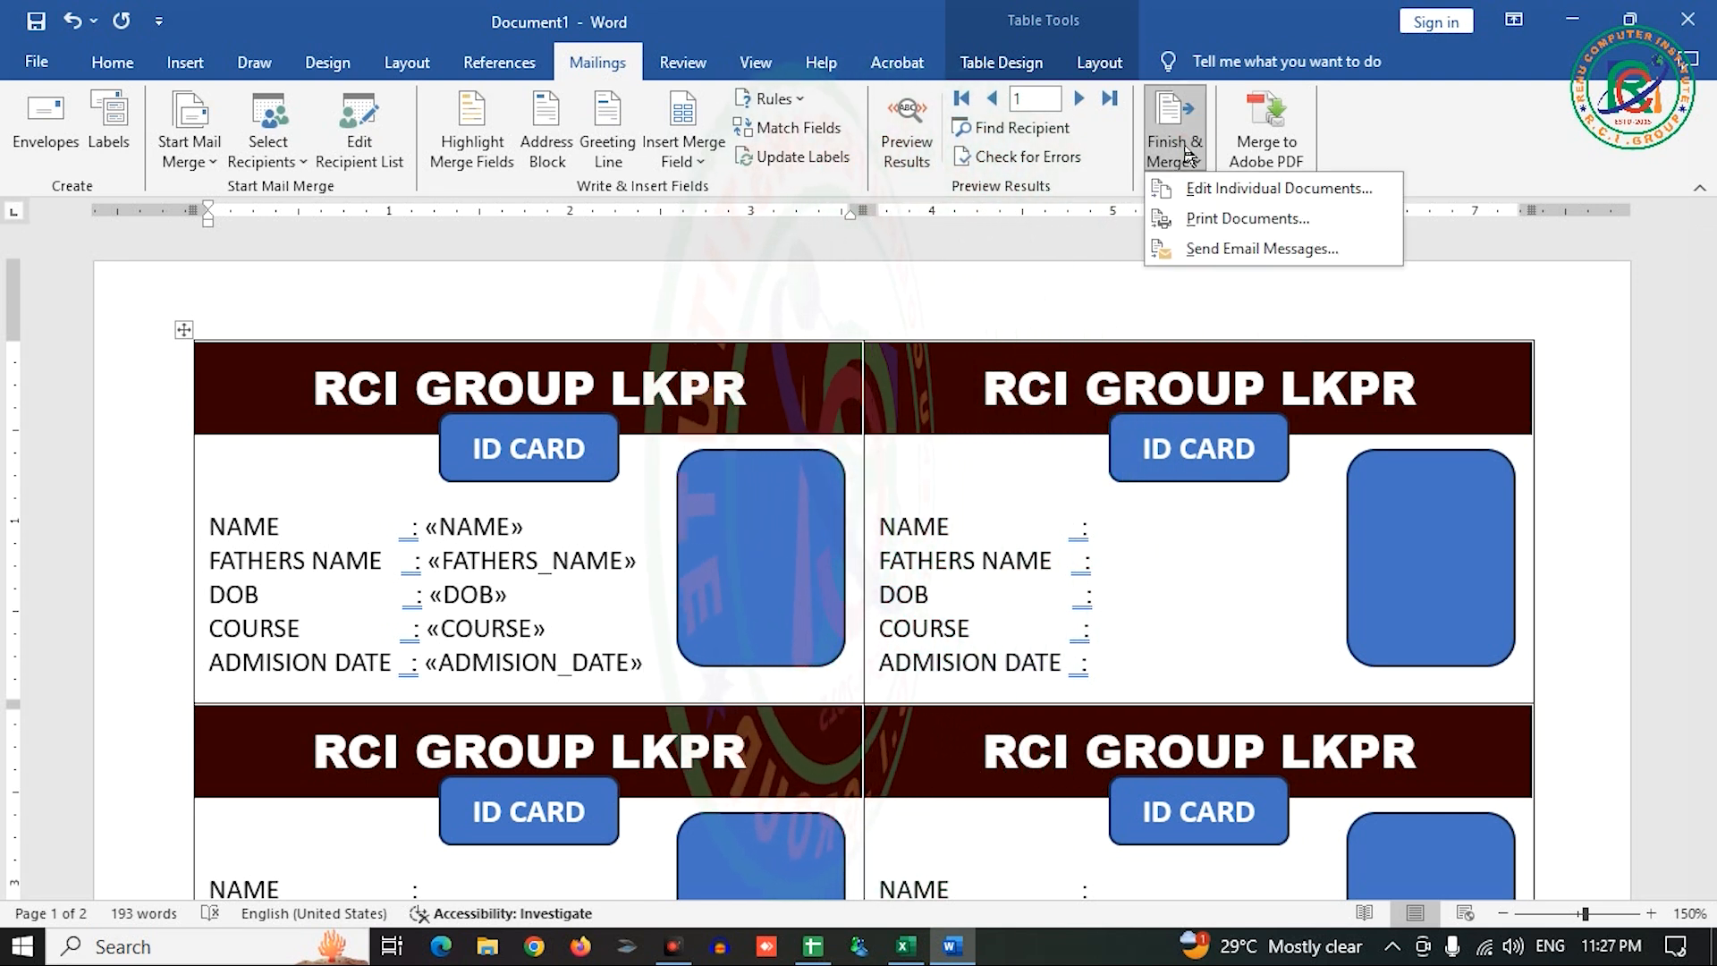
pyautogui.click(1213, 191)
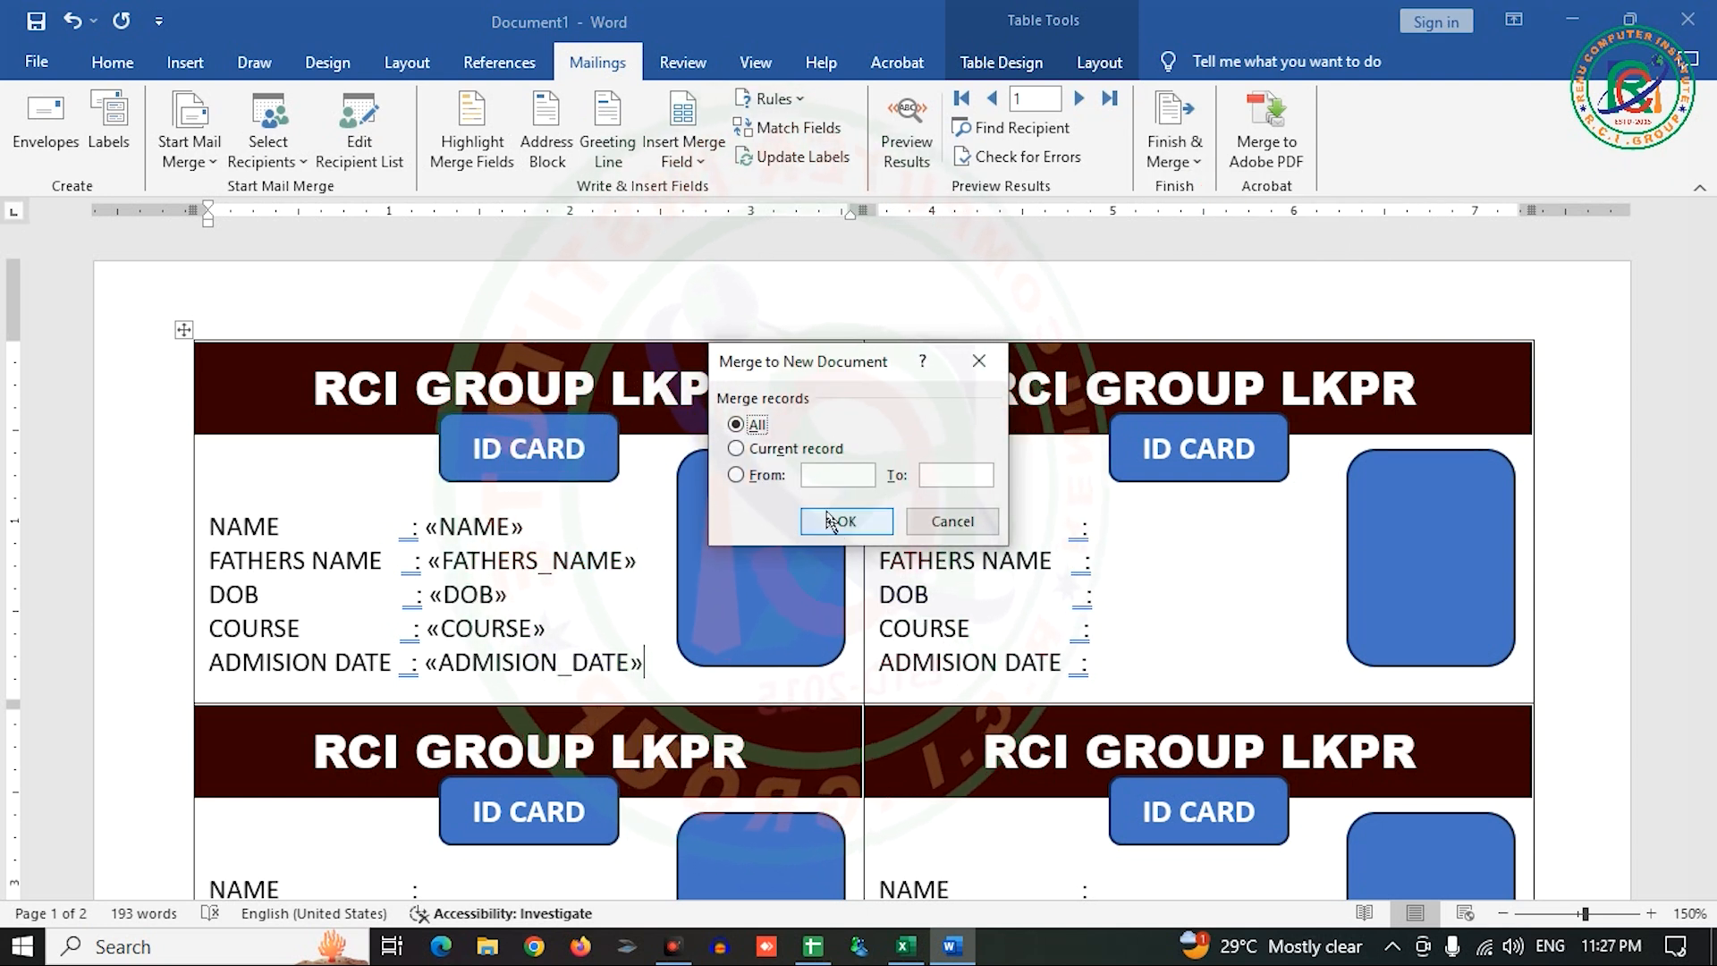
pyautogui.click(840, 522)
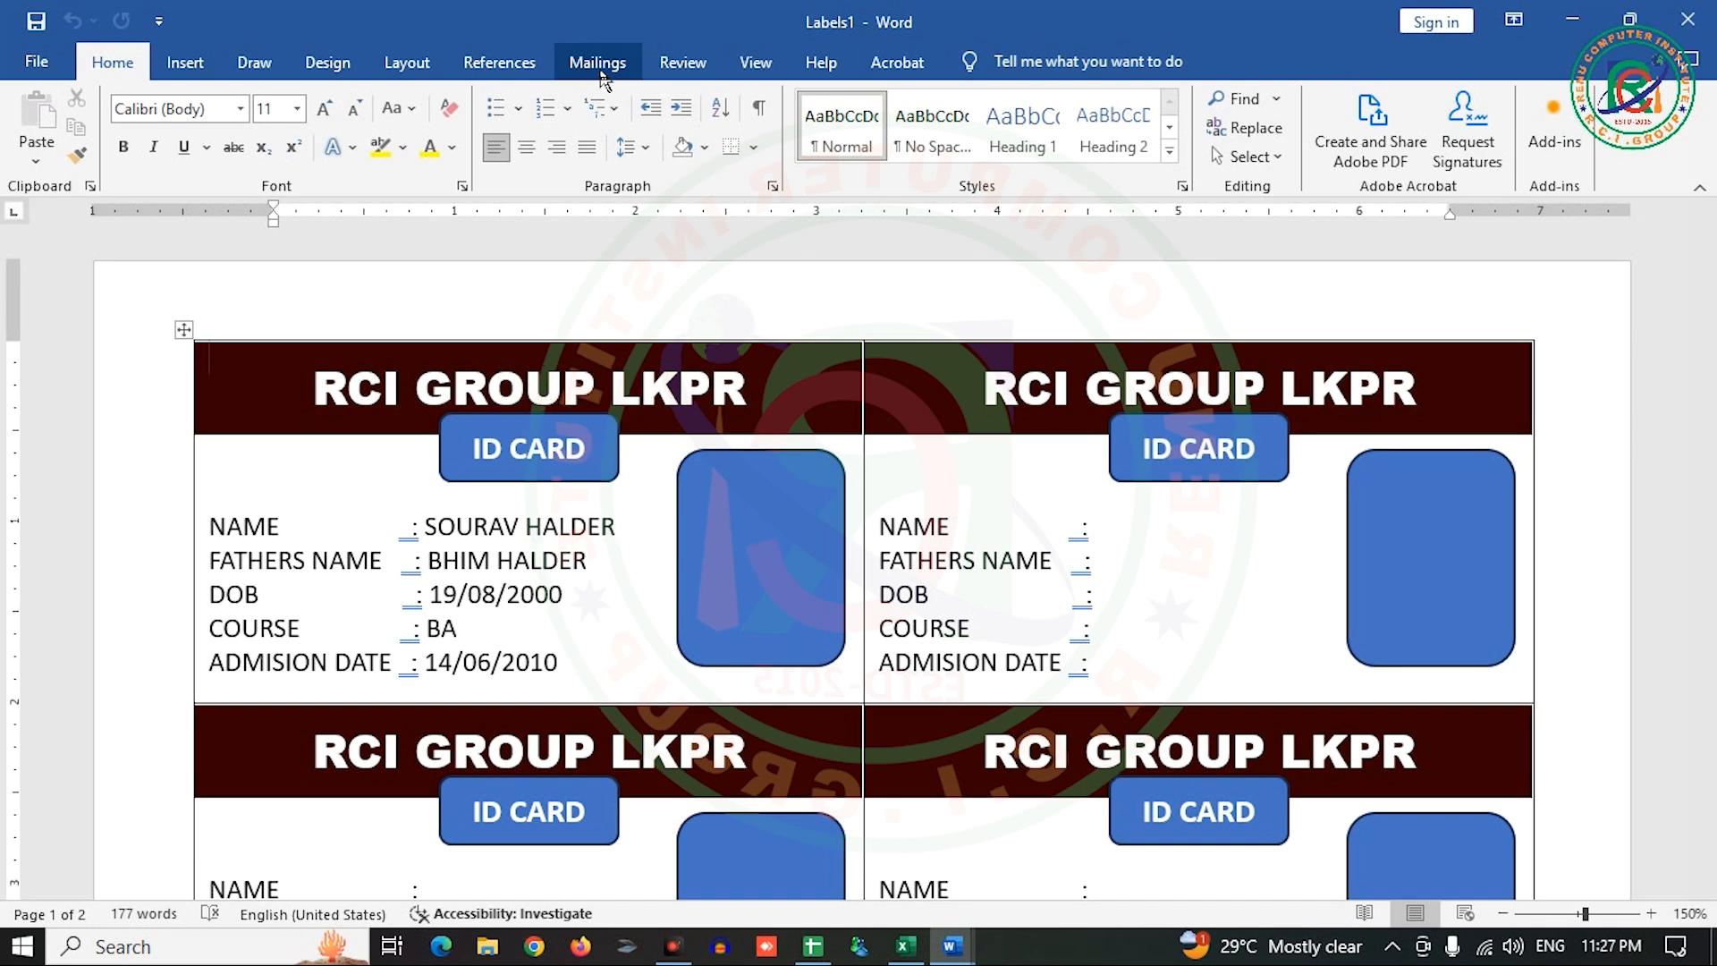
pyautogui.click(601, 64)
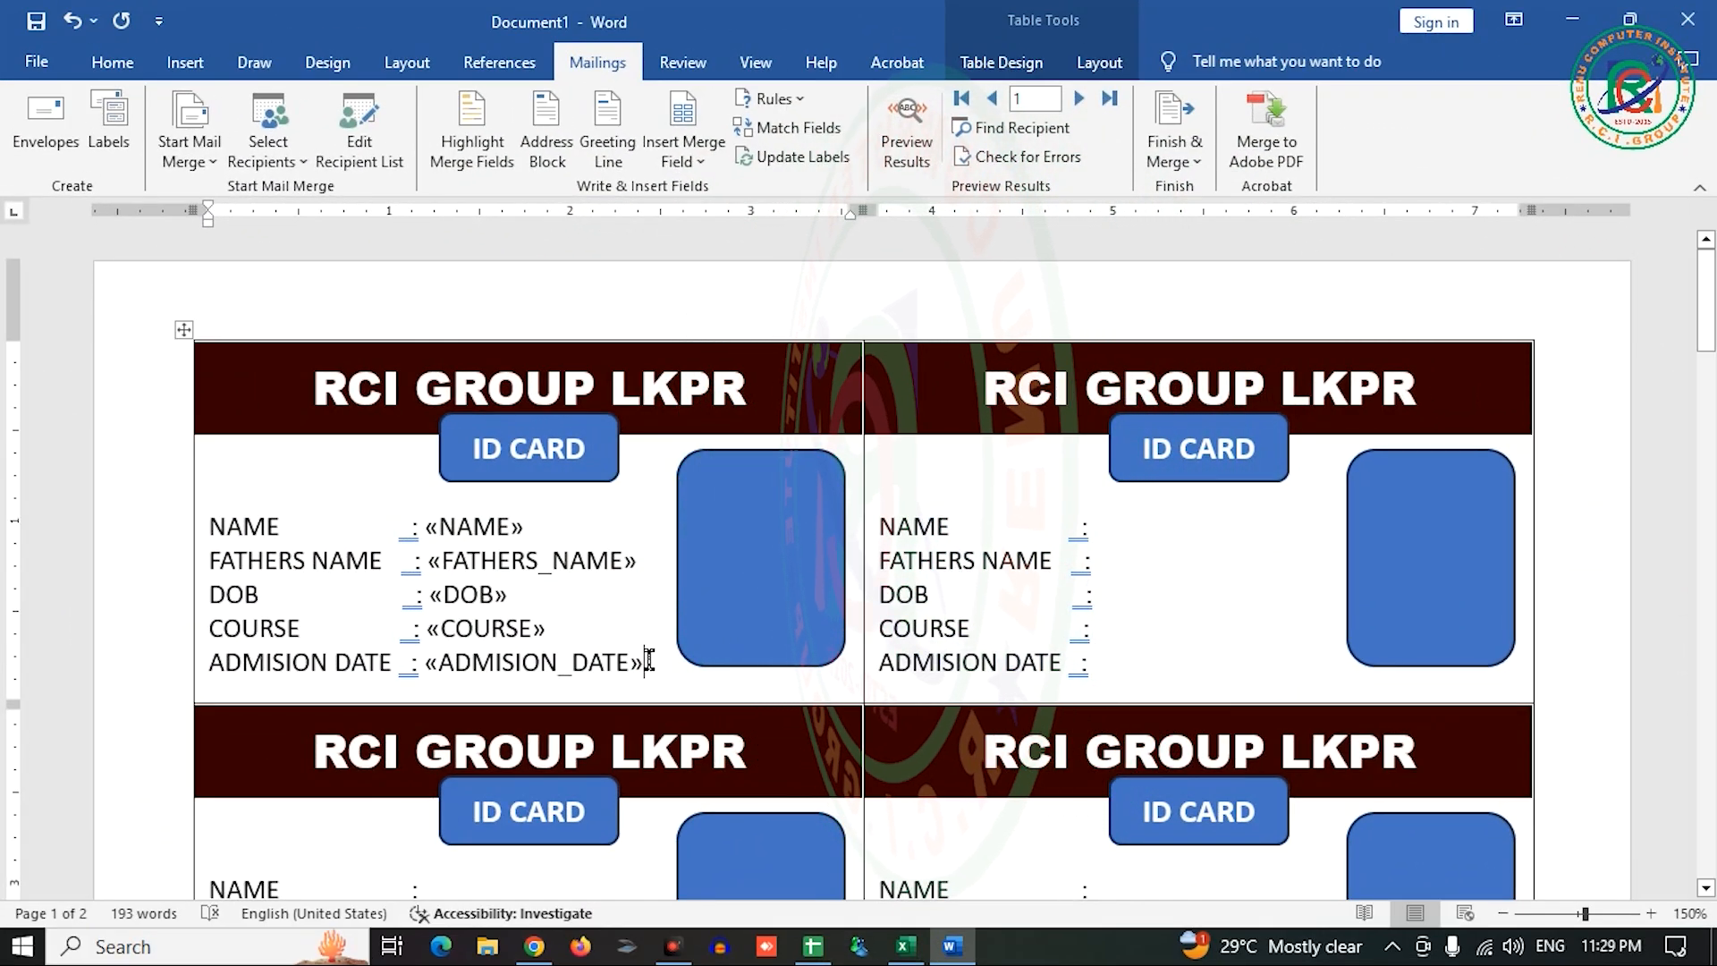
# - Copy the first card's merge fields into all the other cards with Update Labels and review both pages
pyautogui.click(803, 157)
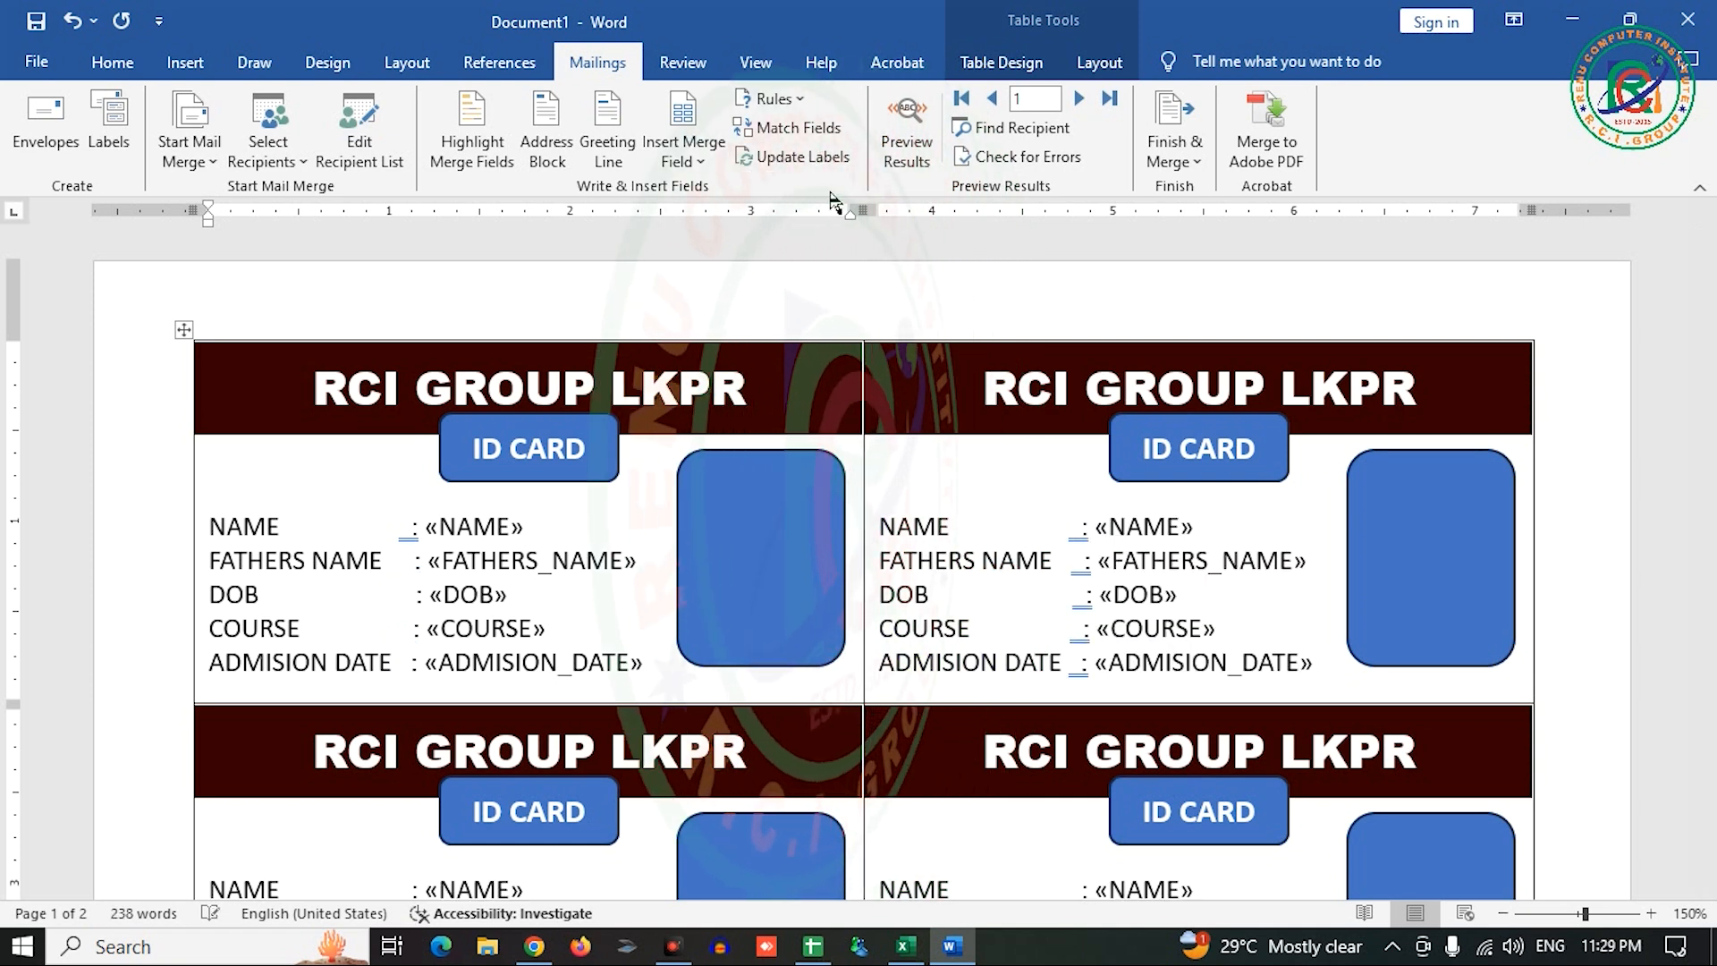
pyautogui.scroll(-4, 1238, 575)
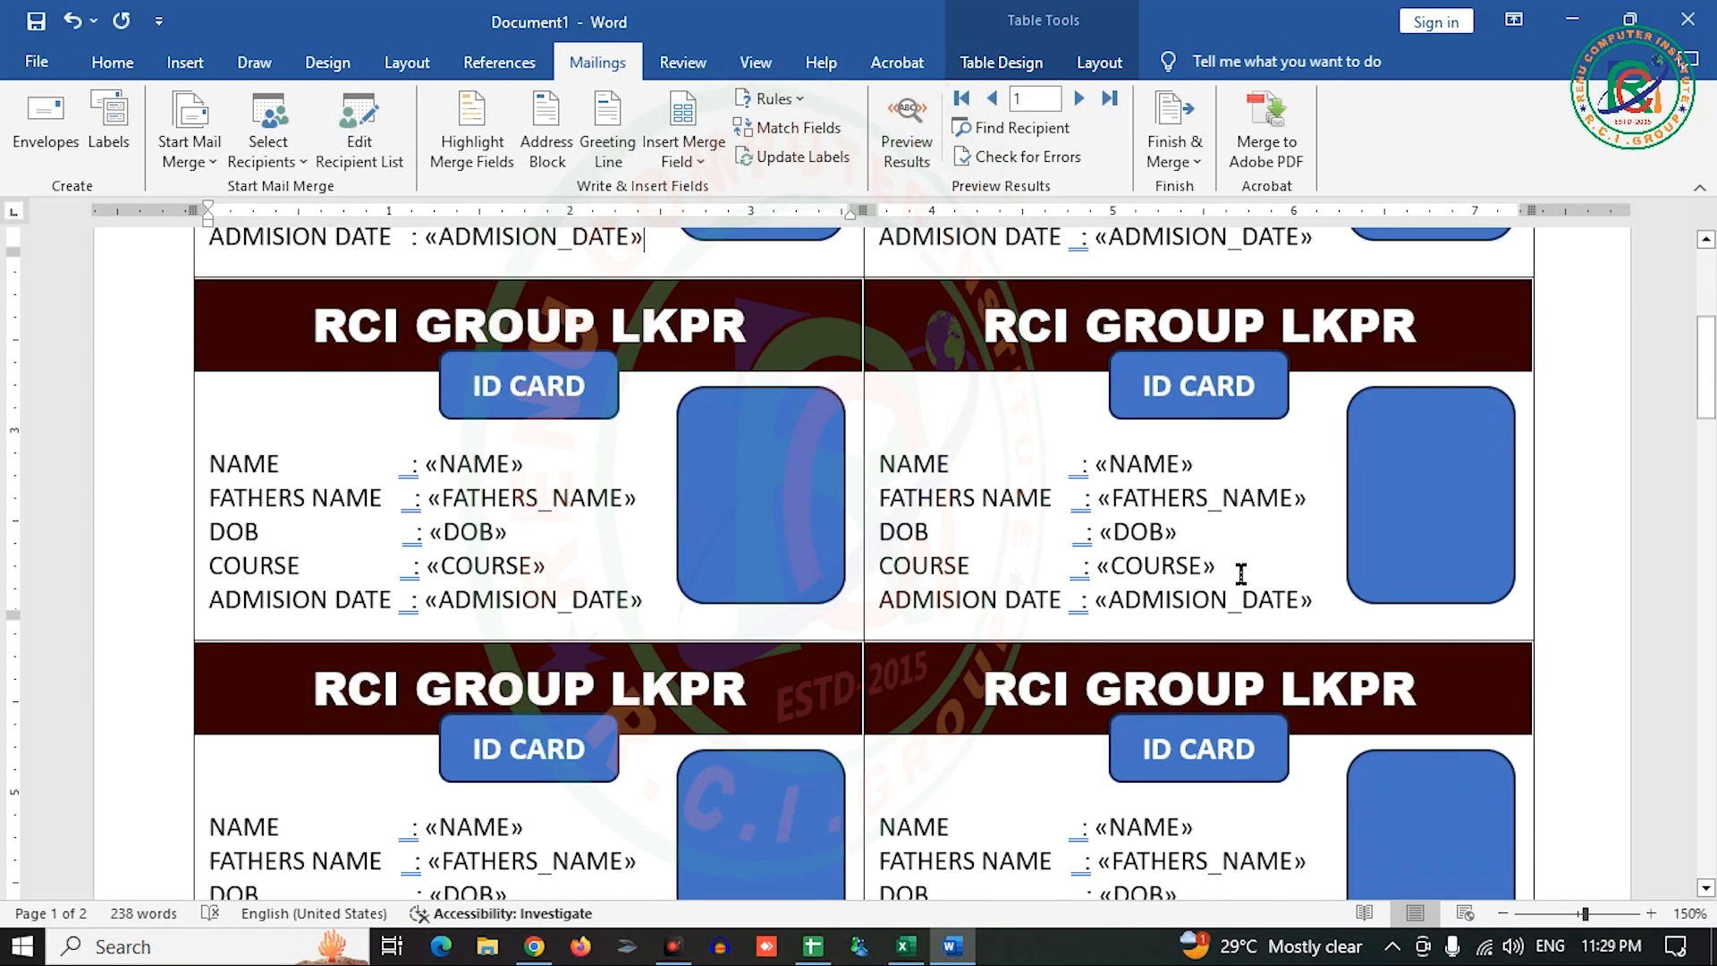
pyautogui.scroll(-7, 1241, 574)
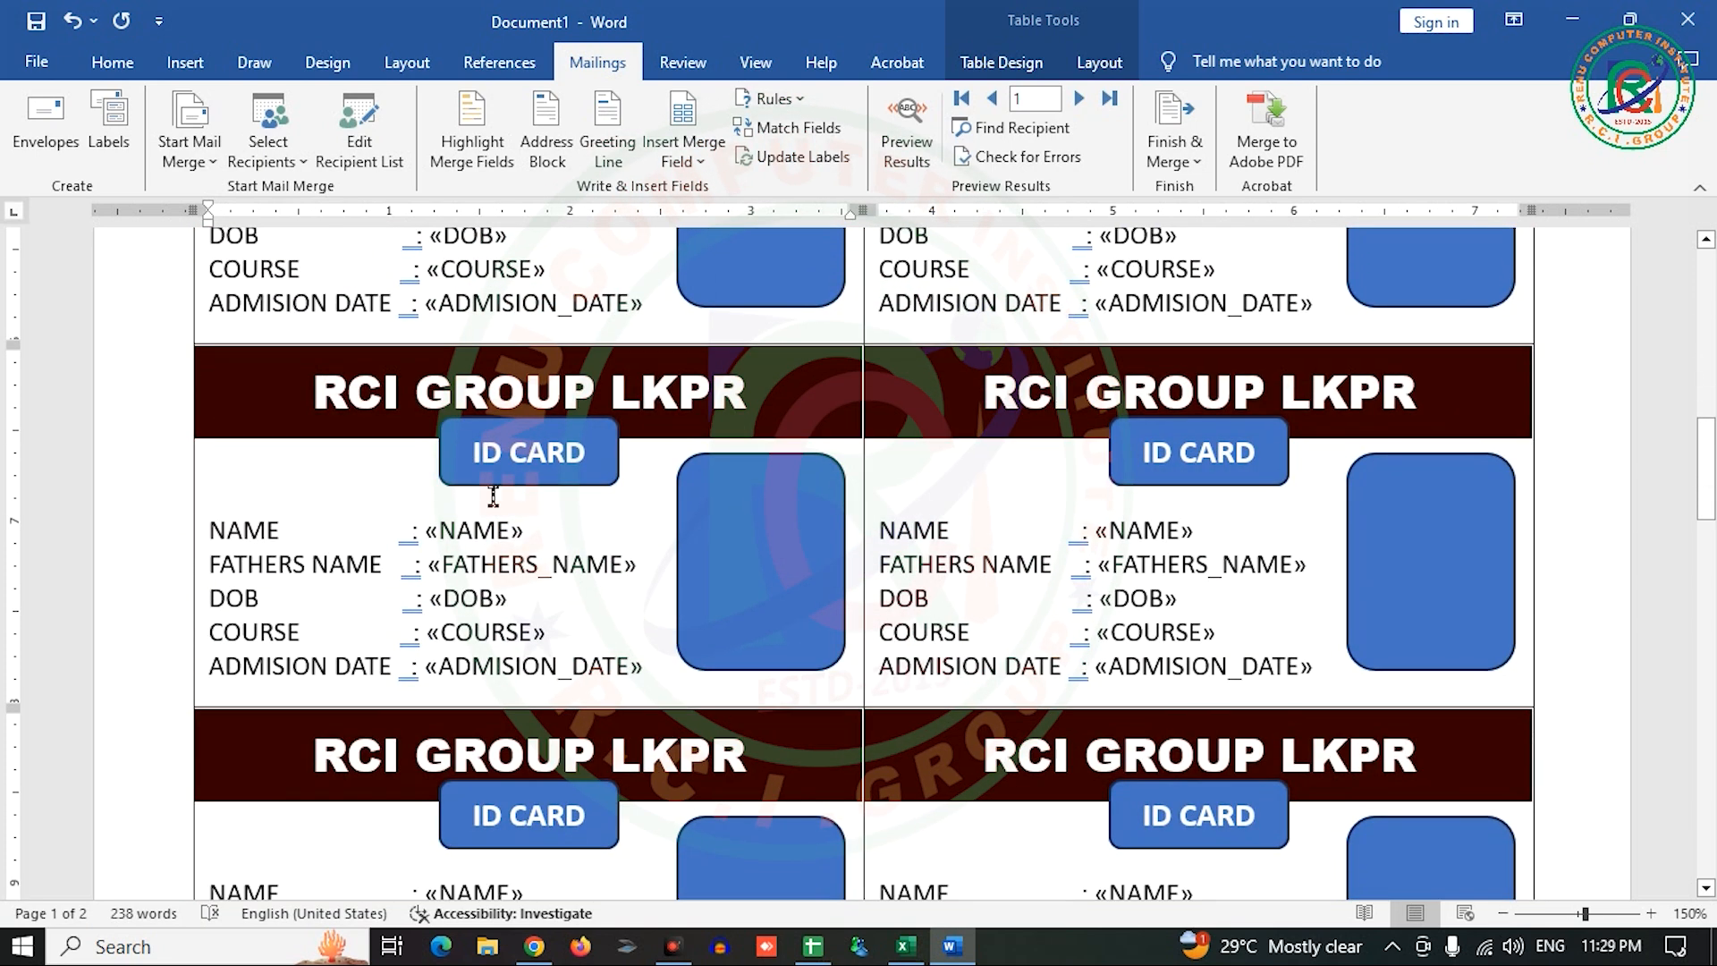
pyautogui.scroll(-6, 881, 617)
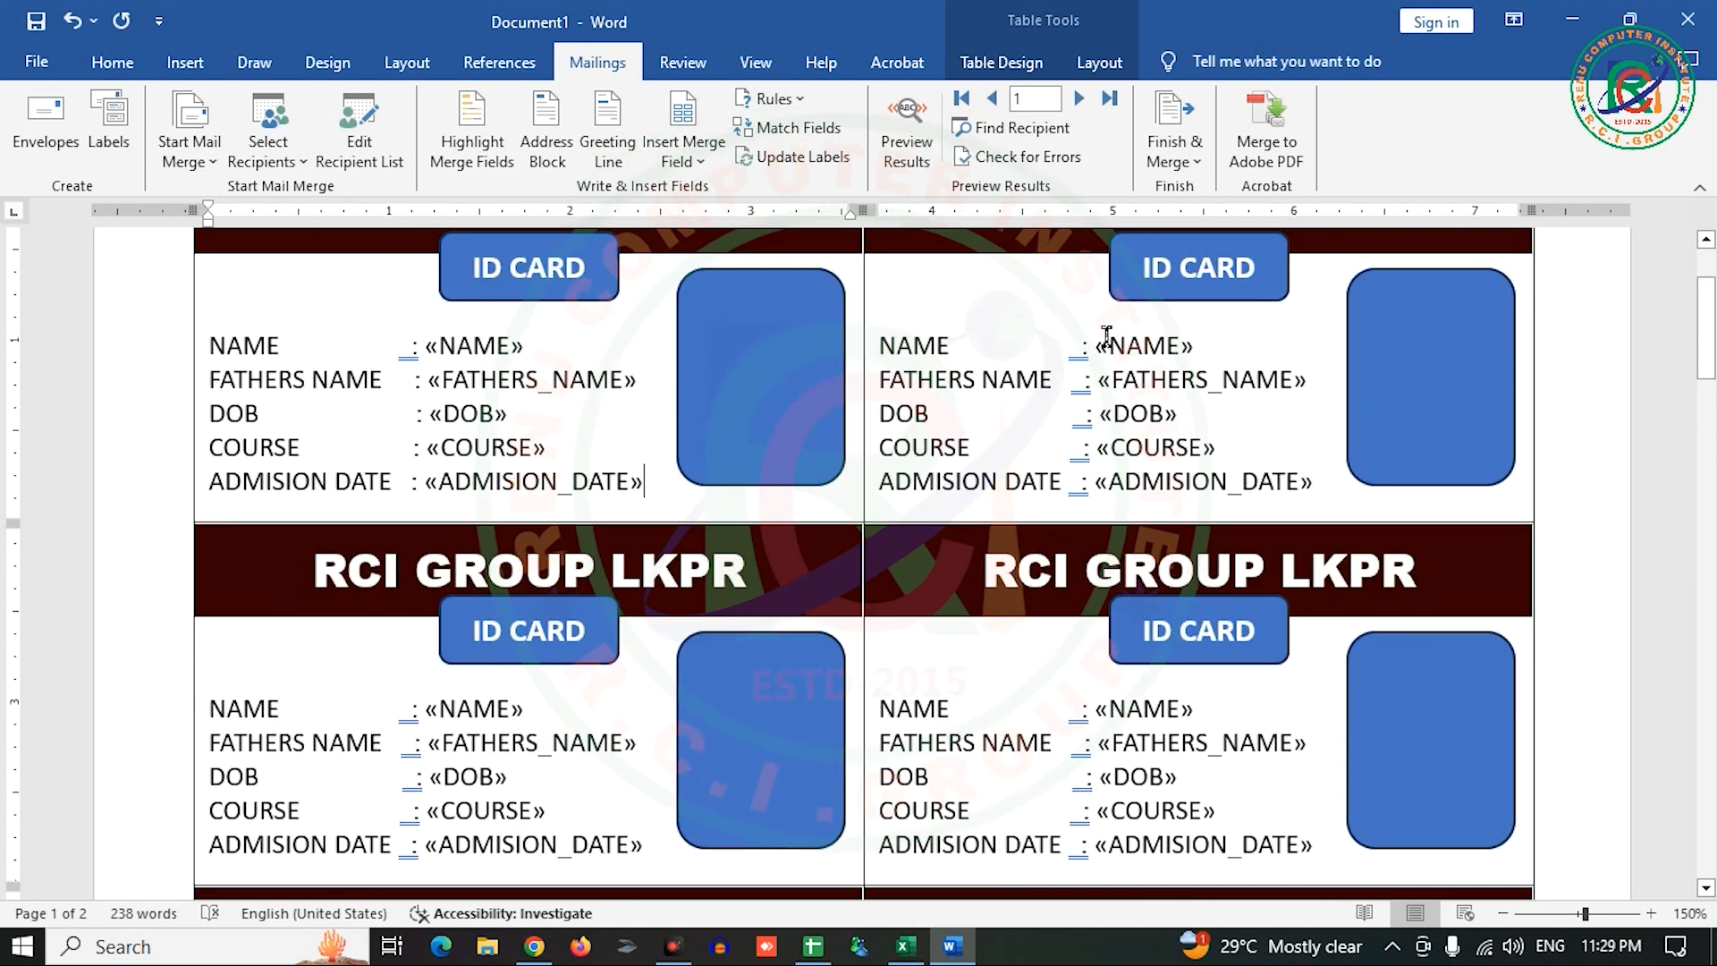
# - Merge all records from the updated labels into a new editable document and review the student details on the cards
pyautogui.click(1196, 170)
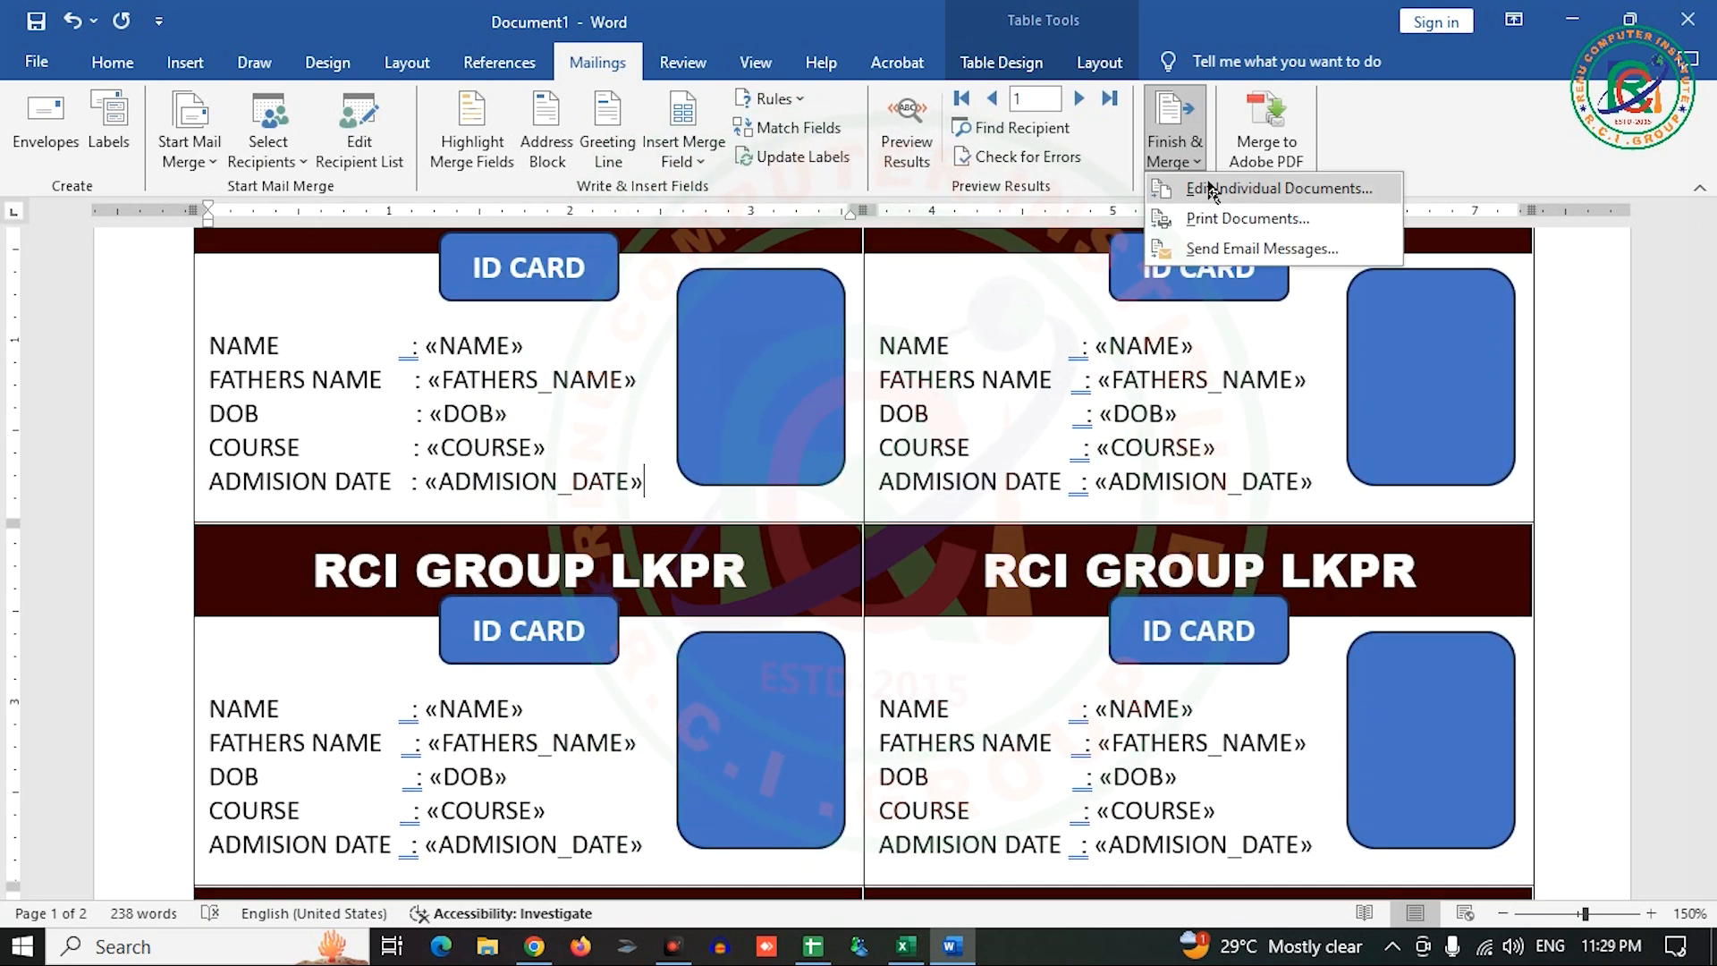
pyautogui.click(1218, 189)
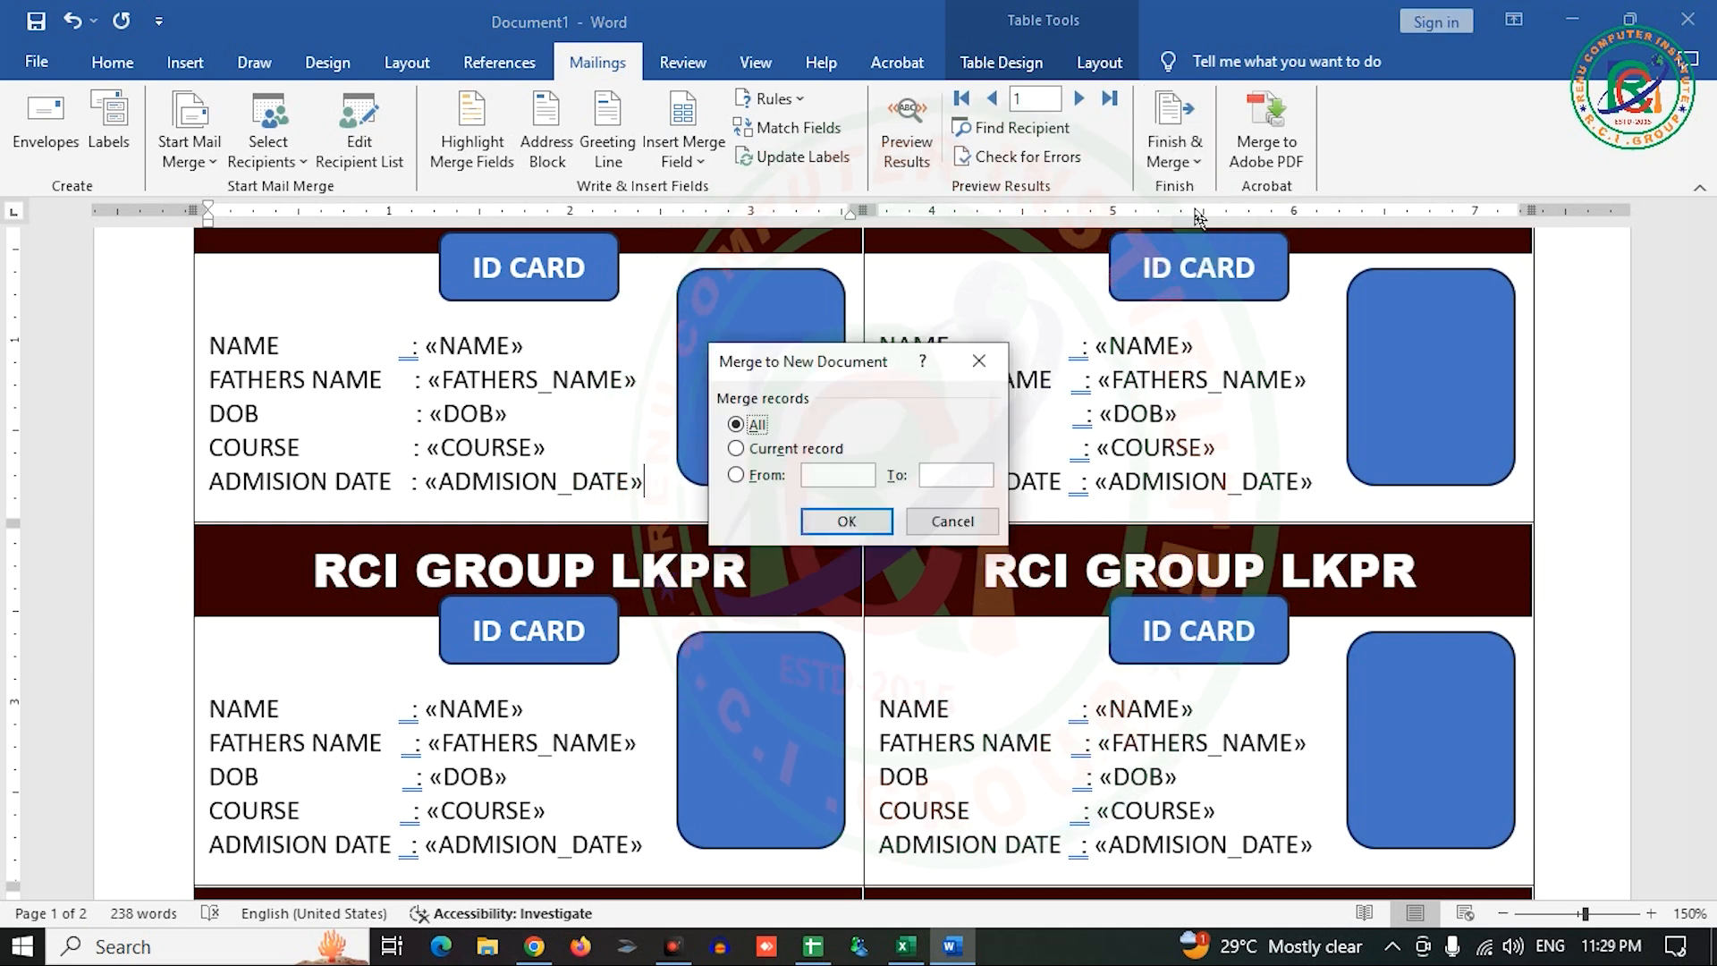
pyautogui.click(846, 522)
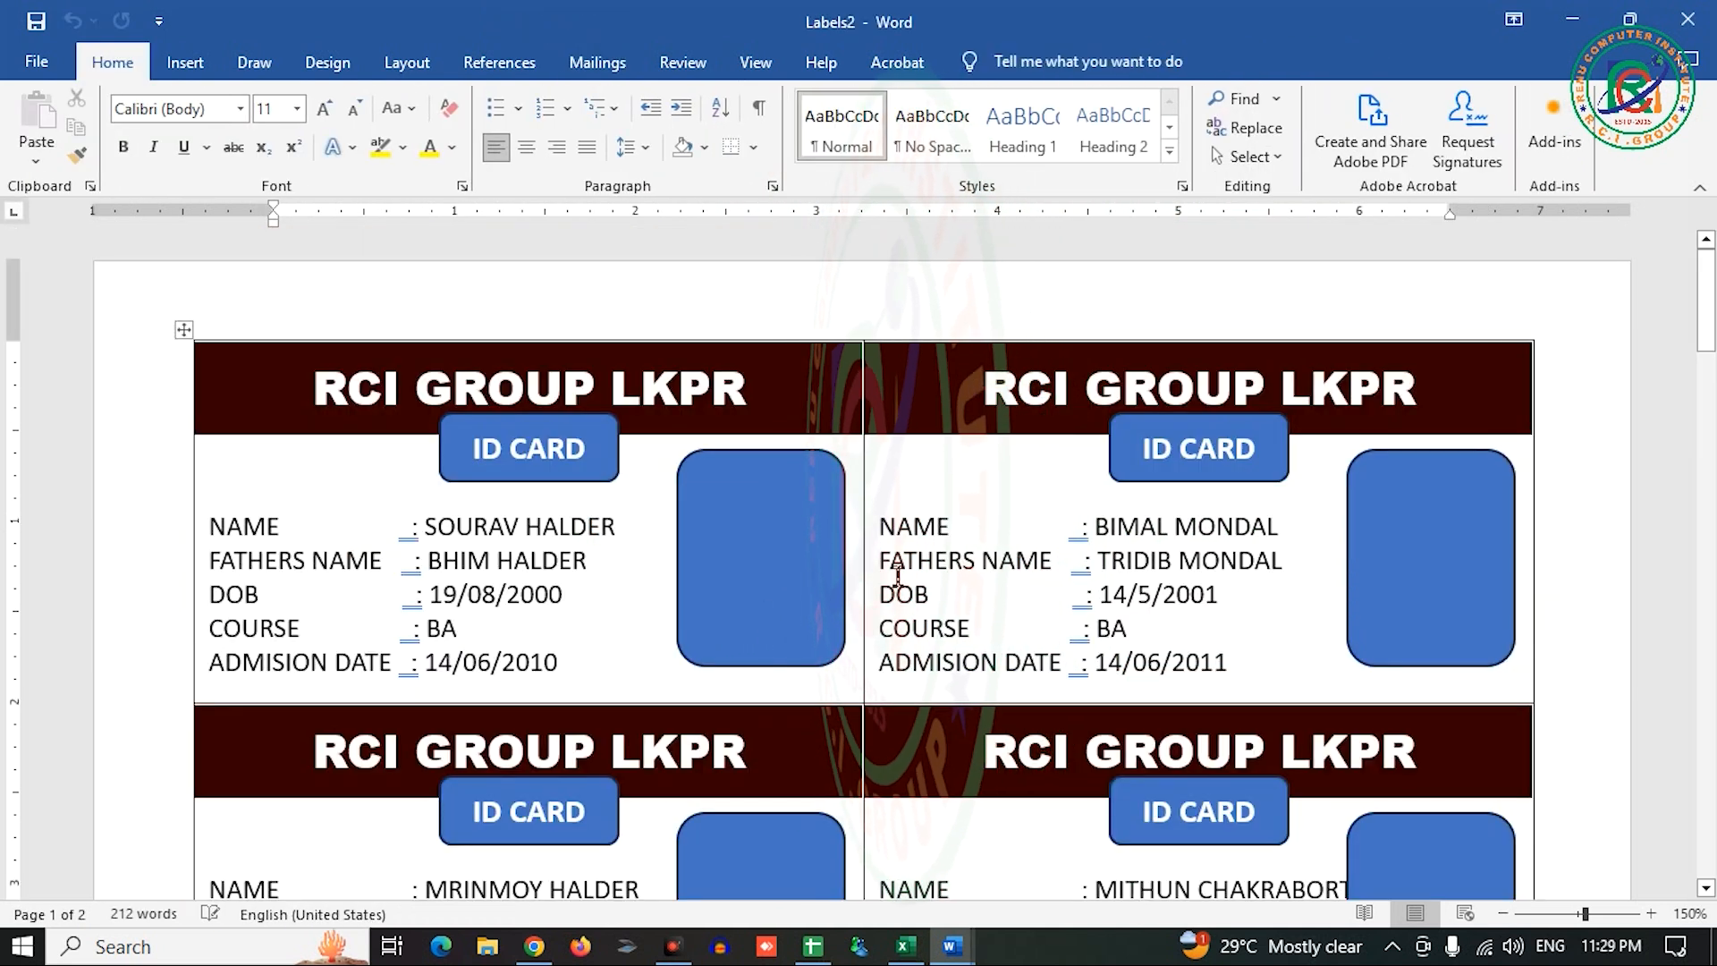
pyautogui.scroll(-3, 750, 595)
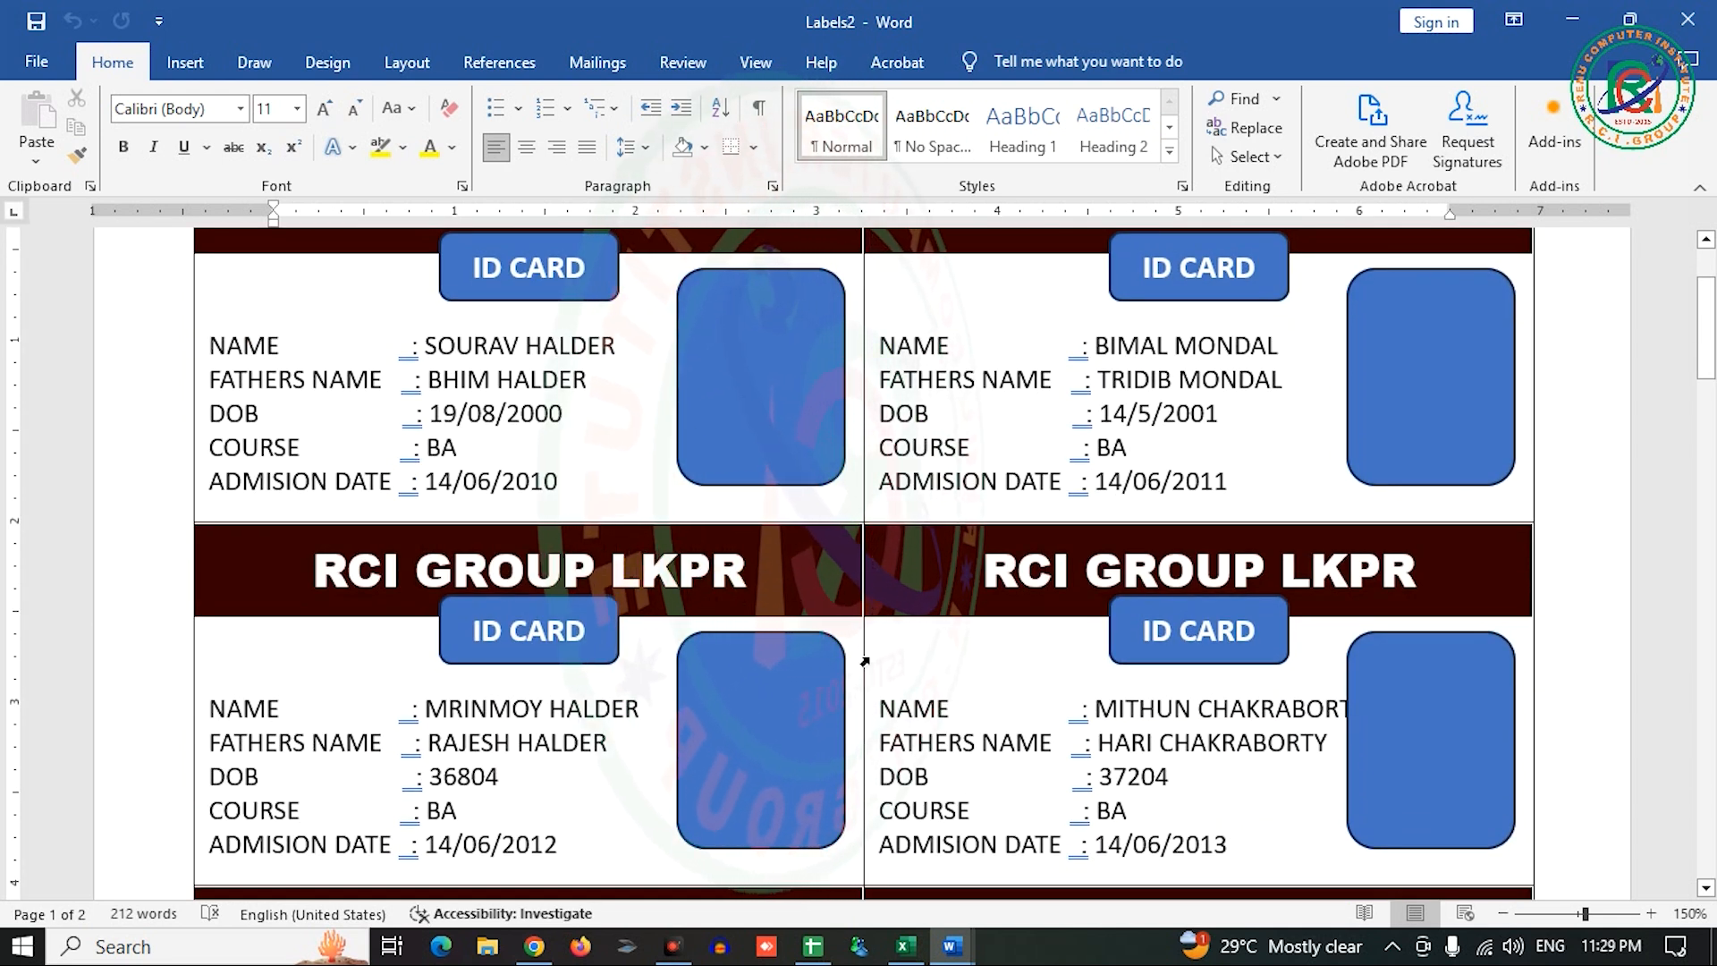
pyautogui.scroll(-7, 864, 660)
pyautogui.scroll(-3, 869, 651)
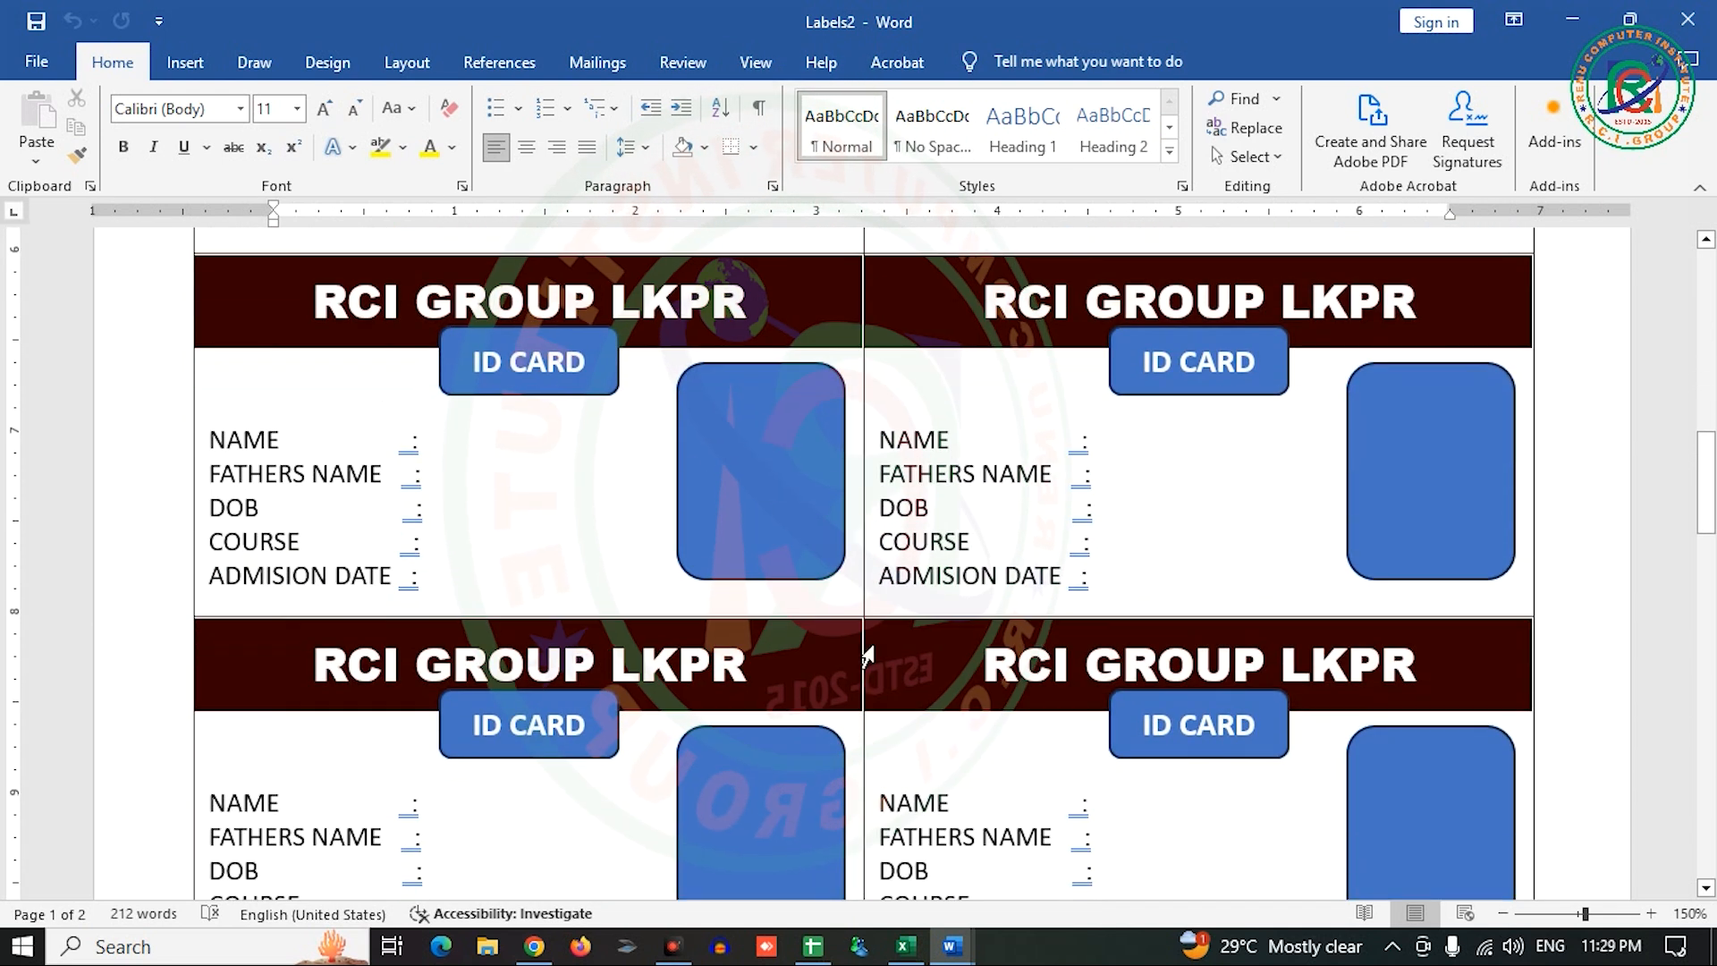
pyautogui.scroll(4, 978, 652)
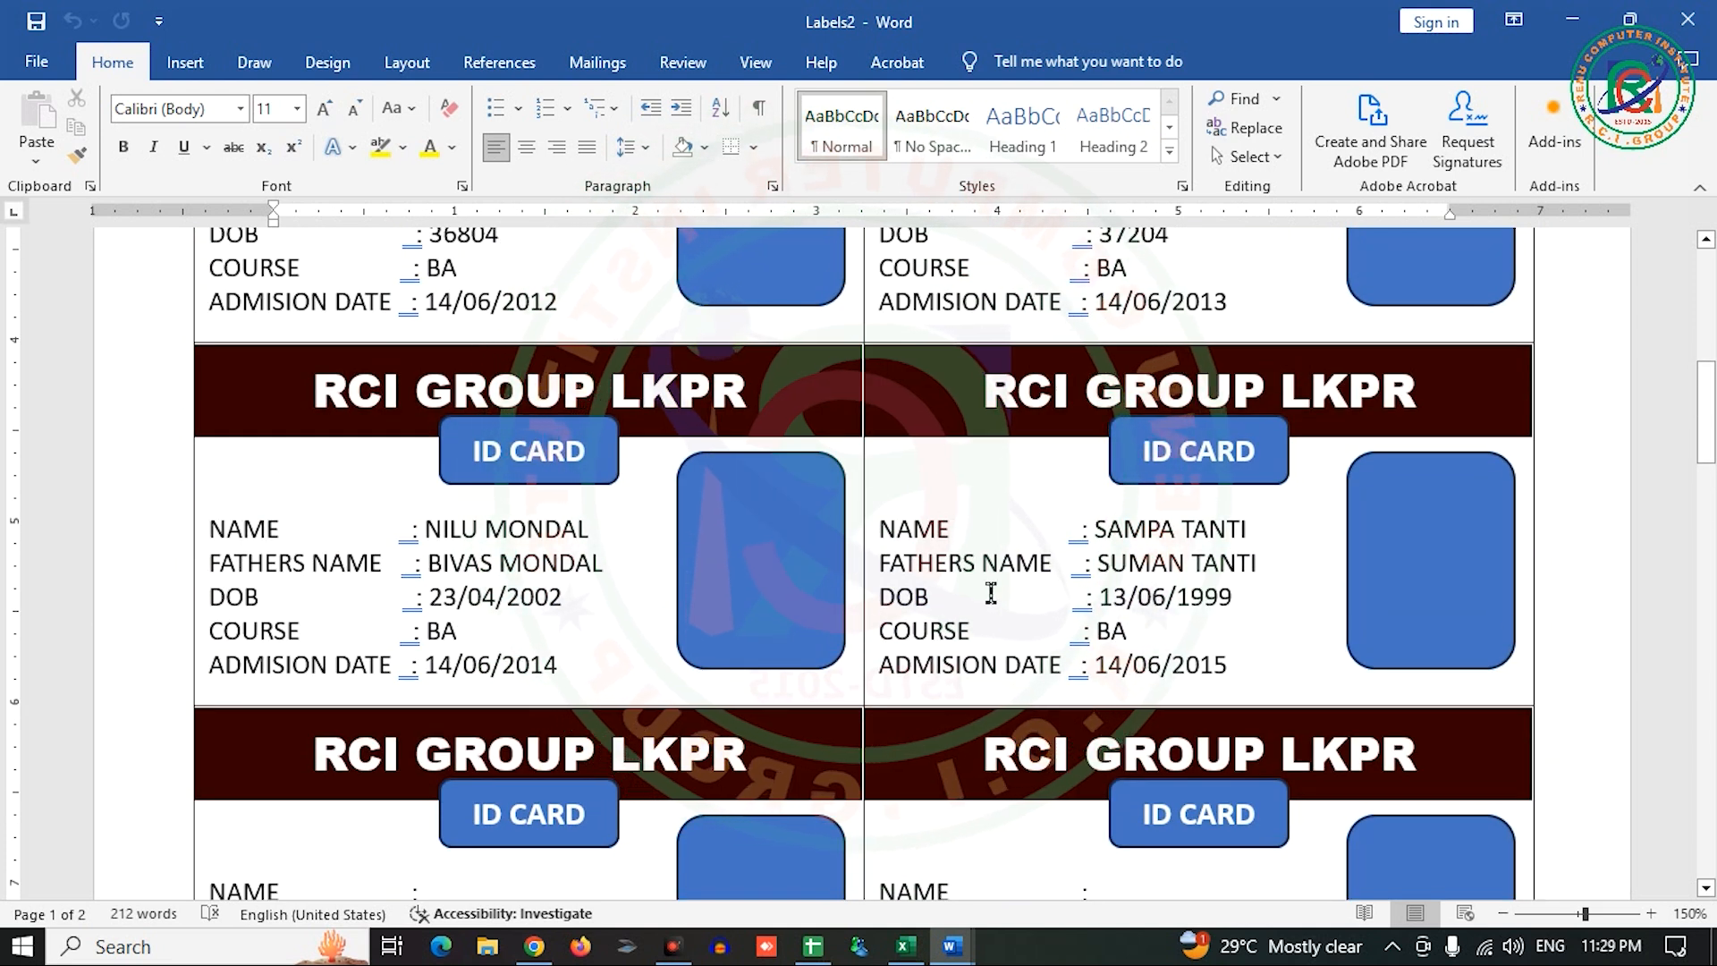
pyautogui.scroll(2, 987, 586)
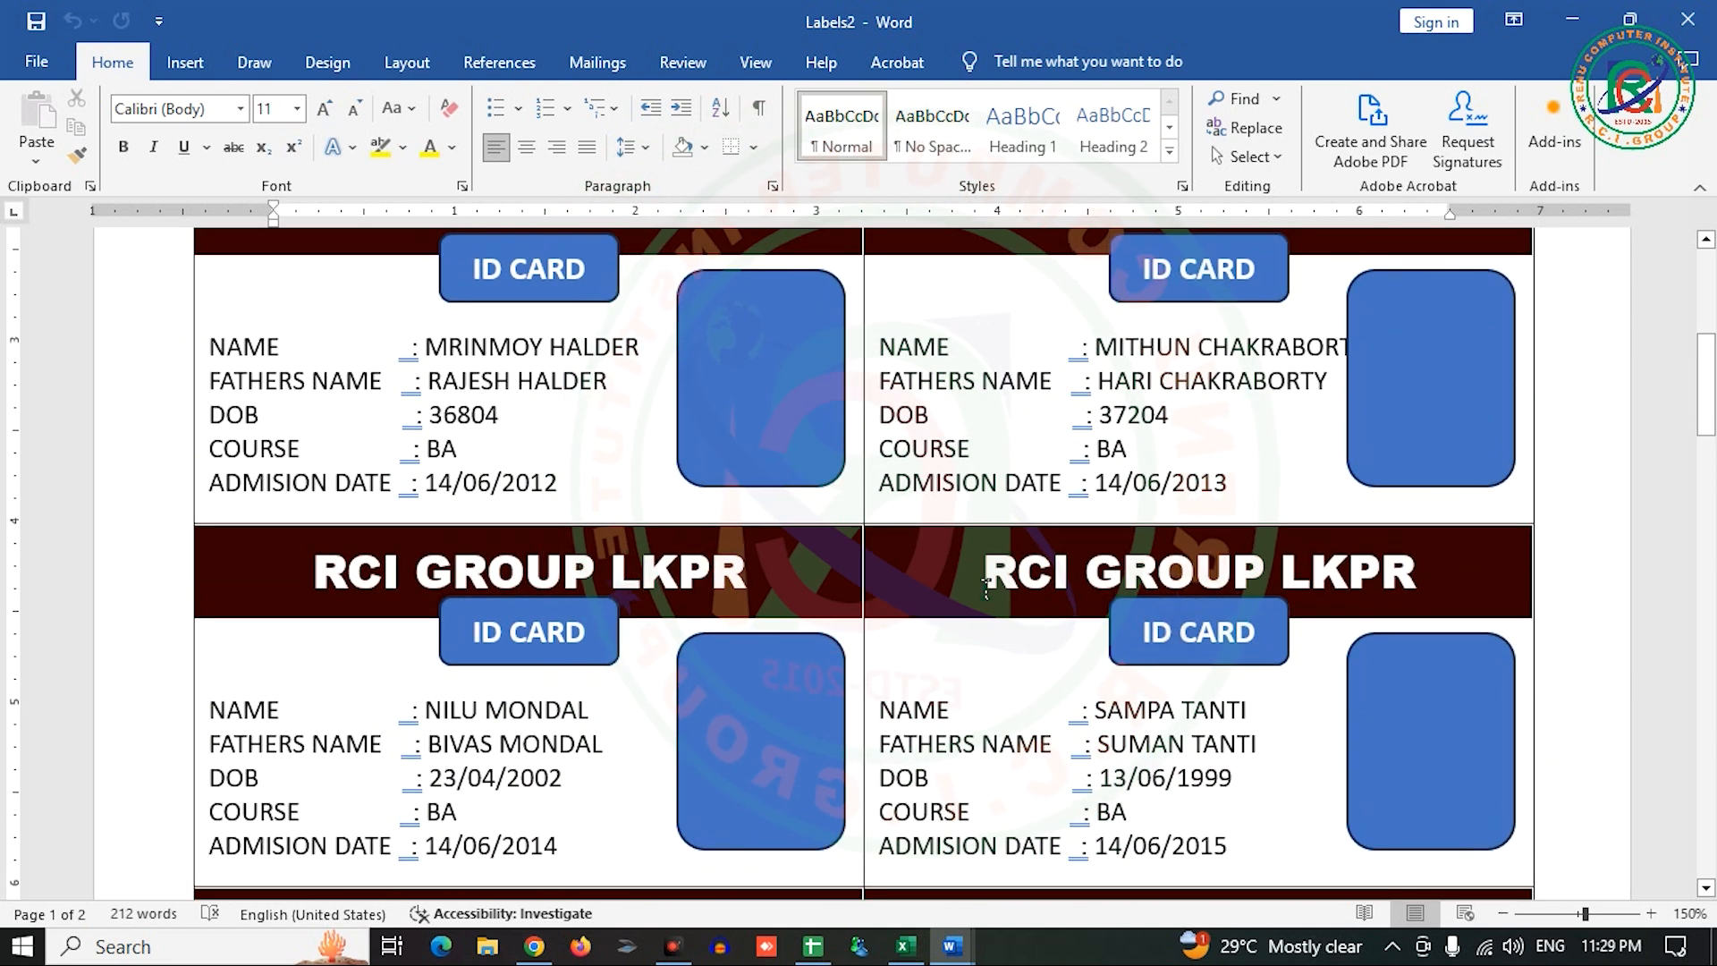
# - Compare the student details on the merged cards with the records in the Excel database, and return to the merged Word document
pyautogui.scroll(3, 986, 586)
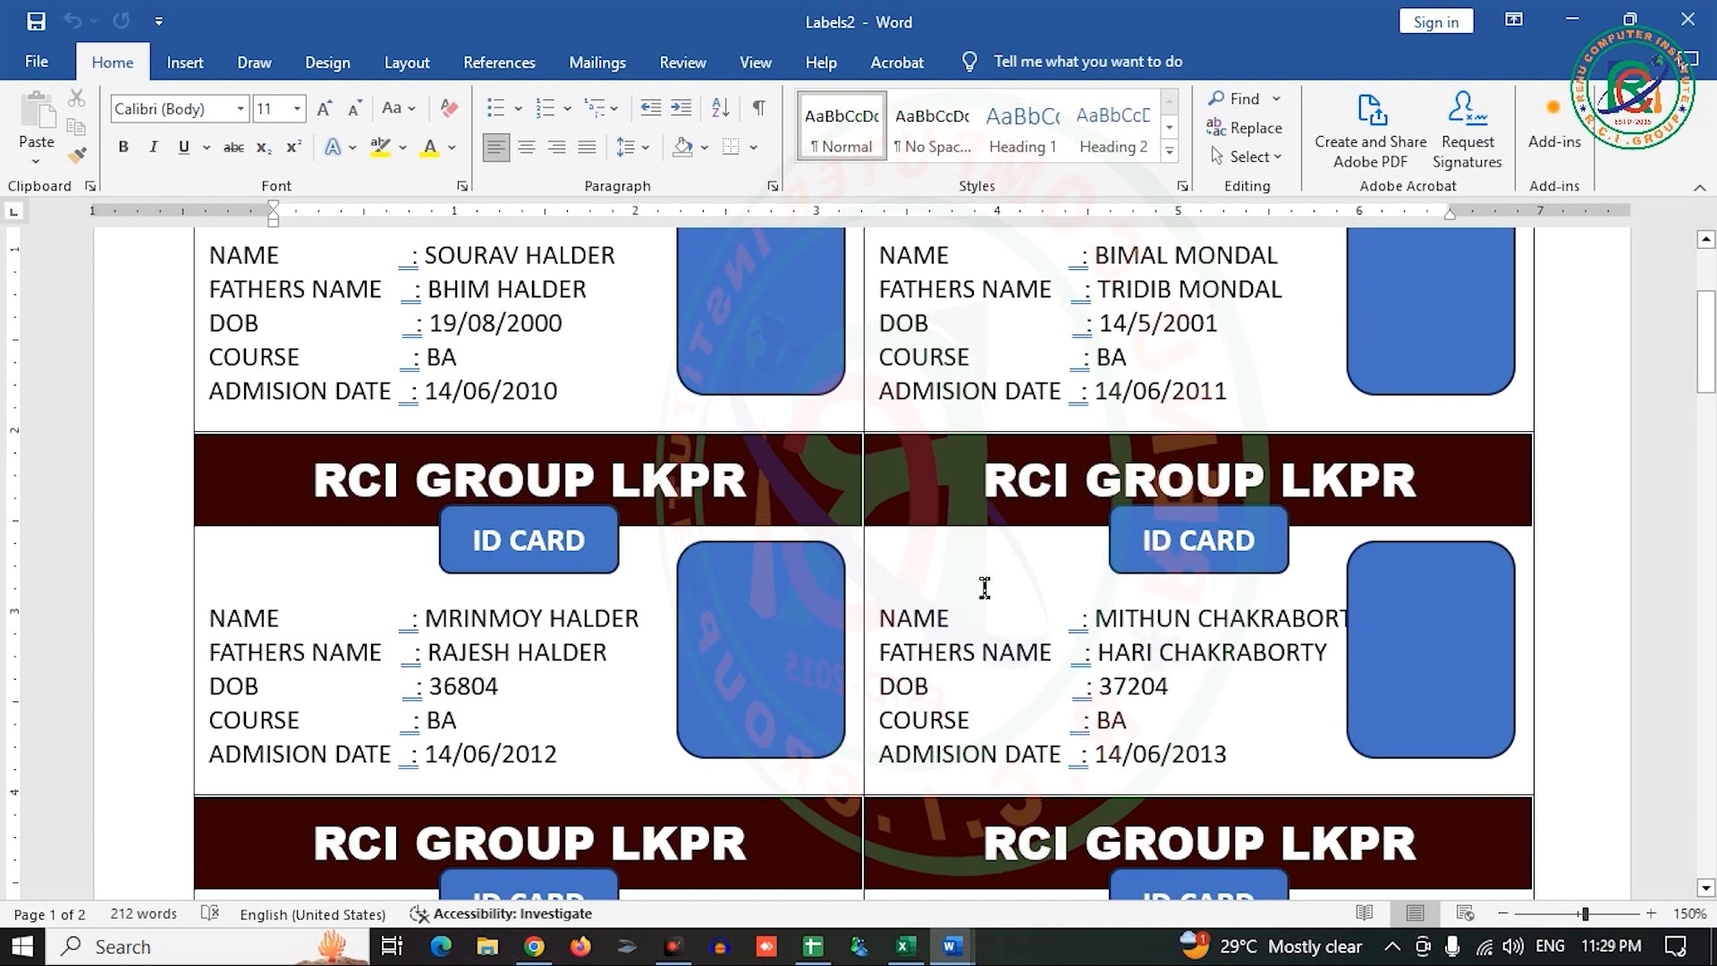
pyautogui.scroll(-5, 984, 588)
pyautogui.scroll(-4, 984, 587)
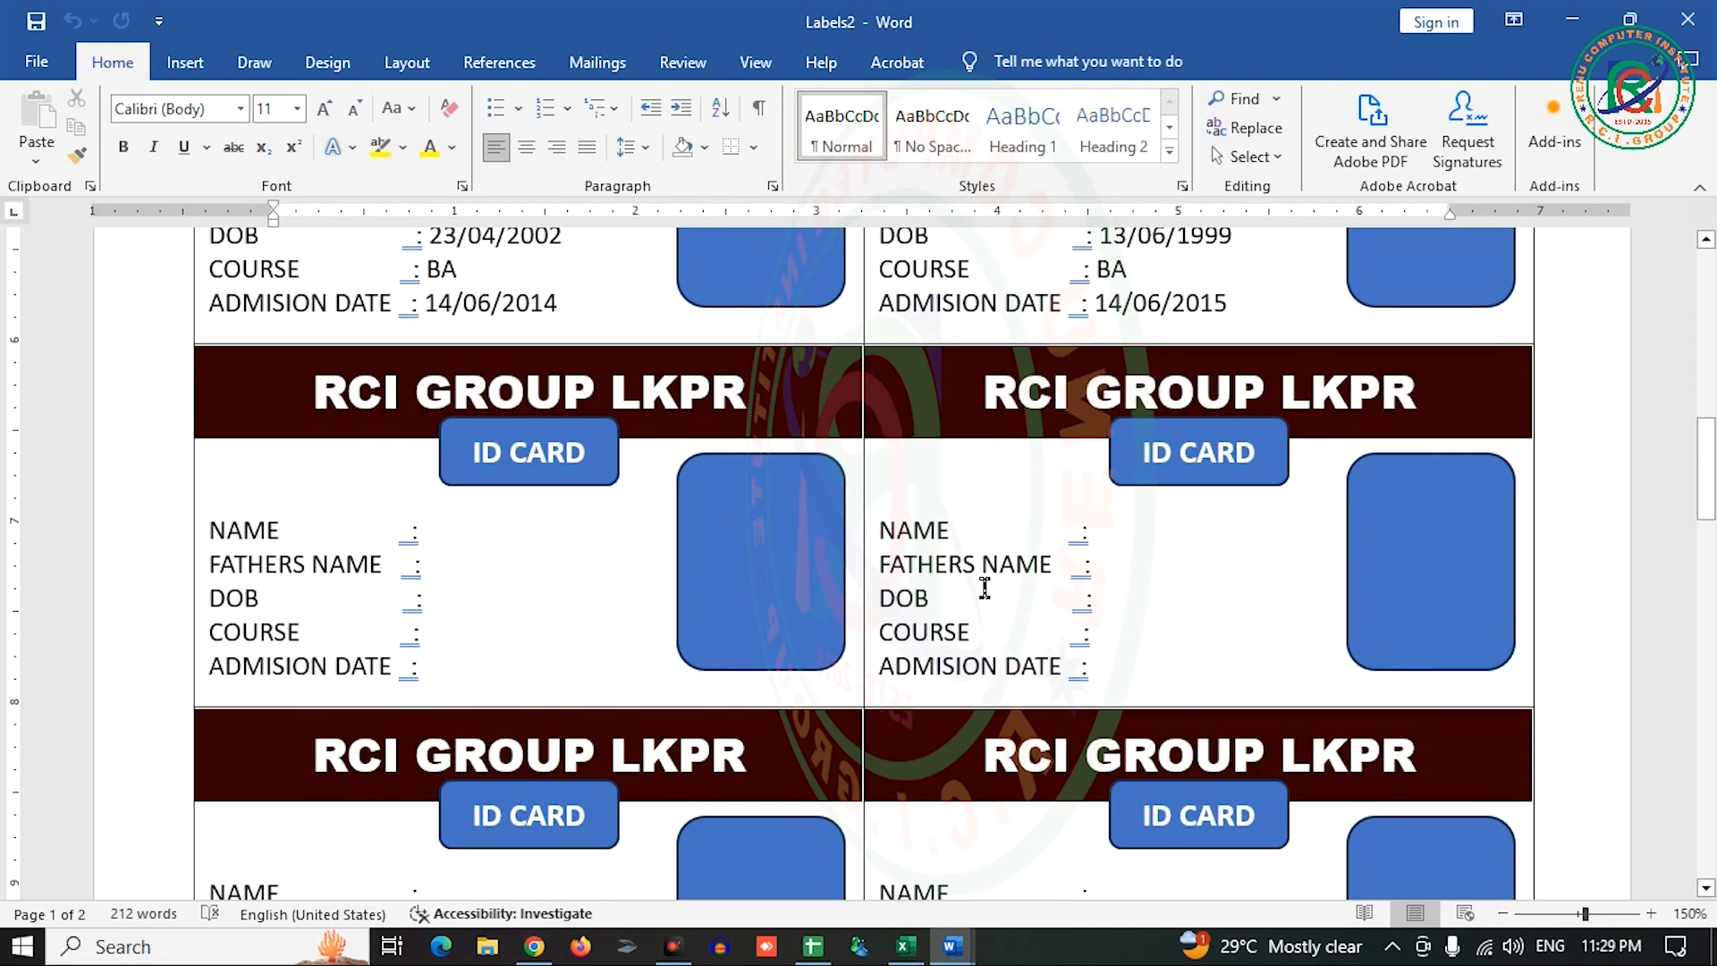
pyautogui.scroll(5, 984, 588)
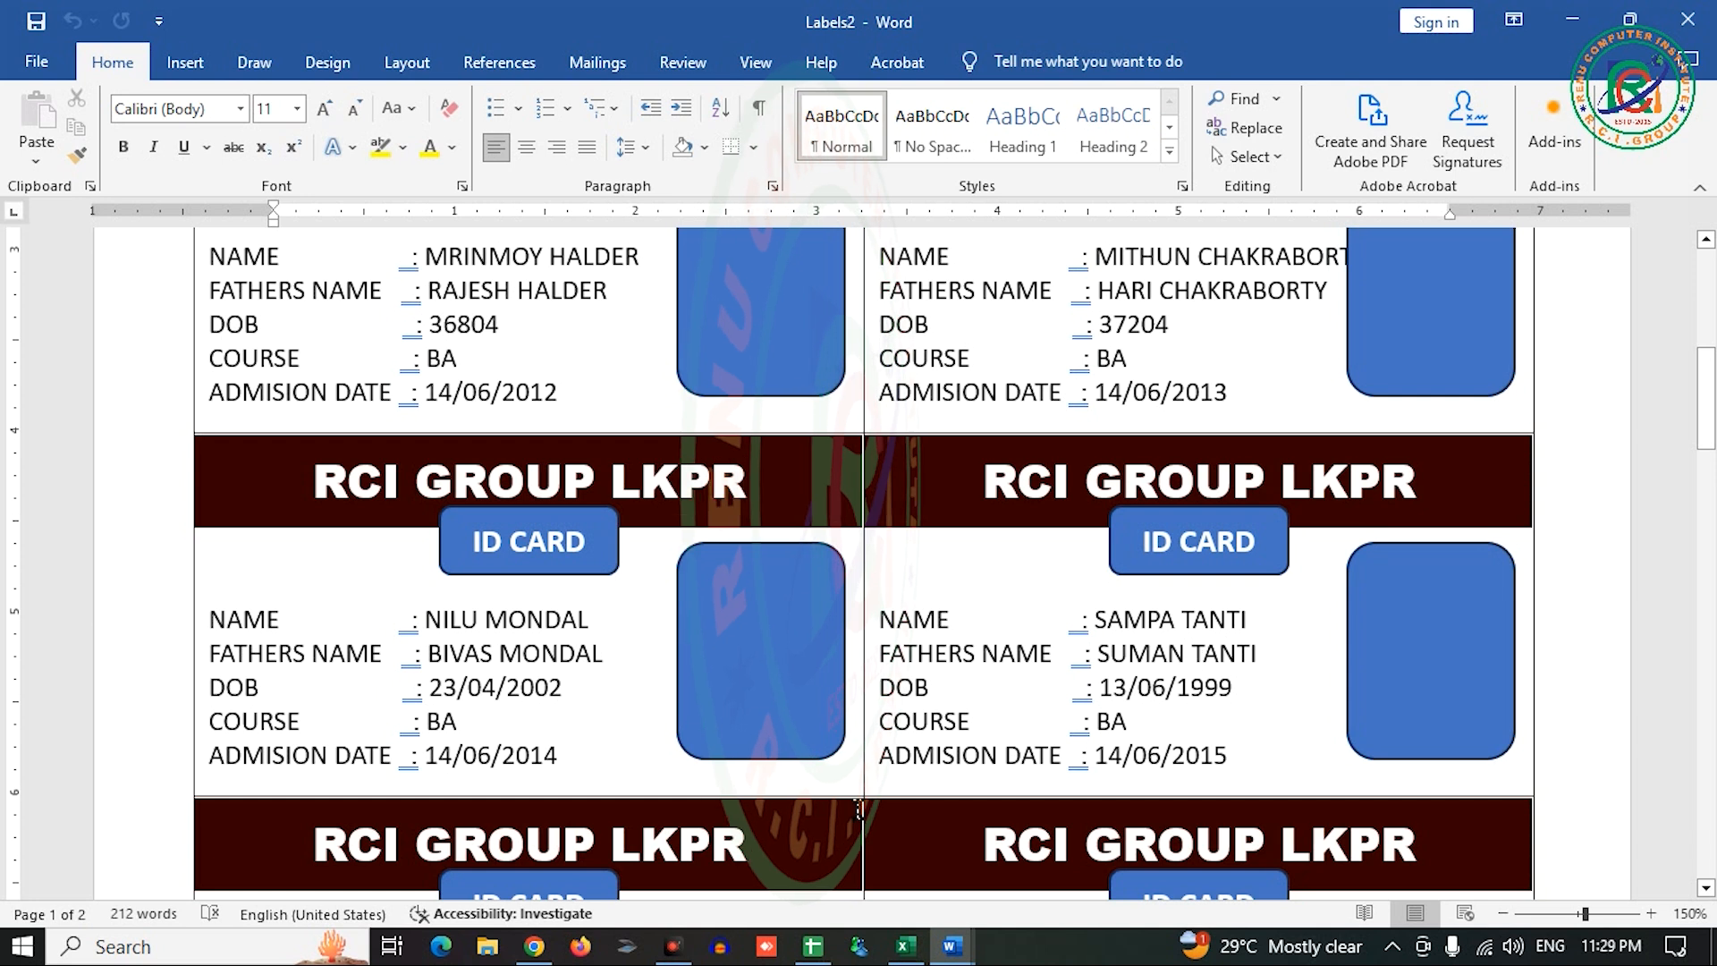
pyautogui.hotkey('alt', 'Tab')
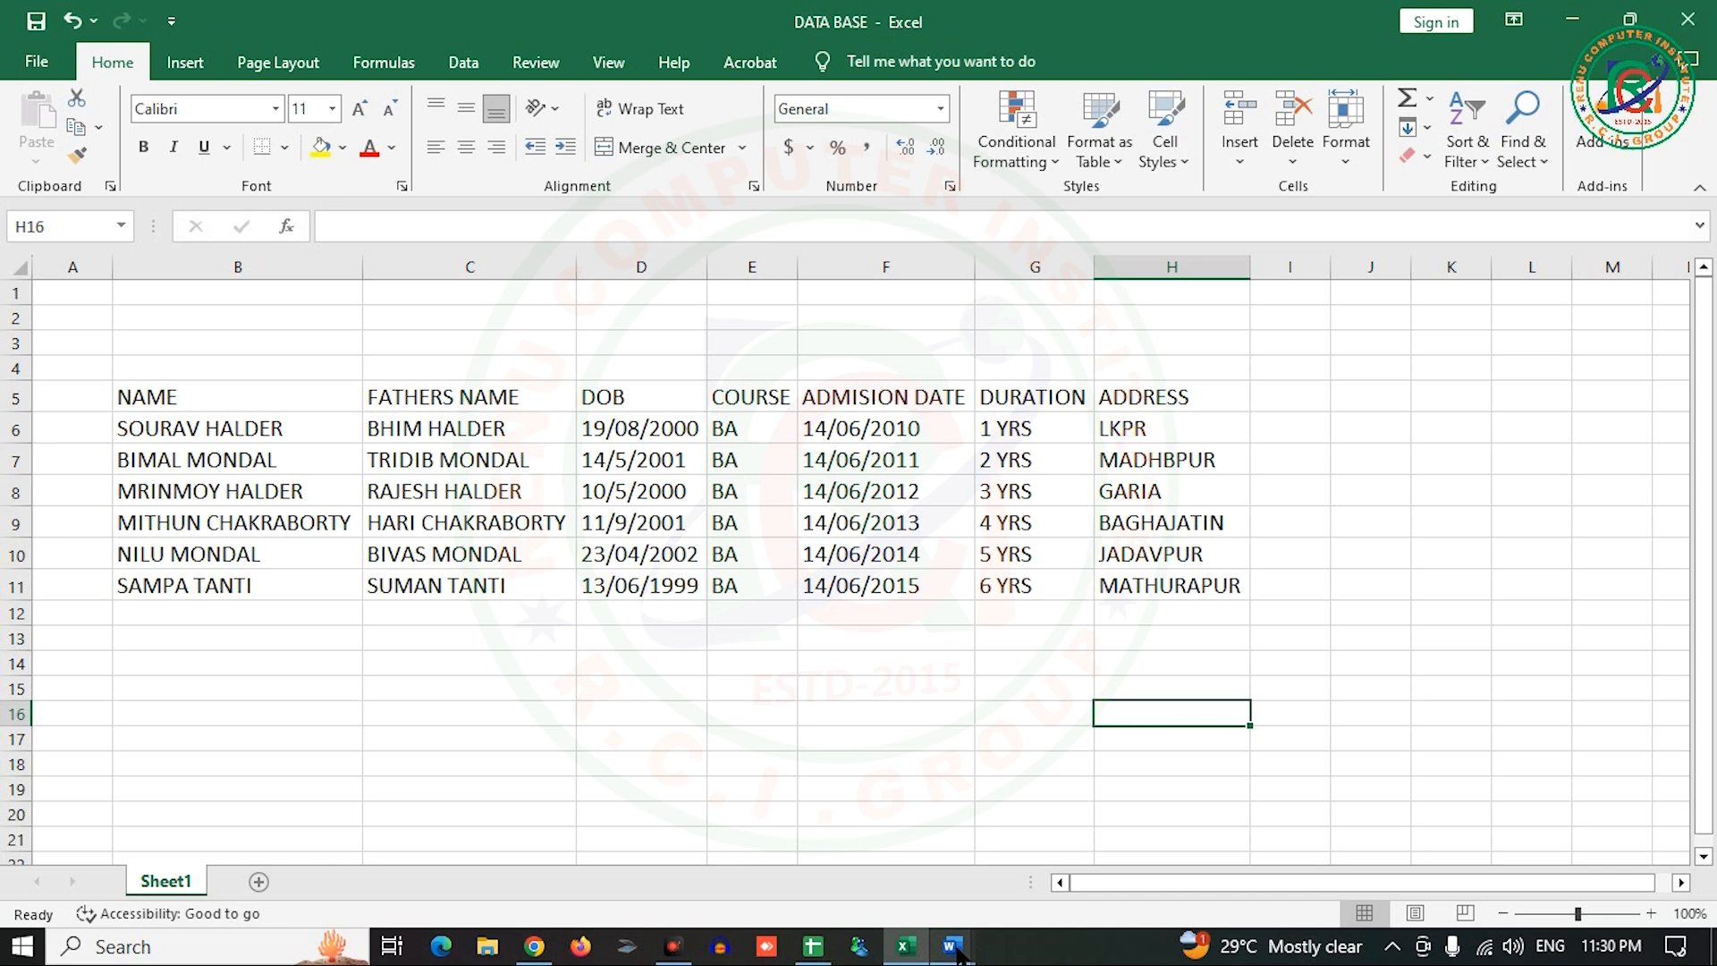
pyautogui.moveTo(955, 950)
pyautogui.click(1078, 827)
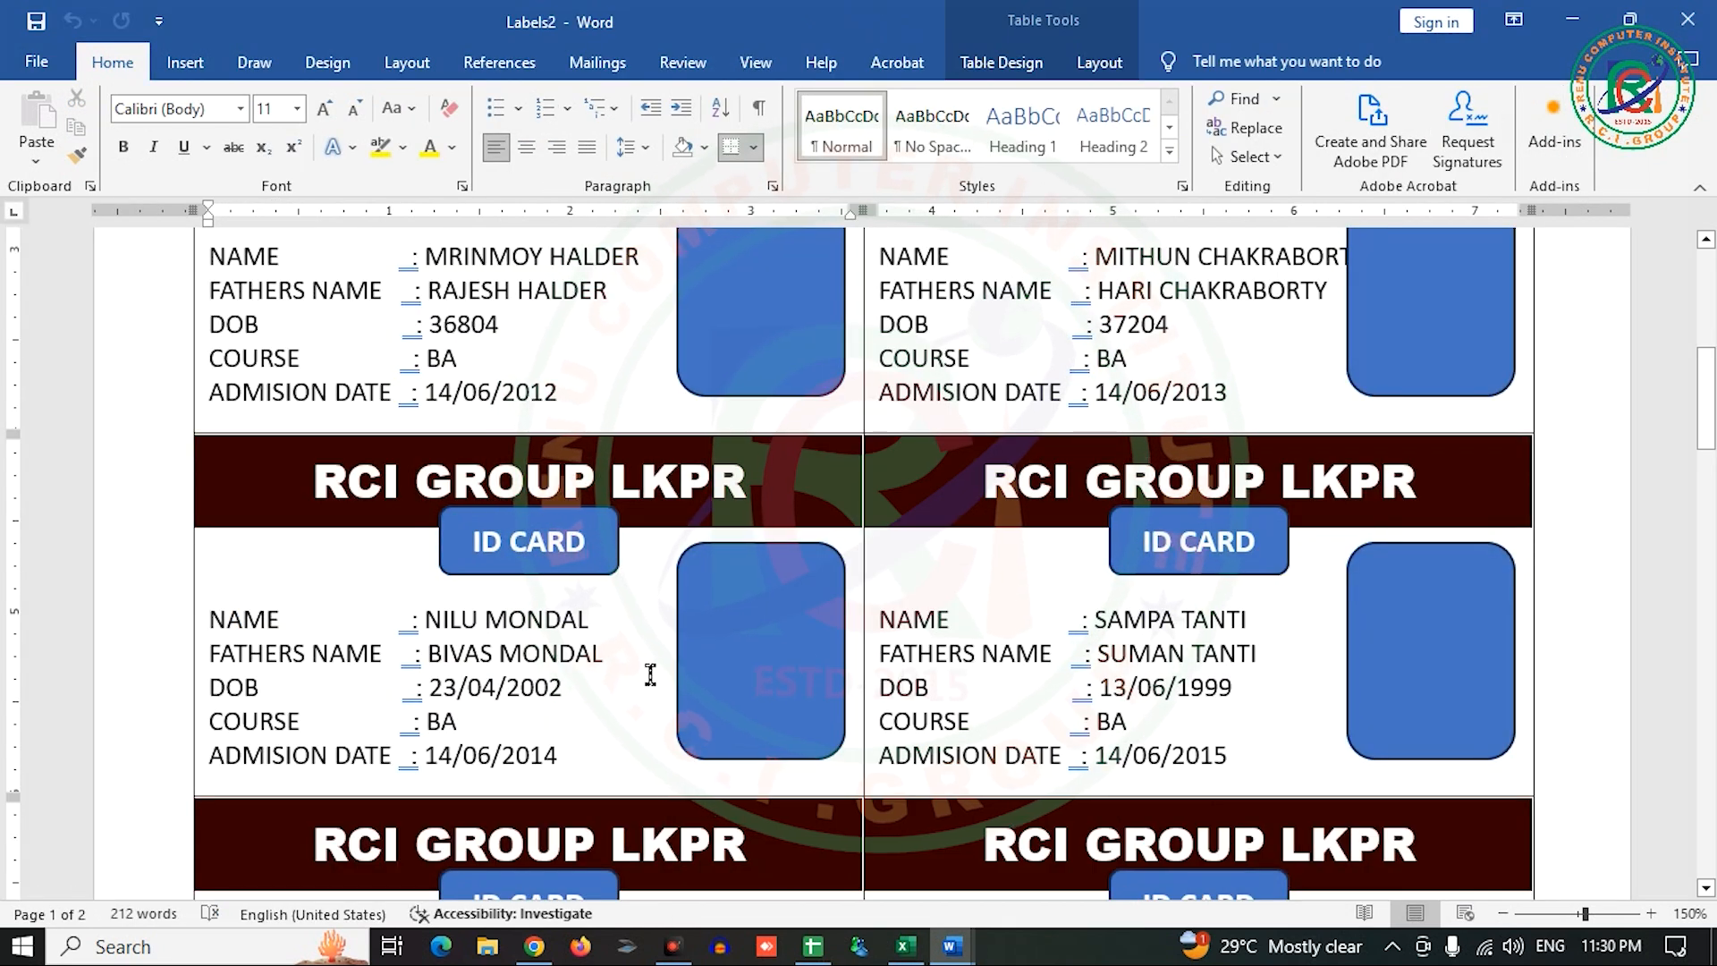
# - Review the merged cards from the first record down to the cards without student data, and return to the first card
pyautogui.scroll(5, 650, 675)
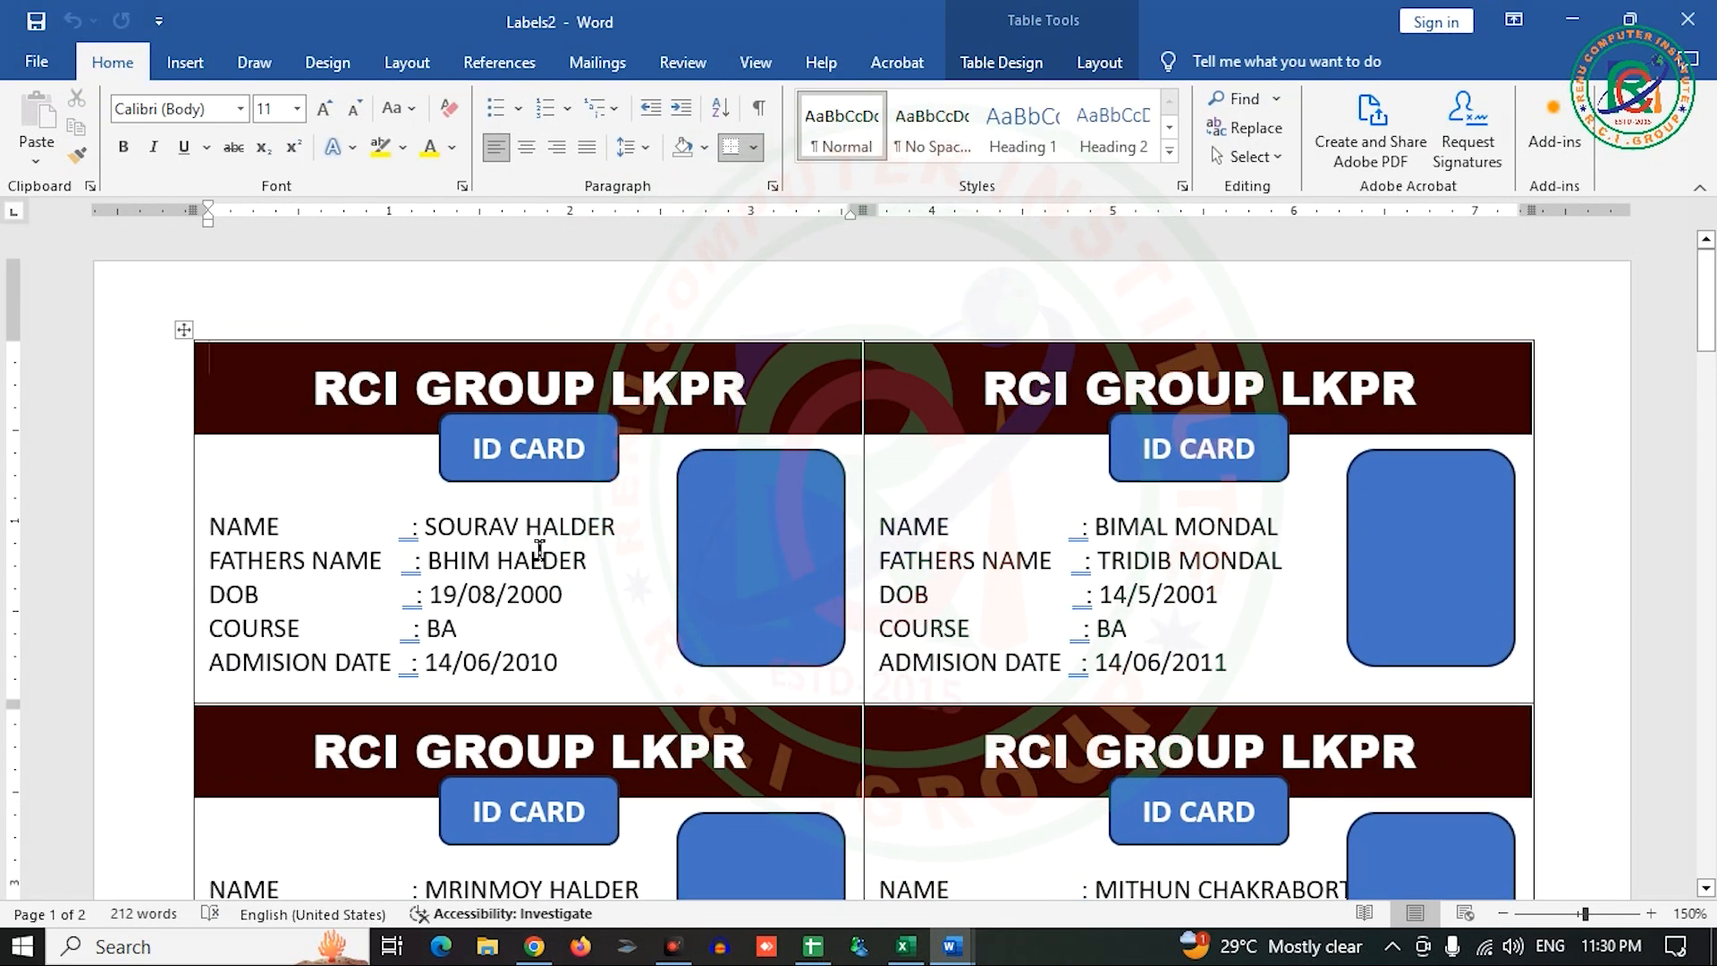
pyautogui.scroll(-4, 1158, 555)
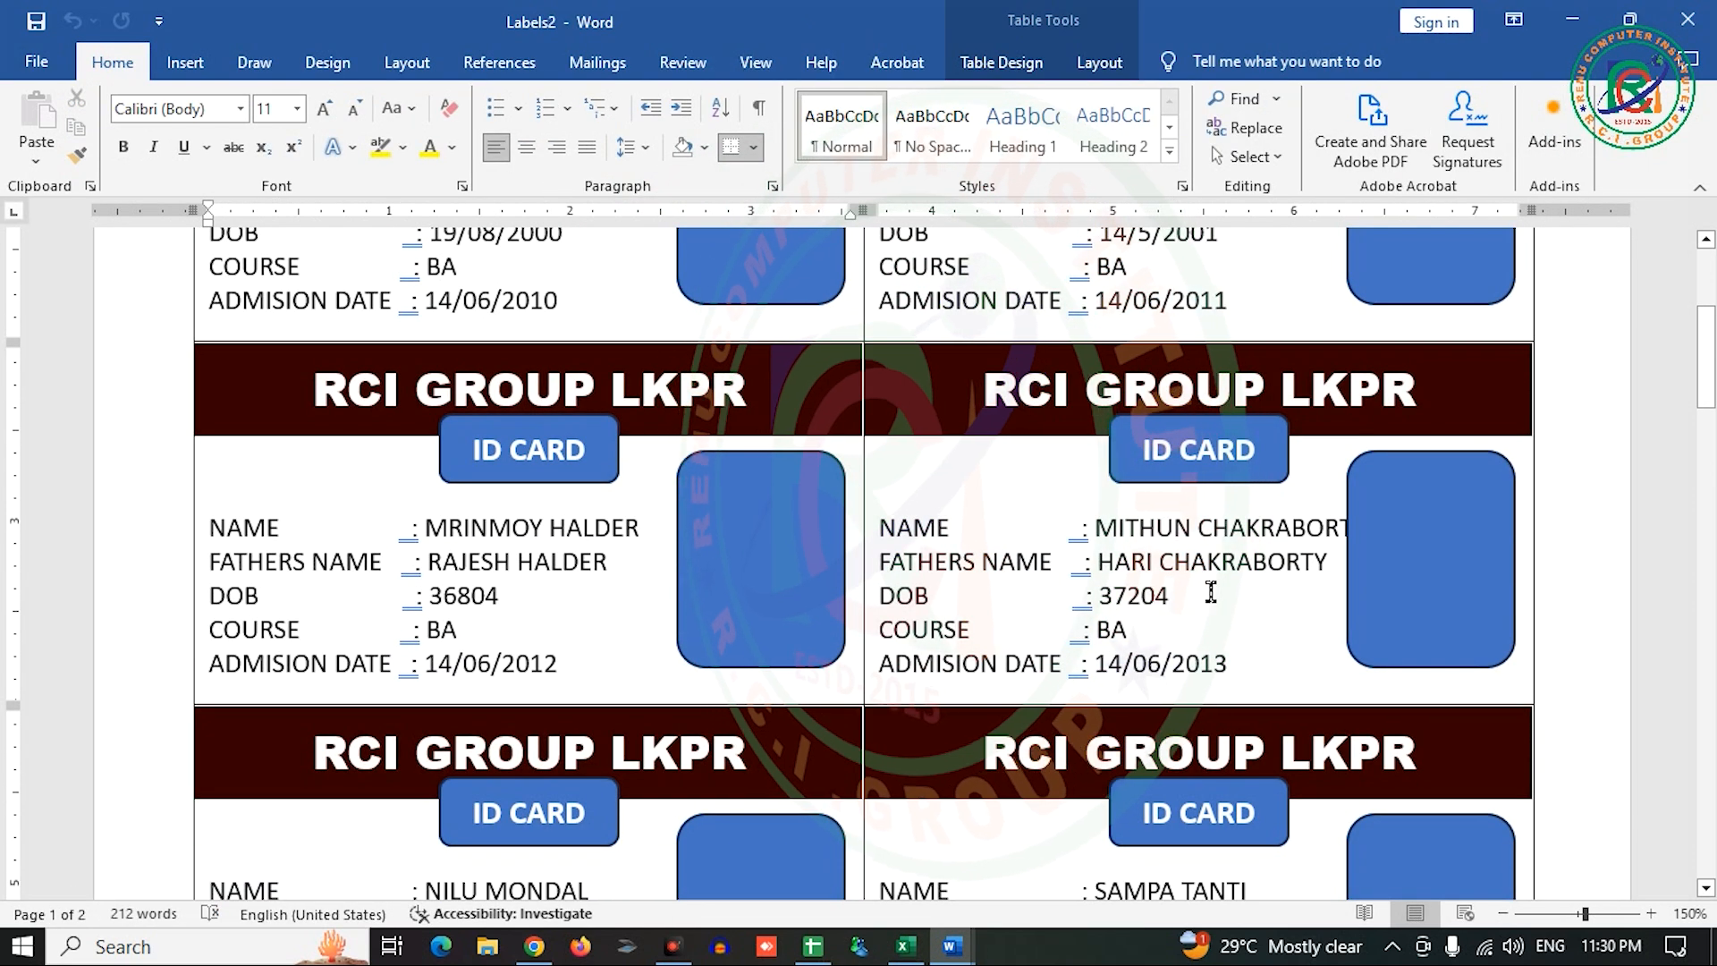
pyautogui.scroll(-3, 1210, 592)
pyautogui.scroll(-6, 1136, 740)
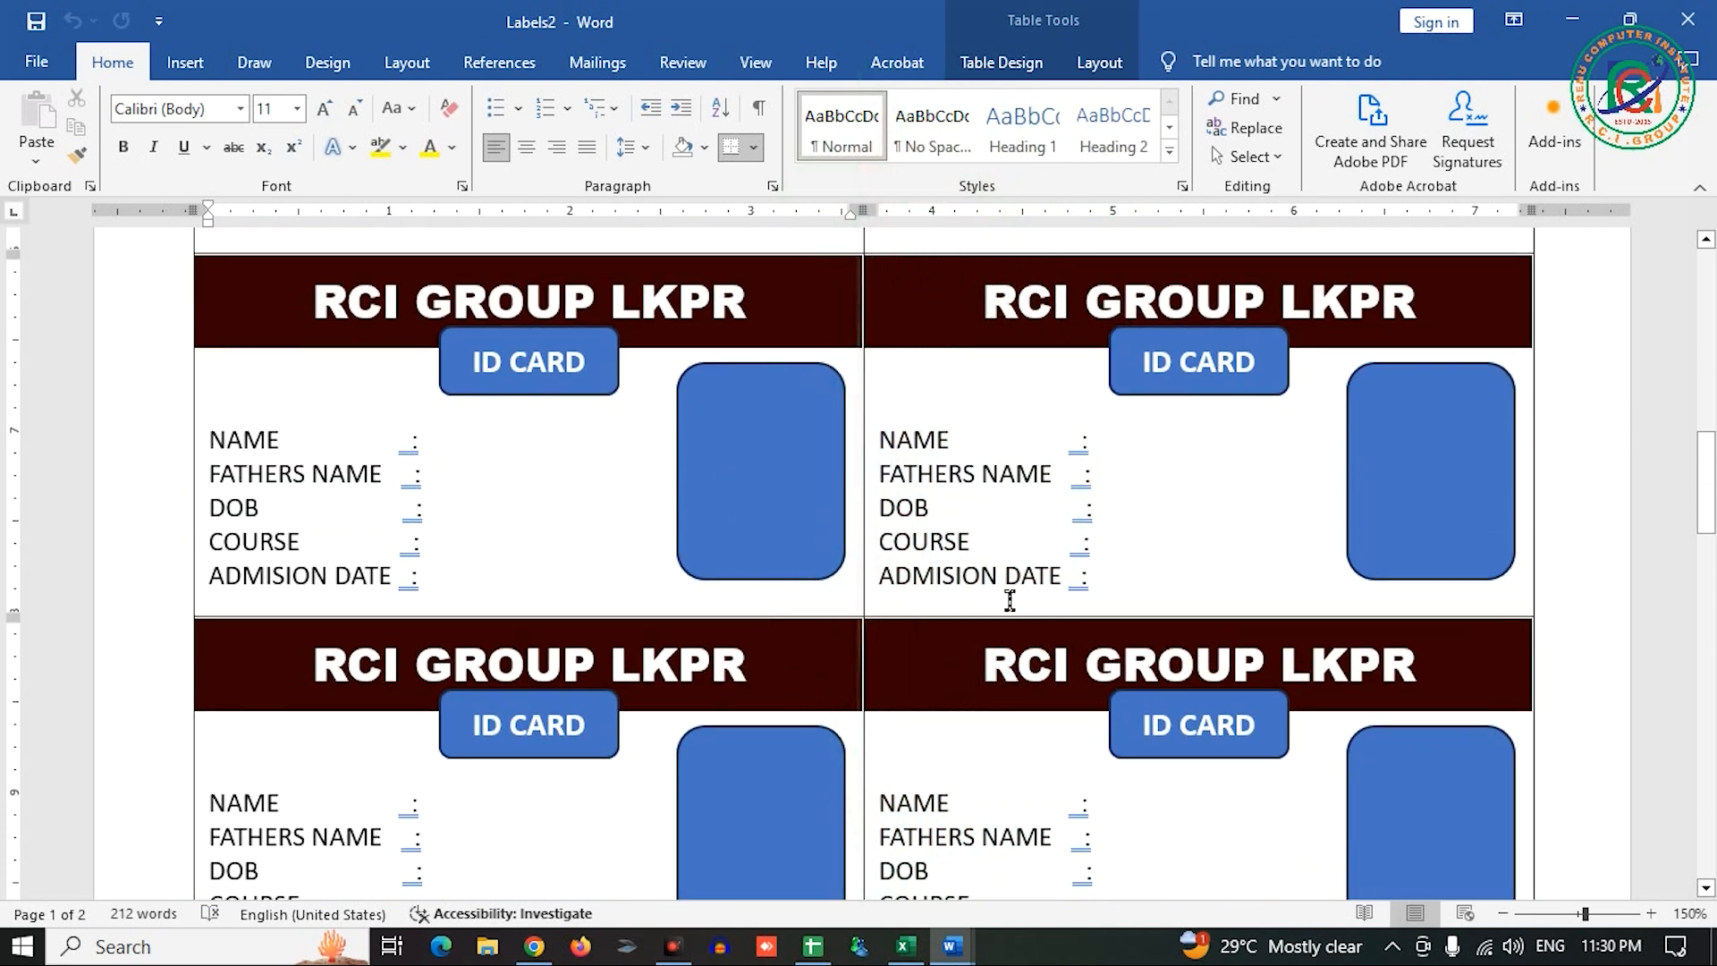
pyautogui.moveTo(904, 945)
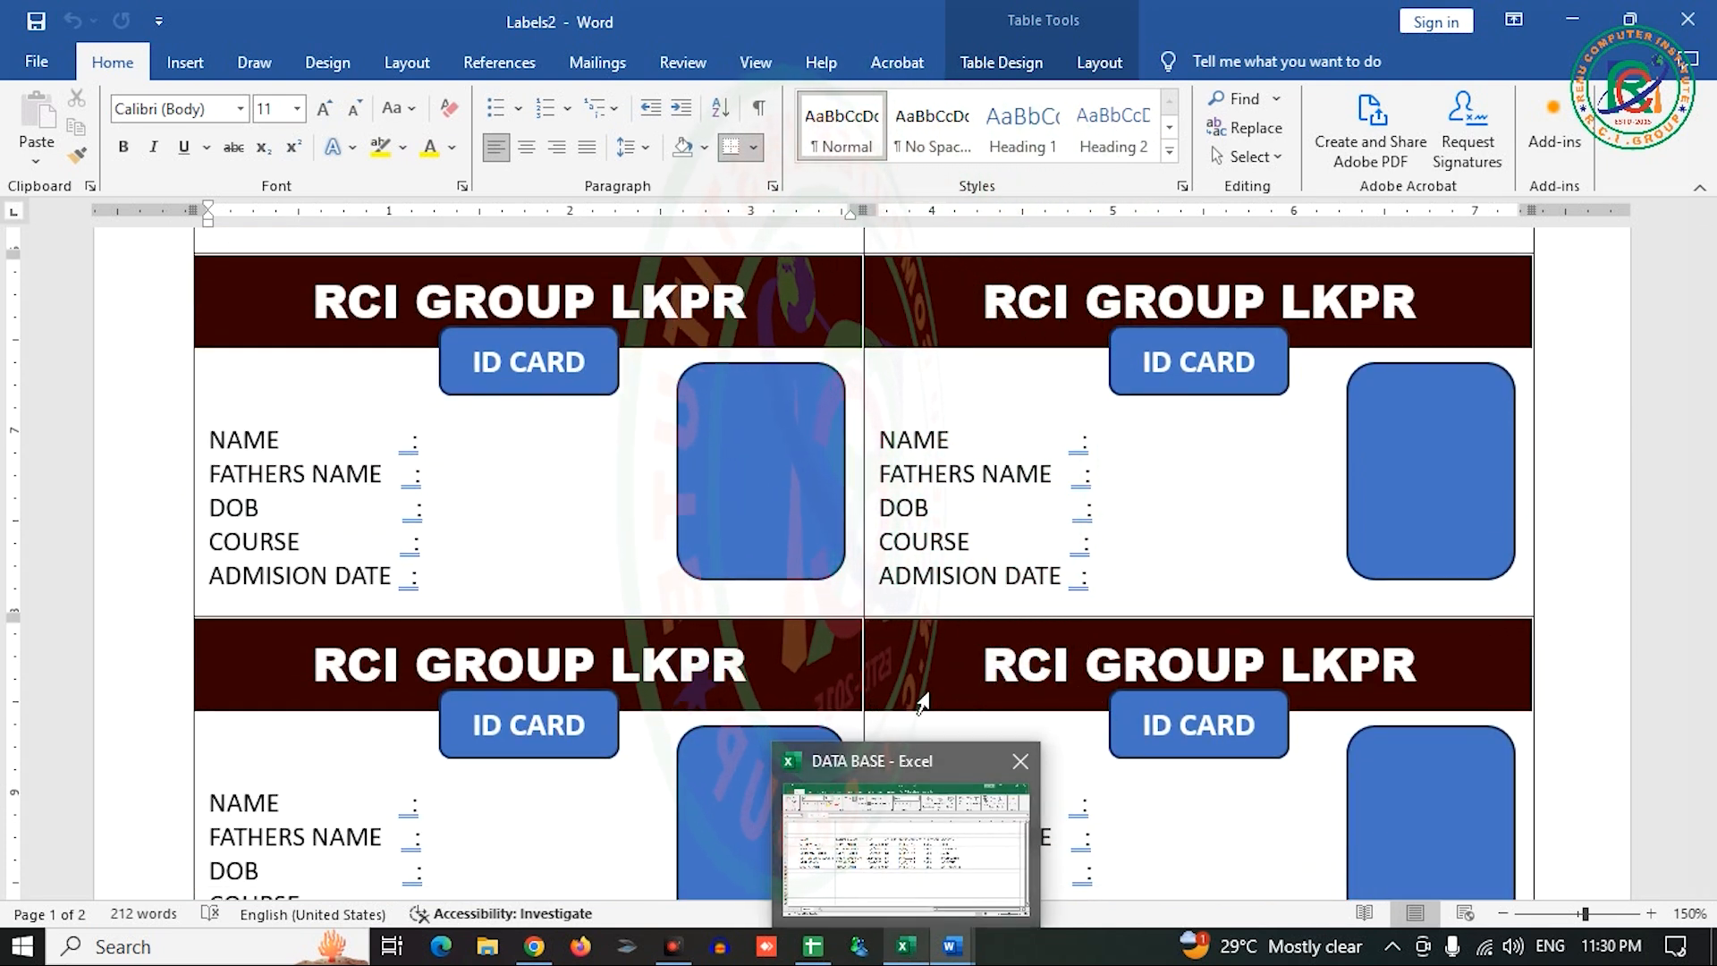
pyautogui.scroll(9, 1128, 556)
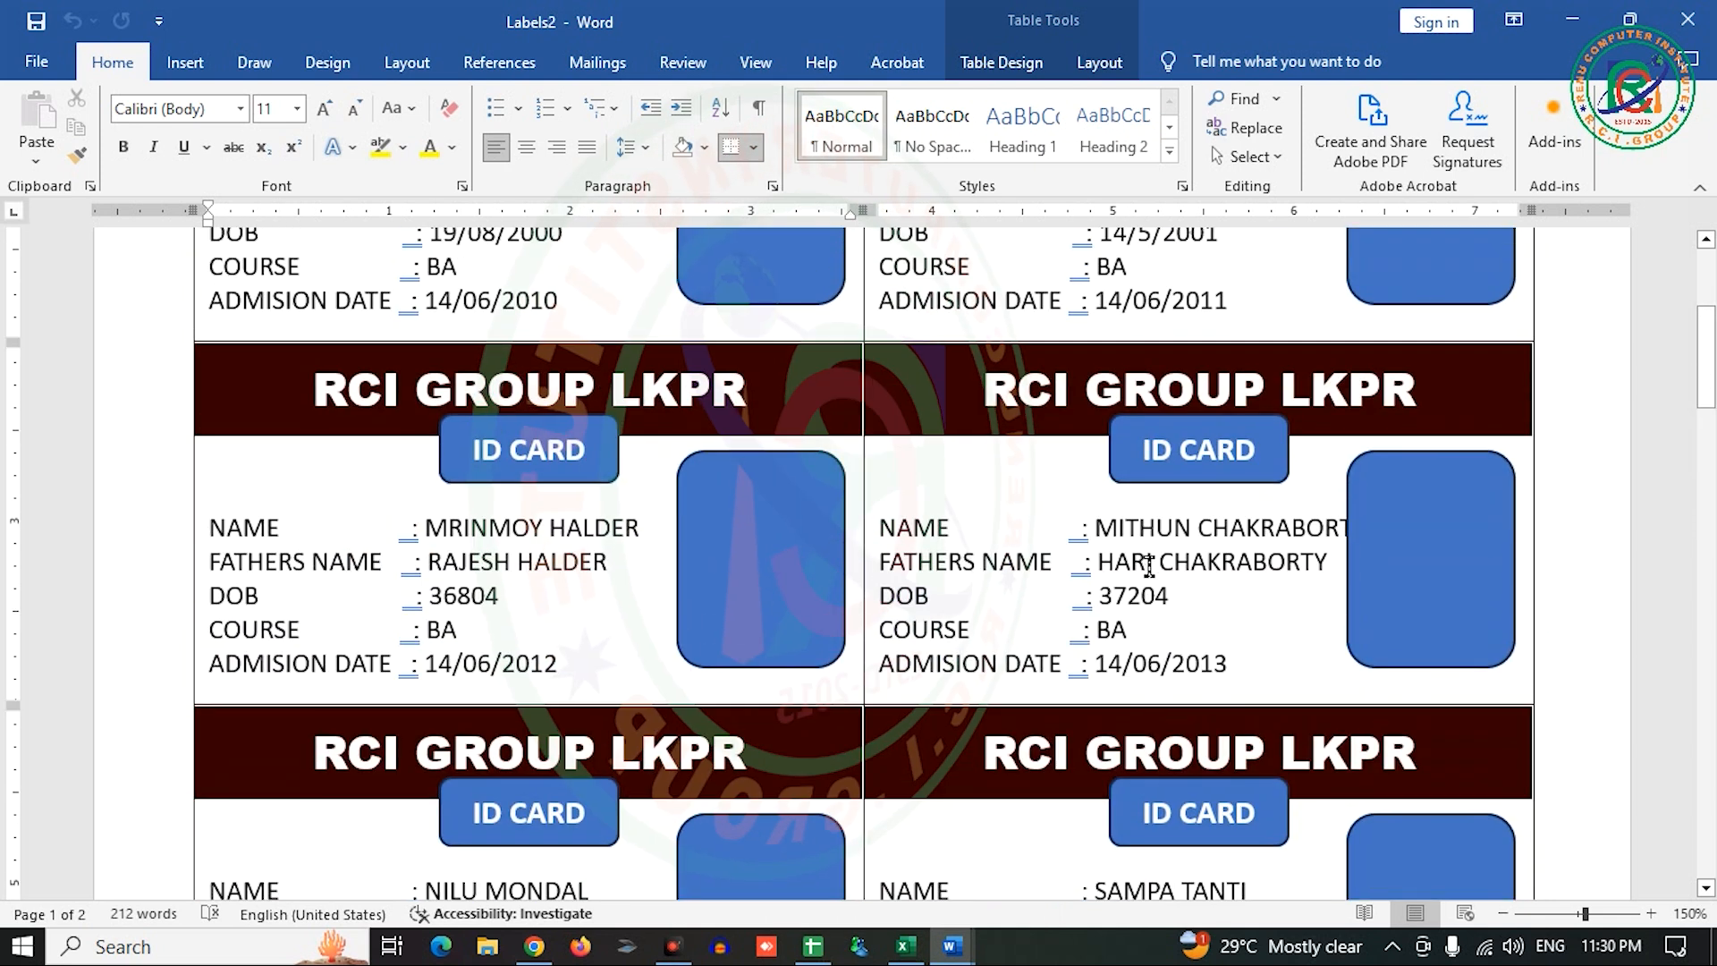
pyautogui.scroll(5, 1148, 565)
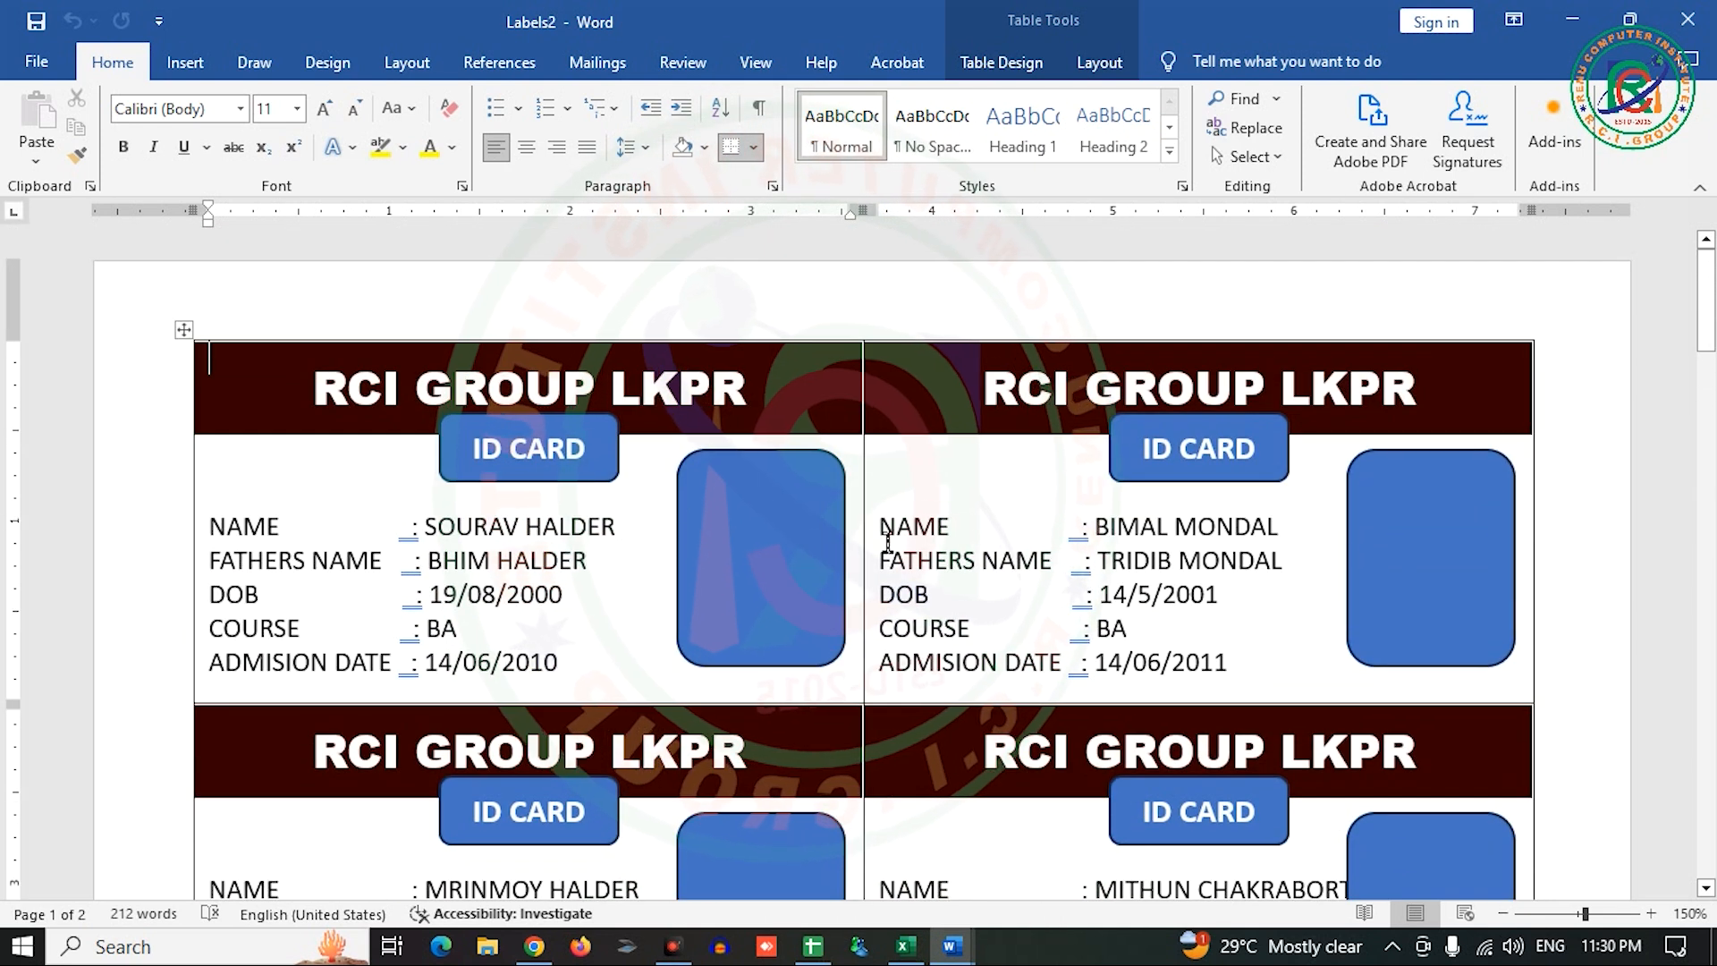
# - Set the fill of the first card's photo placeholder to Picture or texture fill
pyautogui.click(775, 515)
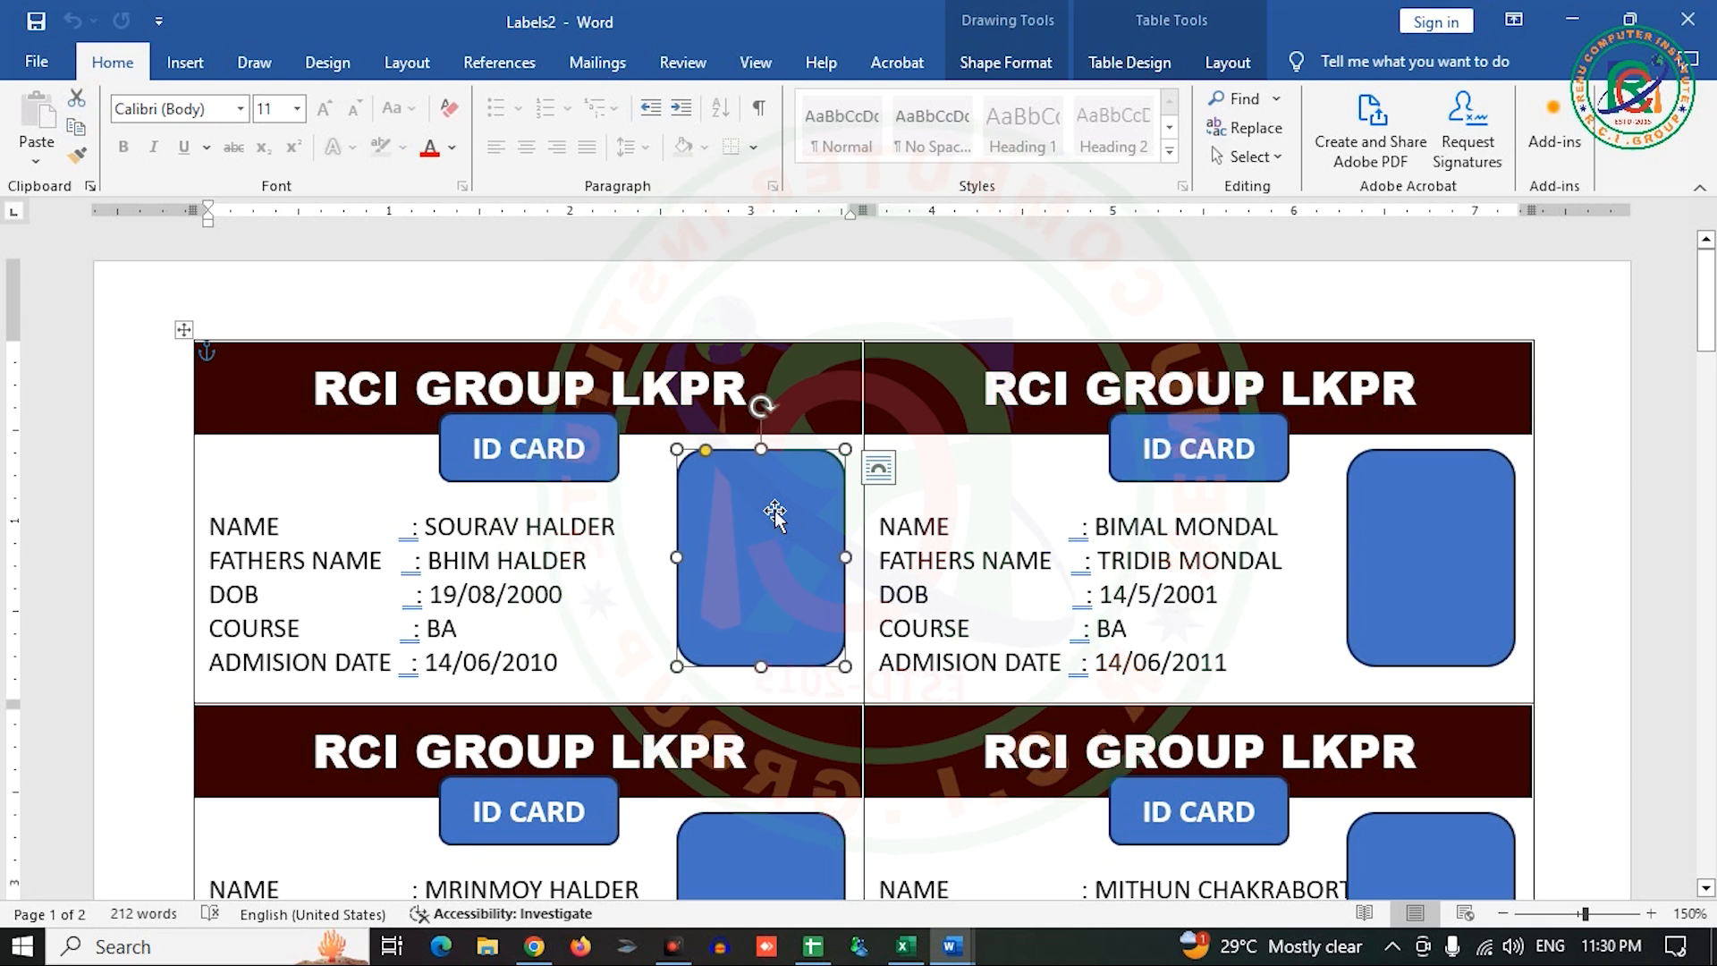
pyautogui.rightClick(775, 515)
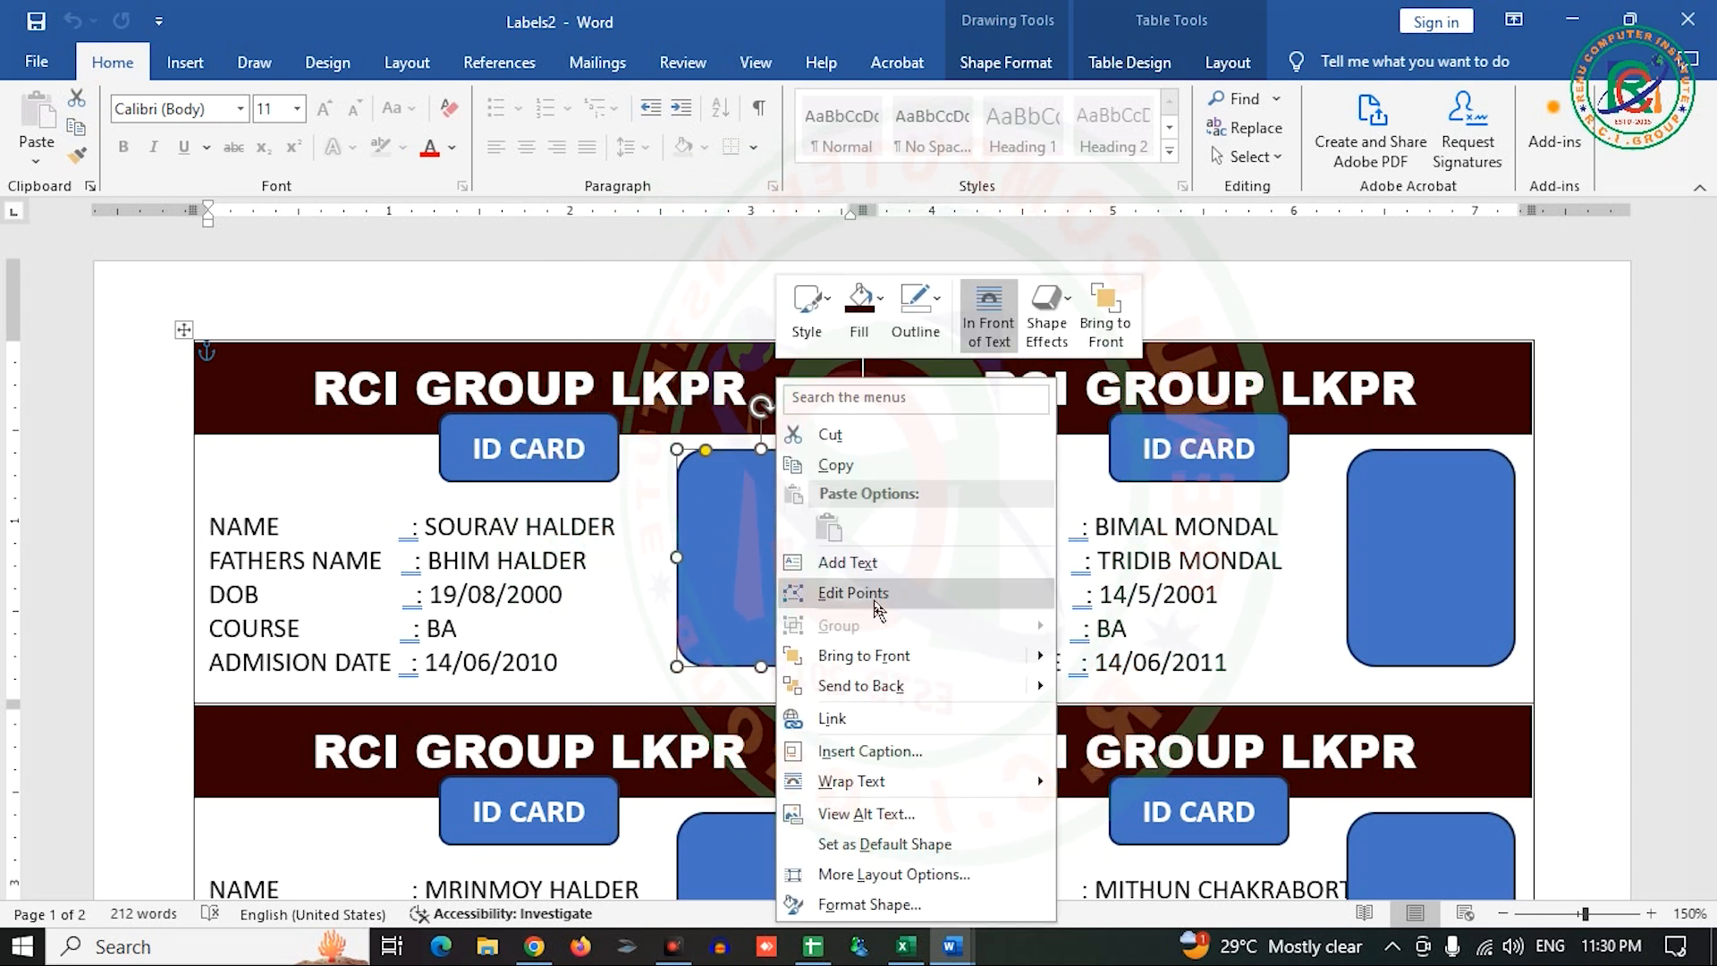
pyautogui.click(907, 761)
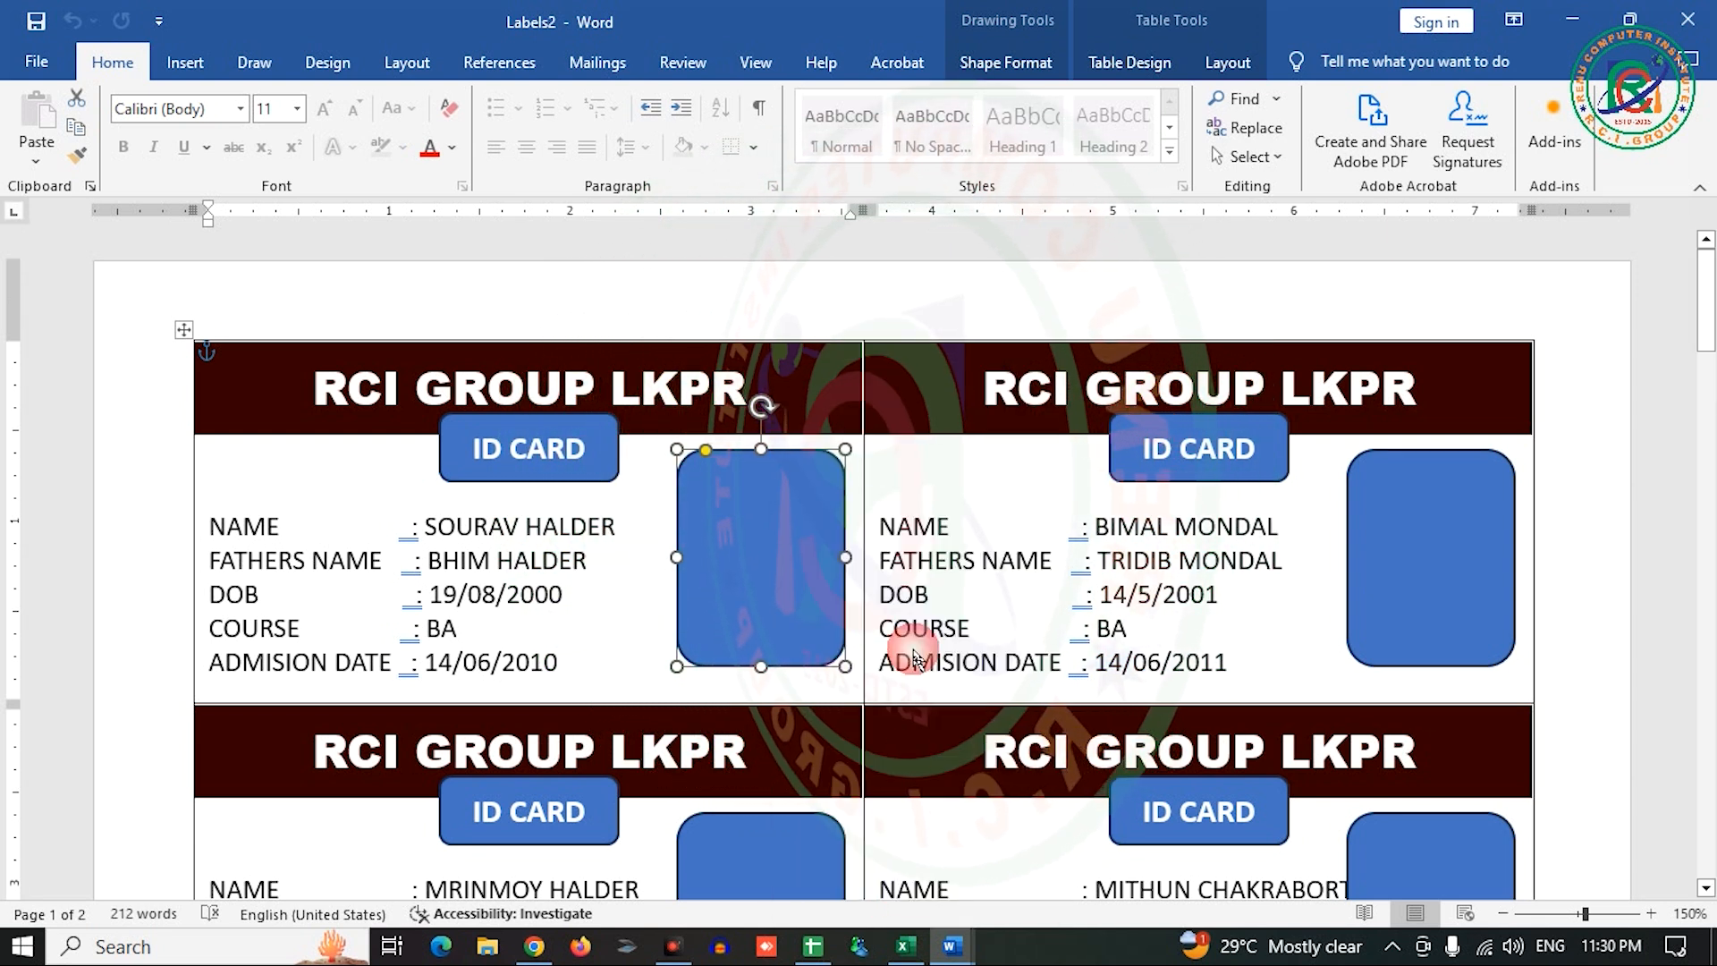
pyautogui.click(1392, 338)
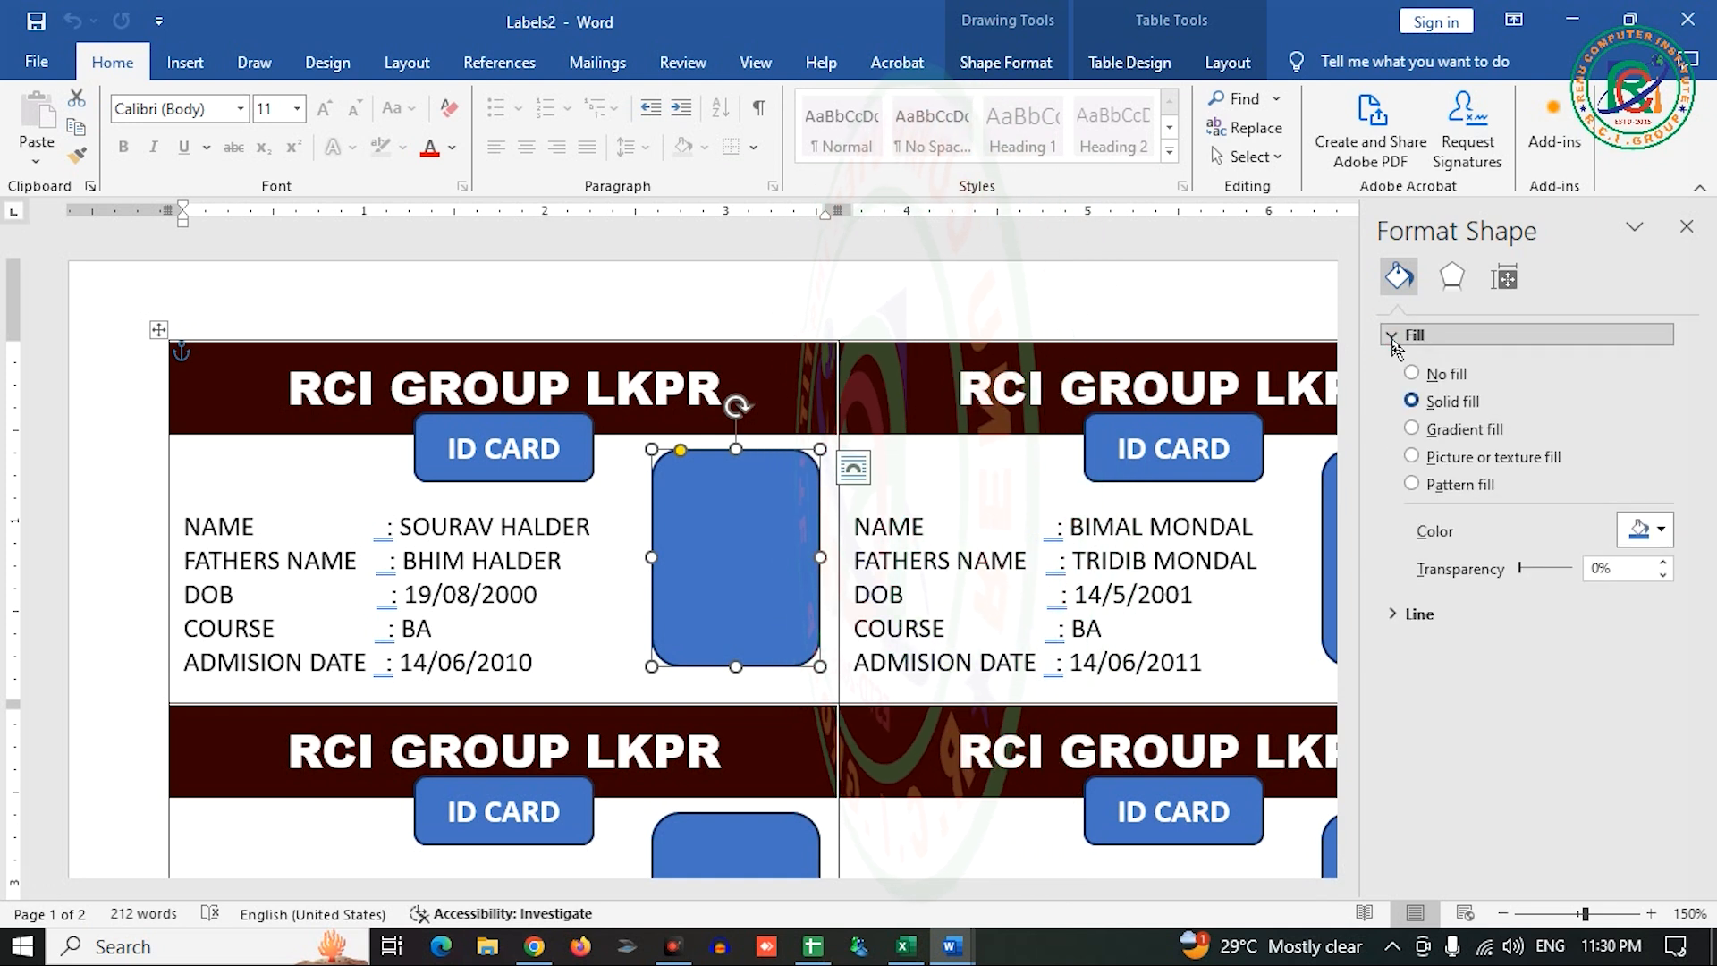
pyautogui.click(1454, 462)
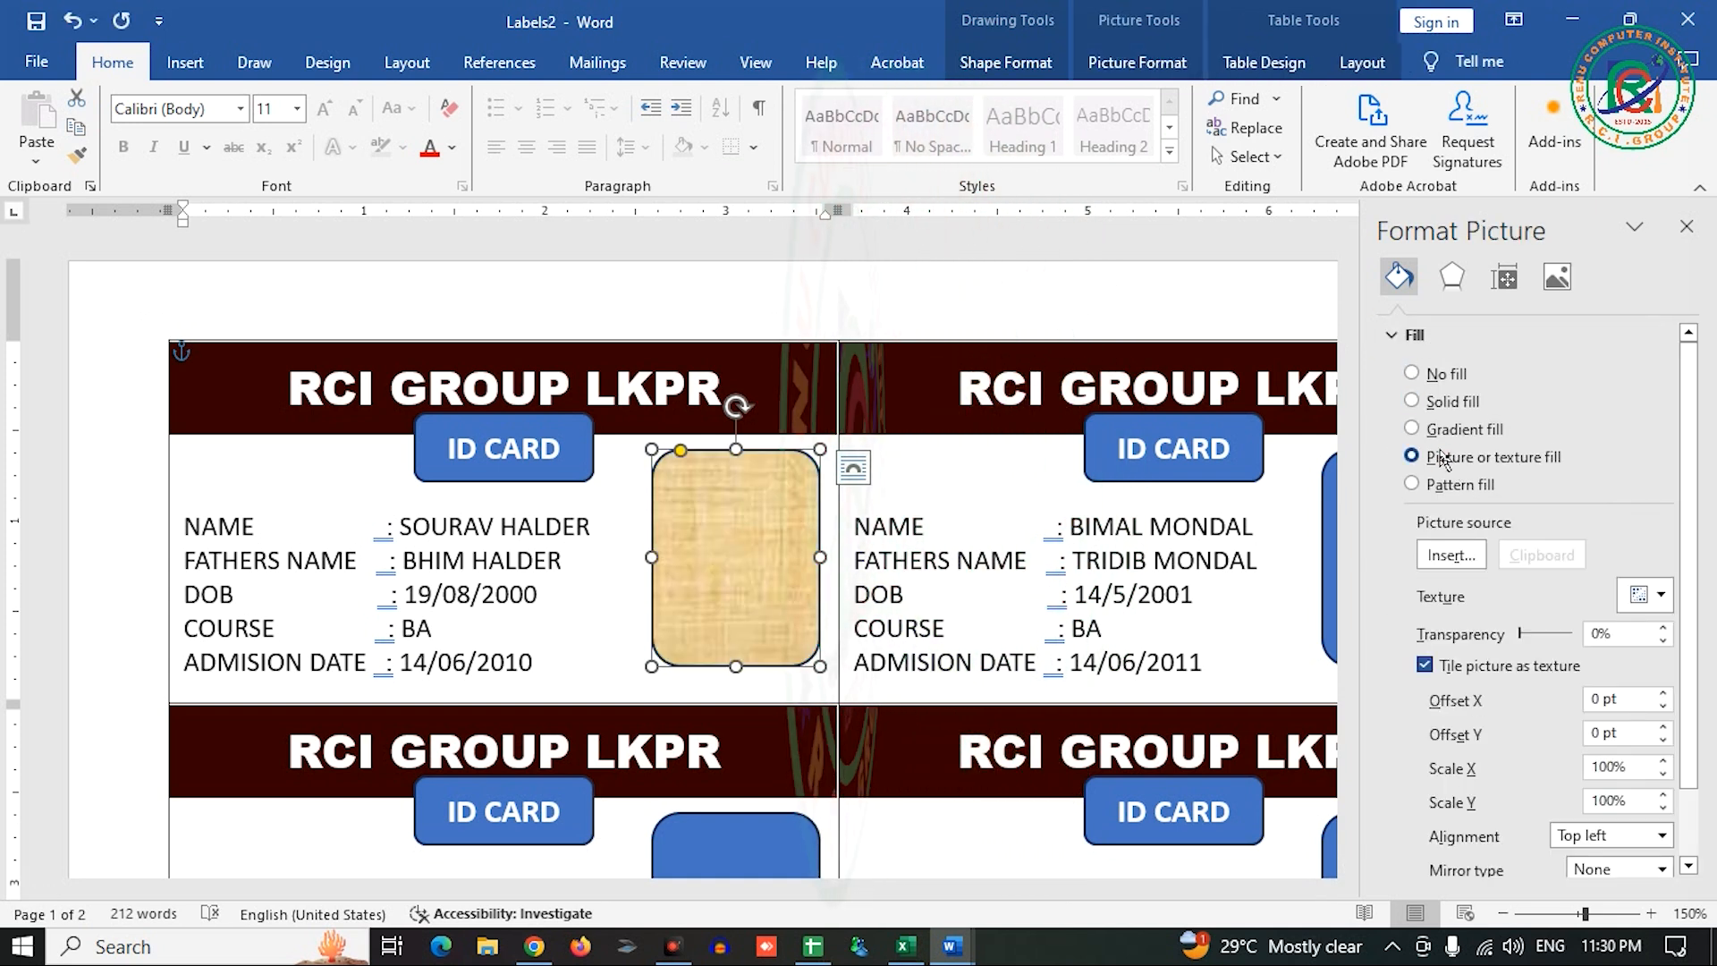
# - Fill the first card's placeholder with the bearded man's photo from the photos for EDITING folder on drive D, and close the formatting pane
pyautogui.click(1452, 556)
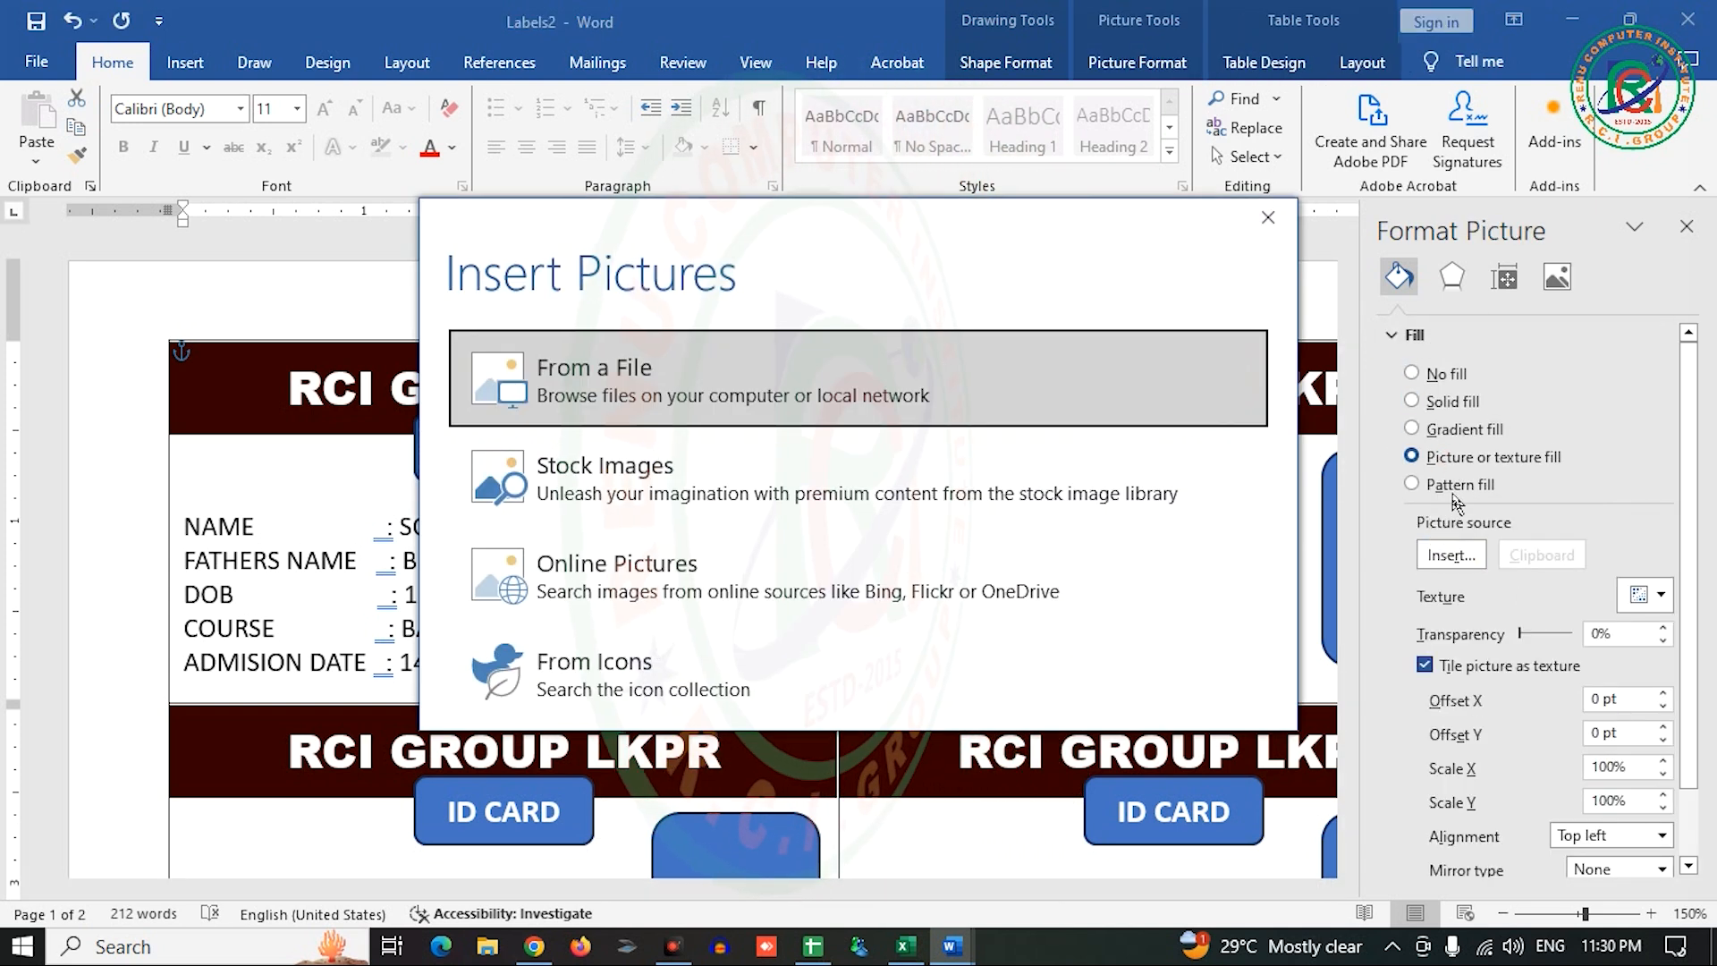
pyautogui.click(655, 394)
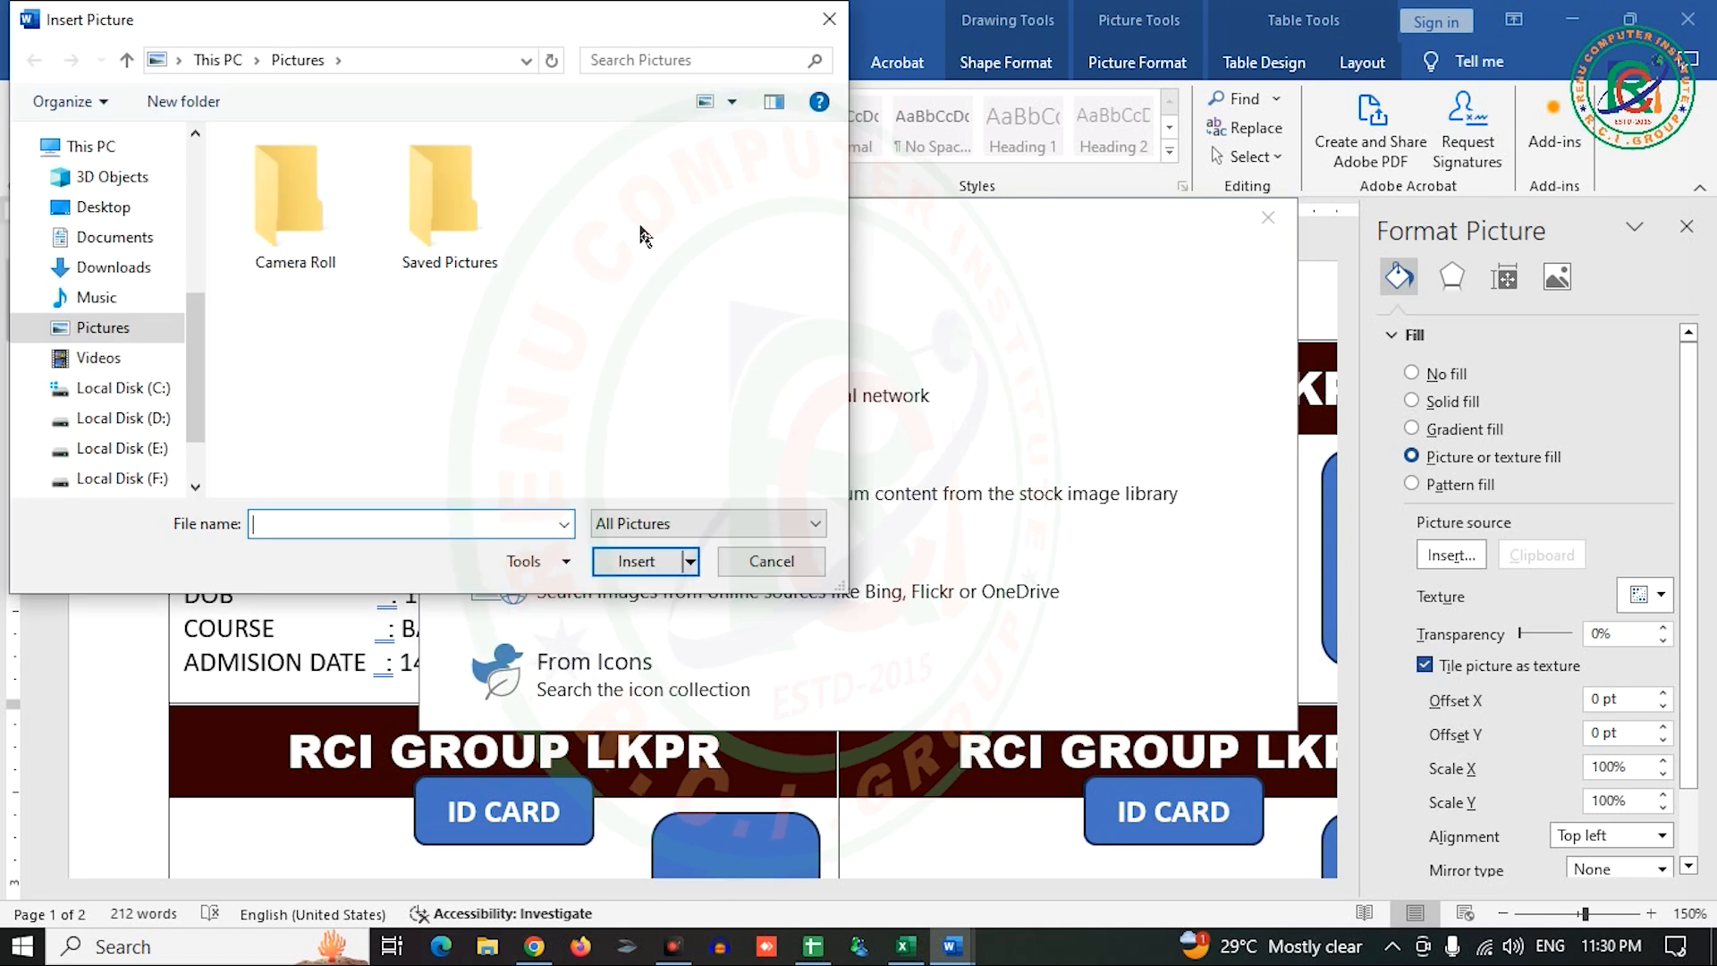
pyautogui.click(153, 417)
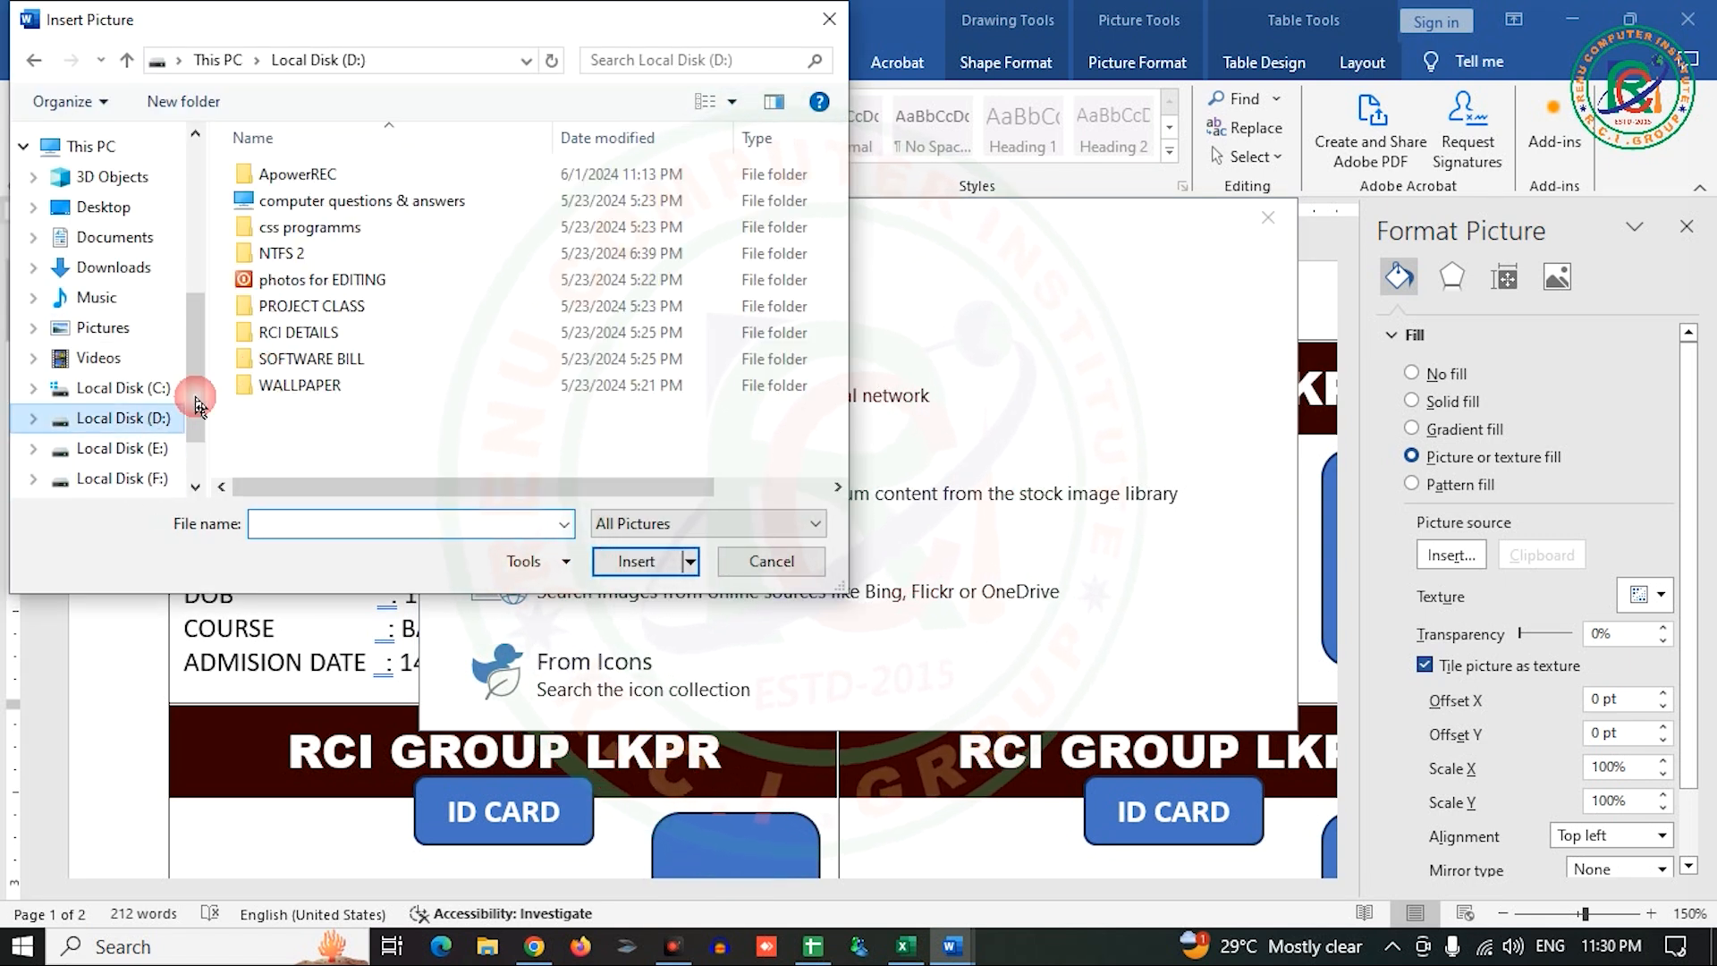
pyautogui.doubleClick(357, 280)
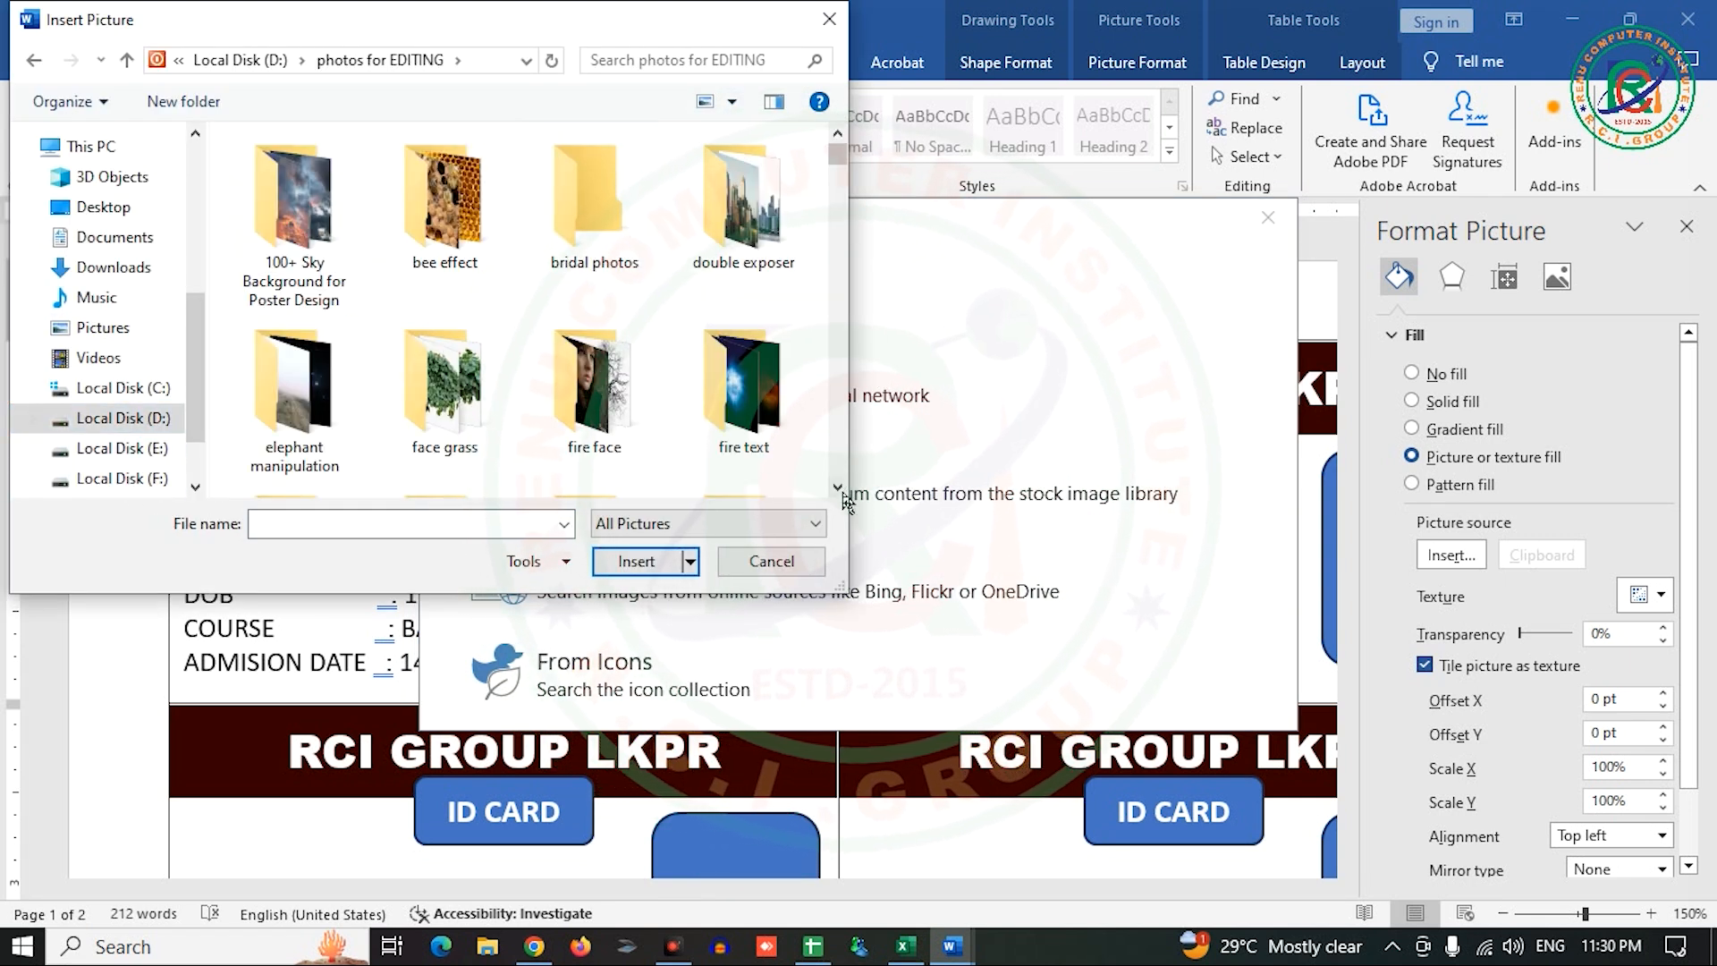
pyautogui.scroll(-10, 840, 492)
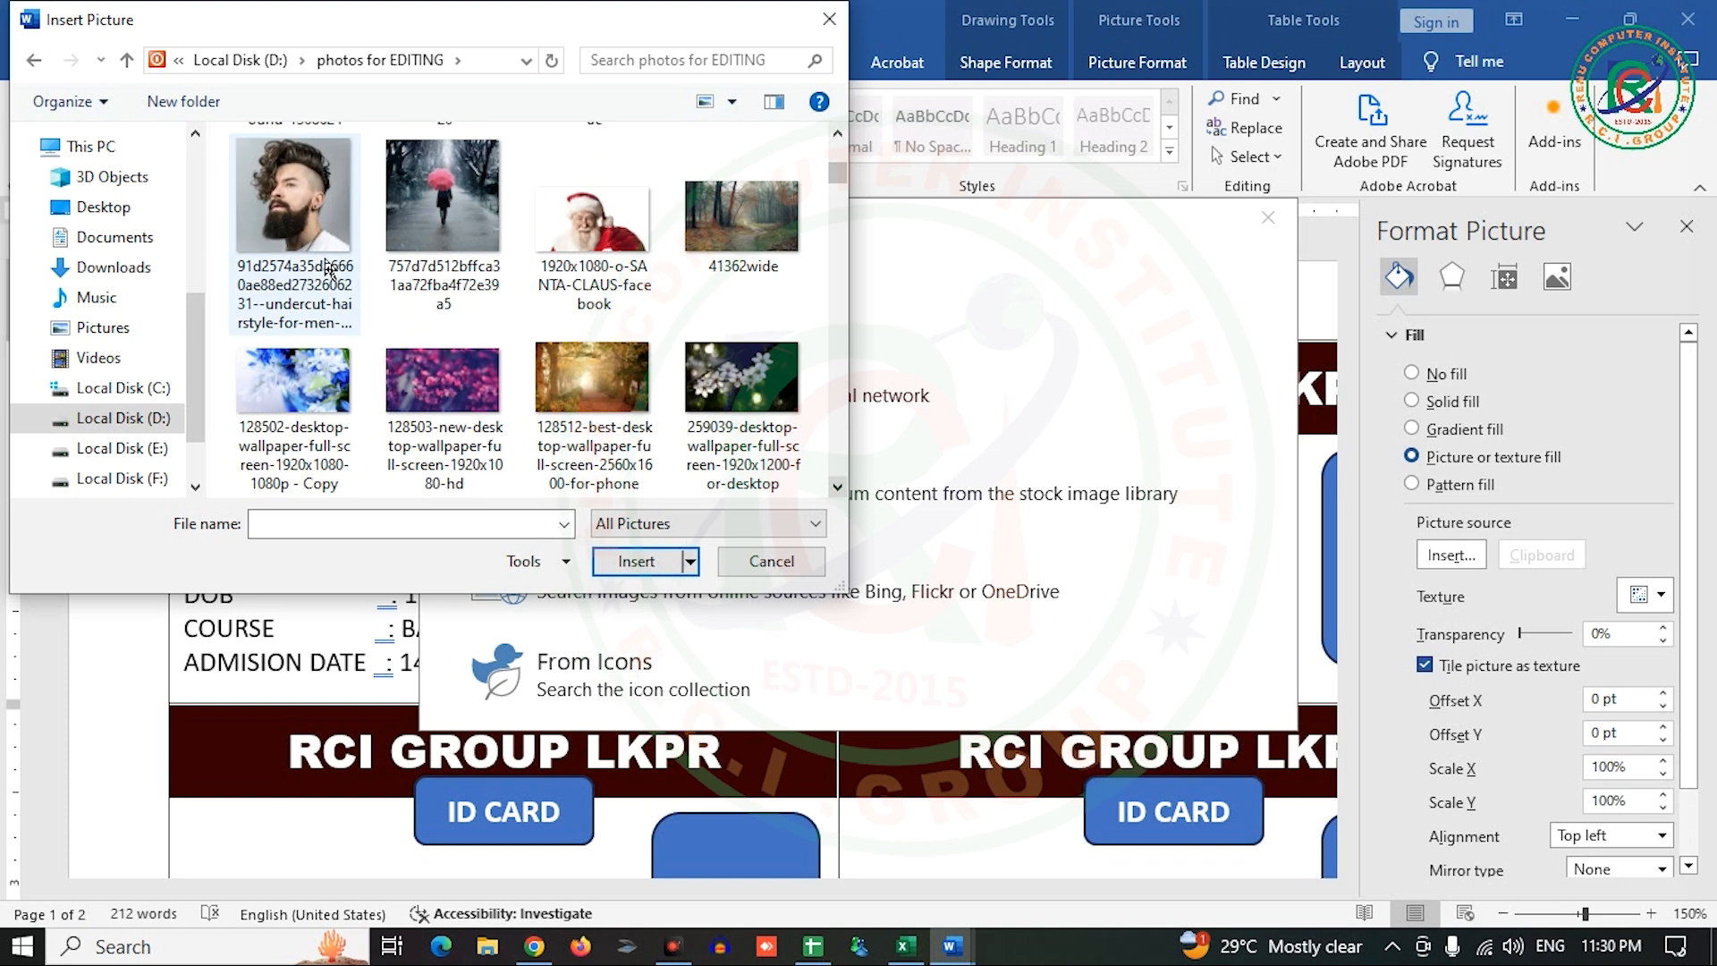
pyautogui.click(329, 271)
pyautogui.click(626, 561)
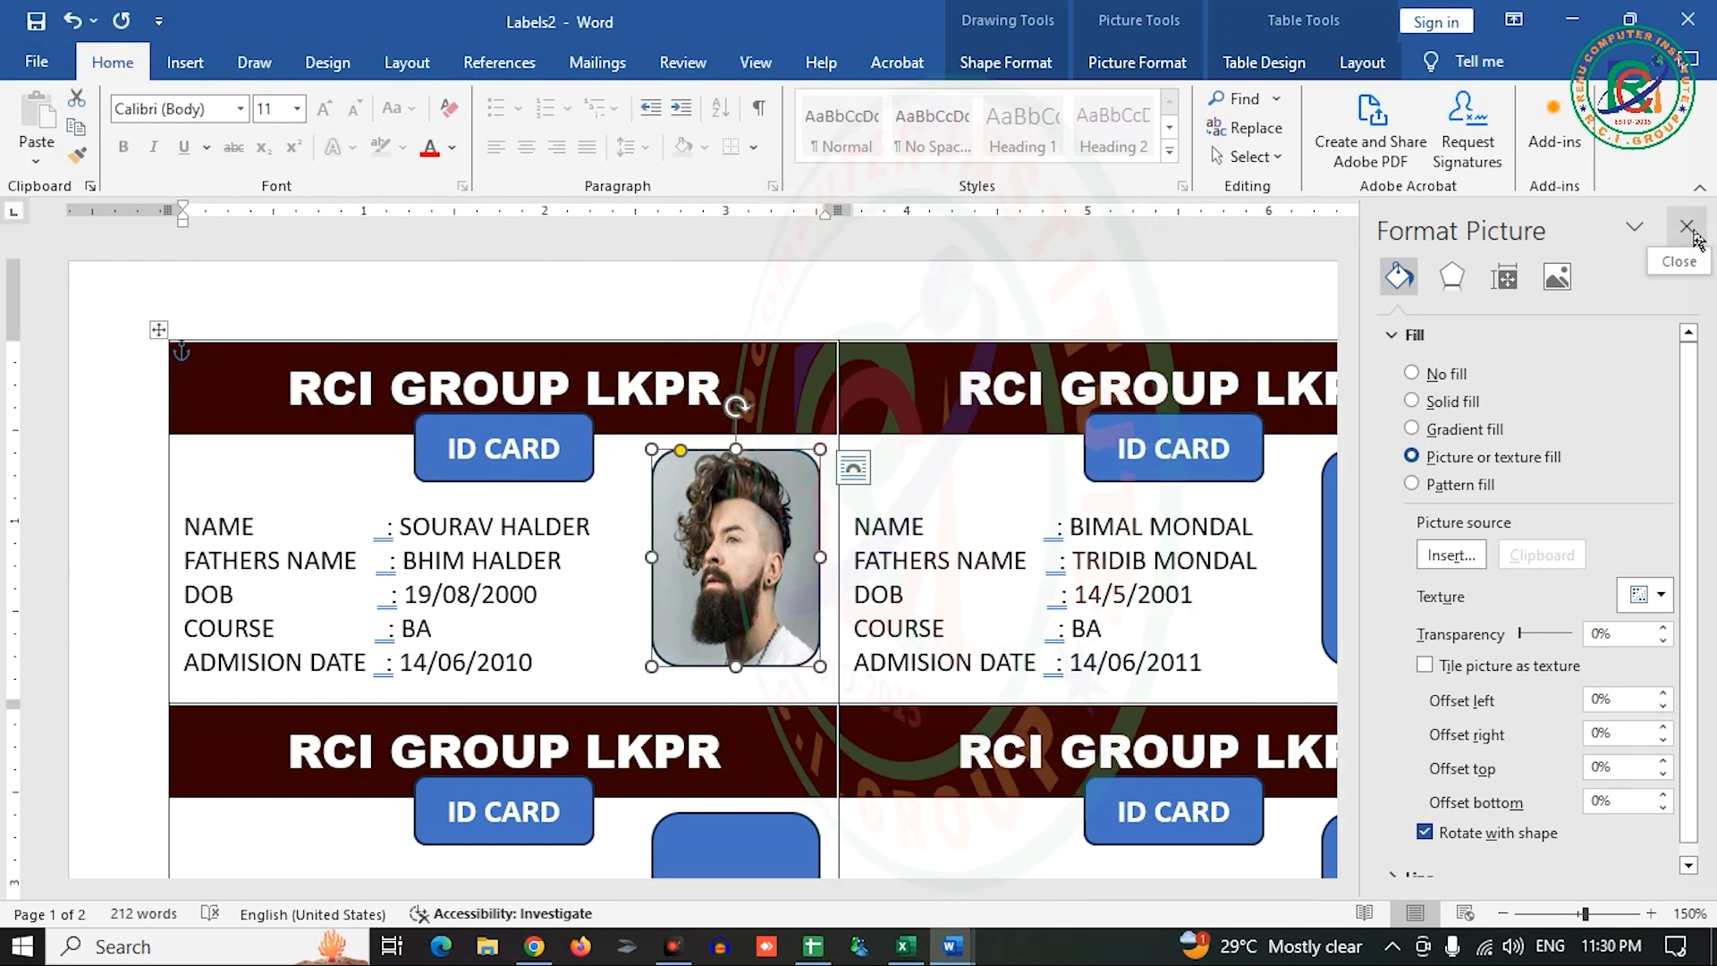
pyautogui.click(1689, 231)
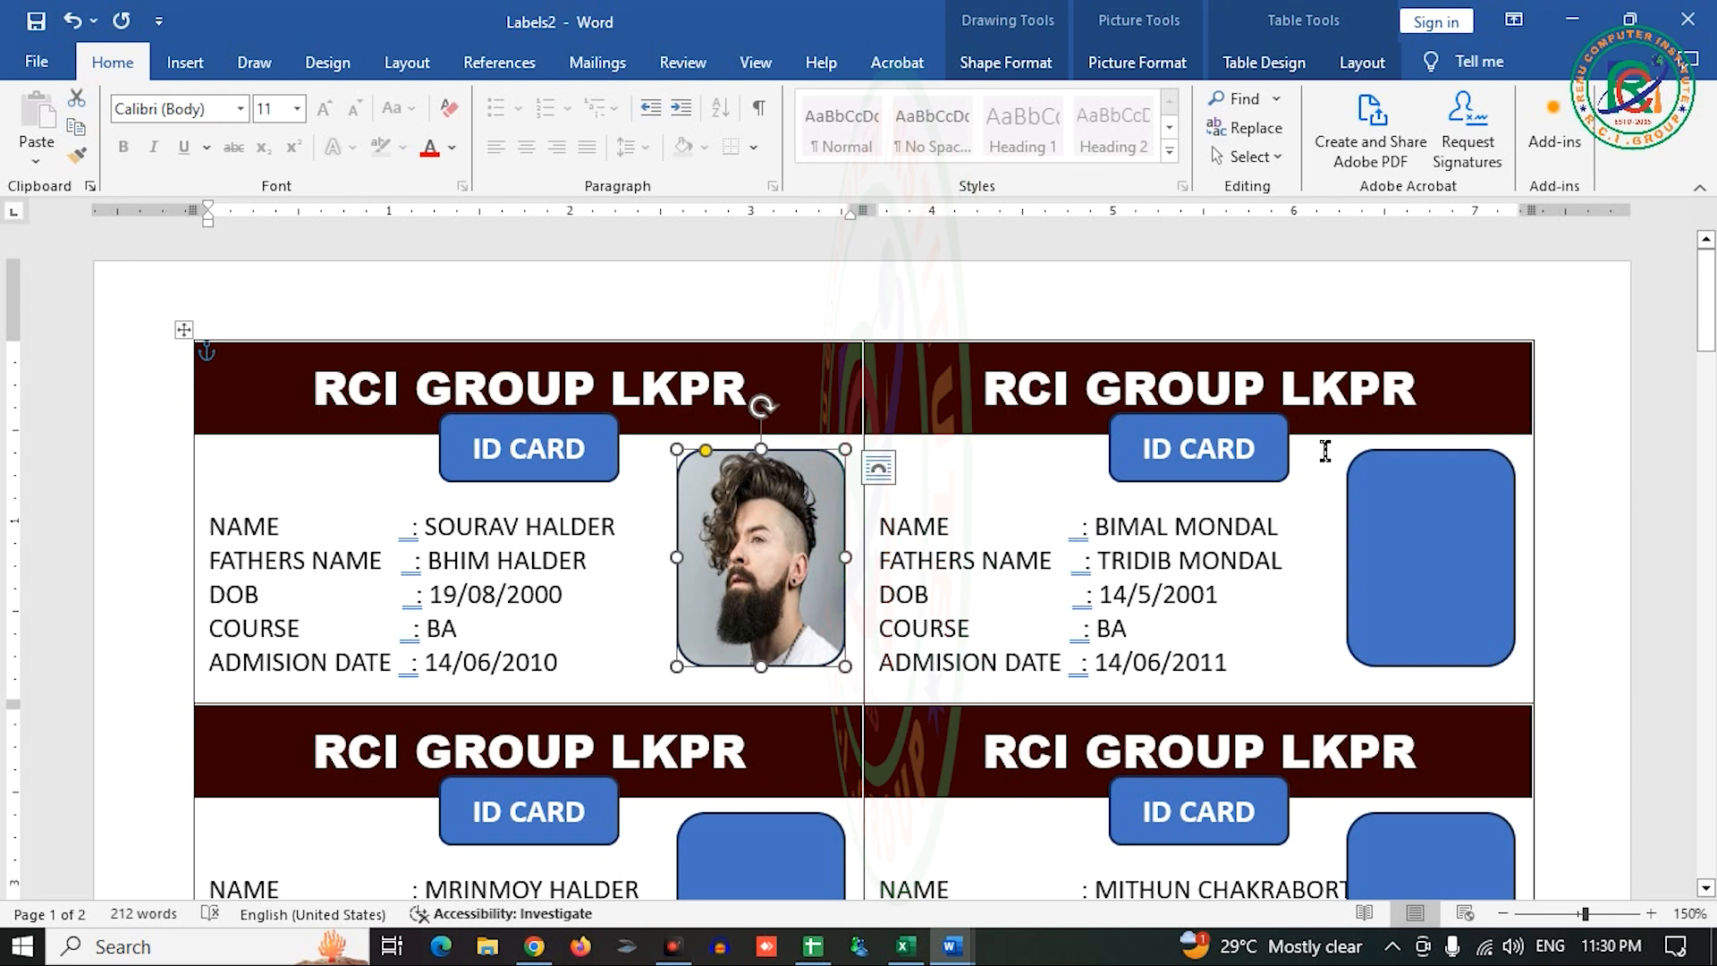